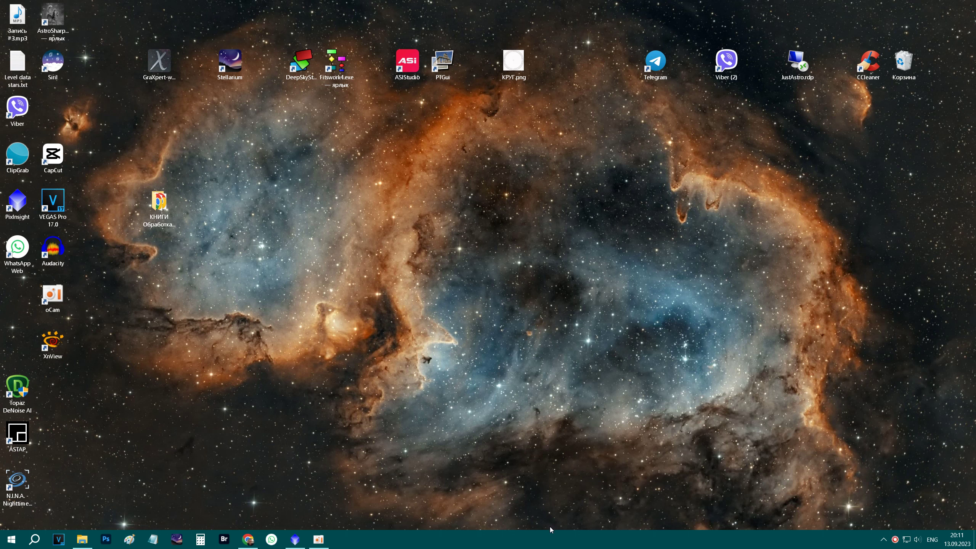
Step: Close the Askar Duo-Narrowband filter page in Chrome and return to the empty PixInsight workspace
click(295, 539)
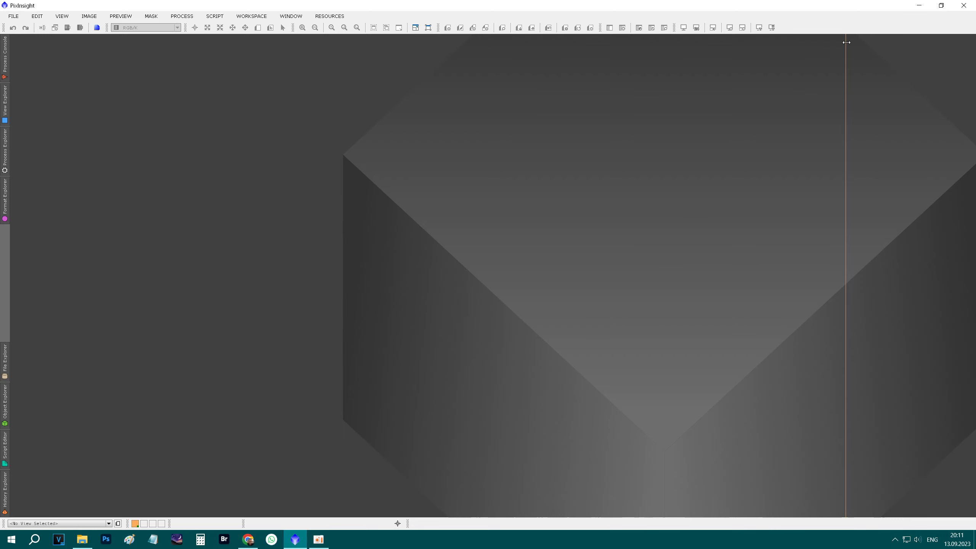
click(919, 5)
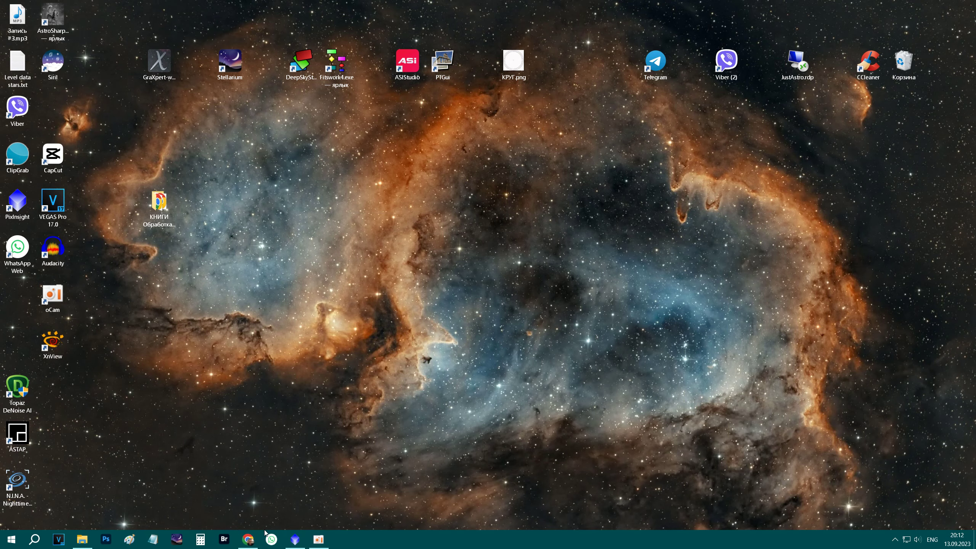
click(251, 539)
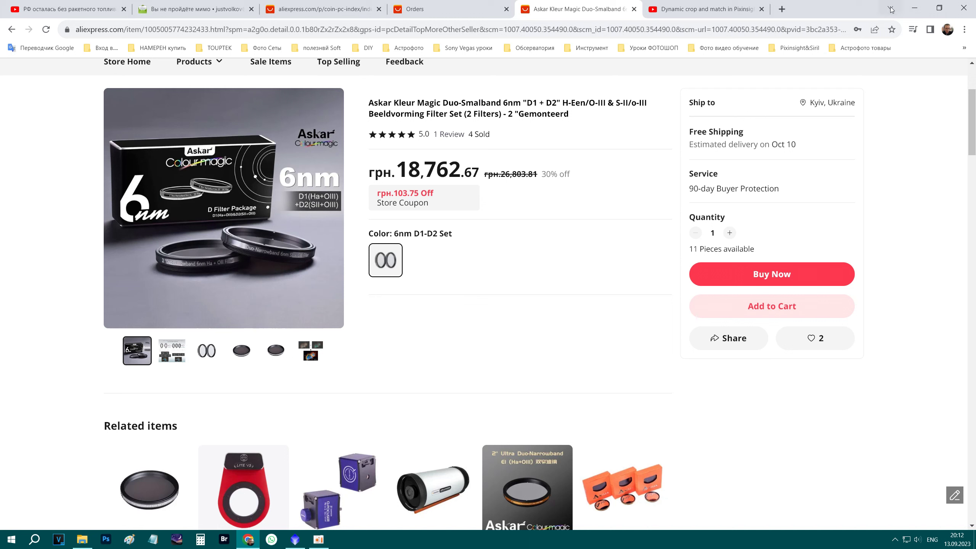
click(964, 8)
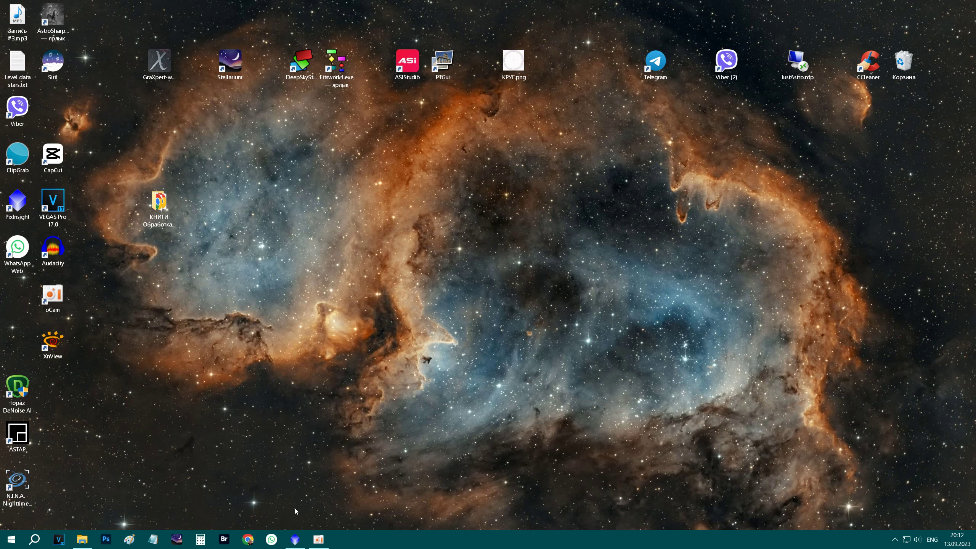
click(294, 539)
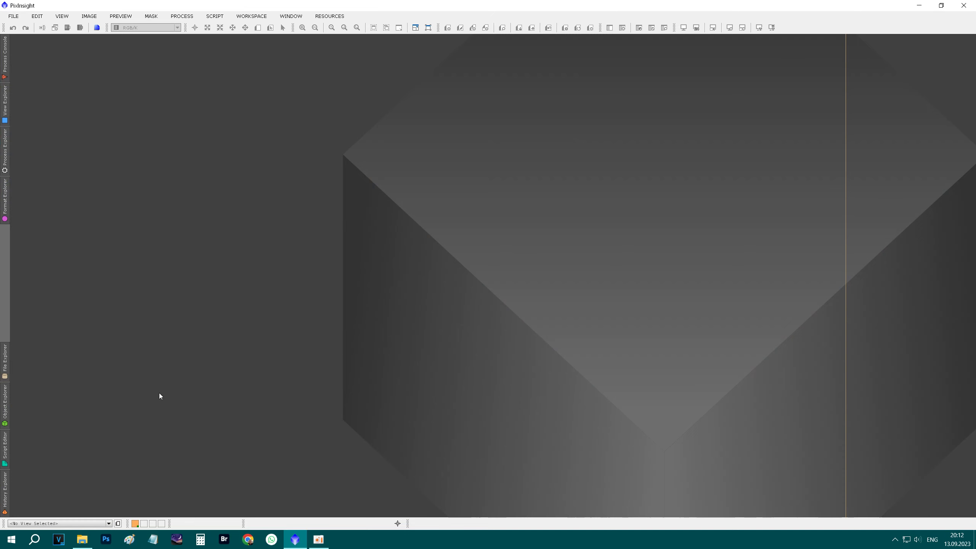
Step: Preview the light frames in D:\Сердце НО\Lights in the FITS viewer, then return to drive D:
click(82, 540)
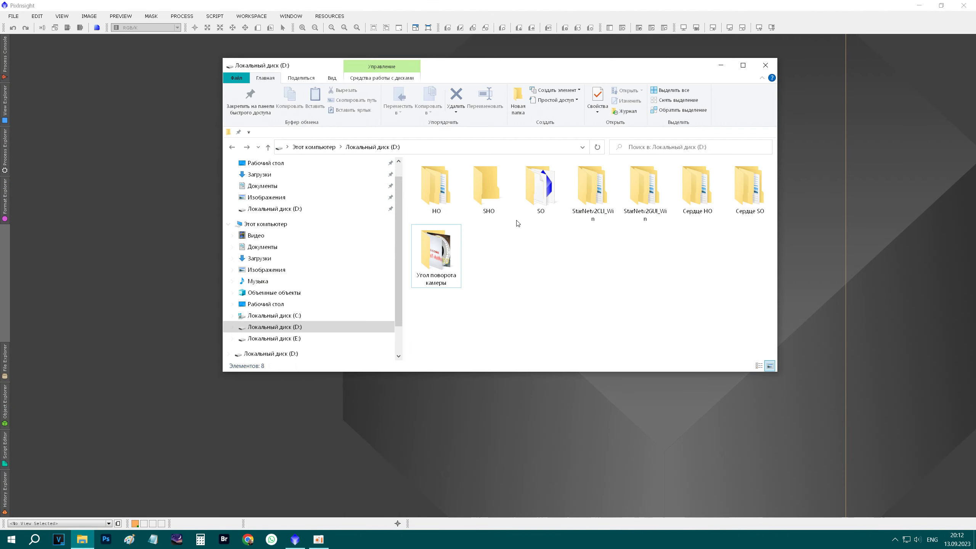
double_click(709, 201)
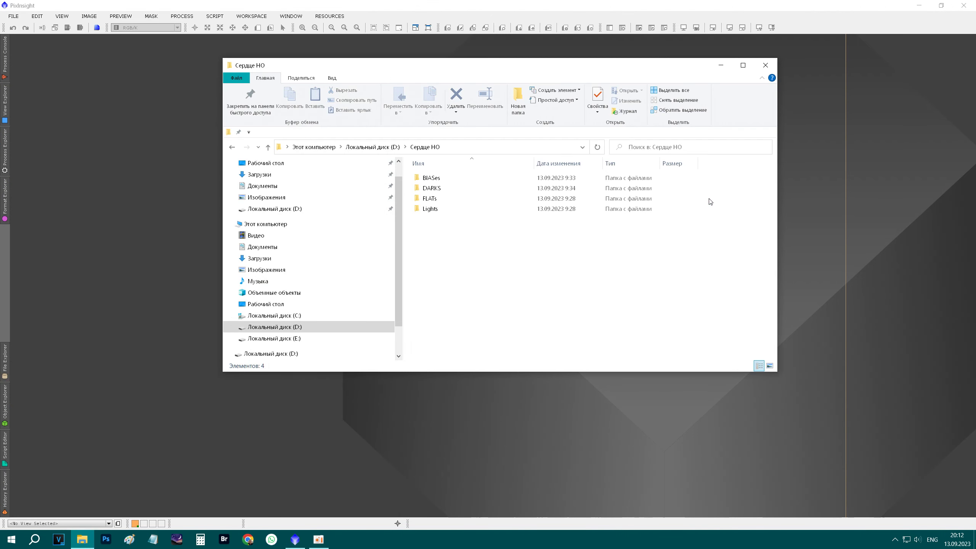
double_click(448, 210)
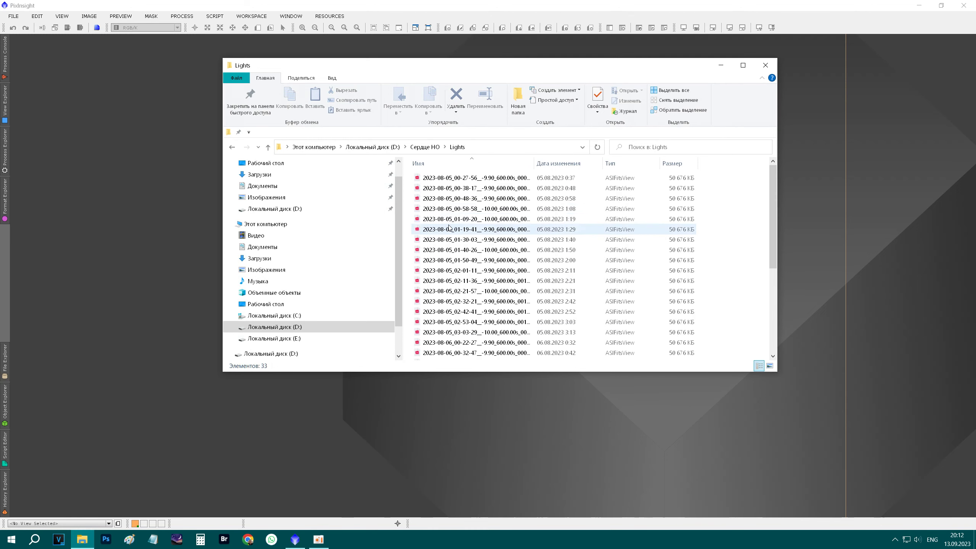
double_click(457, 209)
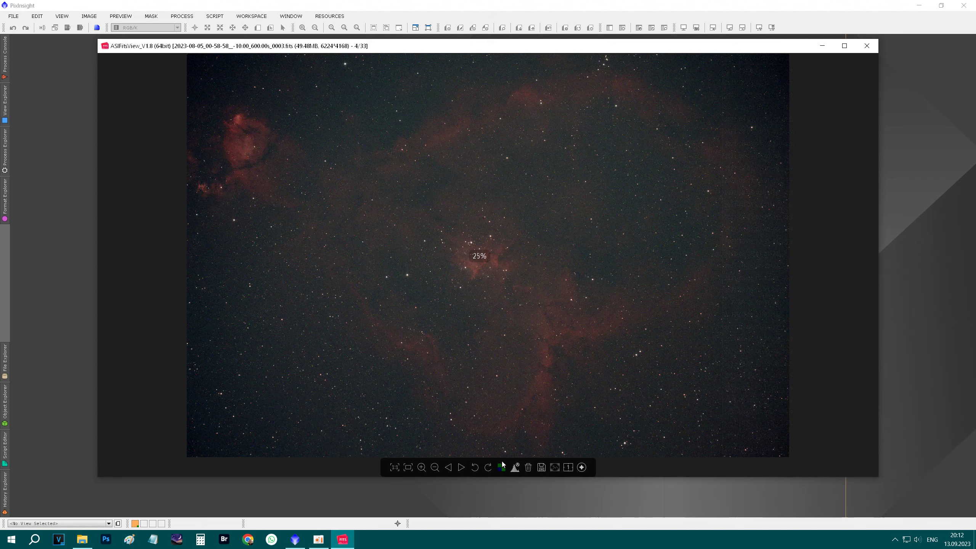
click(465, 466)
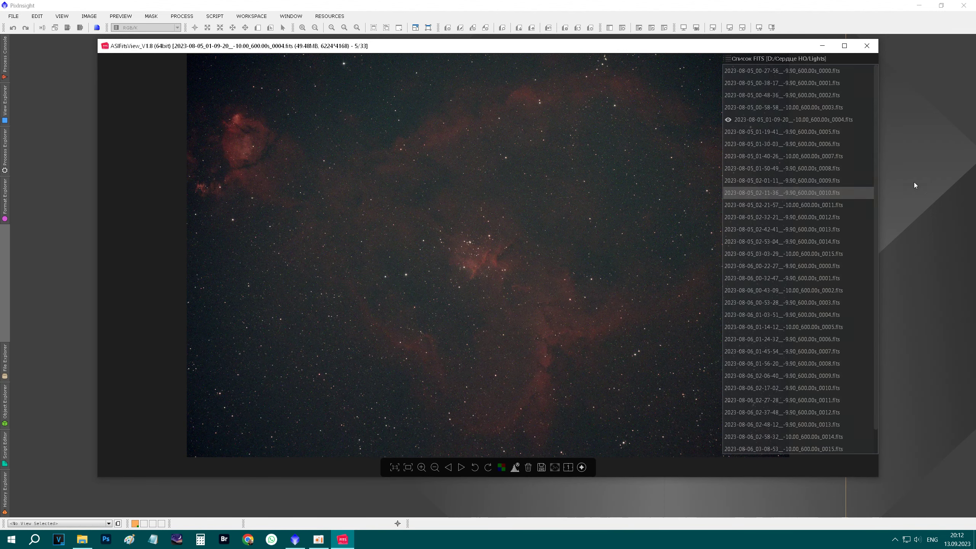
click(867, 46)
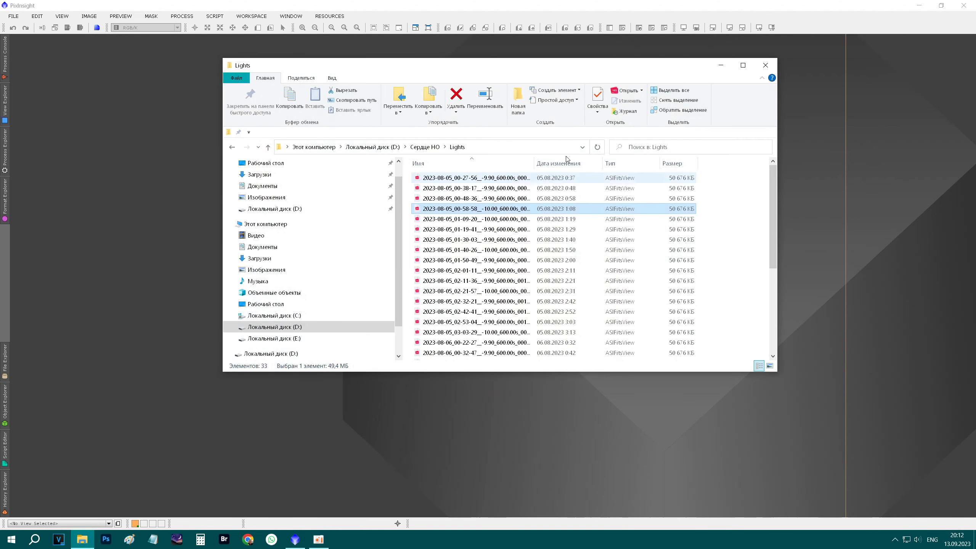
click(433, 147)
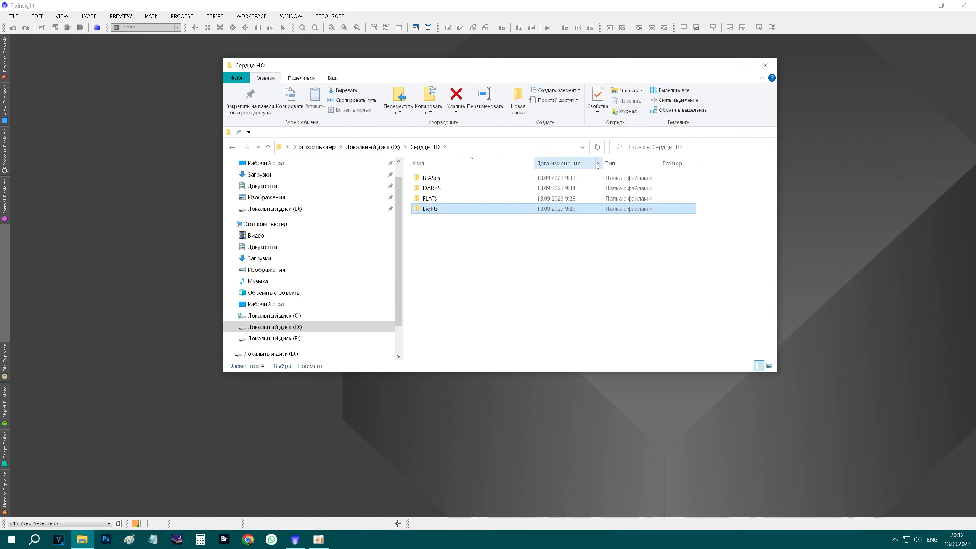
click(387, 151)
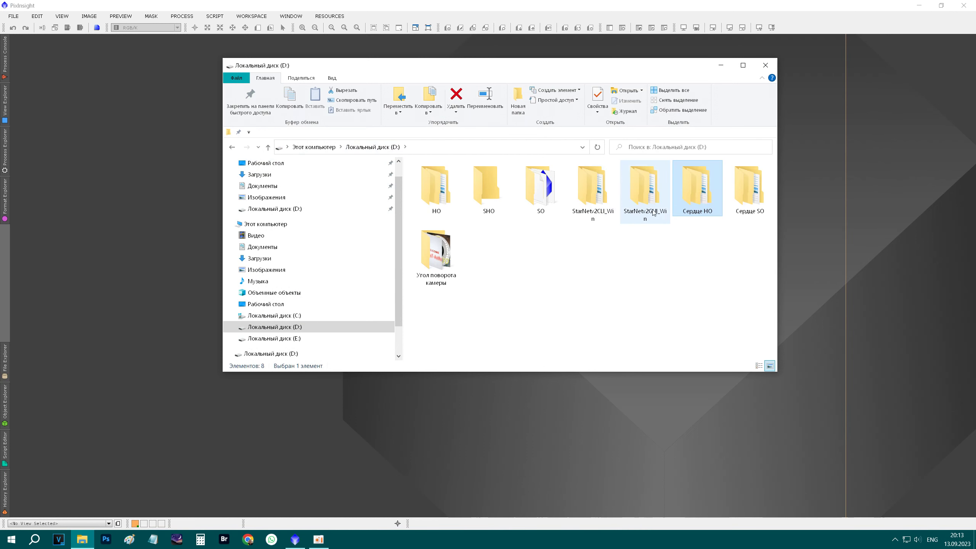
Step: Step through the Сердце SO\LIGHT frames, then close the viewer, PixInsight and Explorer
double_click(742, 196)
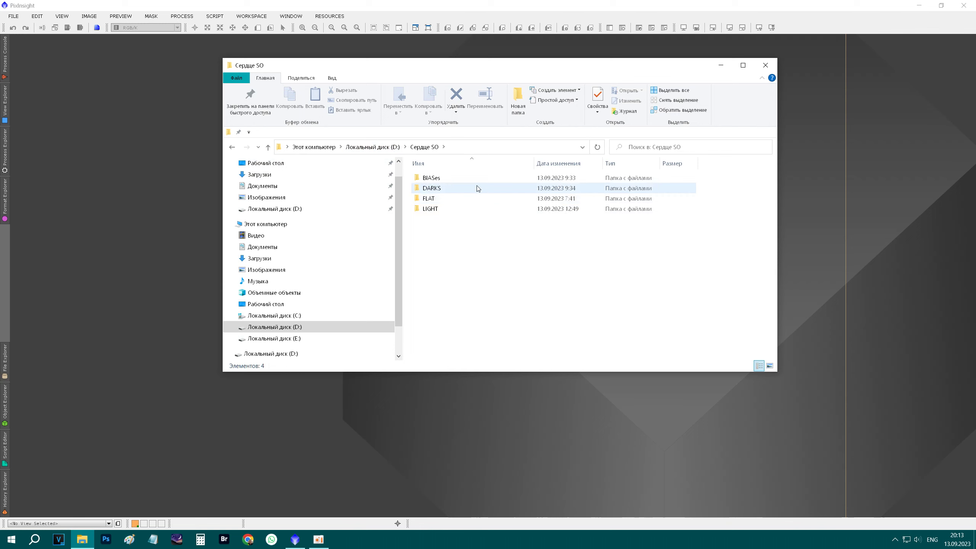
double_click(478, 207)
double_click(479, 199)
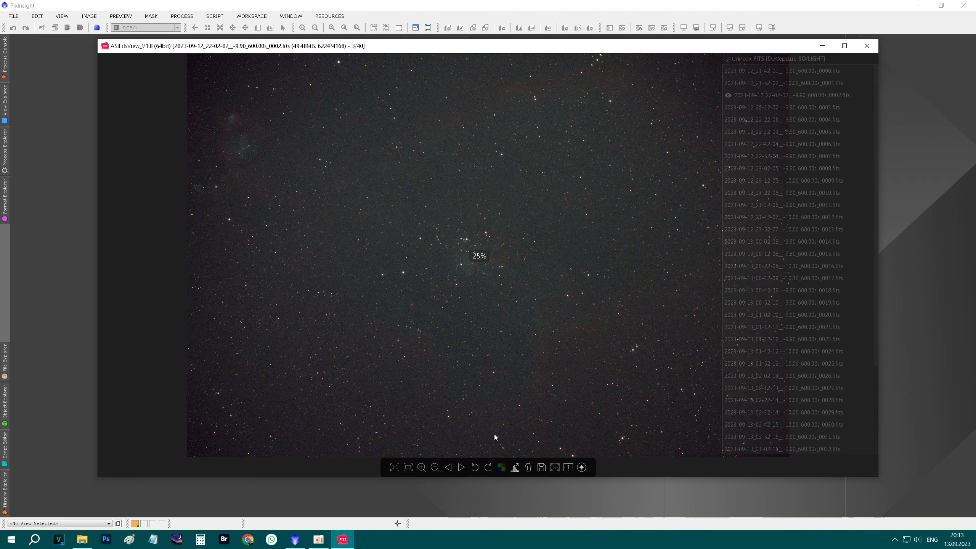
click(461, 467)
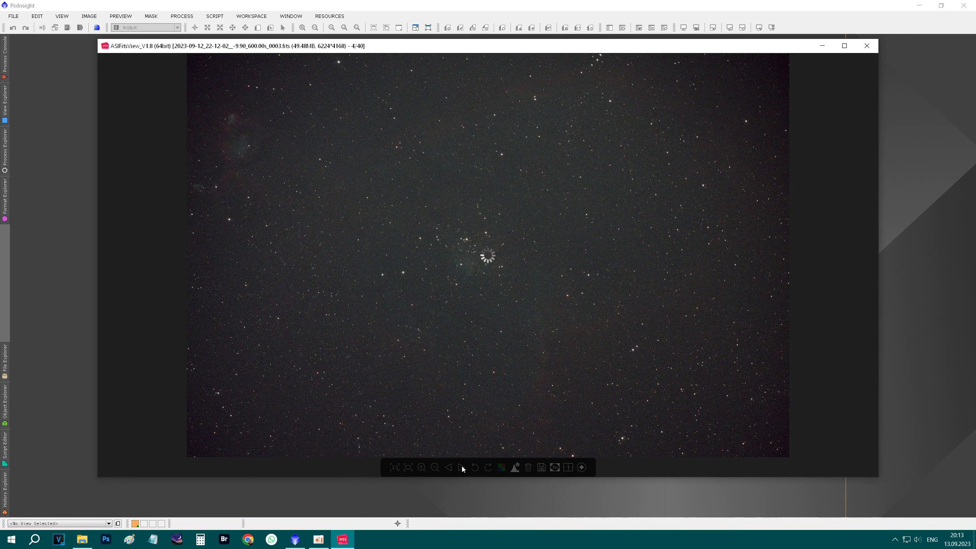
click(462, 467)
click(462, 467)
click(867, 46)
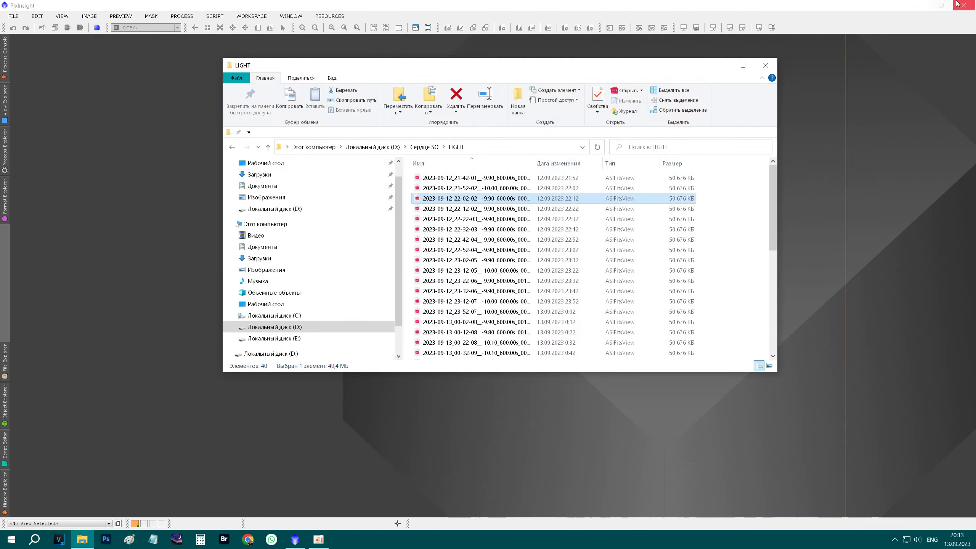
click(963, 5)
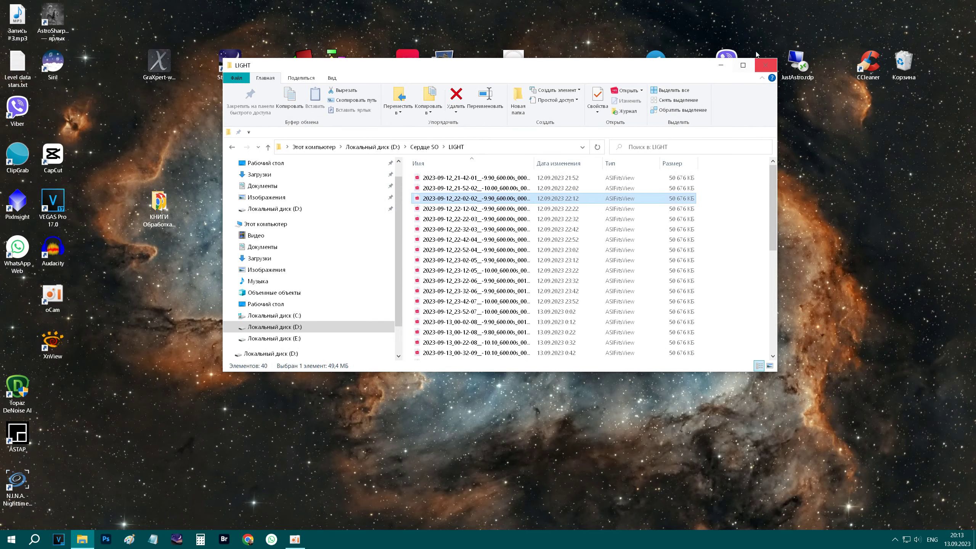
click(765, 64)
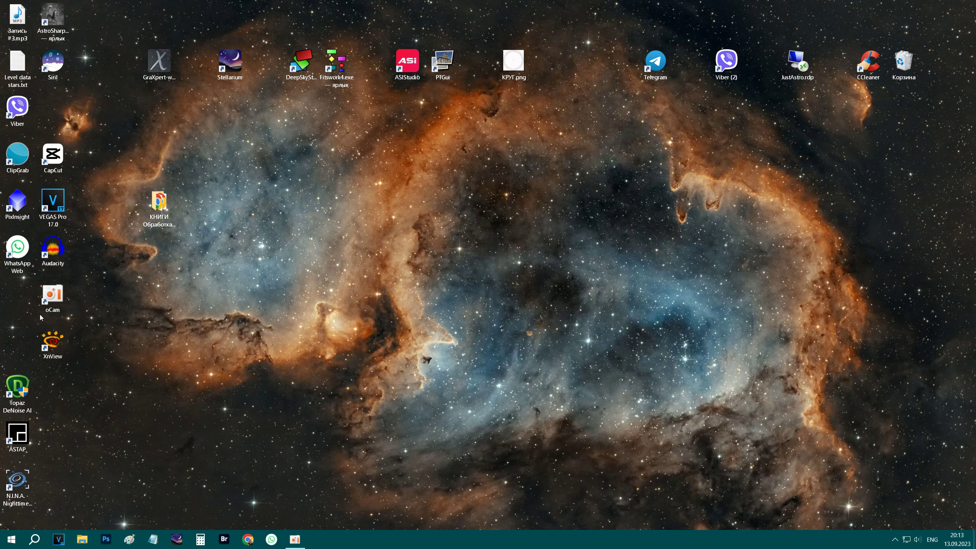
Step: Relaunch PixInsight from its desktop icon and close the startup Process Console
double_click(16, 221)
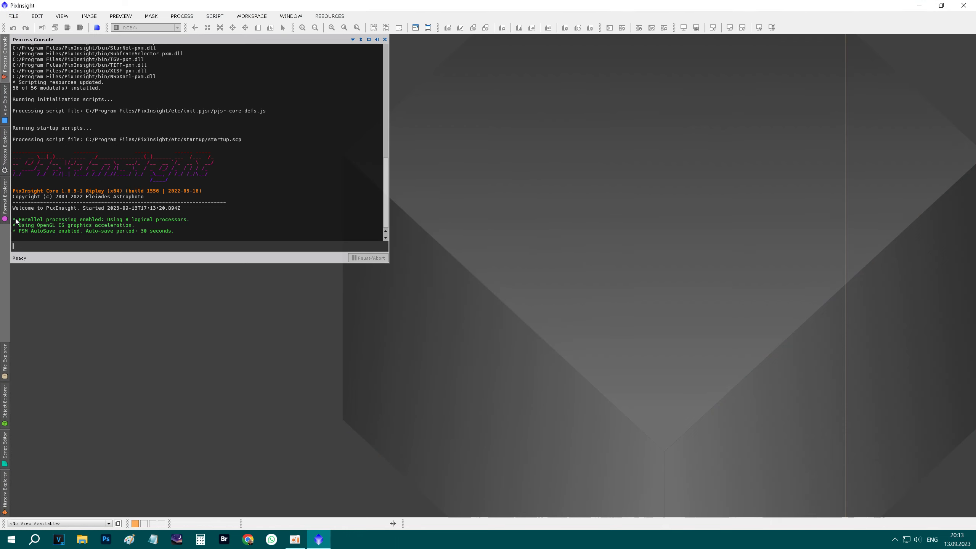
click(452, 332)
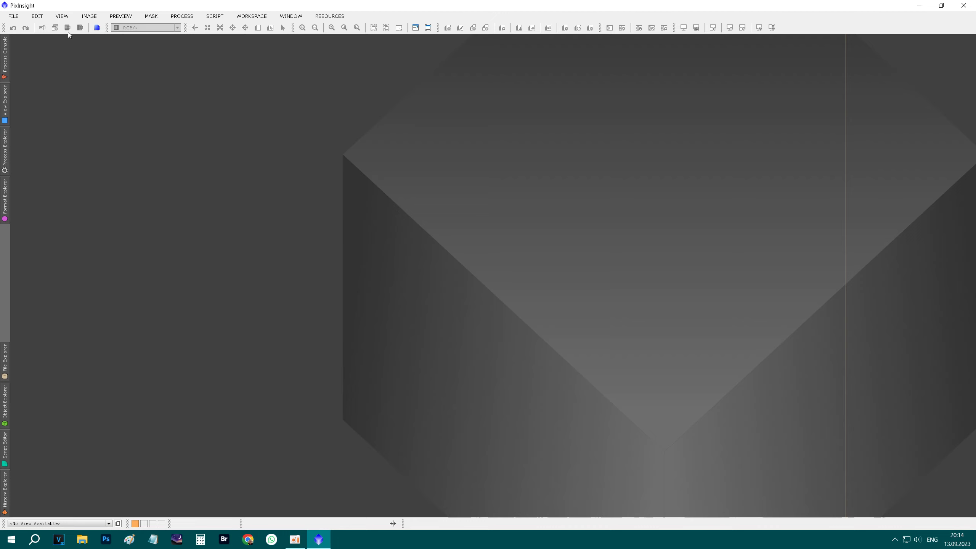
Step: Open the second masterLight file from the HO\master folder
click(7, 18)
click(31, 26)
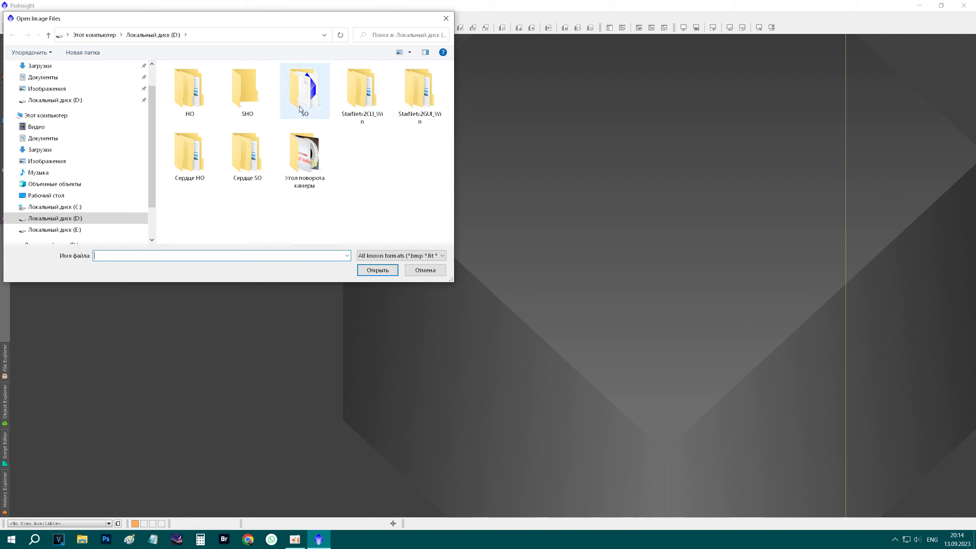
double_click(198, 102)
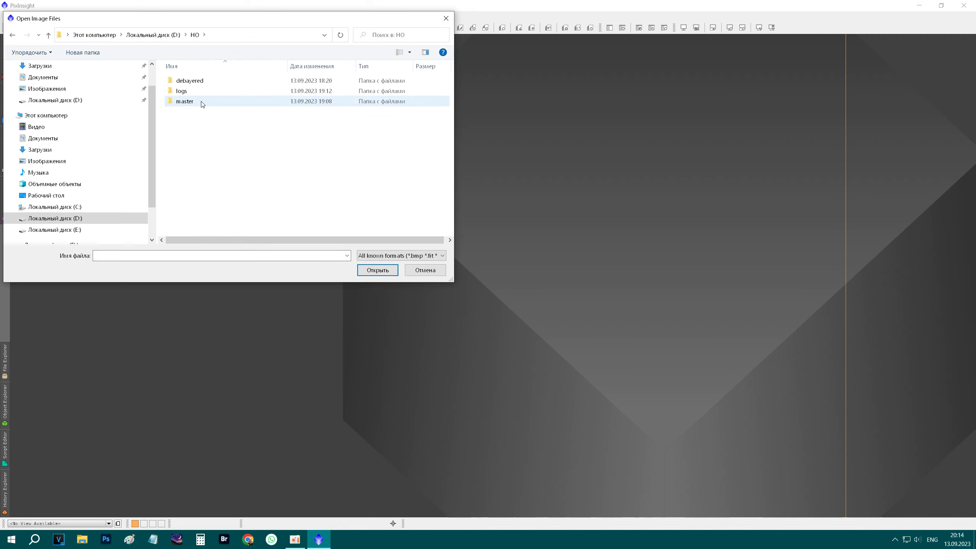
double_click(201, 102)
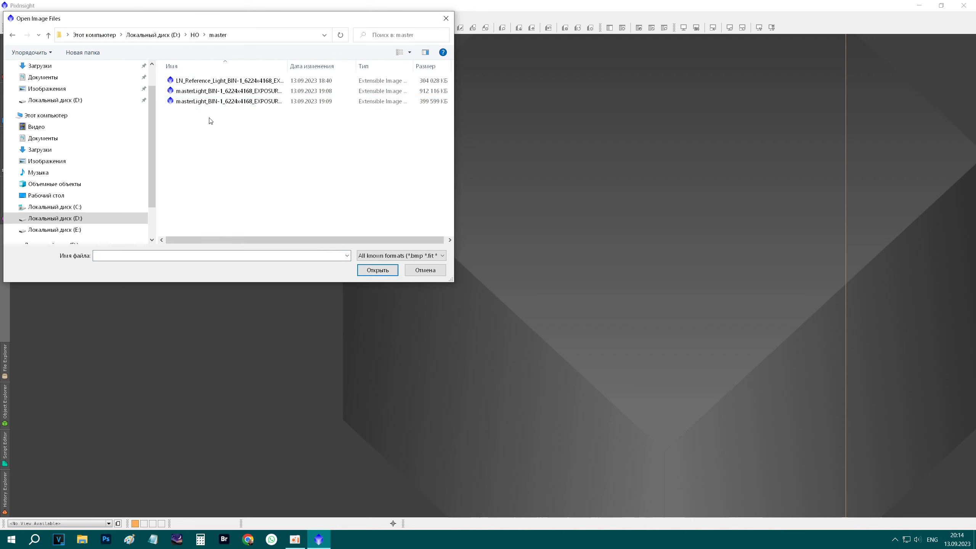
click(238, 91)
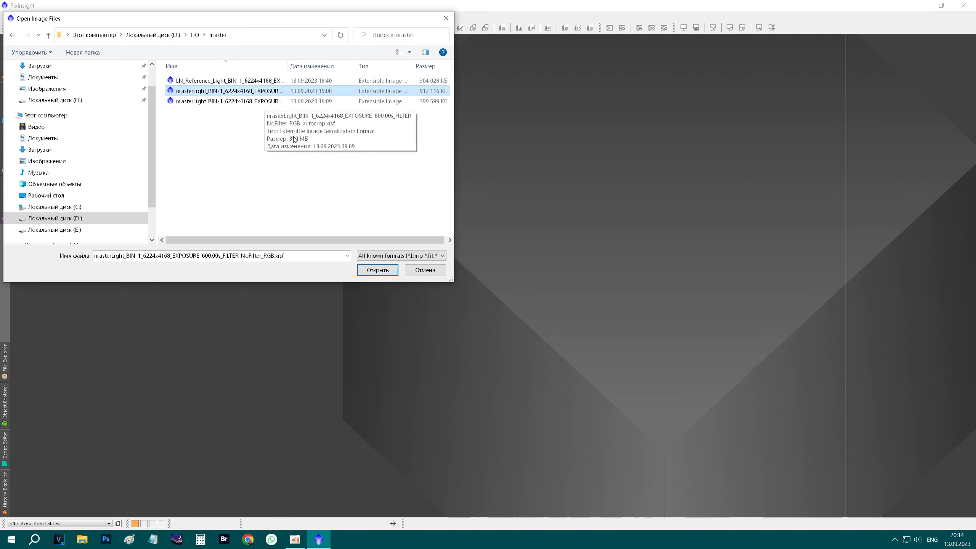
click(378, 270)
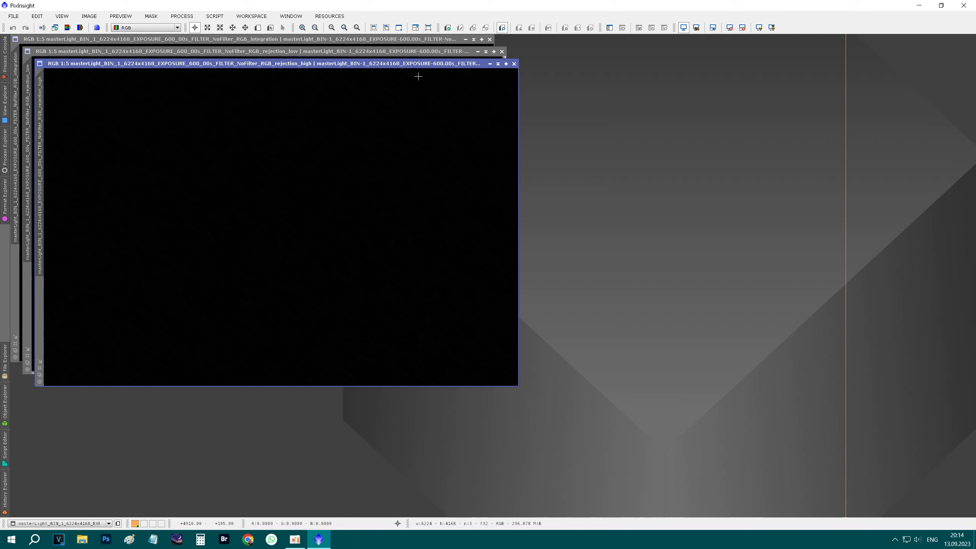
Step: Auto-stretch the green integration image, close both dark rejection windows, and shift it down-right
click(450, 41)
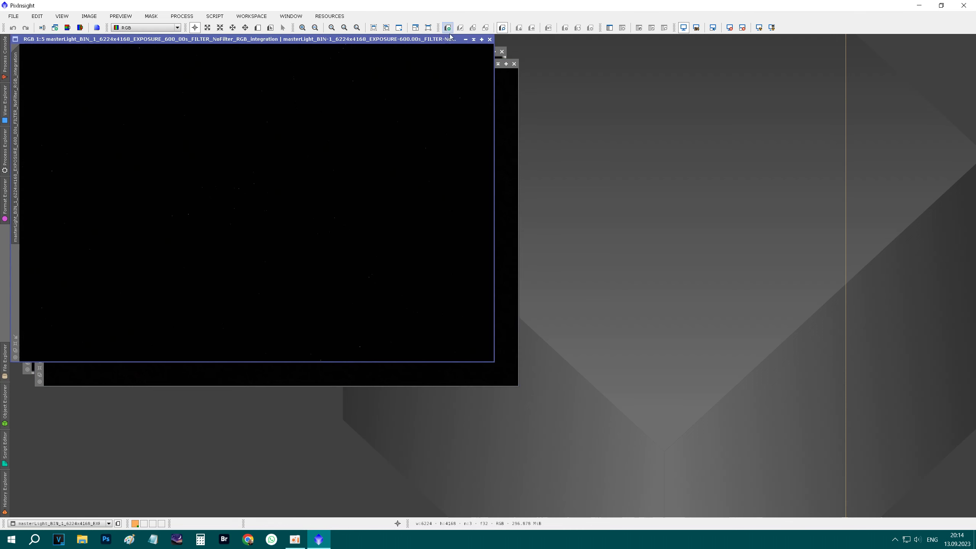
click(761, 27)
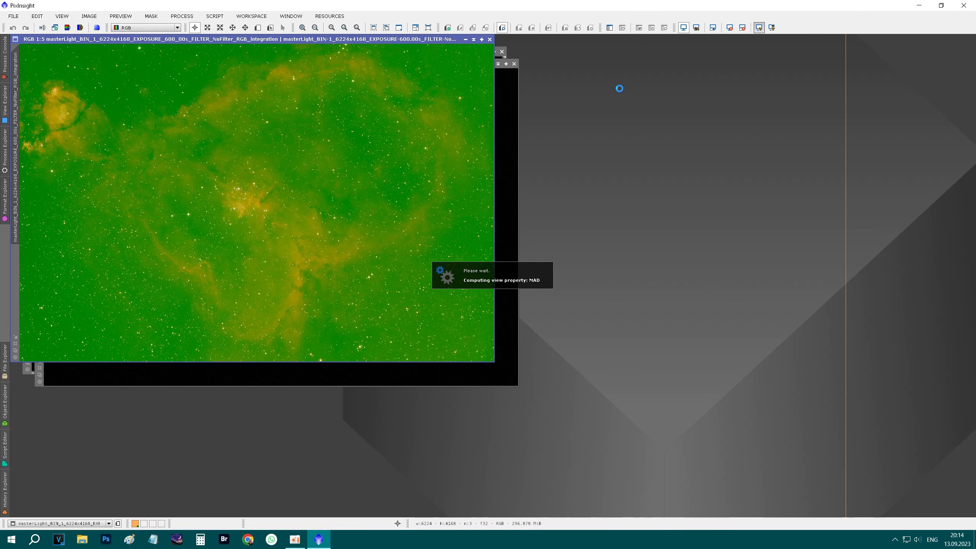
click(514, 64)
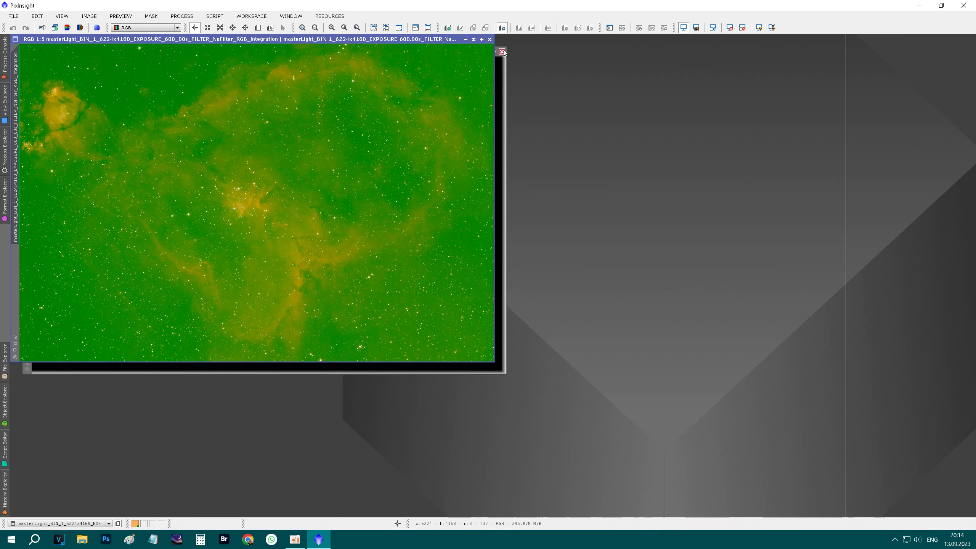
click(502, 52)
drag(414, 41, 424, 58)
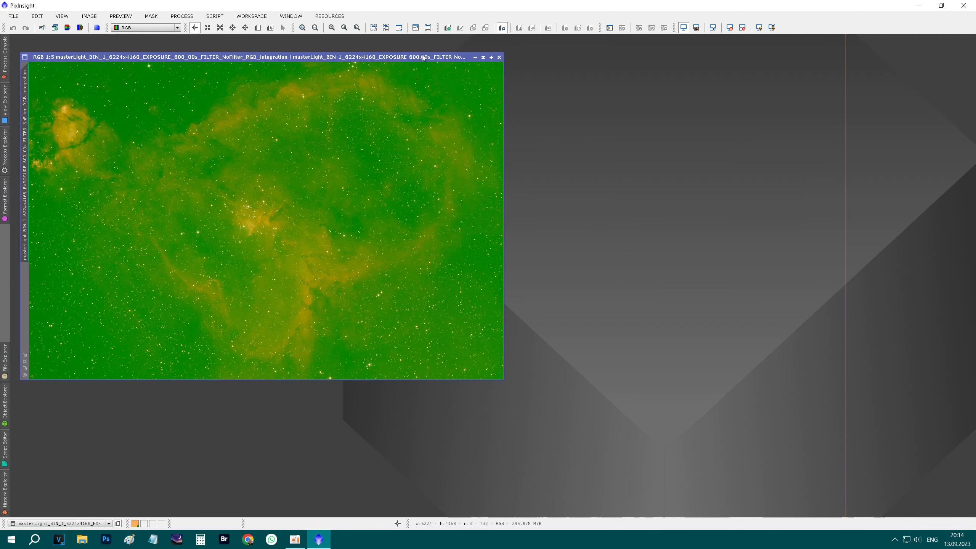
click(12, 16)
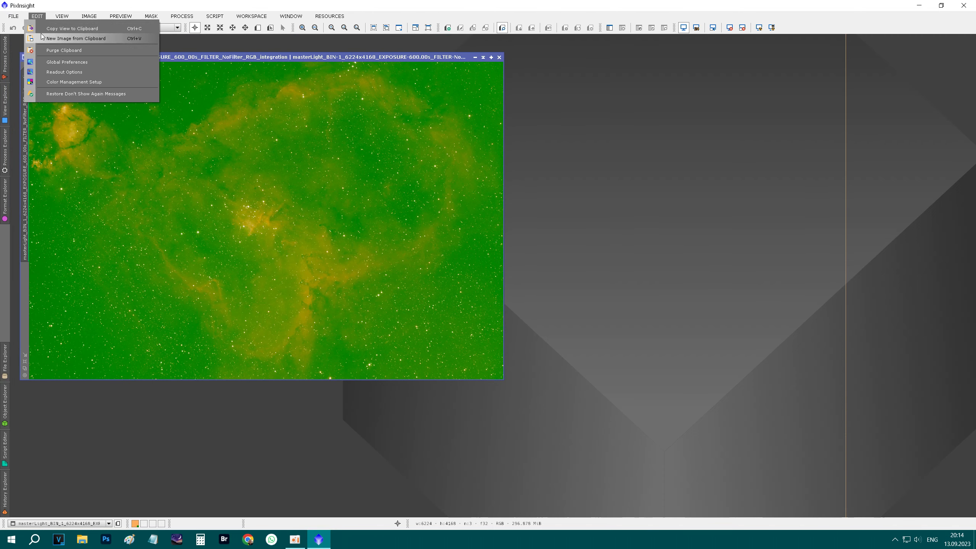
Step: Open the first masterLight file from D:\SO\master
click(18, 28)
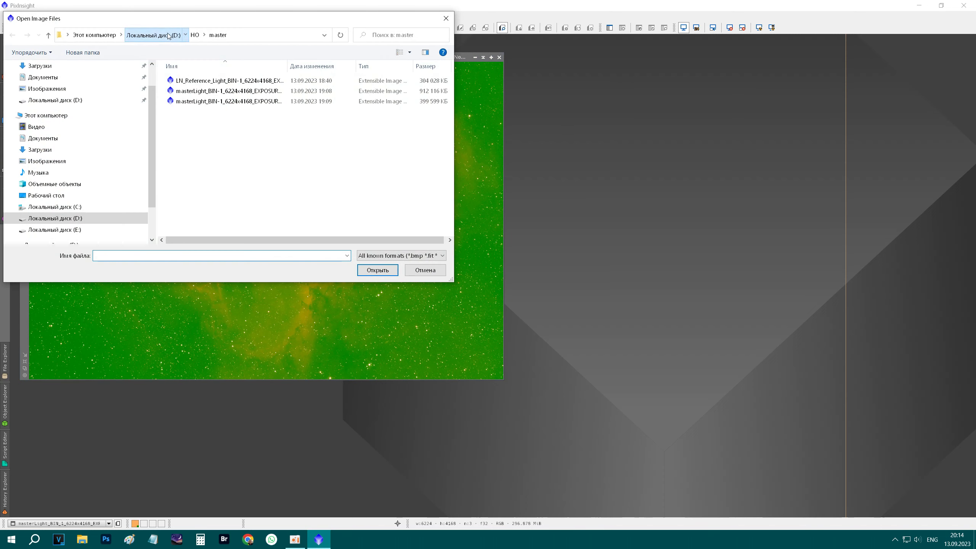
click(153, 35)
double_click(248, 98)
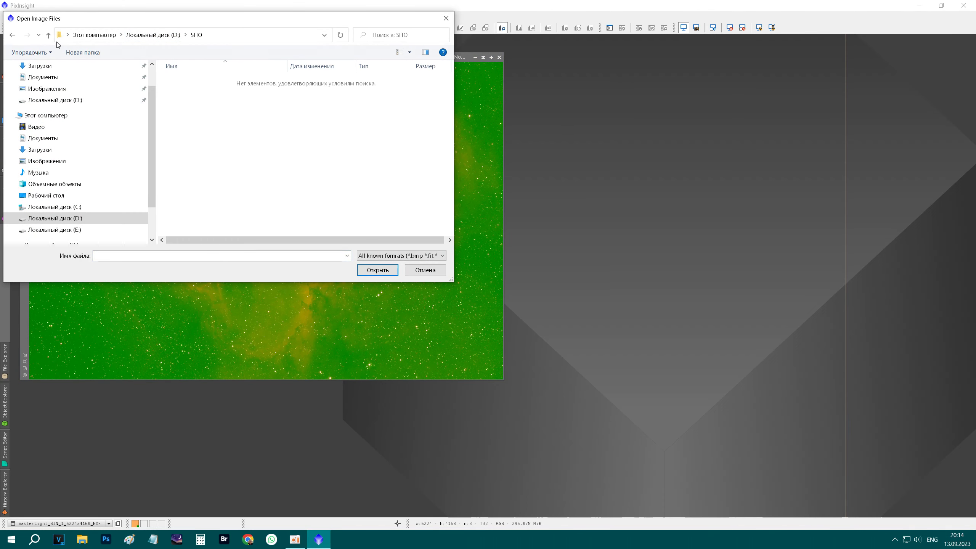
click(15, 36)
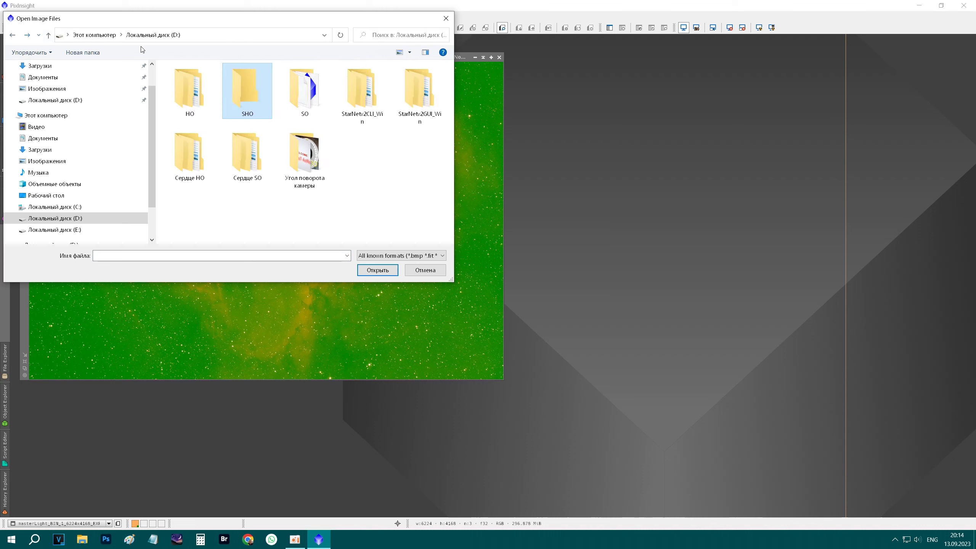
double_click(305, 90)
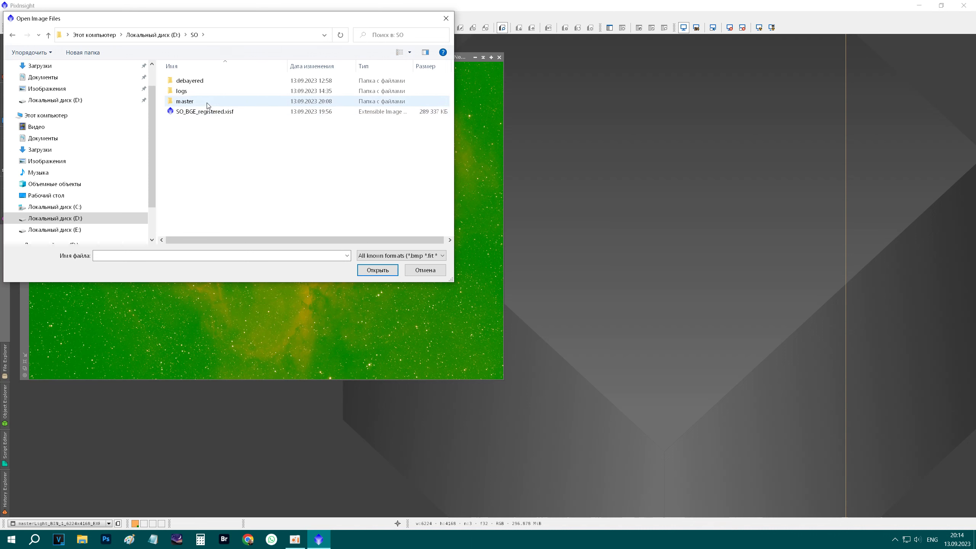
double_click(211, 102)
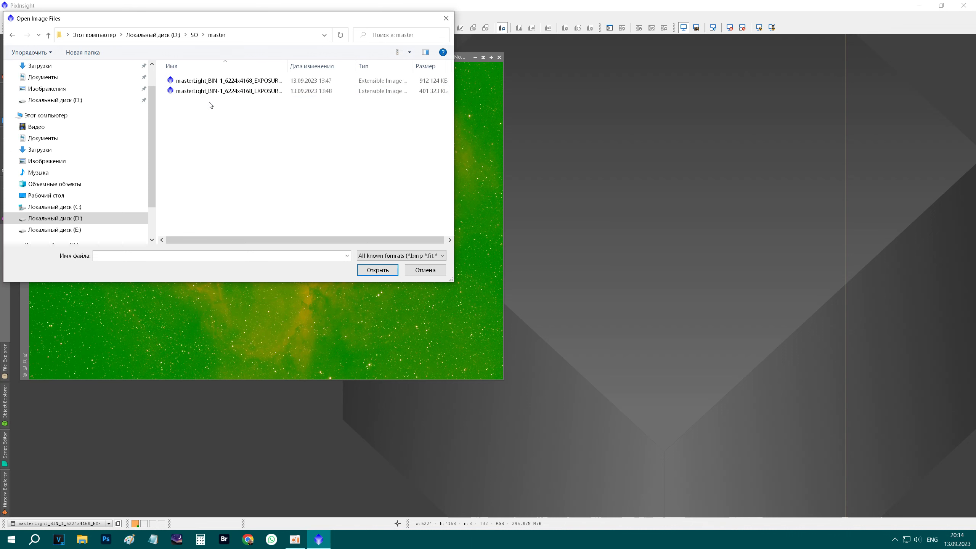
double_click(303, 83)
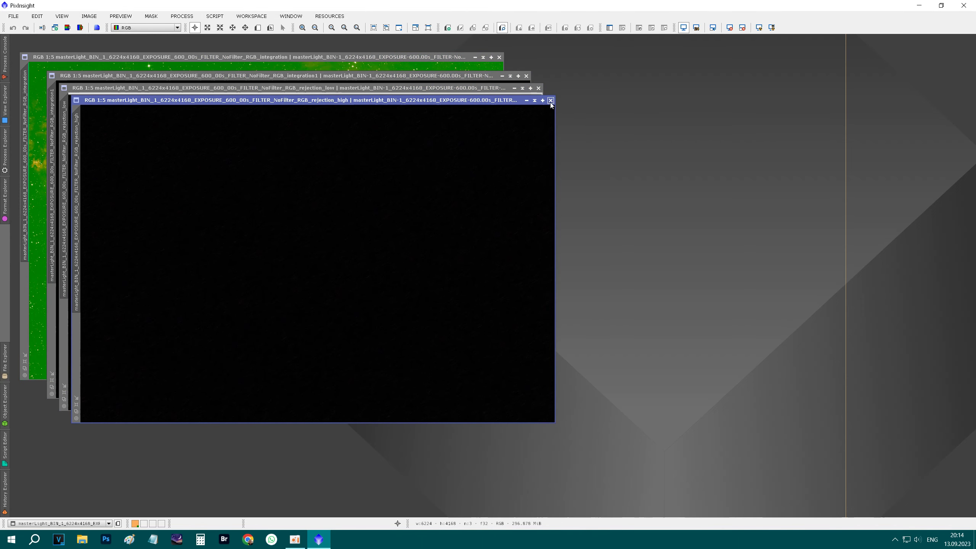
Step: Close its high and low rejection maps, move integration1 right, and auto-stretch it
click(551, 100)
click(539, 89)
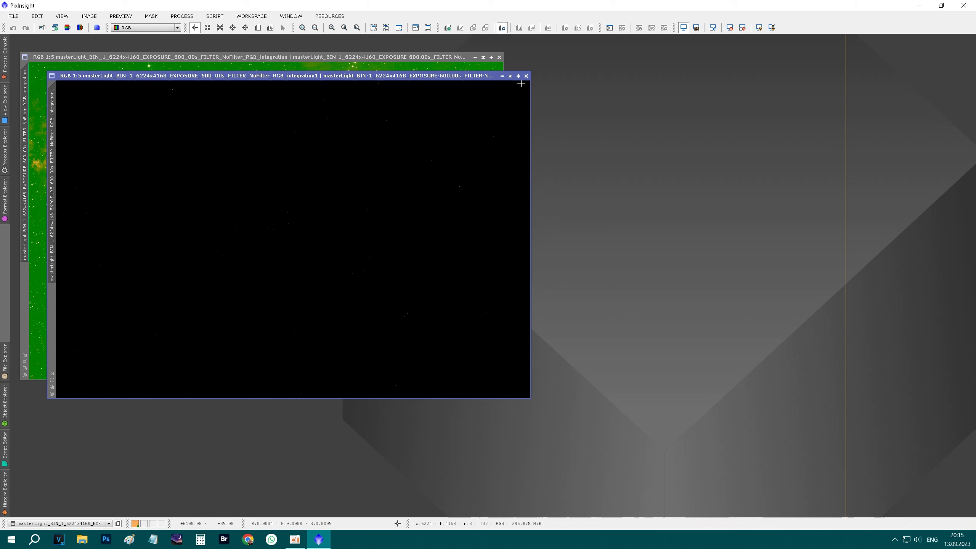
mouse_move(494, 77)
mouse_down()
mouse_move(893, 52)
mouse_move(947, 58)
mouse_up()
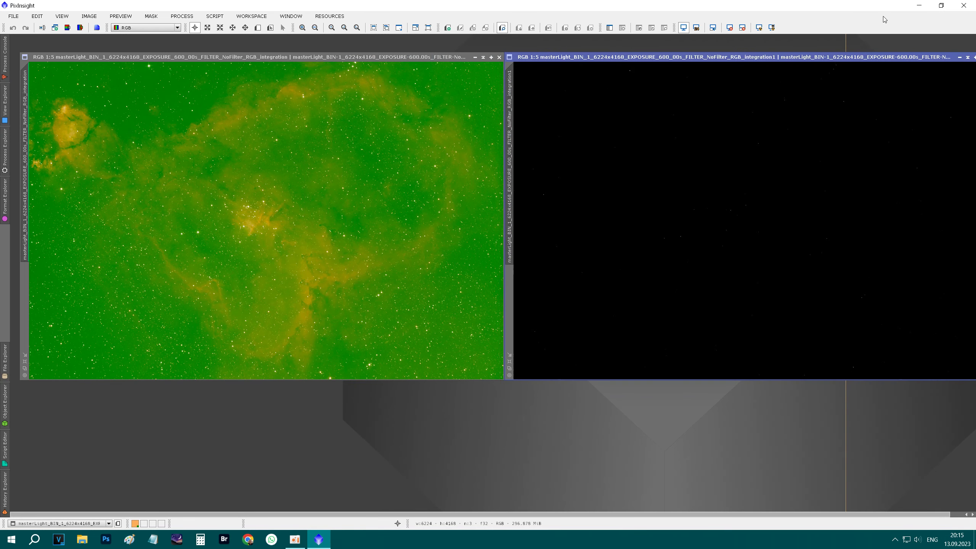
click(758, 28)
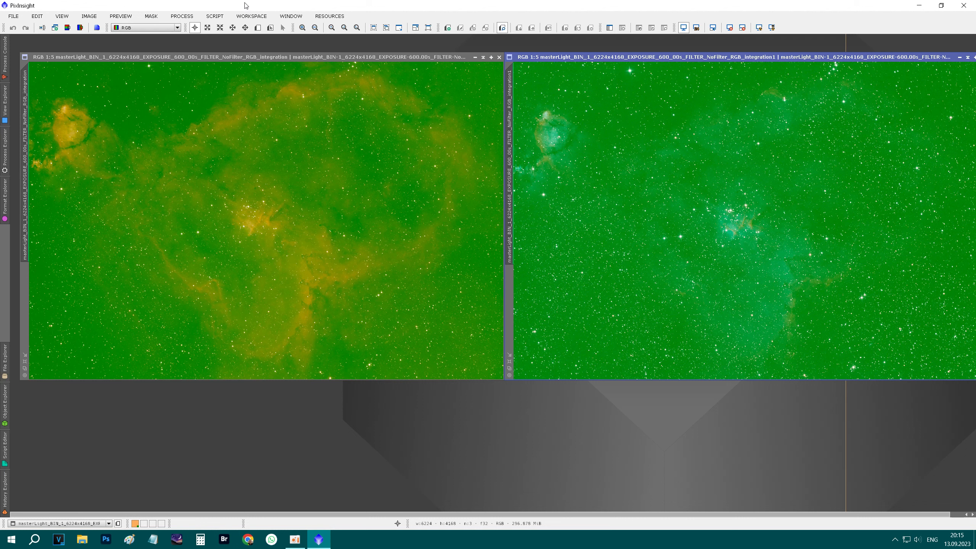
Step: Run AutomaticBackgroundExtractor with Subtraction correction on the left image, auto-stretch it, and discard the background model
click(217, 18)
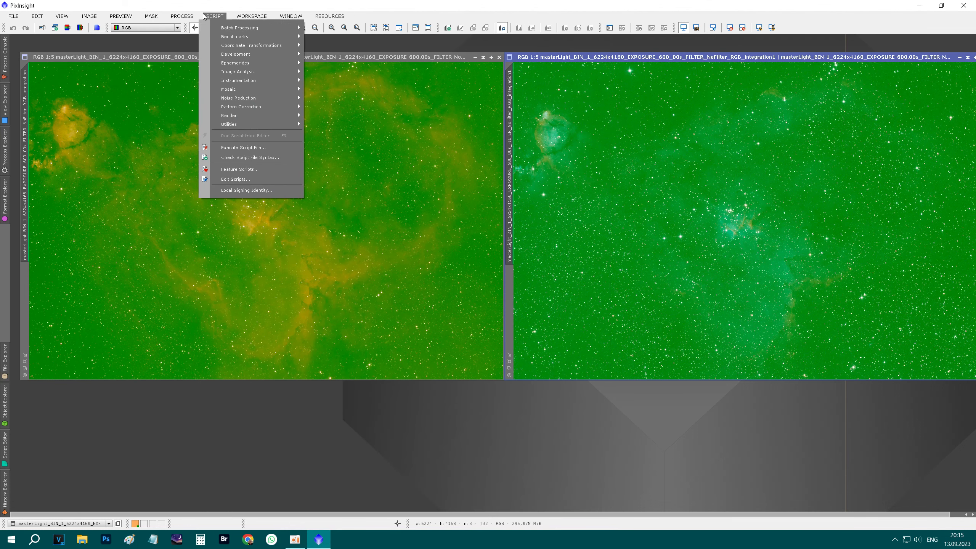
mouse_move(212, 45)
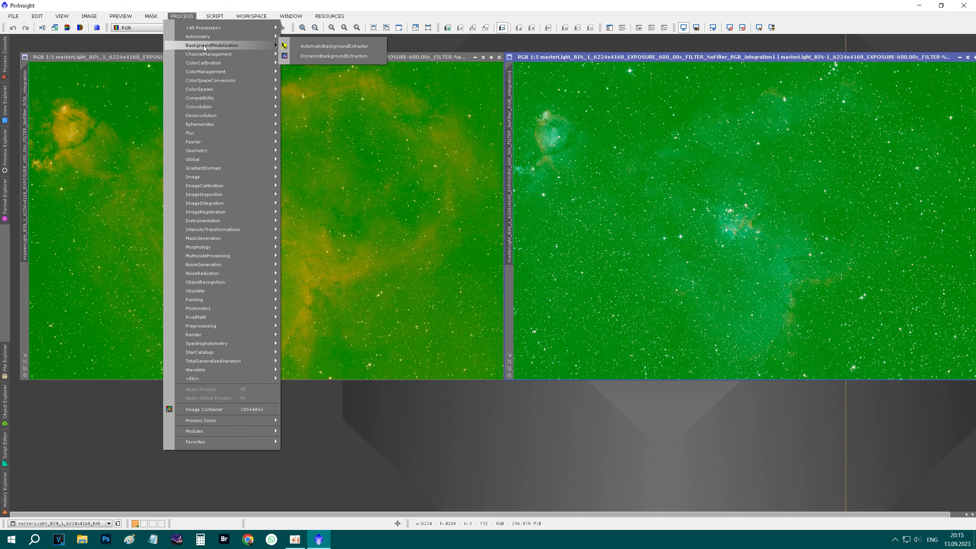
click(325, 49)
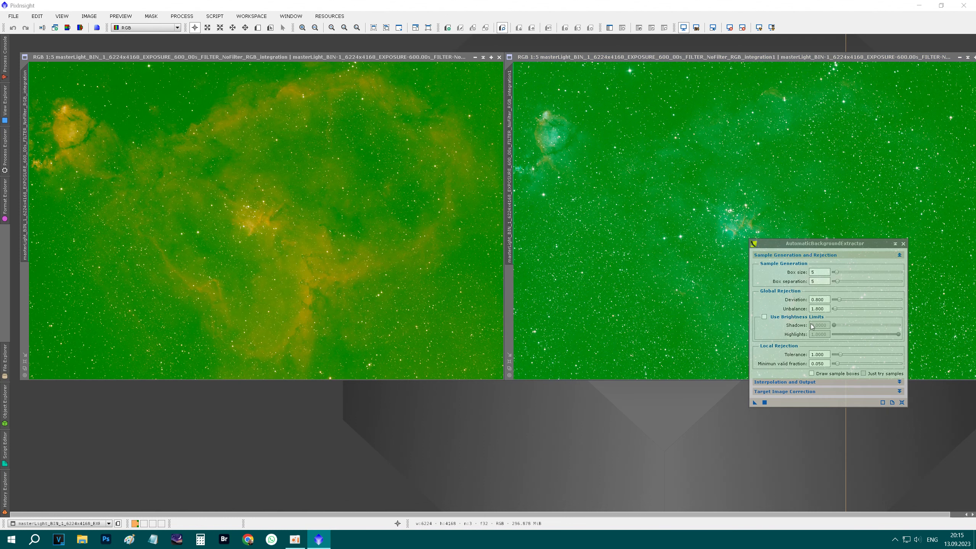
click(353, 58)
click(770, 391)
click(834, 401)
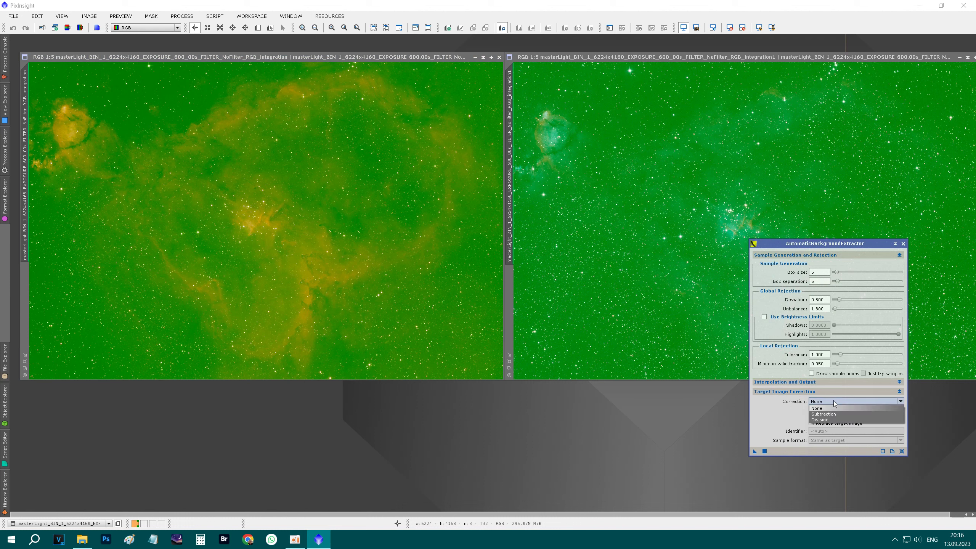
click(833, 414)
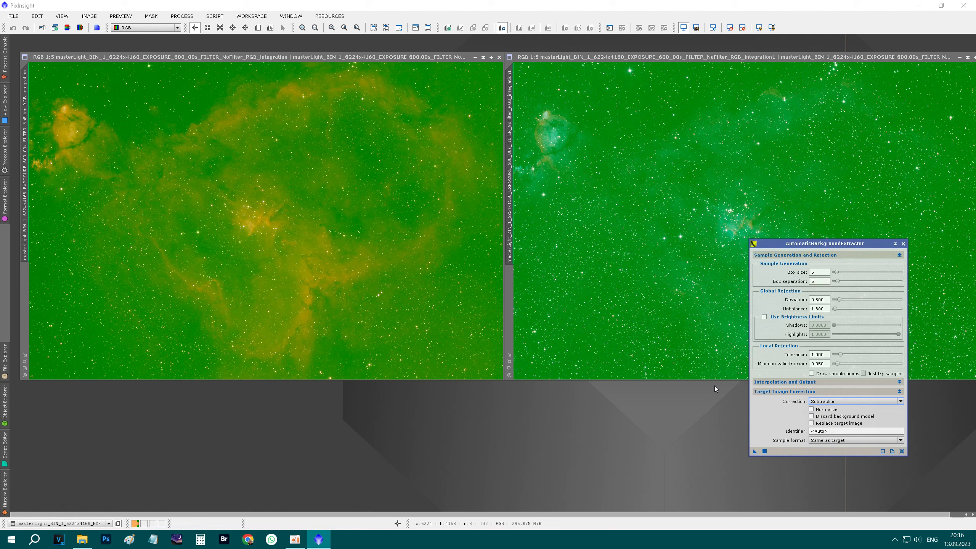
click(765, 452)
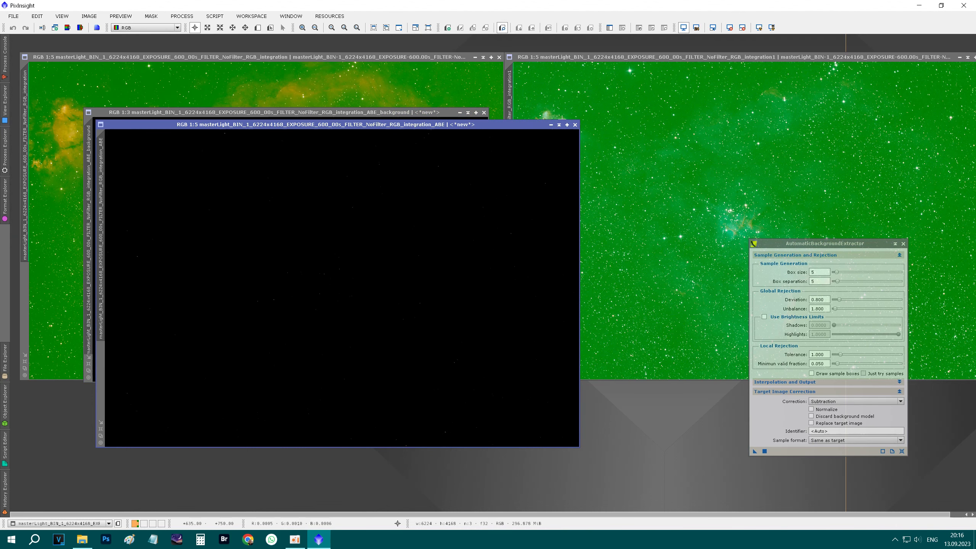
click(760, 29)
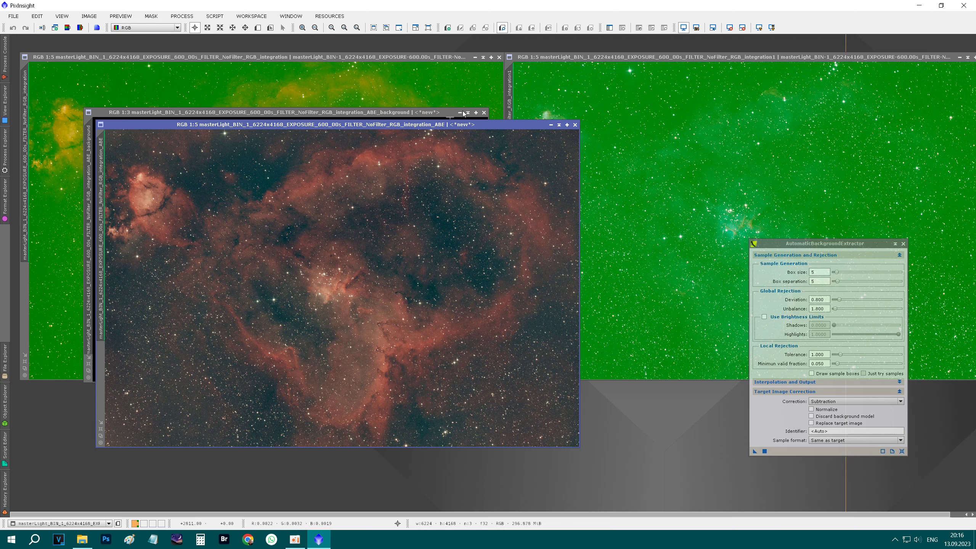
click(484, 112)
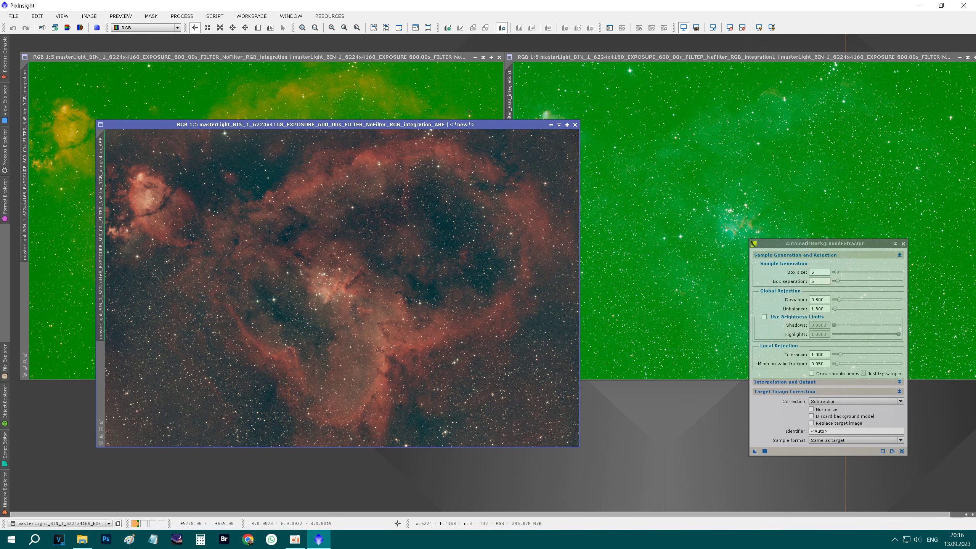
drag(446, 128, 379, 111)
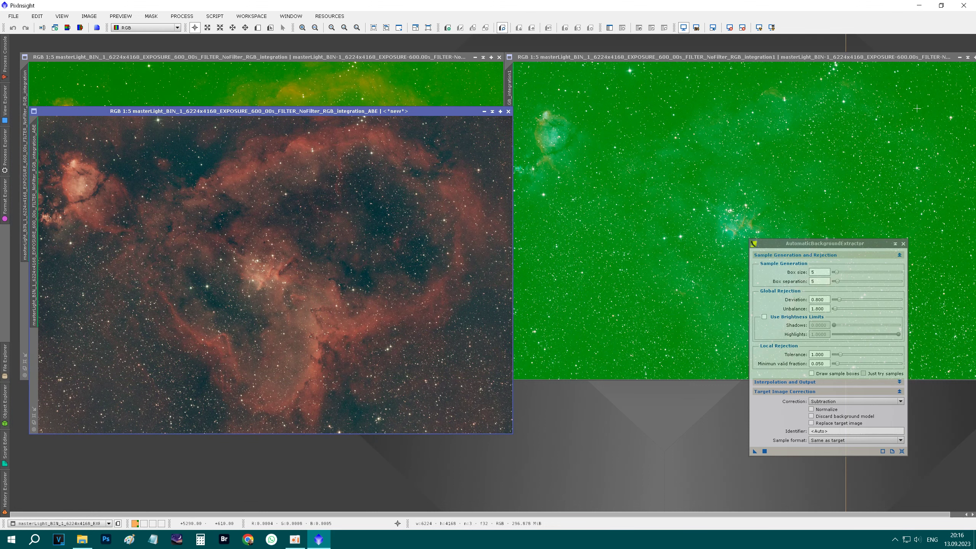
Step: Apply the same extraction to integration1, auto-stretch it, then close the background model, both originals and the tool
click(769, 58)
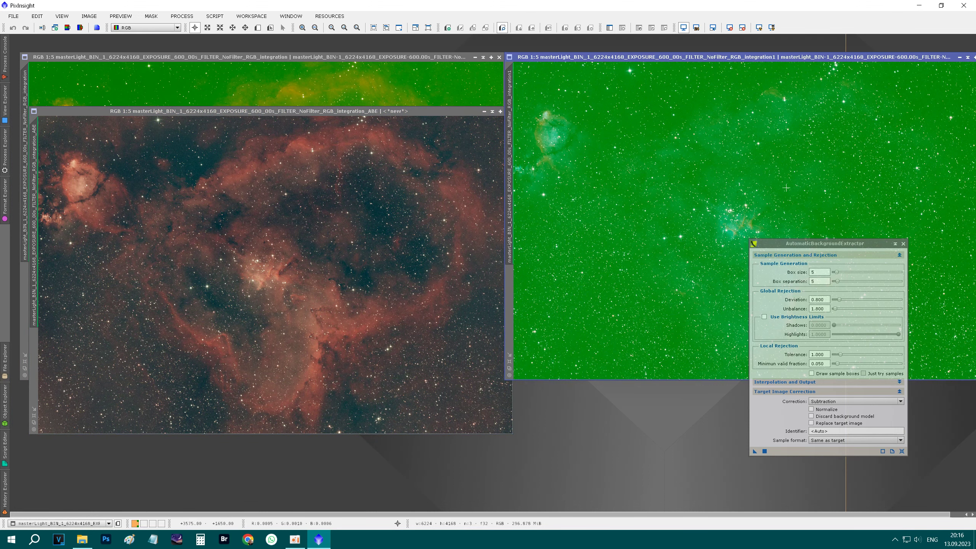
click(765, 452)
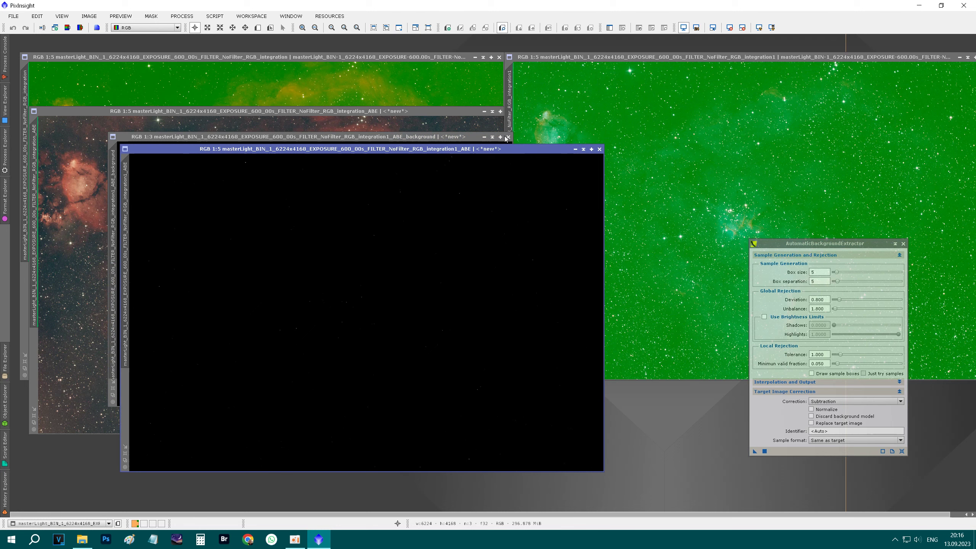
click(513, 151)
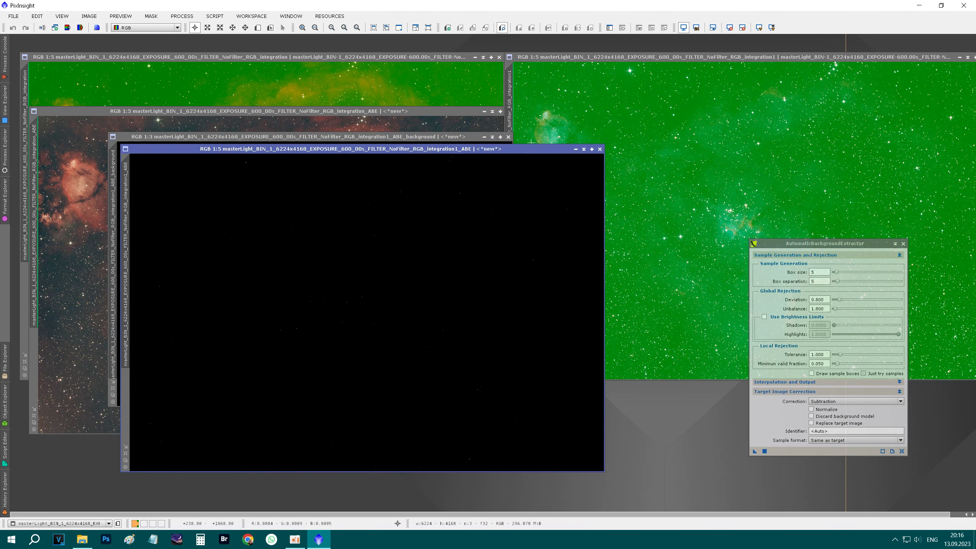
click(760, 27)
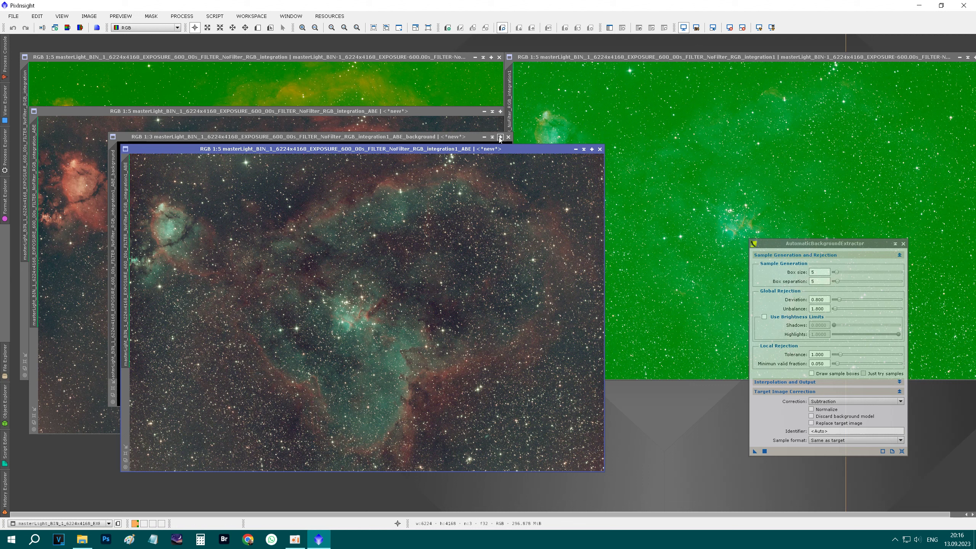
click(509, 137)
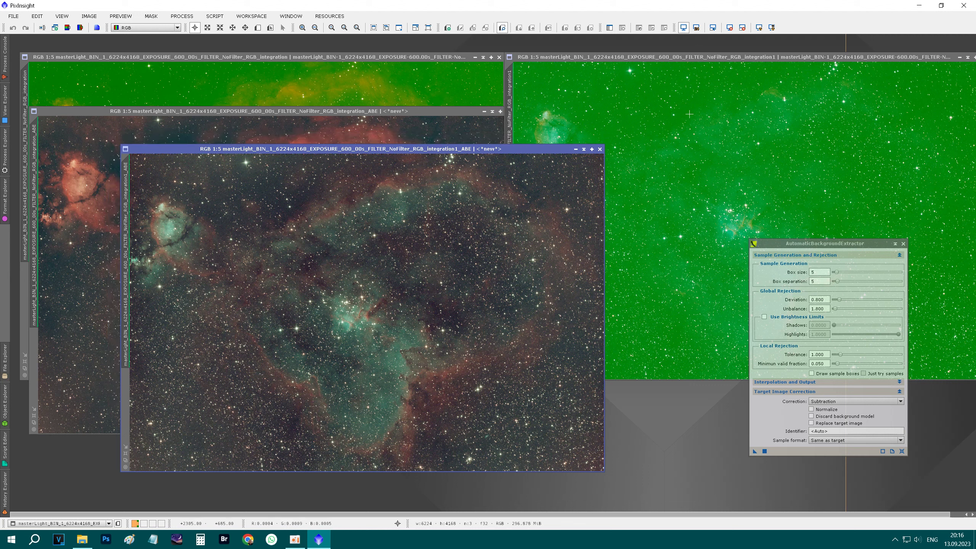
click(926, 63)
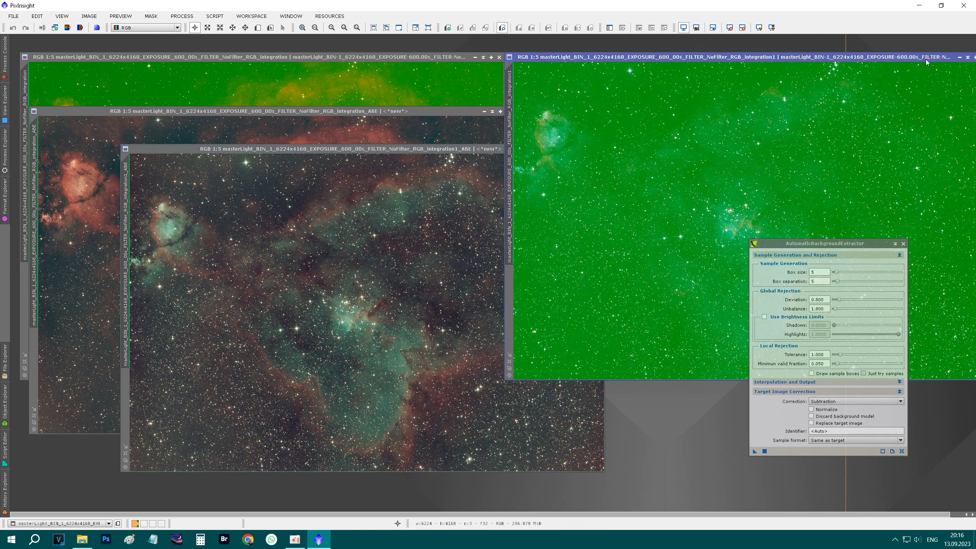
drag(927, 62, 805, 69)
click(867, 68)
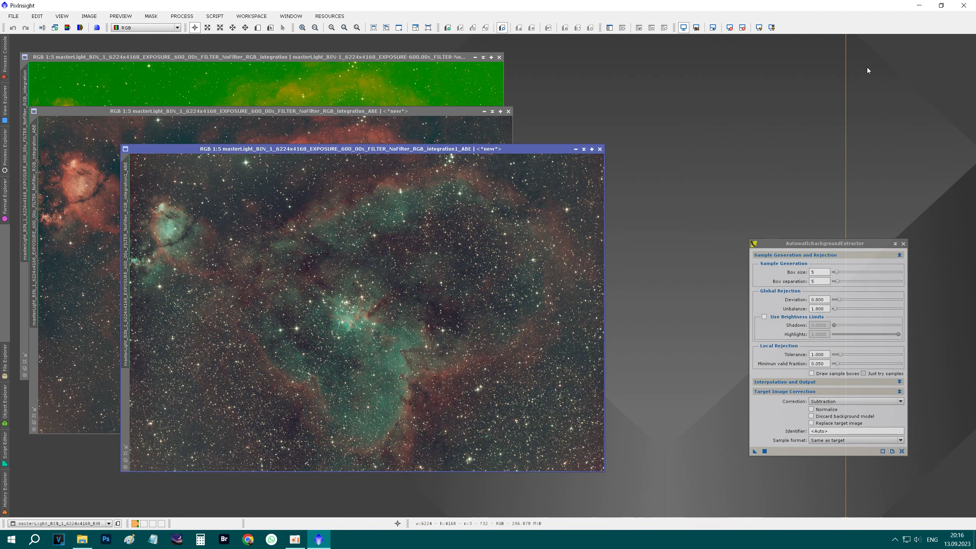
click(499, 57)
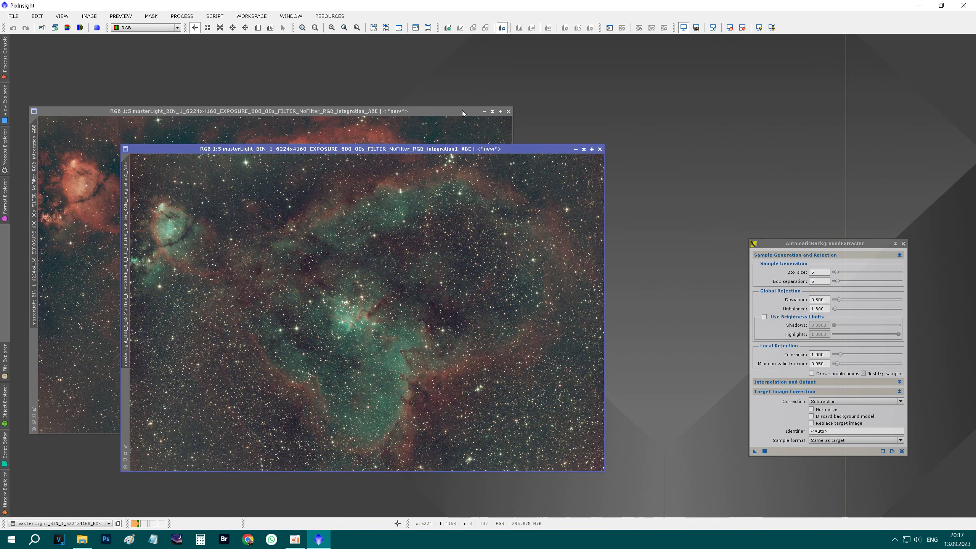
click(904, 244)
Step: Place the teal image right of the red one, then rename them SO and HO respectively
drag(448, 150, 841, 109)
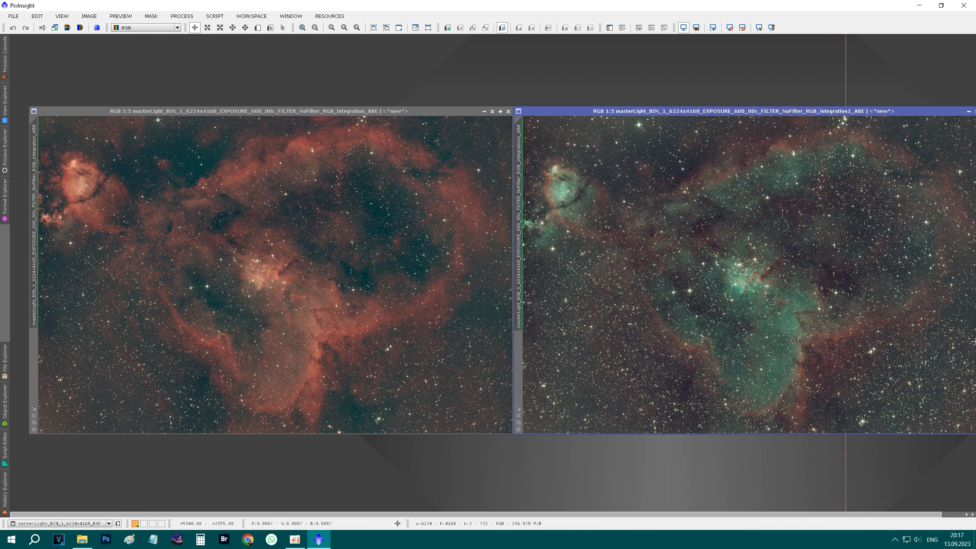
drag(410, 111, 399, 113)
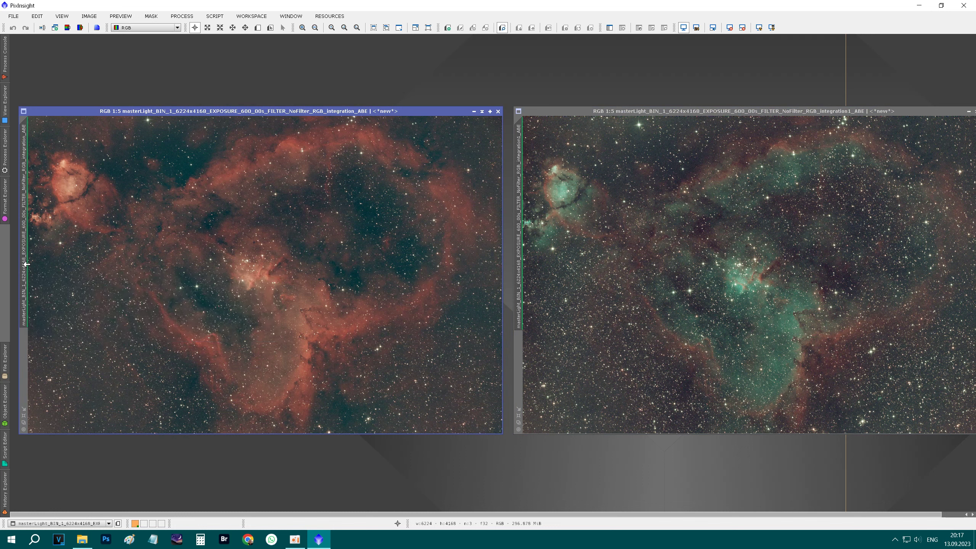
double_click(26, 264)
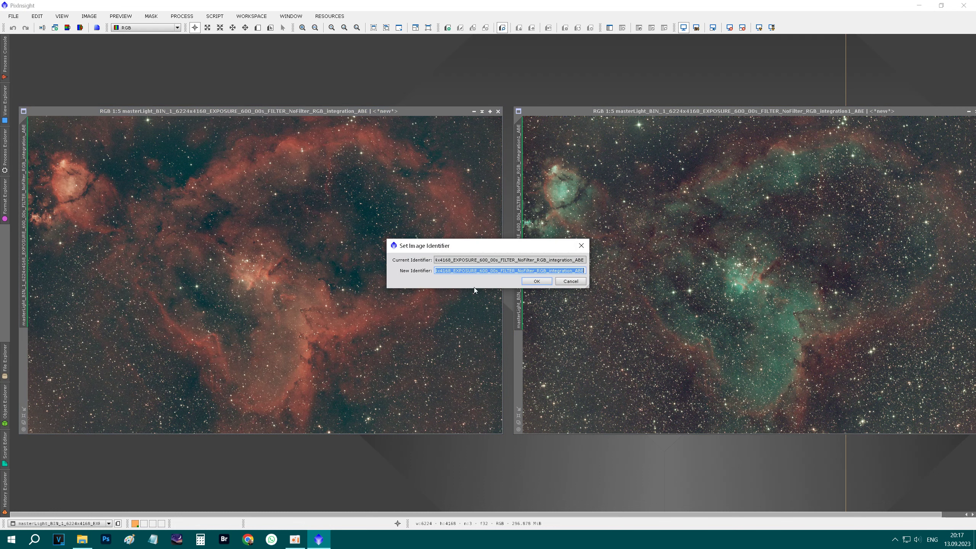
key(BackSpace)
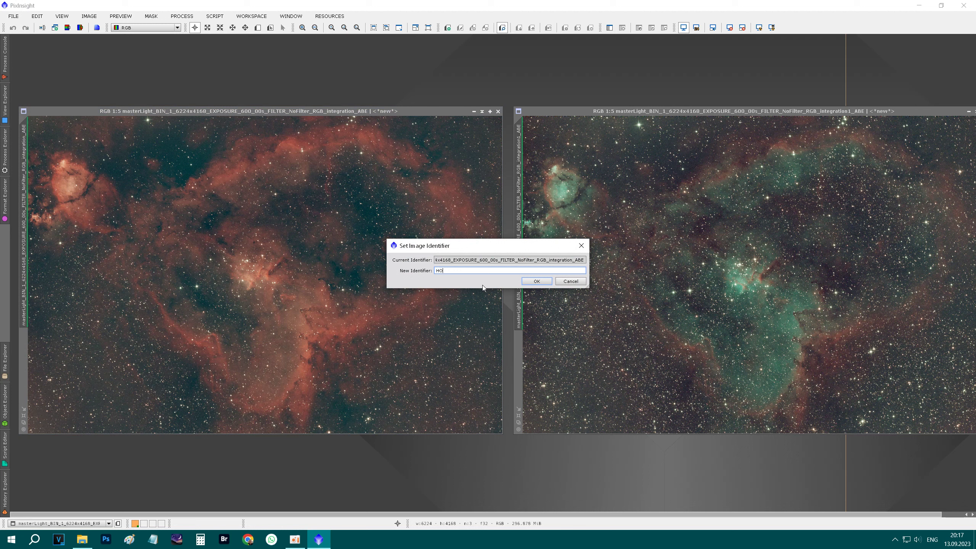
click(527, 280)
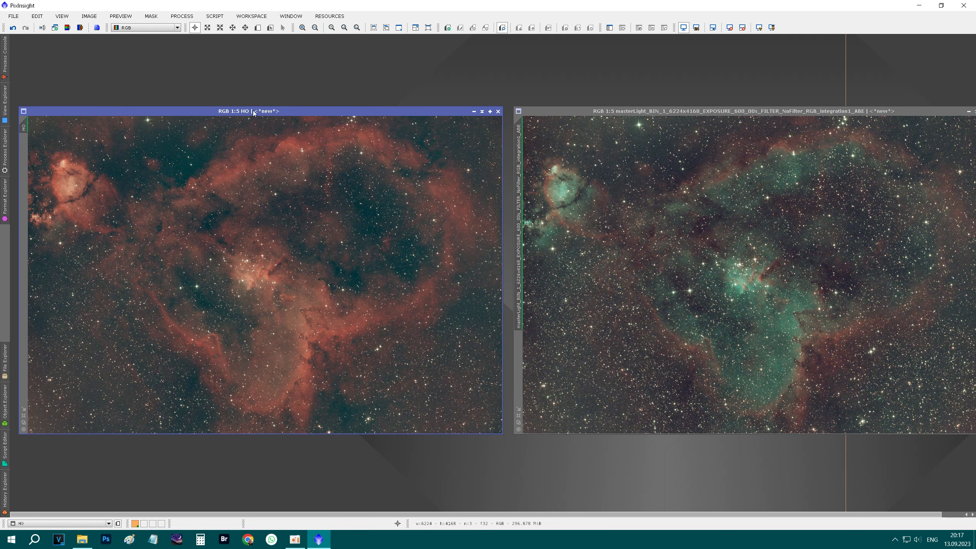
double_click(520, 201)
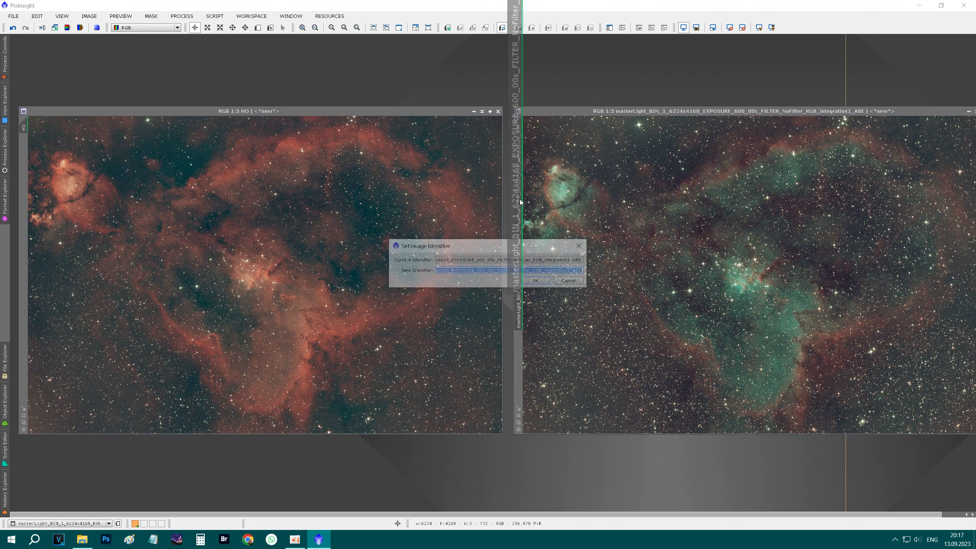
key(BackSpace)
text(SO)
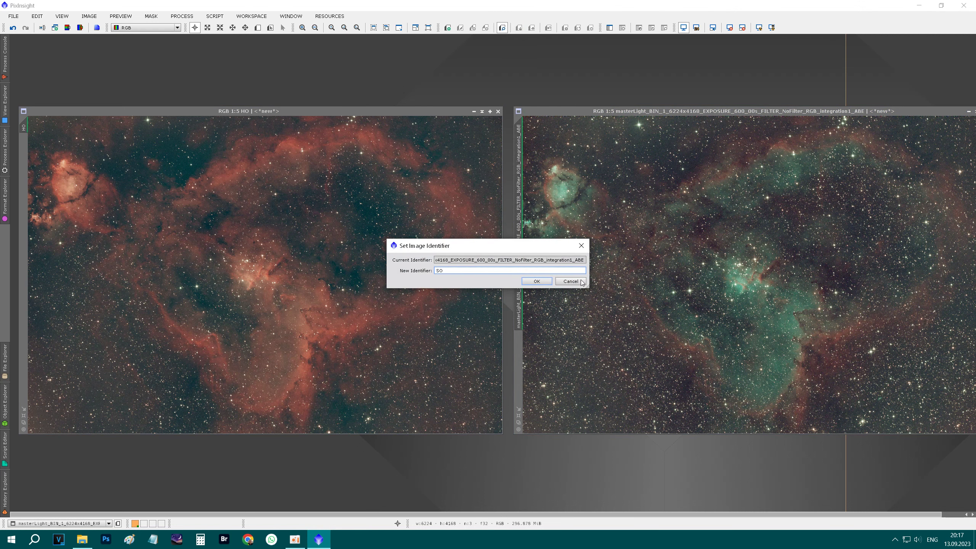
click(527, 282)
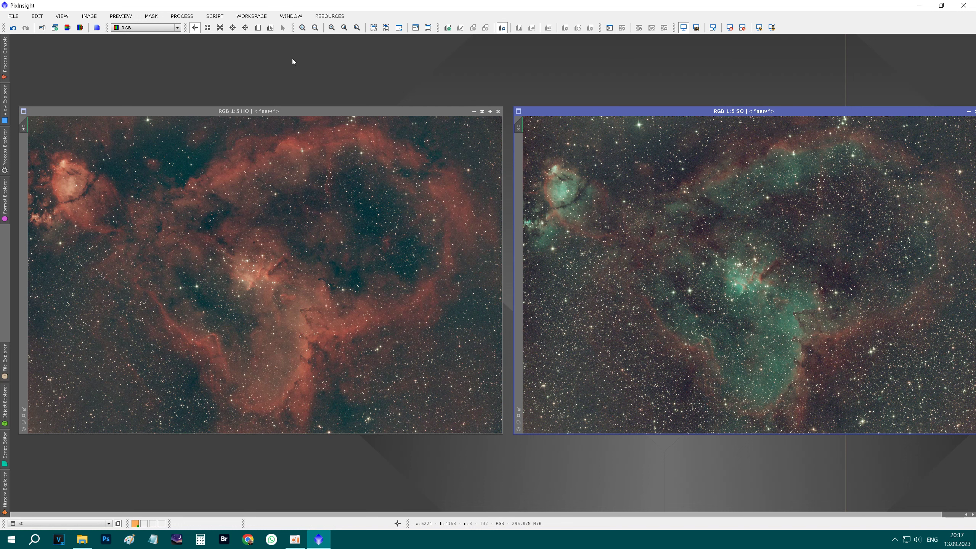
Step: Save the HO image as HO.xisf in D:\SHO with default XISF options
click(241, 113)
click(18, 18)
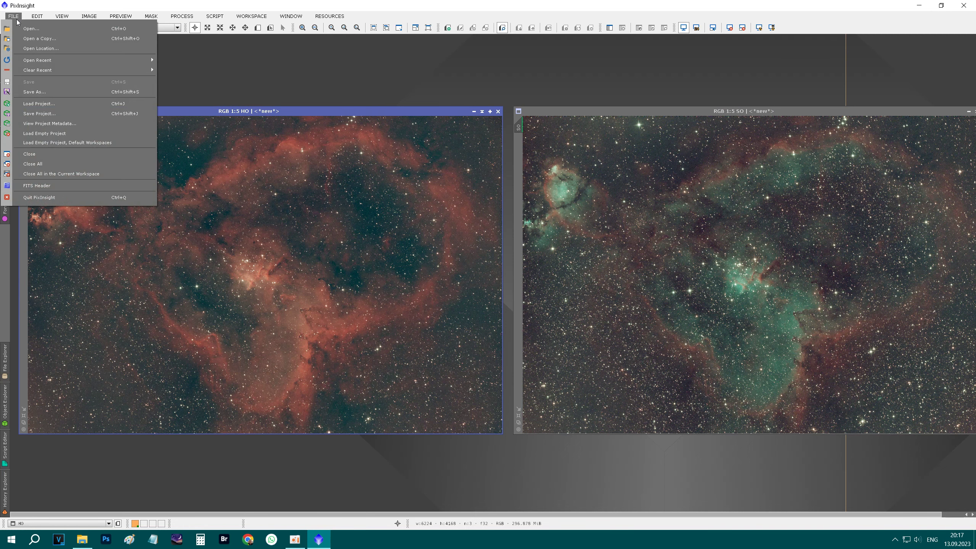
click(38, 92)
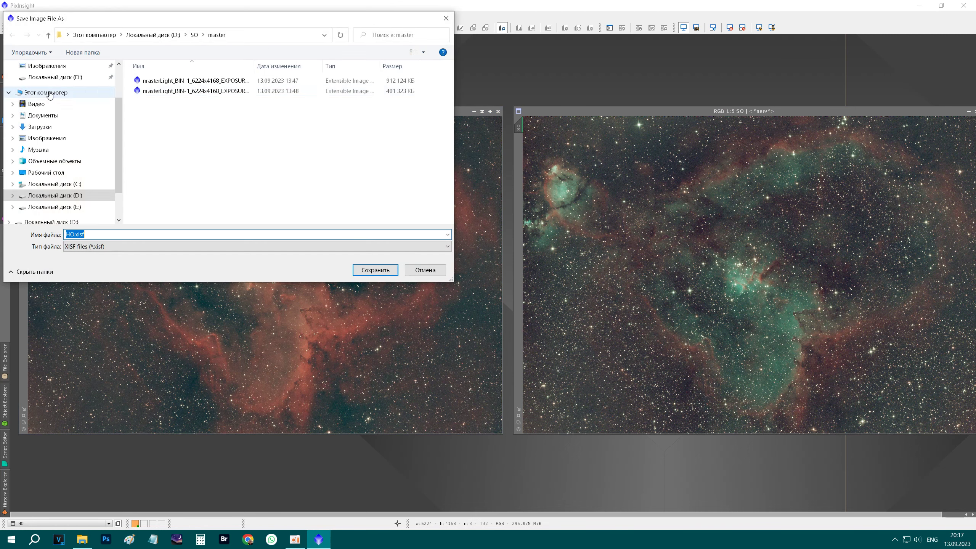
click(169, 38)
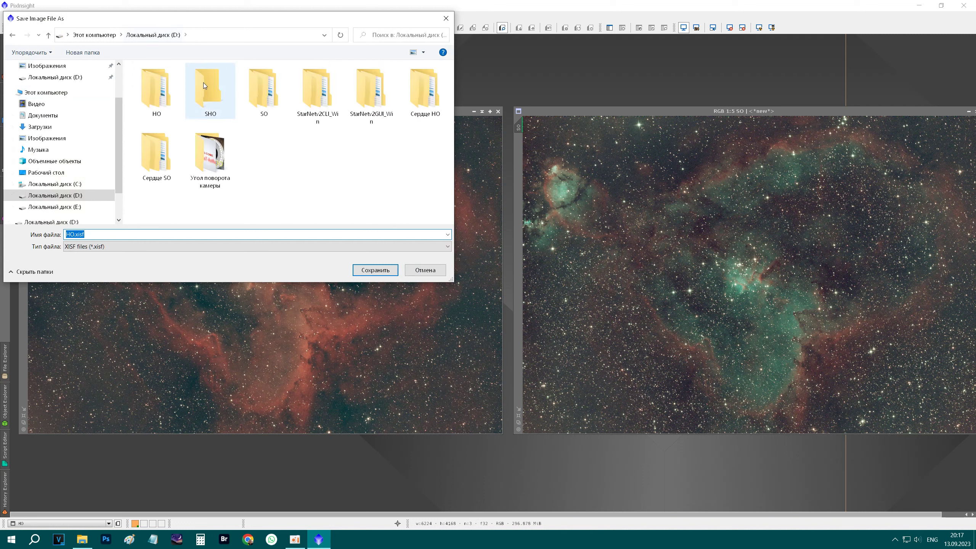
double_click(212, 90)
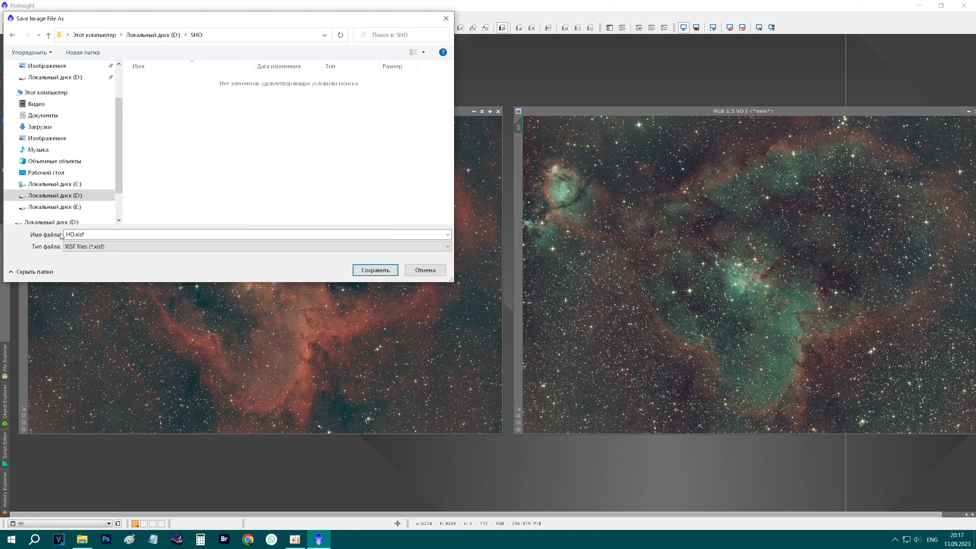
click(375, 270)
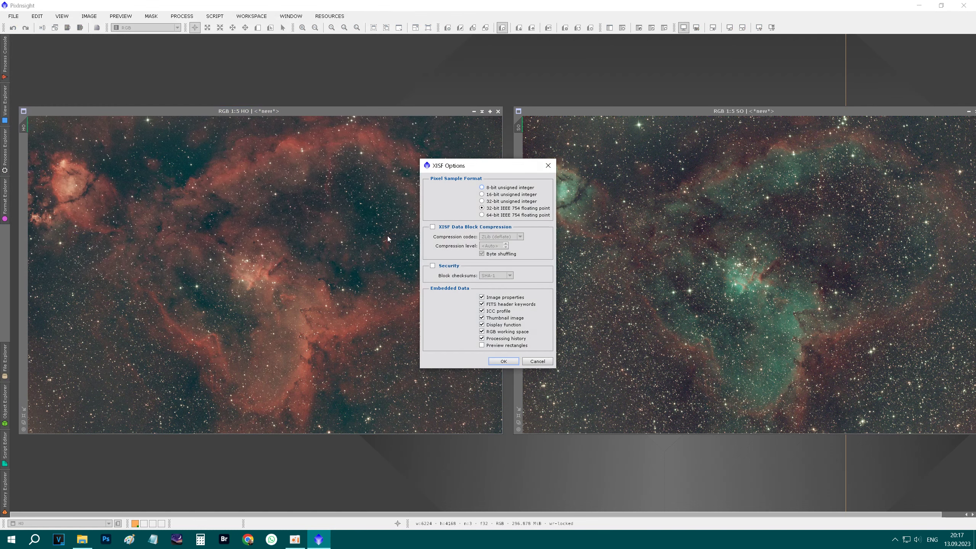
click(500, 360)
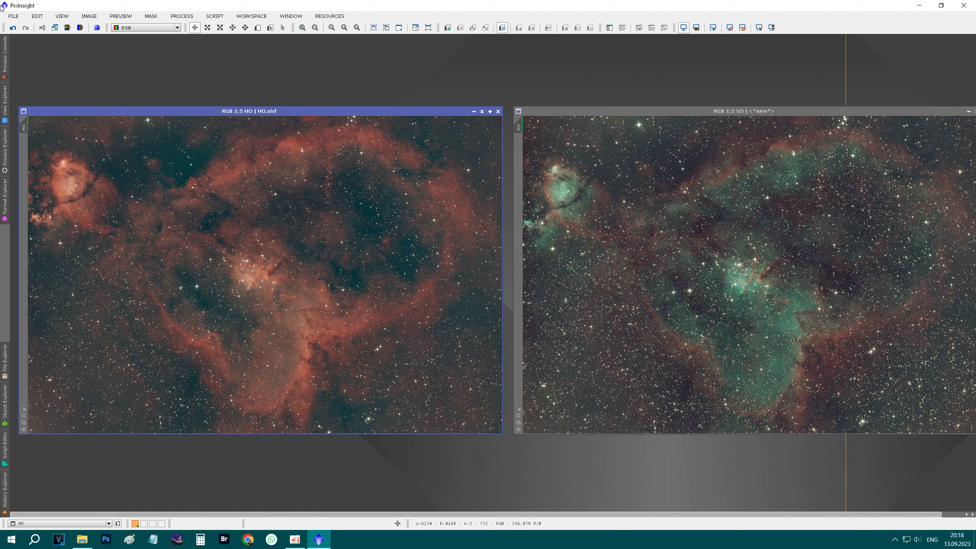
Step: Save the SO image as SO.xisf in D:\SHO, then nudge HO slightly right
click(757, 112)
click(7, 16)
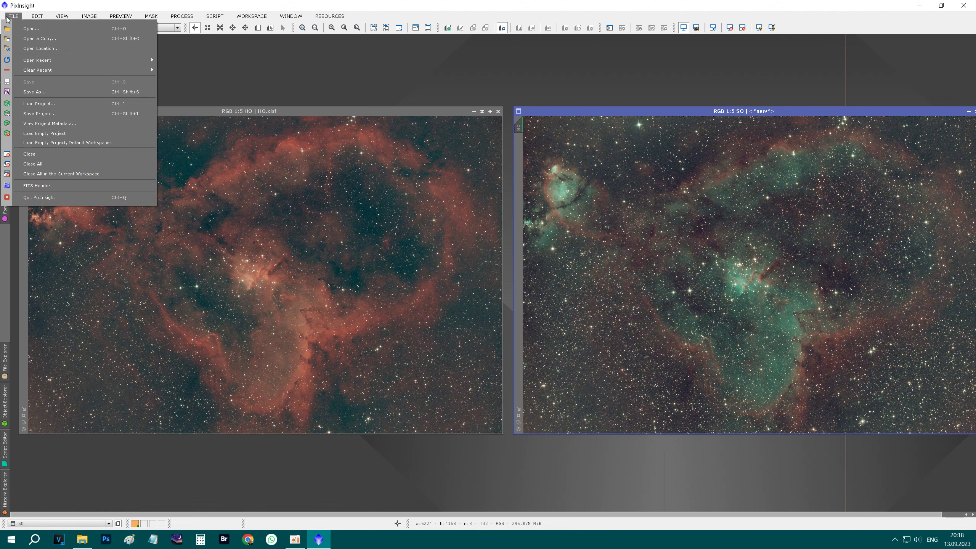
click(50, 91)
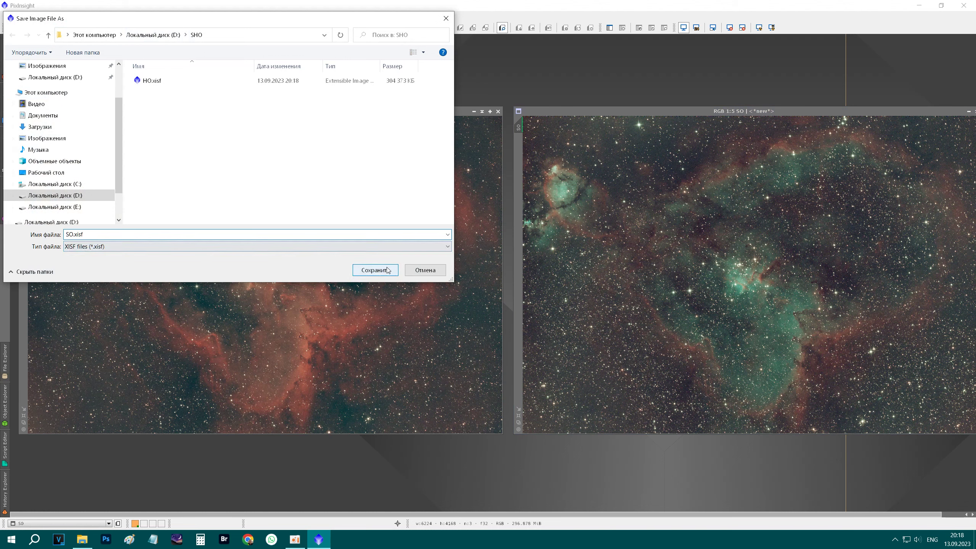
click(376, 270)
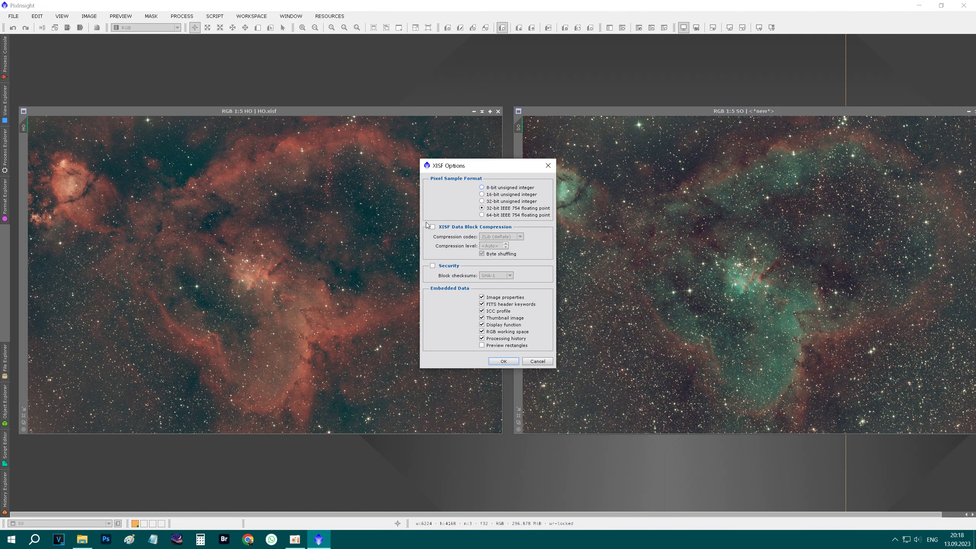
click(516, 361)
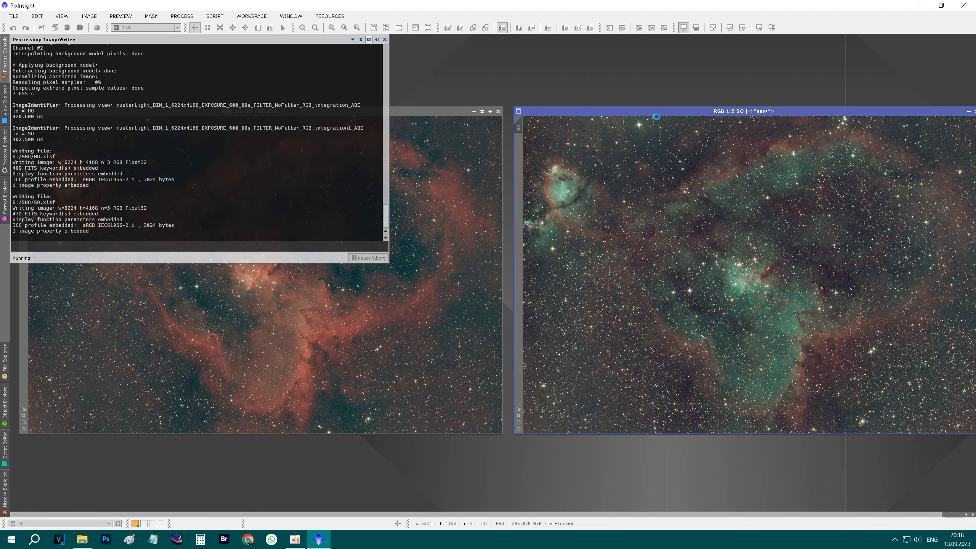
click(339, 111)
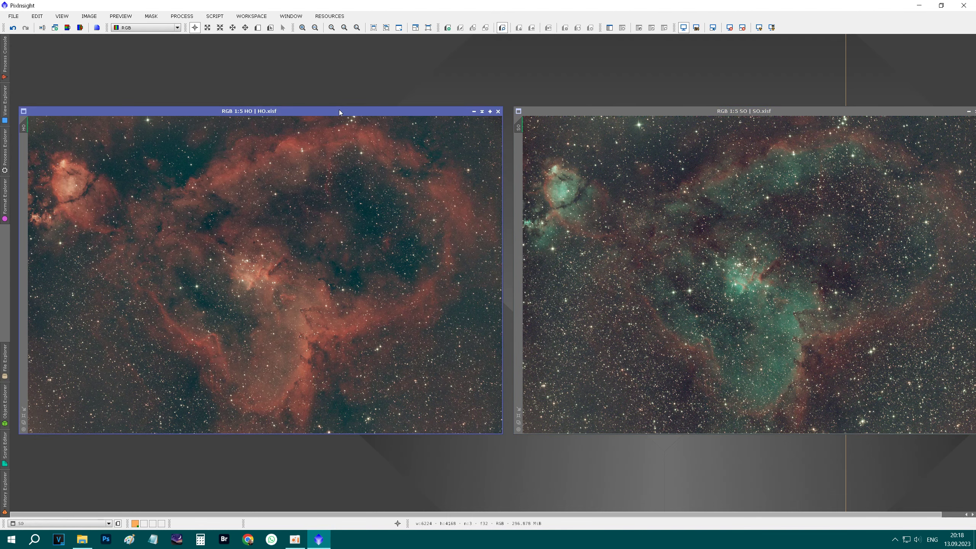
drag(339, 111, 342, 111)
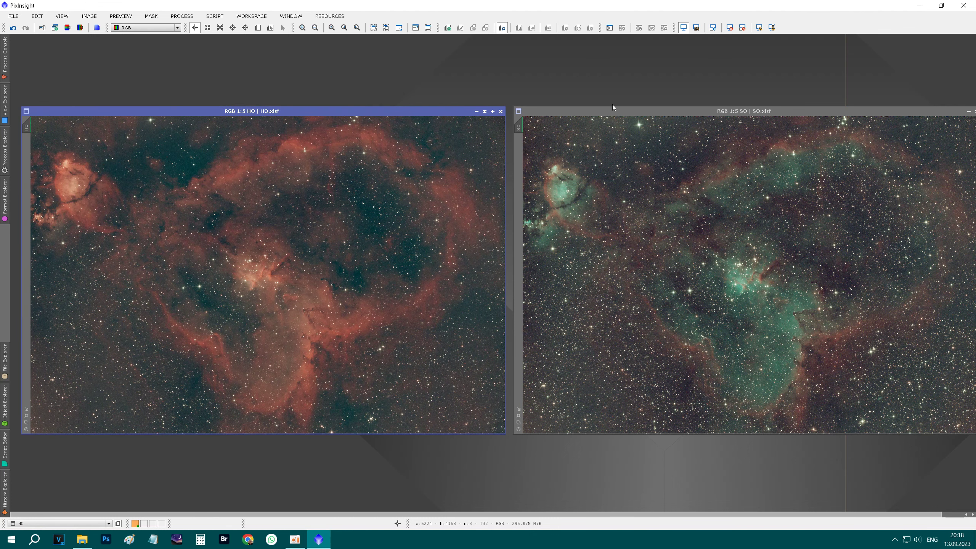
drag(608, 111, 601, 111)
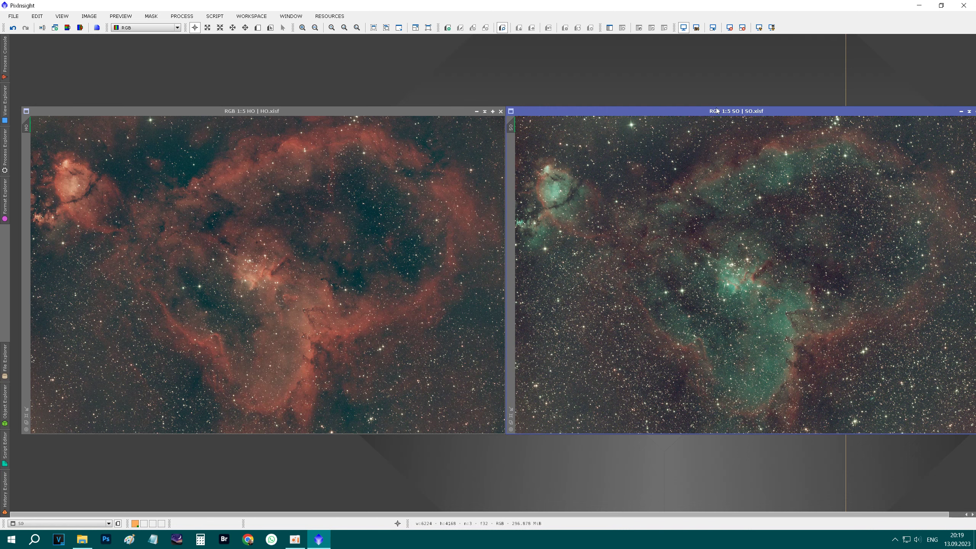
drag(705, 110, 222, 107)
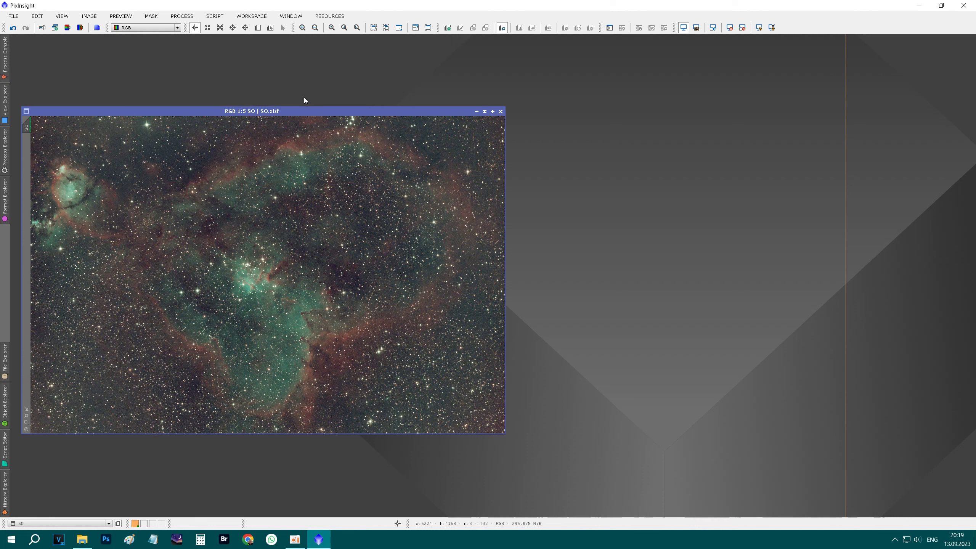
click(342, 110)
click(341, 110)
click(342, 110)
click(342, 110)
mouse_move(343, 111)
mouse_down()
mouse_move(878, 118)
mouse_move(827, 113)
mouse_up()
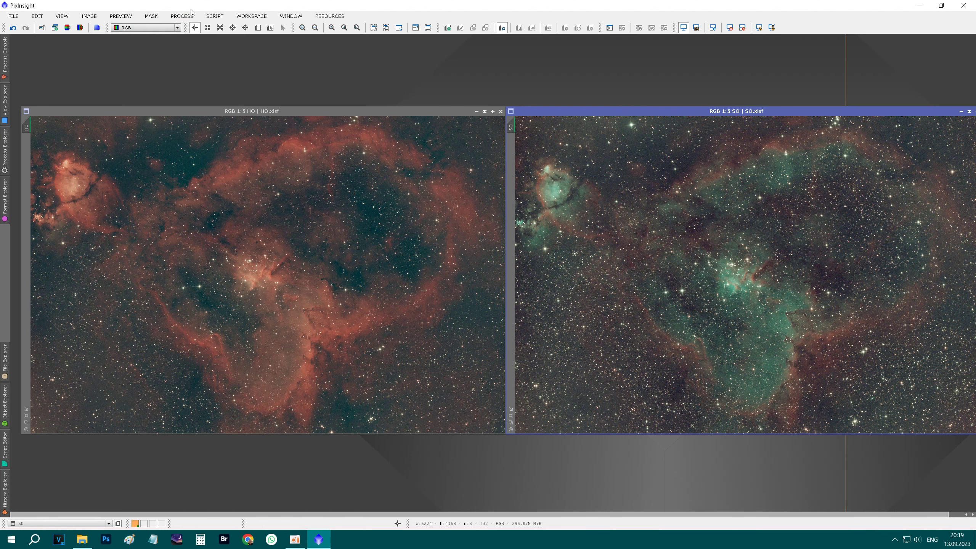
Step: Open StarAlignment and set the reference image to the file D:\SHO\HO.xisf
click(185, 19)
mouse_move(203, 27)
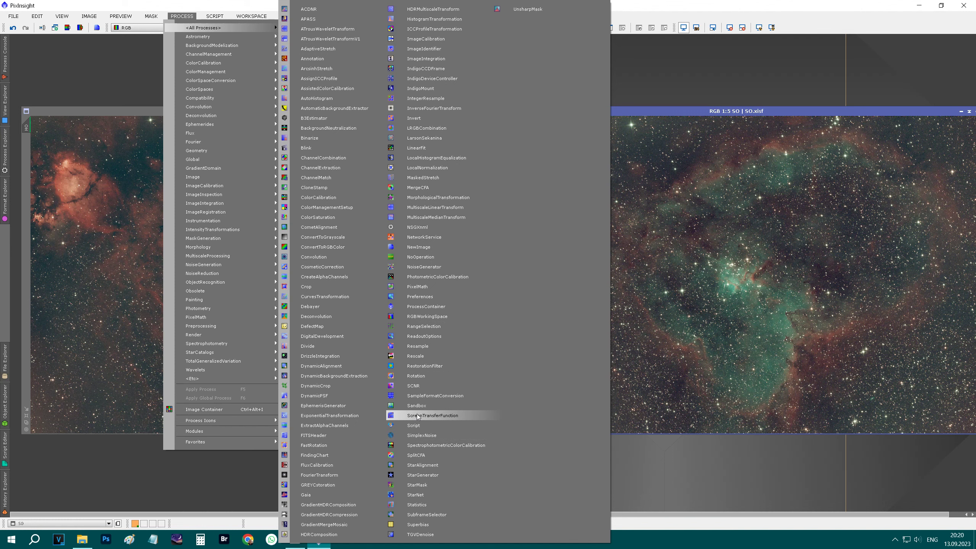
click(431, 467)
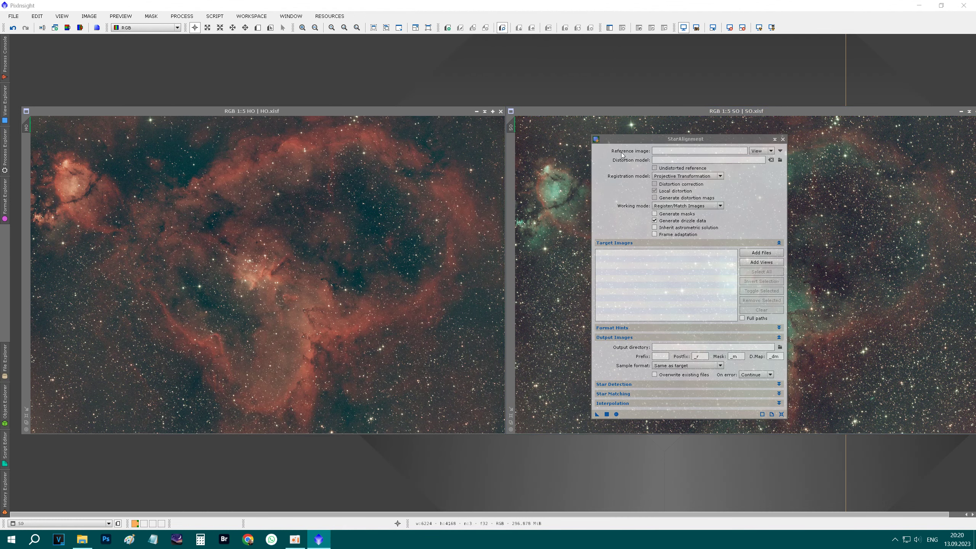
click(761, 151)
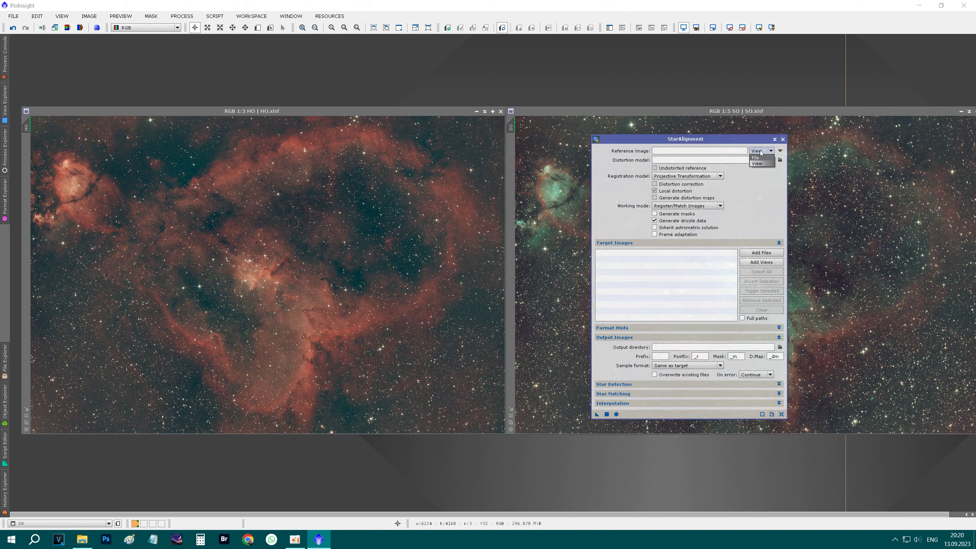
click(763, 153)
click(779, 153)
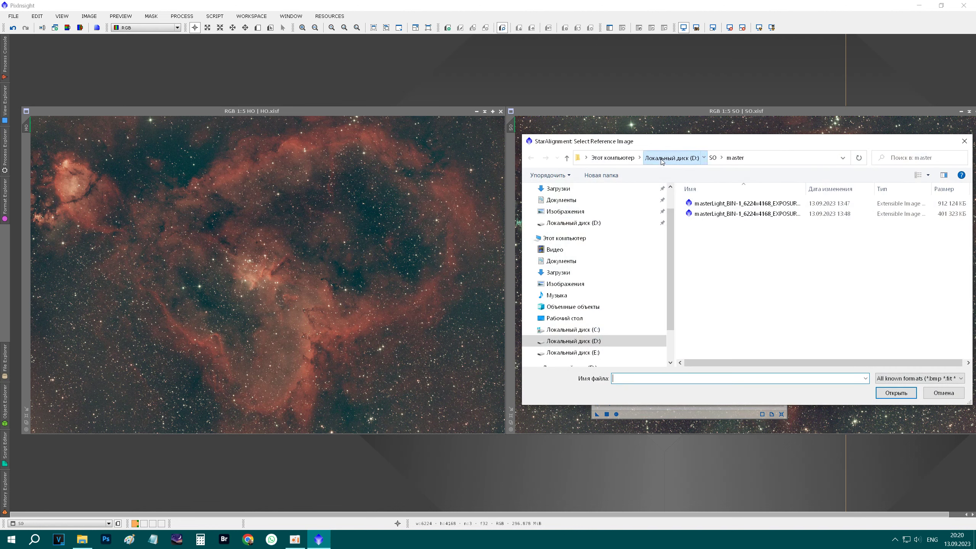
click(644, 162)
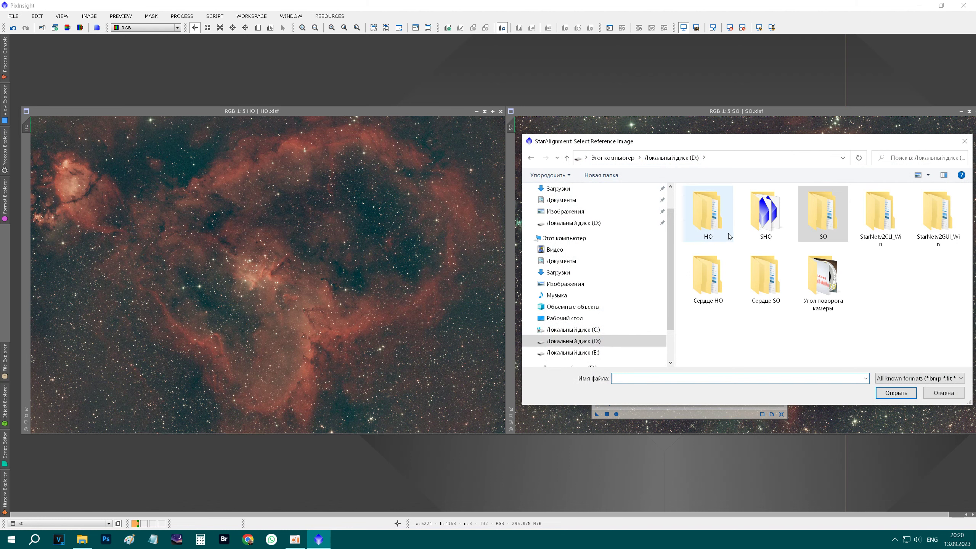
double_click(751, 233)
click(714, 205)
click(908, 393)
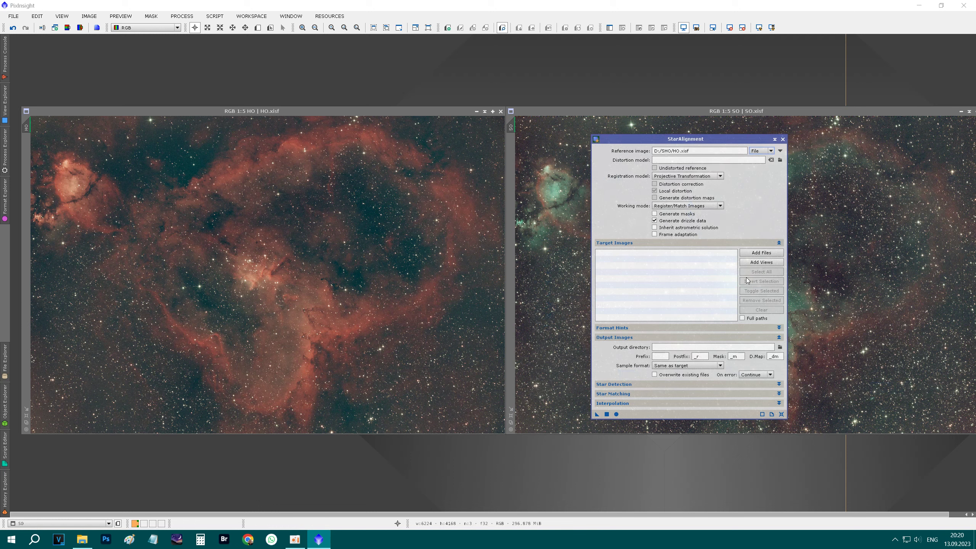
Step: Add SO.xisf to the target list and move the StarAlignment window aside
click(747, 254)
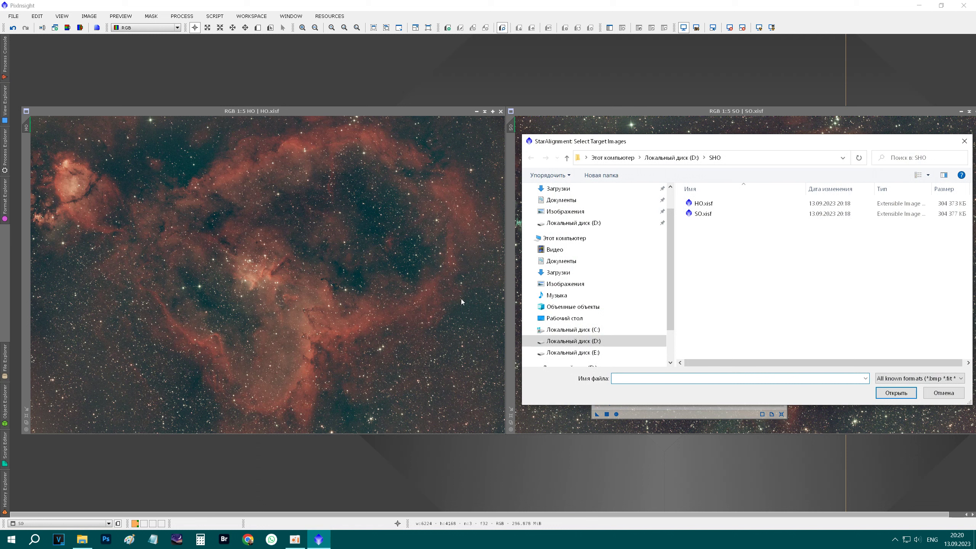
click(721, 215)
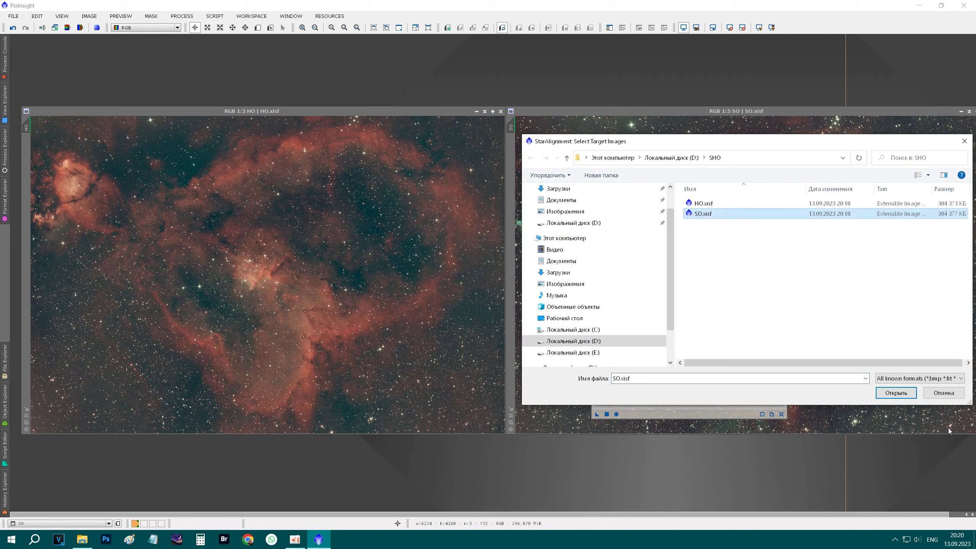
click(904, 395)
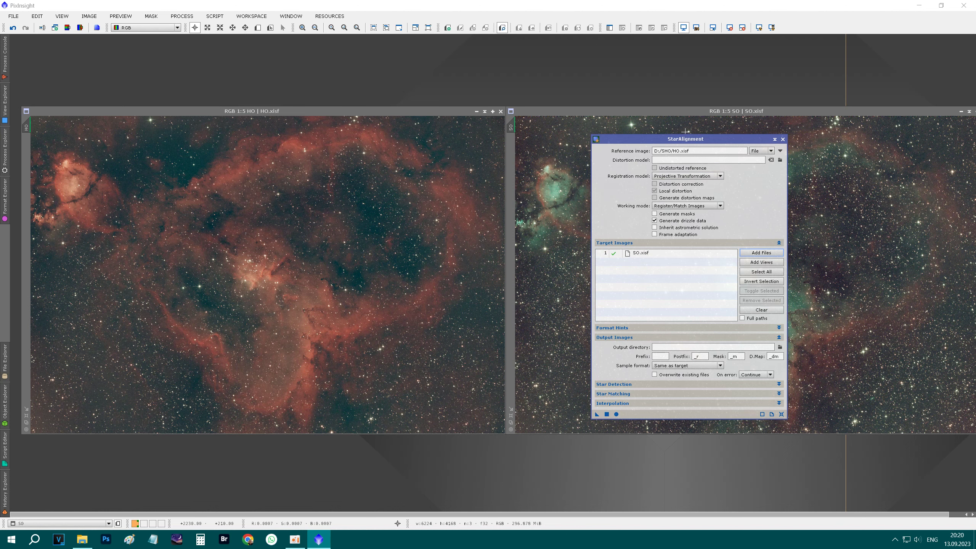
drag(680, 141, 825, 179)
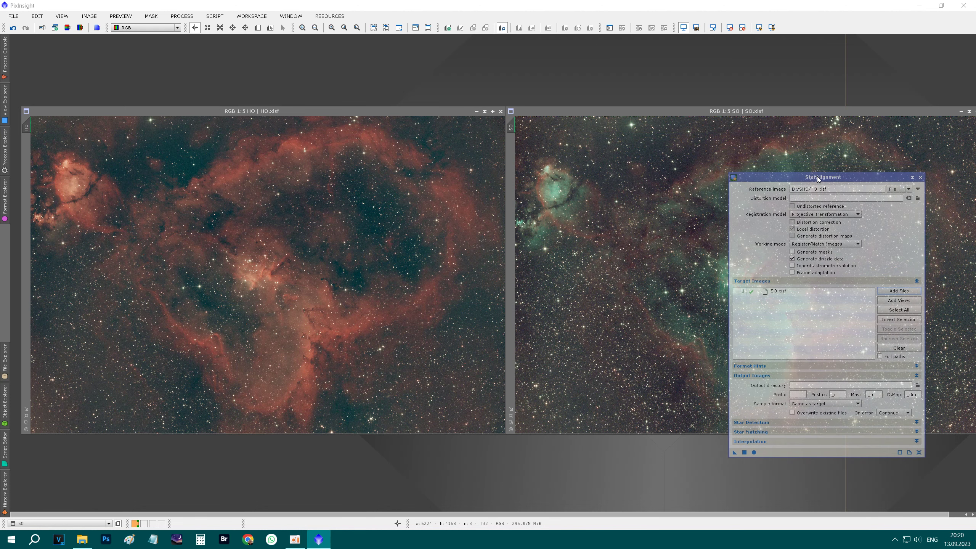
Step: Apply StarAlignment to SO, auto-stretch SO_registered, close SO.xisf, and position SO_registered beside HO
drag(741, 454, 650, 206)
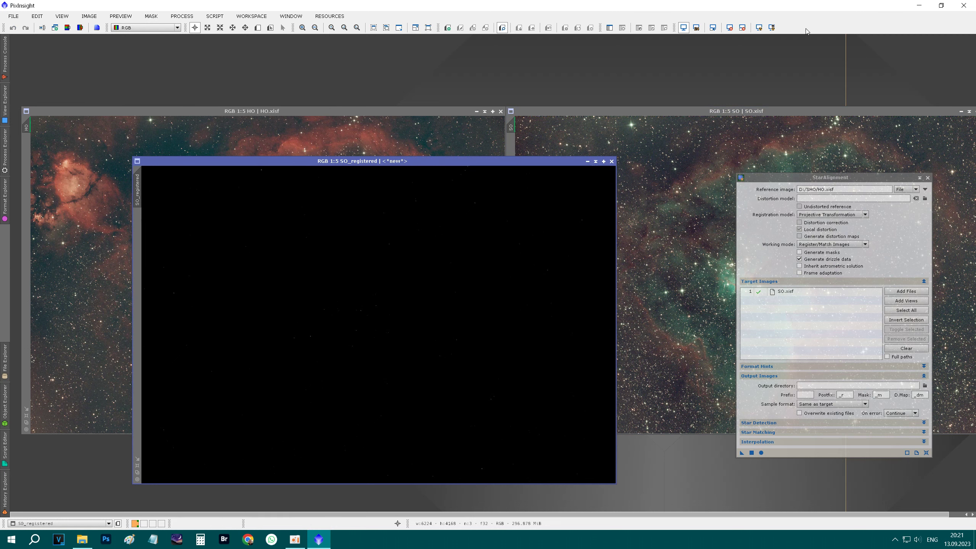
click(759, 28)
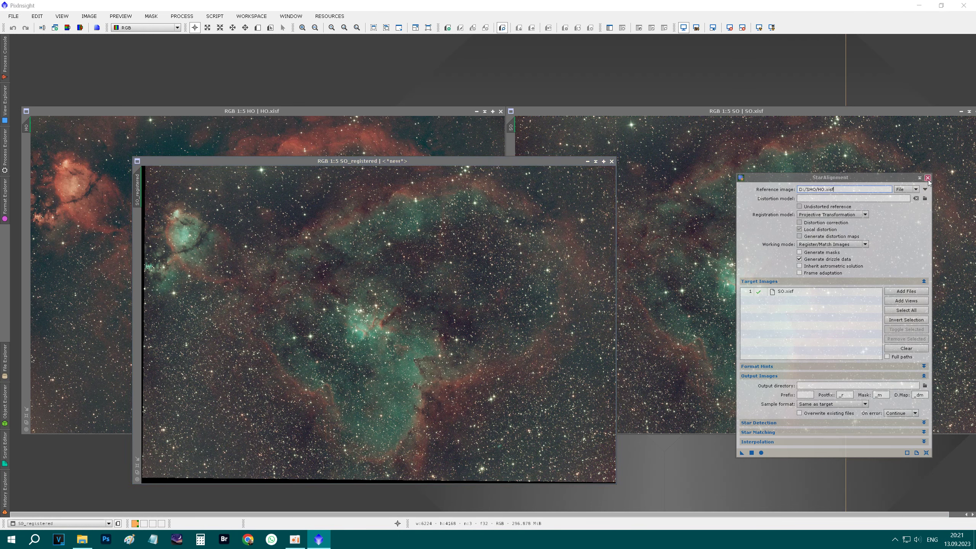
click(928, 178)
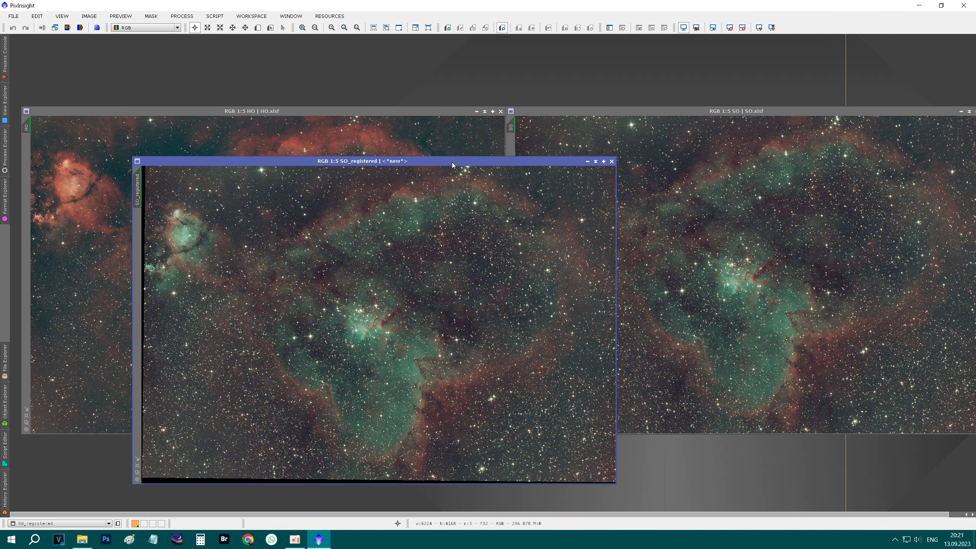
drag(452, 162, 342, 111)
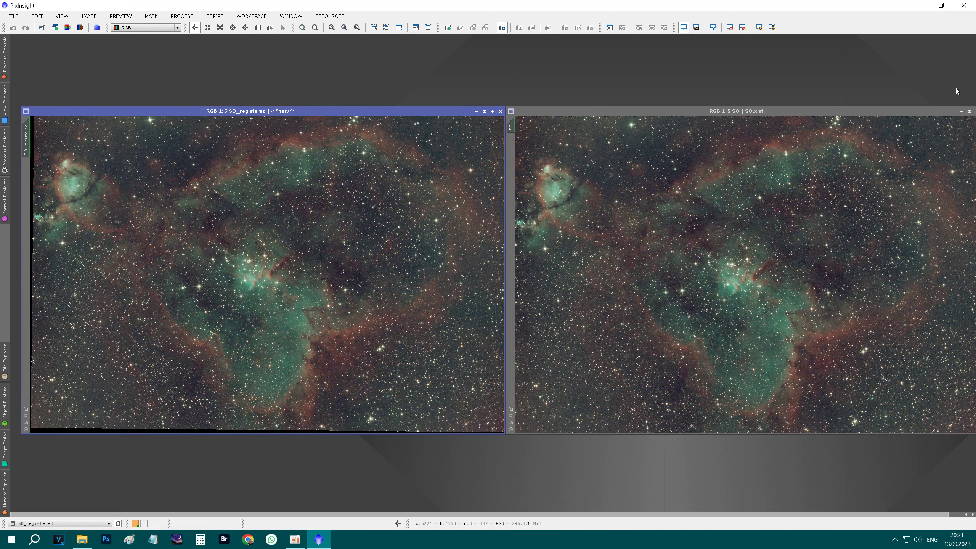
drag(927, 111, 847, 148)
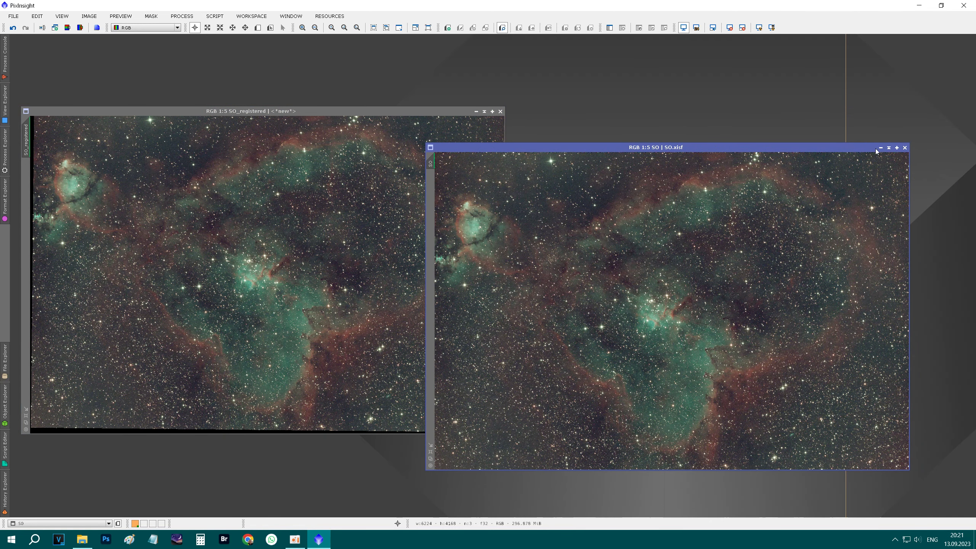
click(905, 150)
mouse_move(288, 107)
mouse_down()
mouse_move(746, 130)
mouse_move(767, 110)
mouse_up()
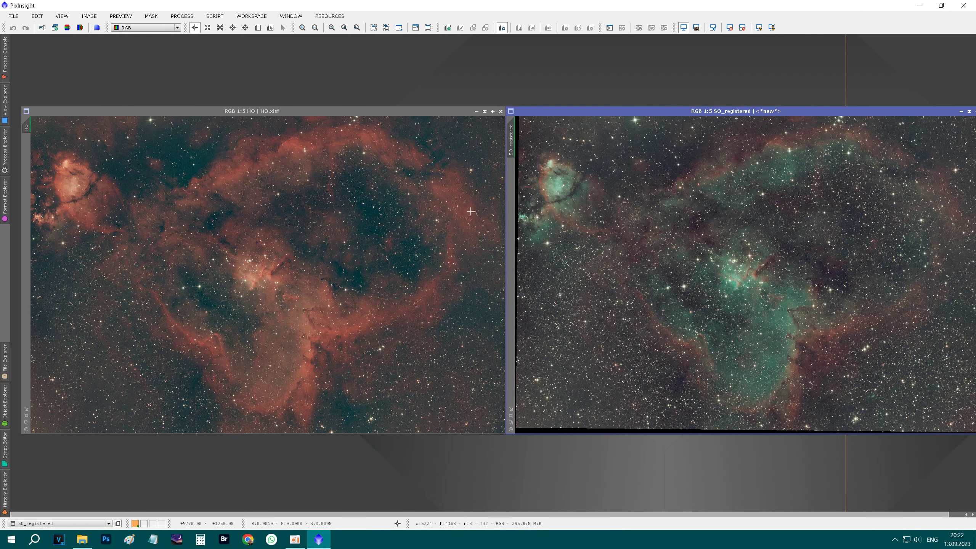
Step: Place the HO and SO_registered windows next to each other, ready to save
drag(147, 111, 136, 111)
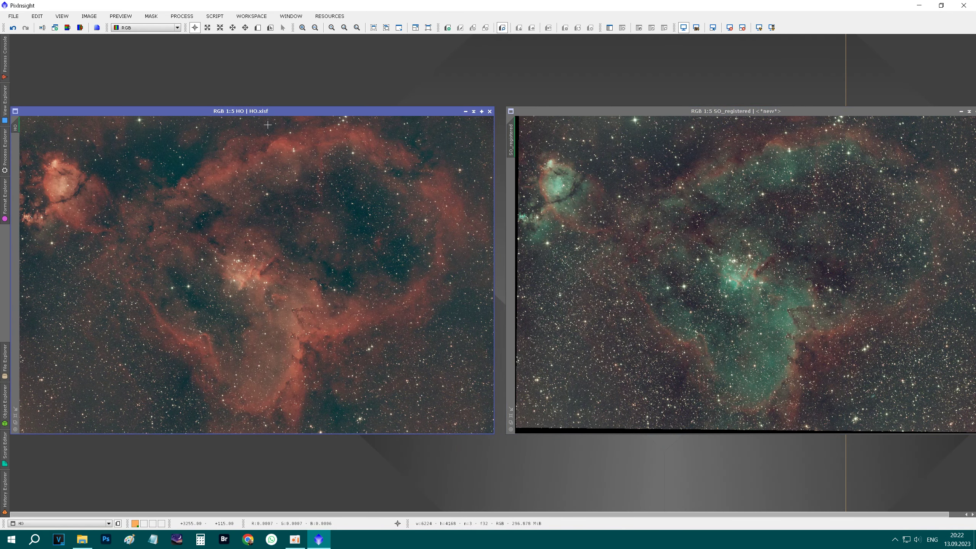
drag(796, 113, 740, 118)
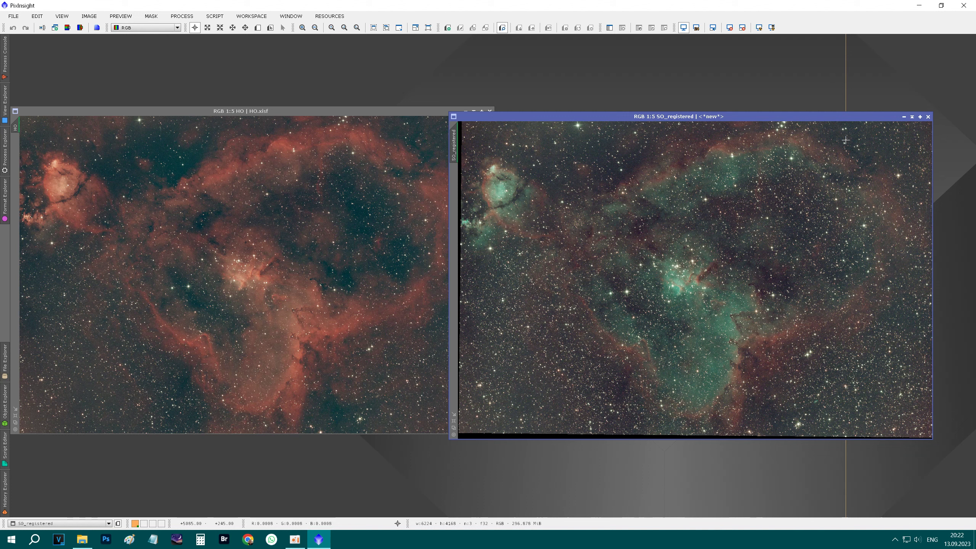
click(8, 16)
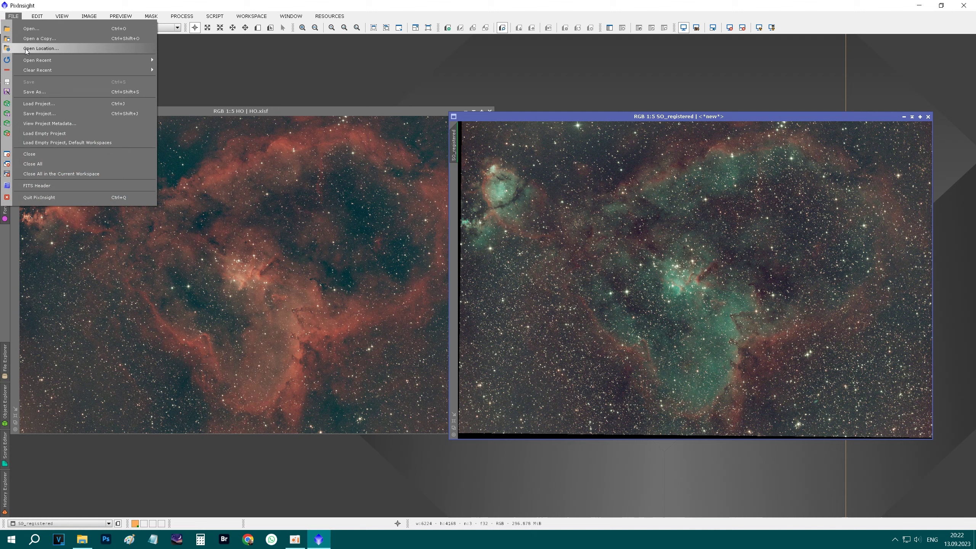
Step: Save the registered image as SO_registered.xisf in D:\SHO with default XISF options
click(38, 89)
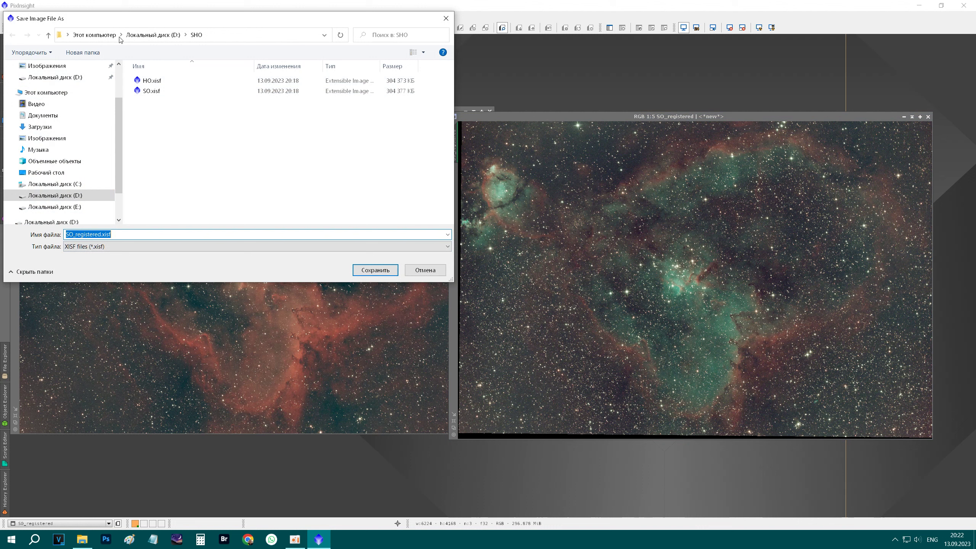
click(378, 270)
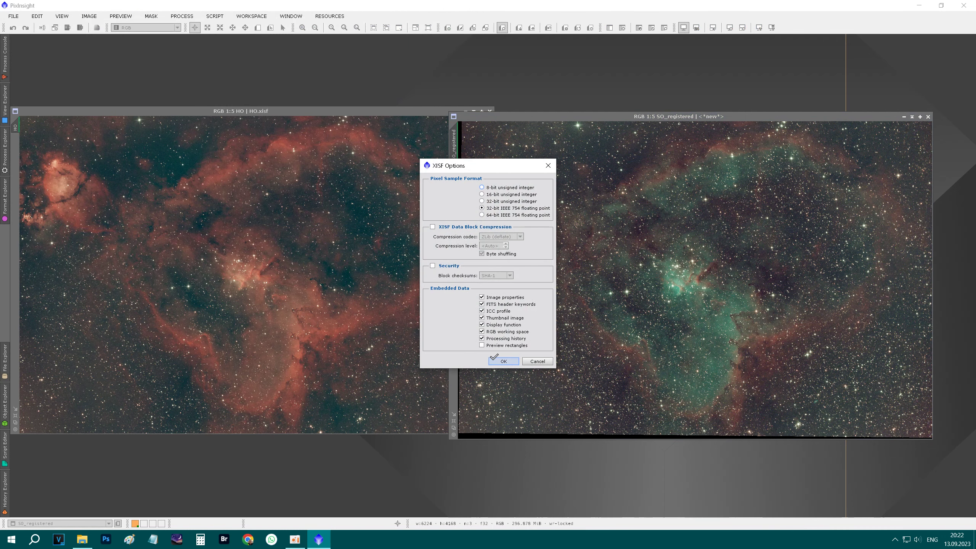
click(503, 362)
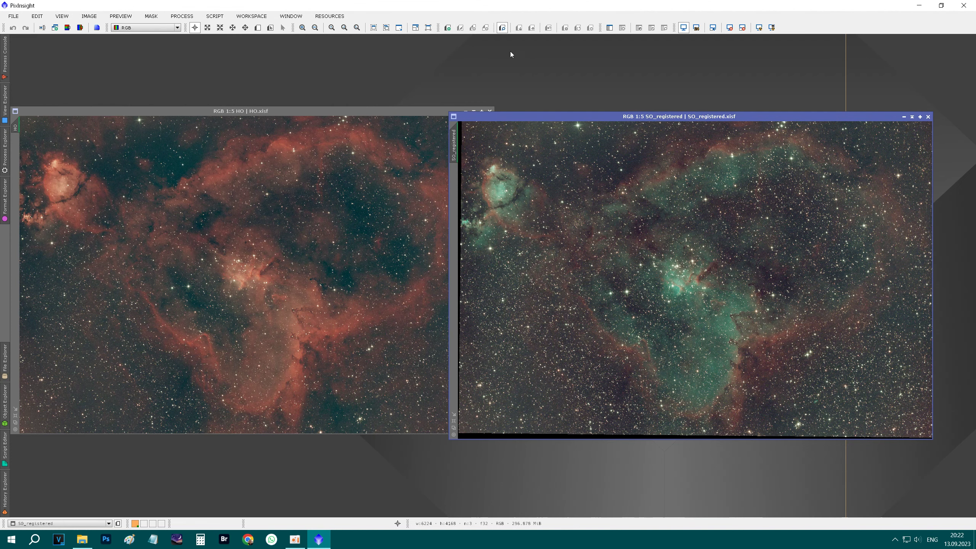
click(185, 16)
mouse_move(203, 27)
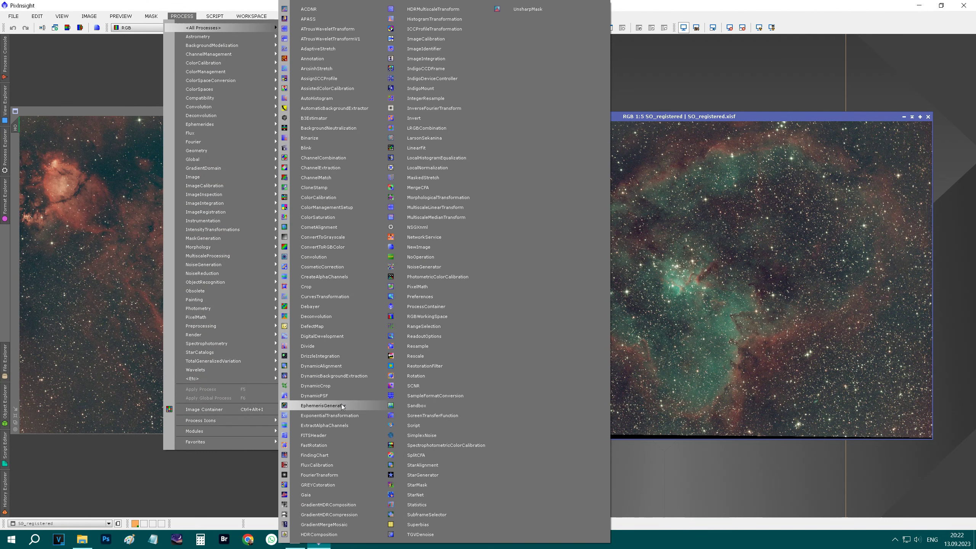
Step: Frame SO_registered with a 6139 × 4059 DynamicCrop box inside the black registration borders
click(331, 387)
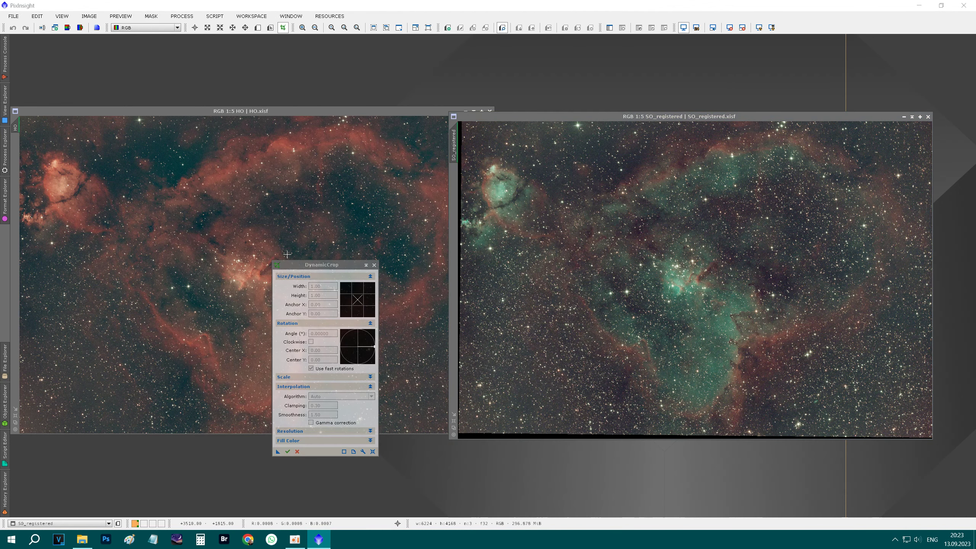
mouse_move(303, 266)
mouse_down()
mouse_move(344, 253)
mouse_move(381, 271)
mouse_up()
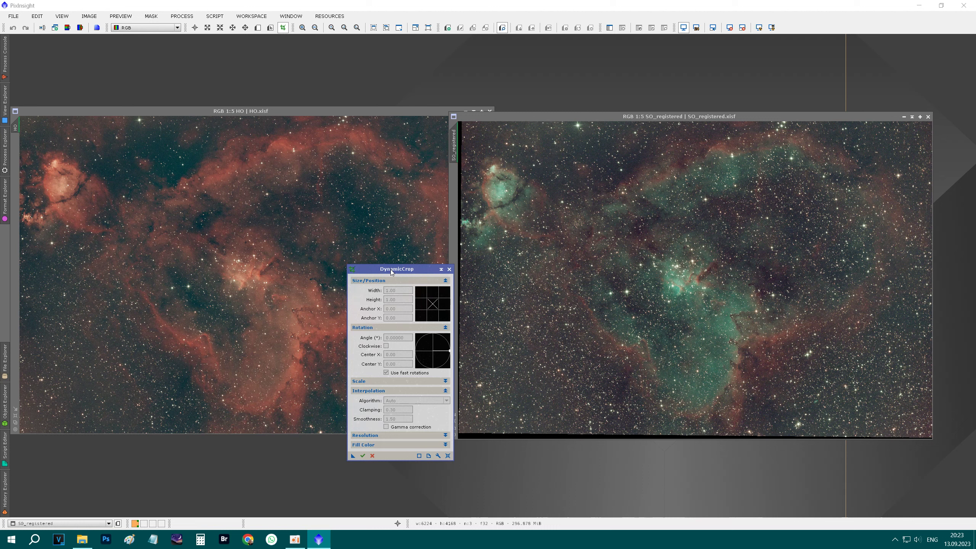
click(448, 456)
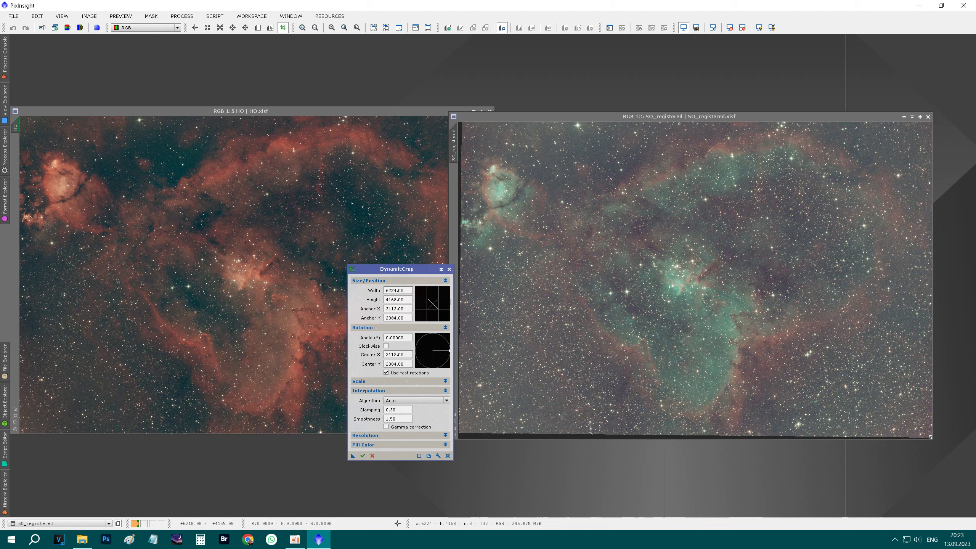
drag(931, 438, 963, 457)
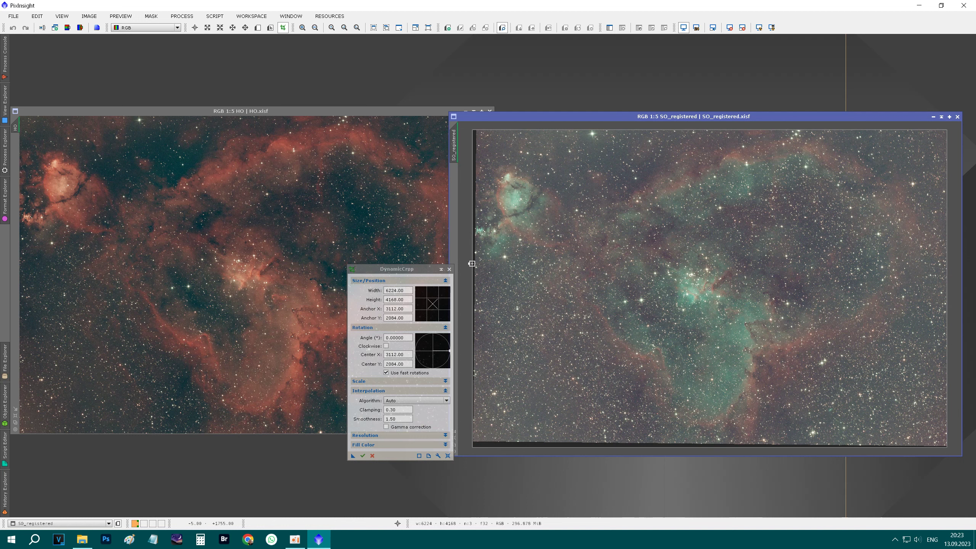
drag(472, 264, 477, 265)
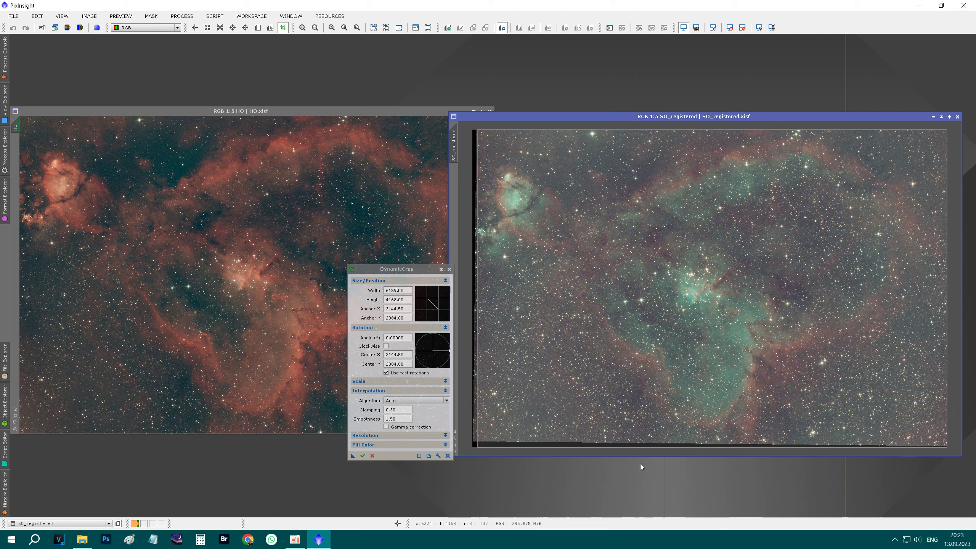
drag(639, 449, 639, 441)
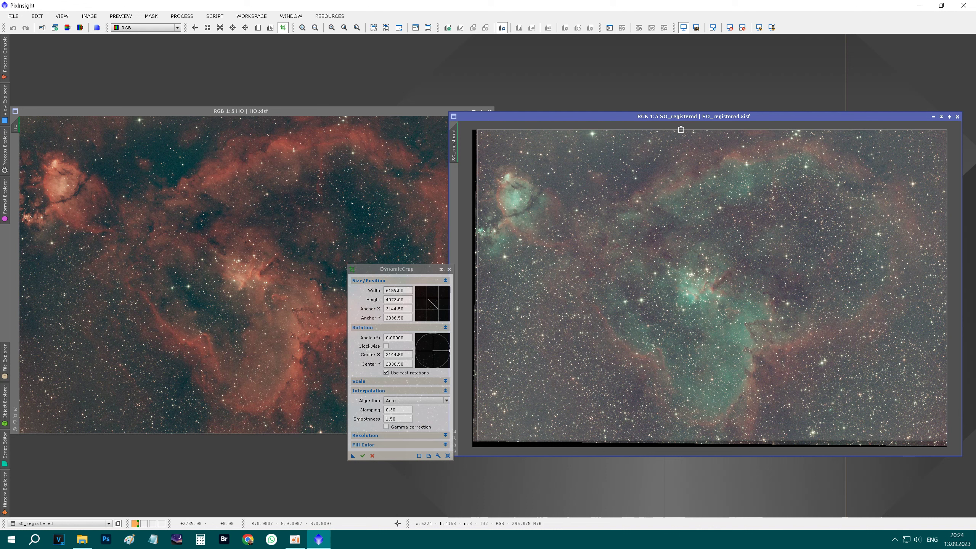
drag(681, 129, 681, 130)
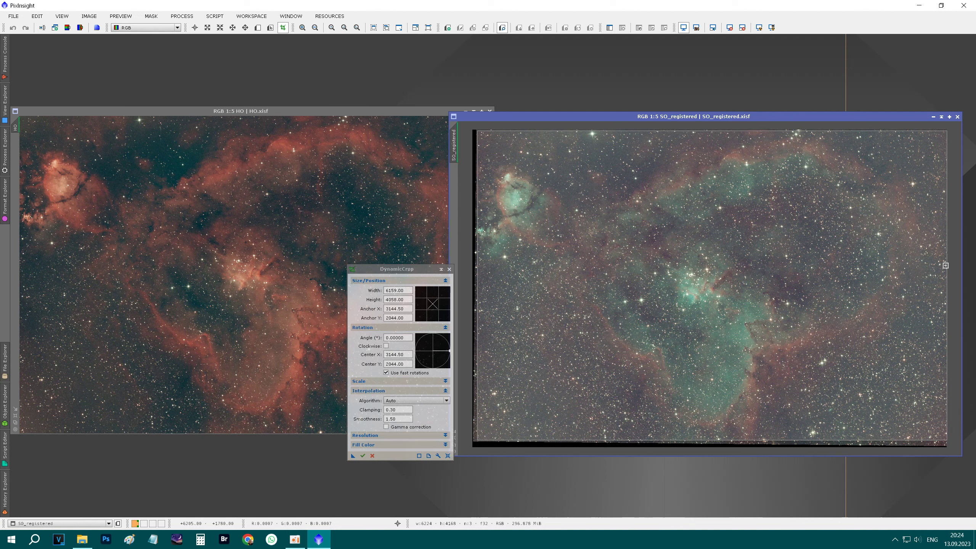
drag(948, 267, 946, 267)
drag(477, 154, 477, 154)
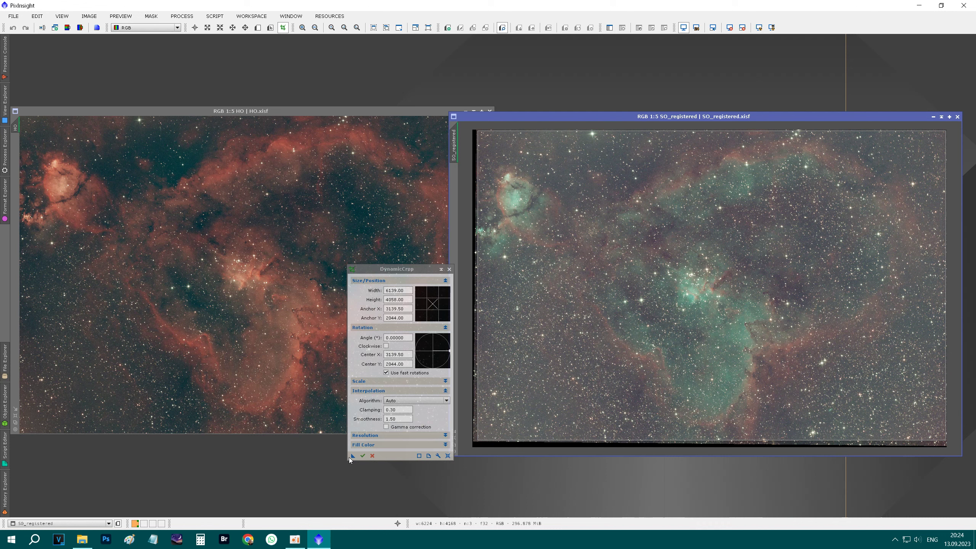
Step: Apply the same DynamicCrop to HO and SO_registered, trimming both to 6139 × 4058 pixels
drag(351, 459, 350, 457)
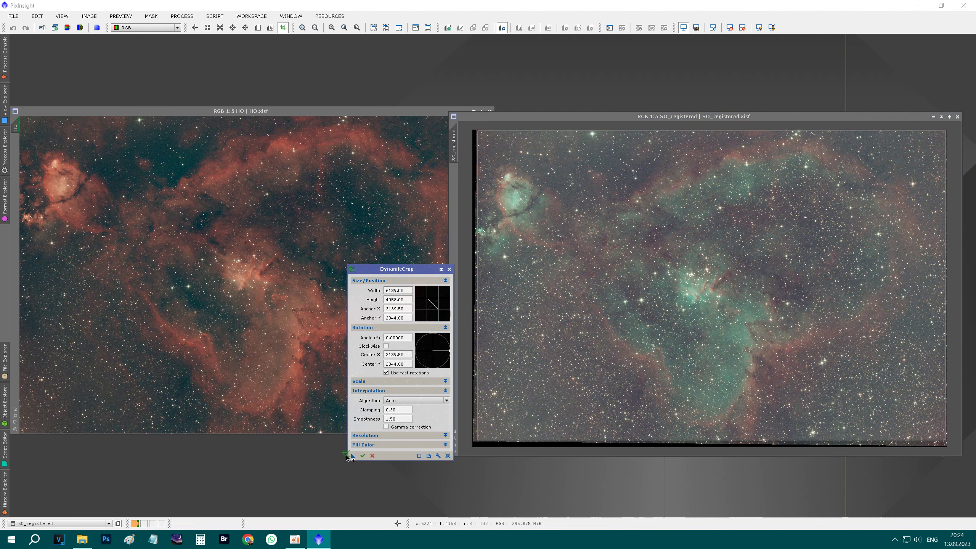
drag(350, 458, 235, 253)
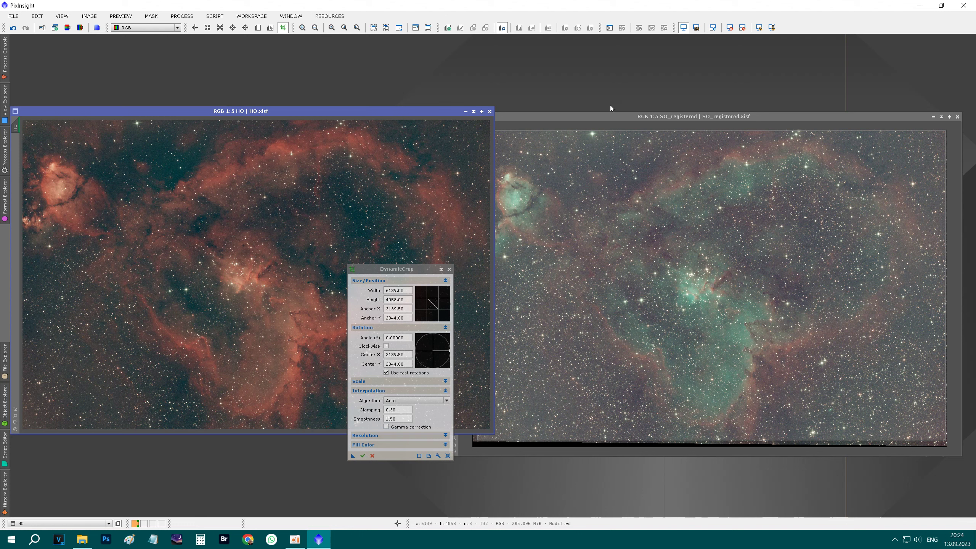
click(610, 115)
click(363, 457)
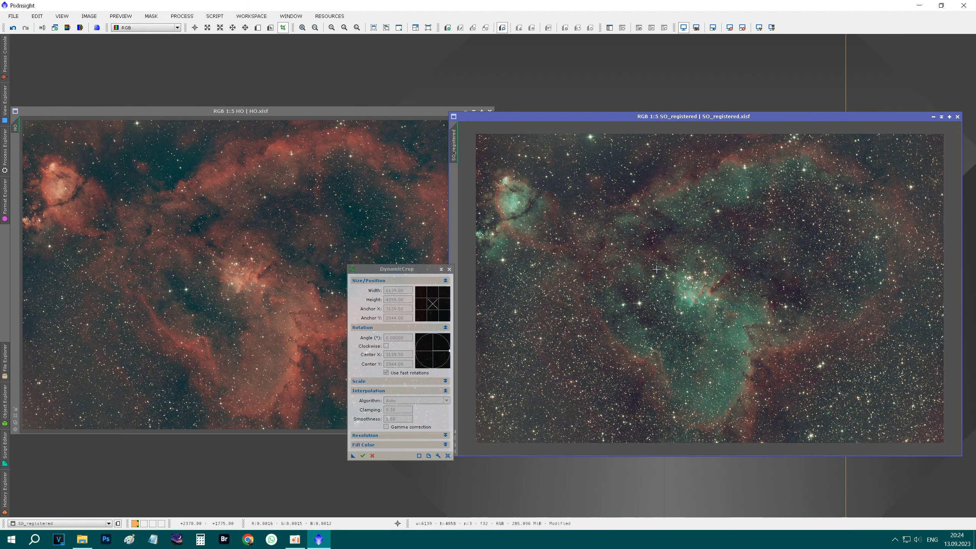
click(450, 269)
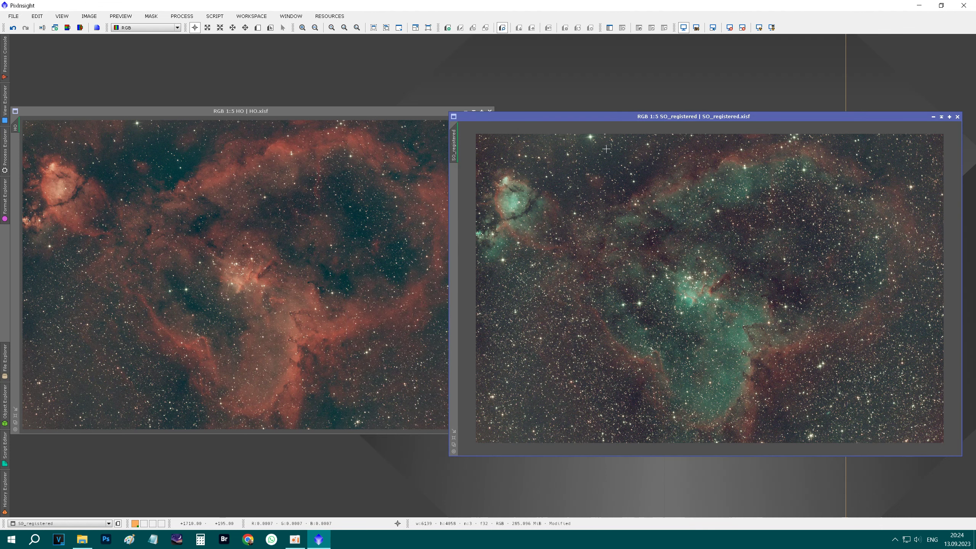
Step: Resize SO_registered and position it to the right of the cropped HO window
mouse_move(620, 117)
mouse_down()
mouse_move(149, 86)
mouse_move(150, 111)
mouse_move(154, 103)
mouse_move(606, 131)
mouse_move(678, 94)
mouse_up()
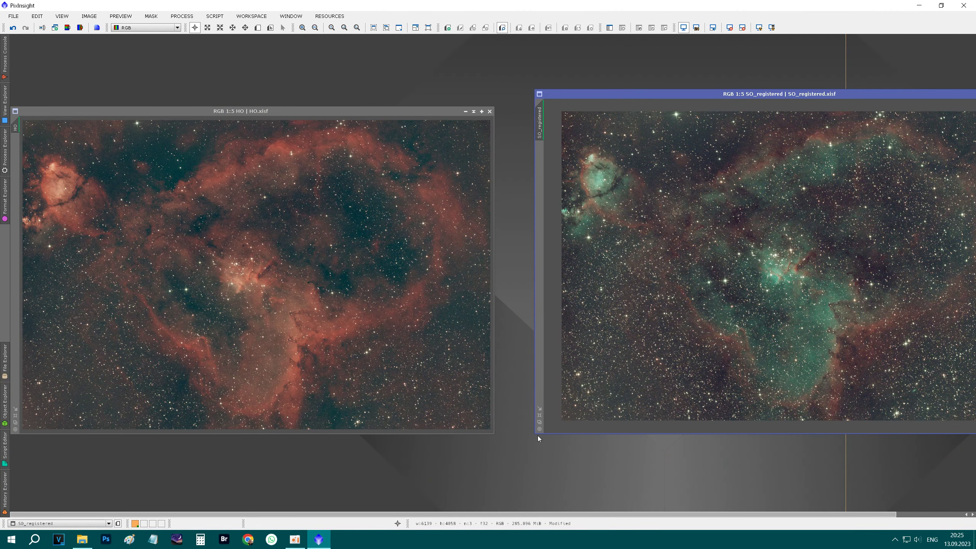
drag(533, 433, 568, 417)
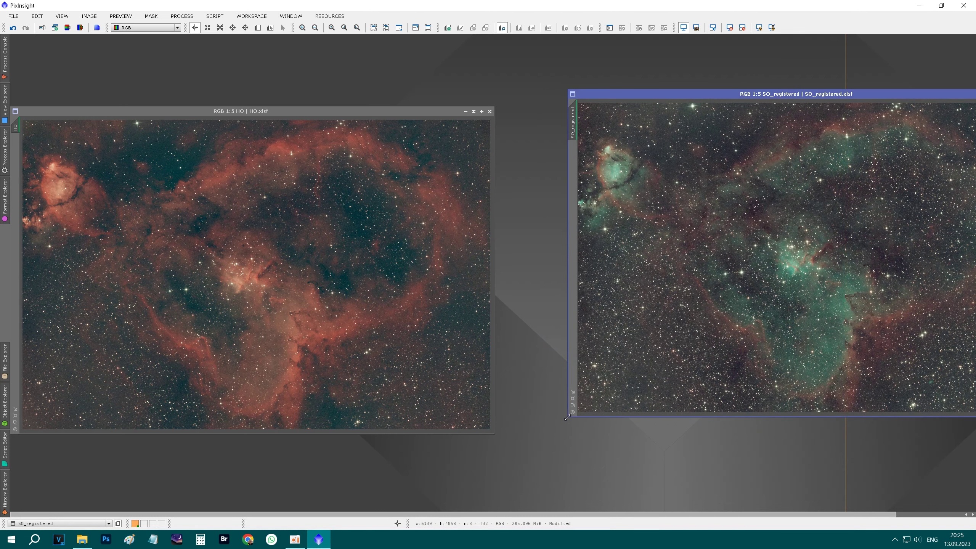
drag(738, 94, 181, 109)
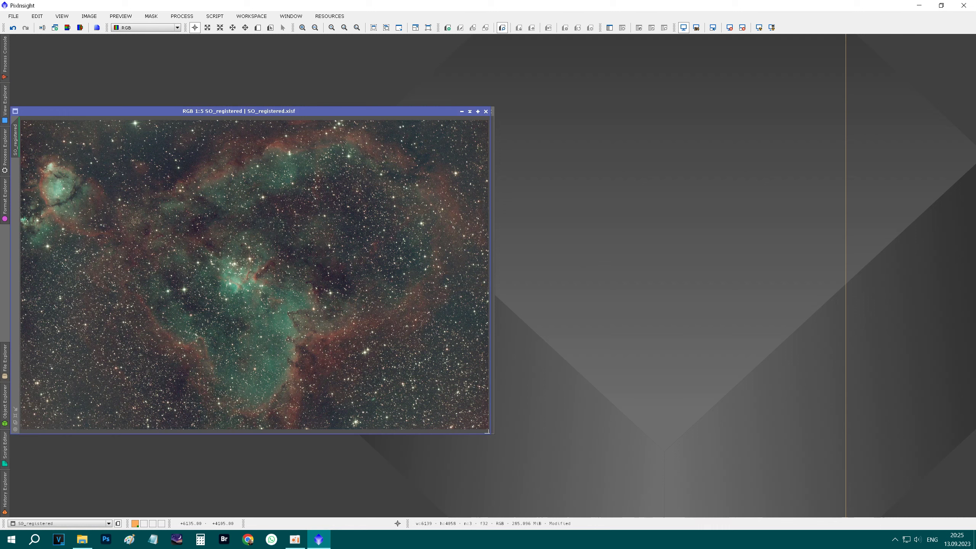
drag(492, 430, 495, 431)
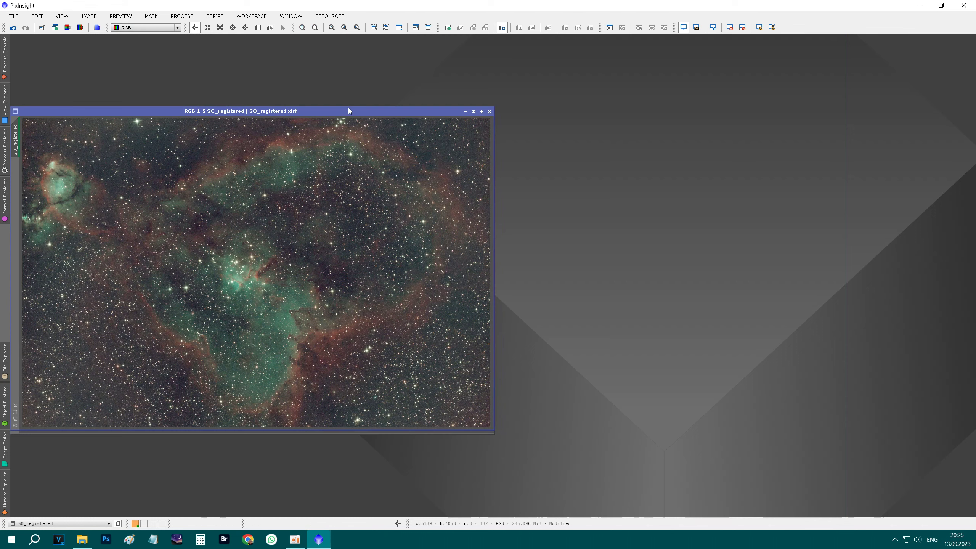
mouse_move(348, 111)
mouse_down()
mouse_move(850, 107)
mouse_move(798, 116)
mouse_up()
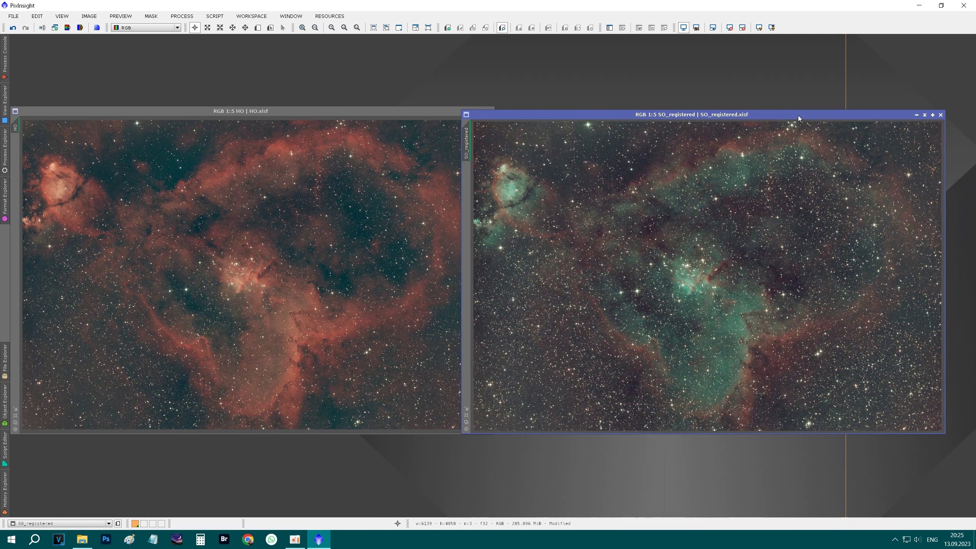
Step: Rename the SO_registered view to SO_SA_DC
double_click(467, 144)
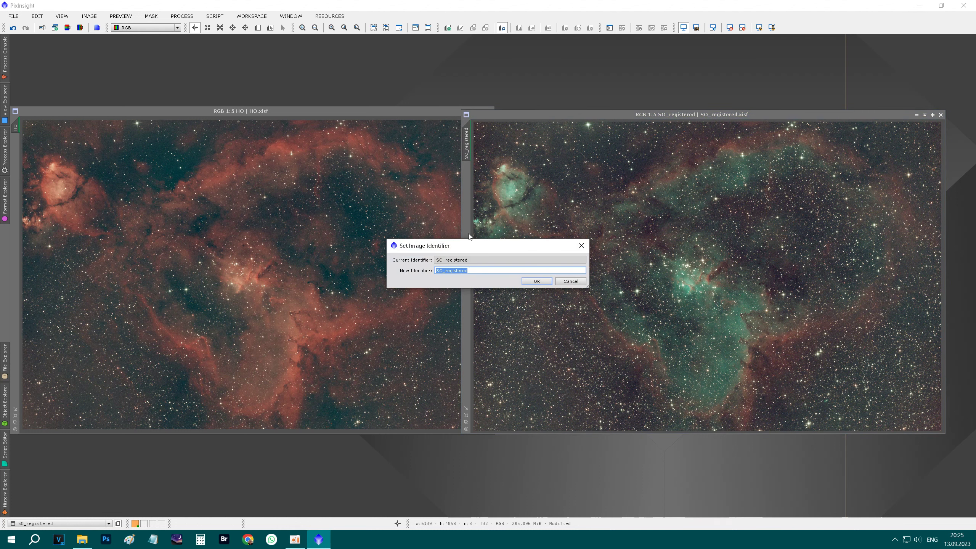
key(End)
click(537, 282)
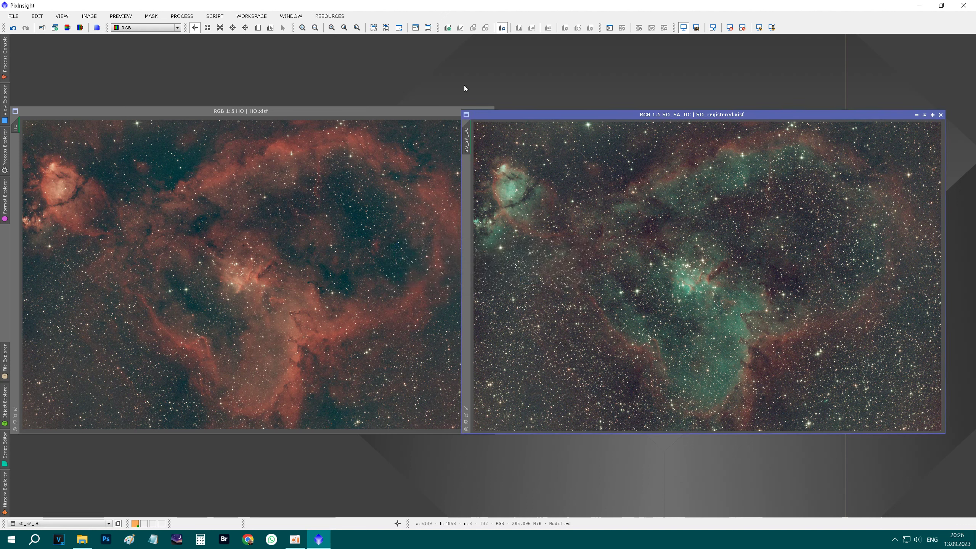
click(13, 16)
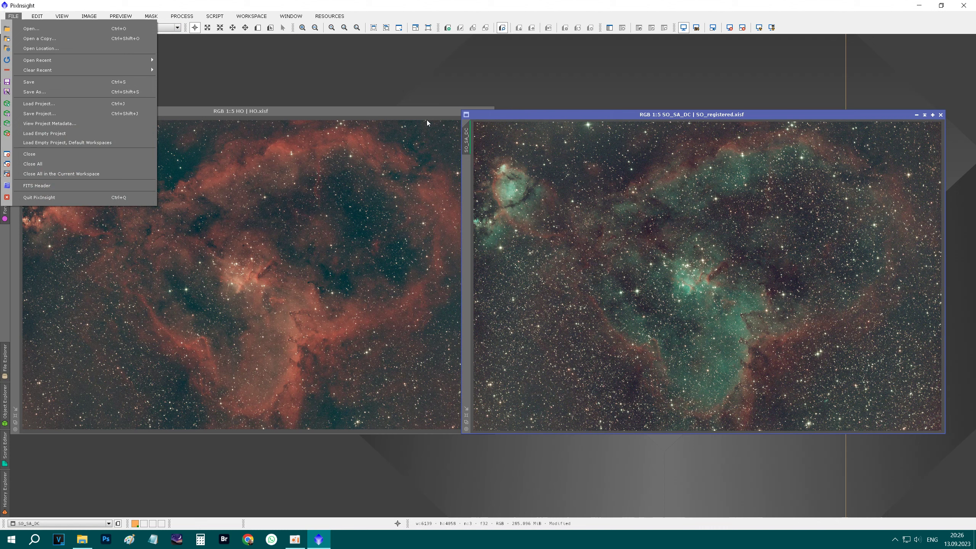
Step: Rename the HO view to HO_DC and save both images under their new names
click(398, 112)
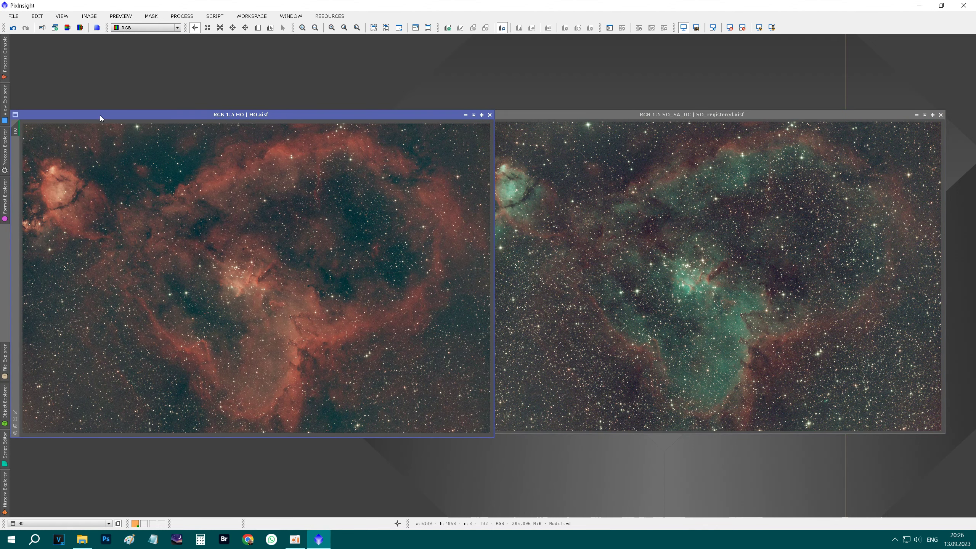
drag(100, 116, 127, 115)
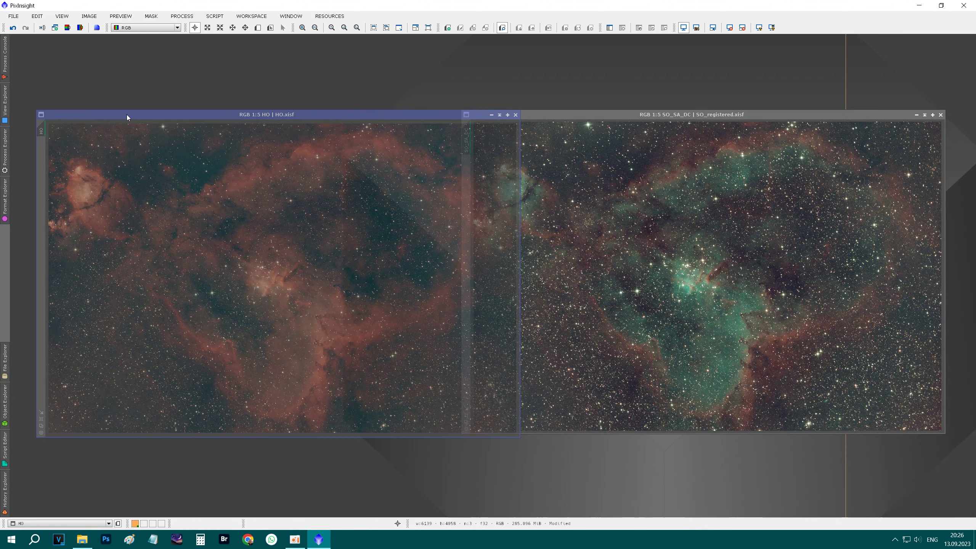
double_click(42, 131)
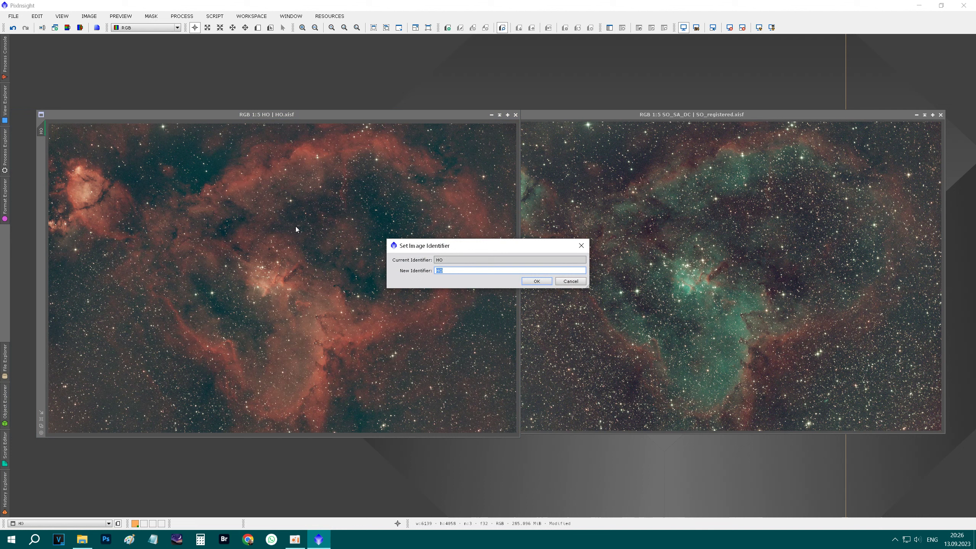
click(448, 270)
text(_DC)
click(536, 282)
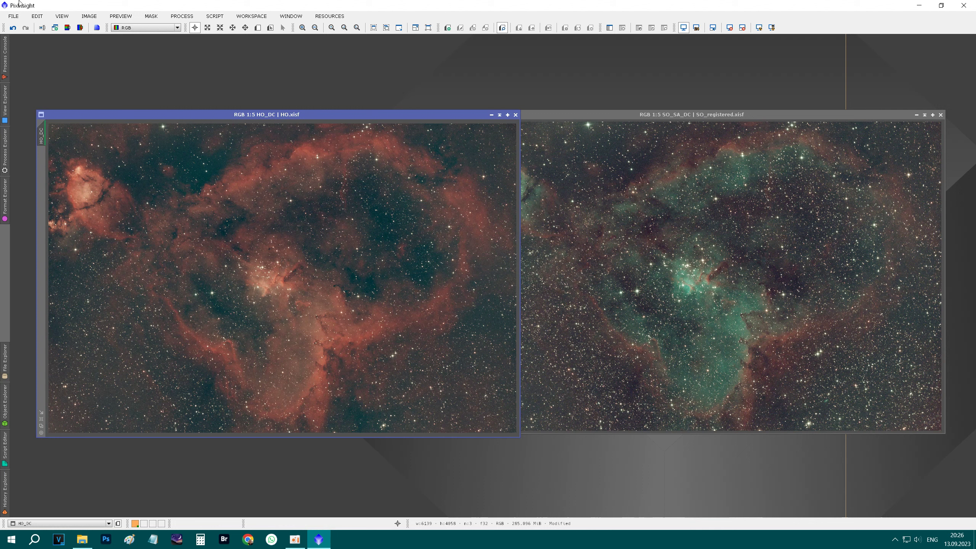
click(20, 16)
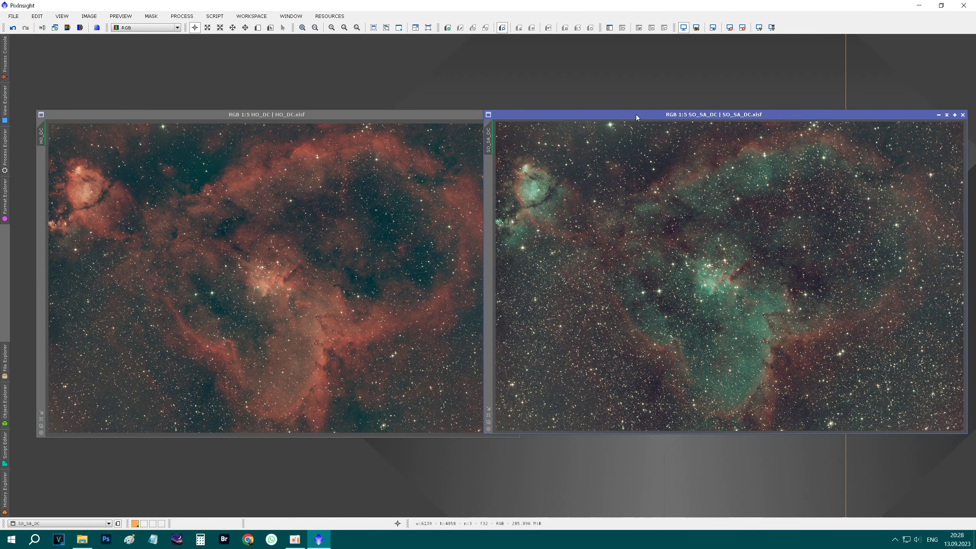
click(402, 116)
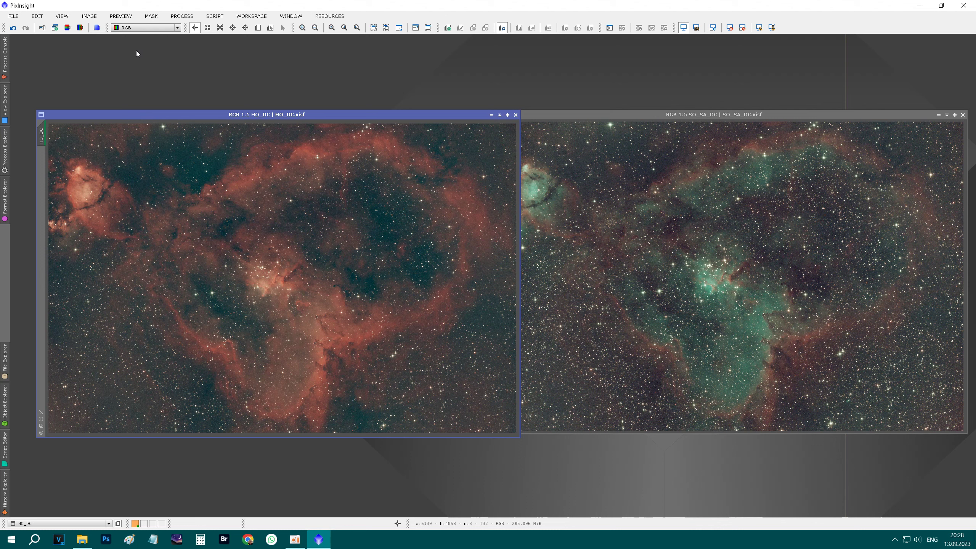
Step: Extract HO_DC into R, G and B grayscale channels and AutoStretch each one
click(81, 27)
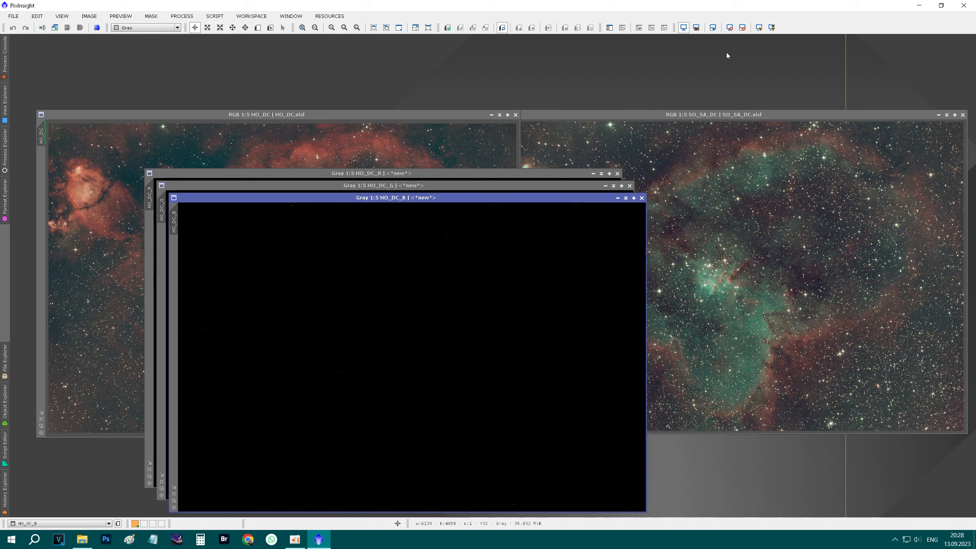
click(760, 27)
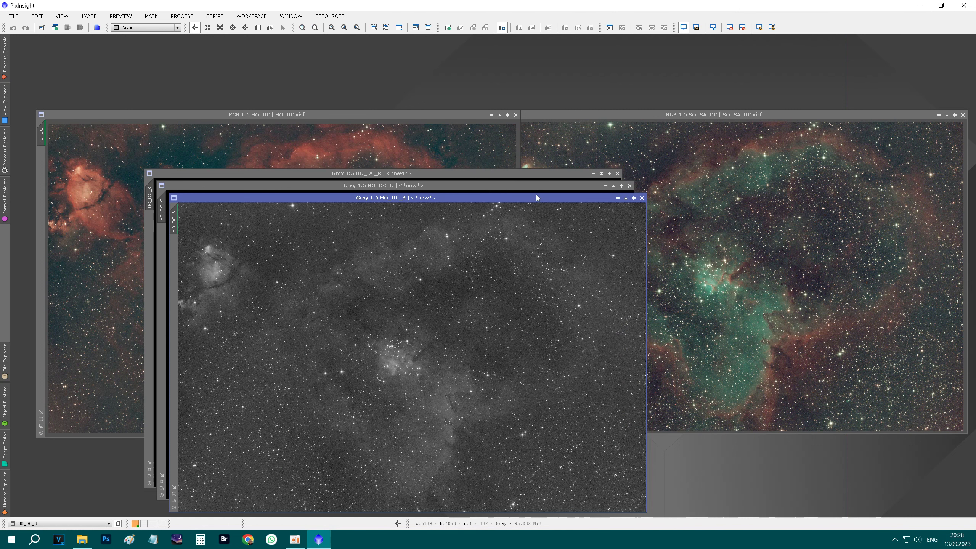
click(537, 185)
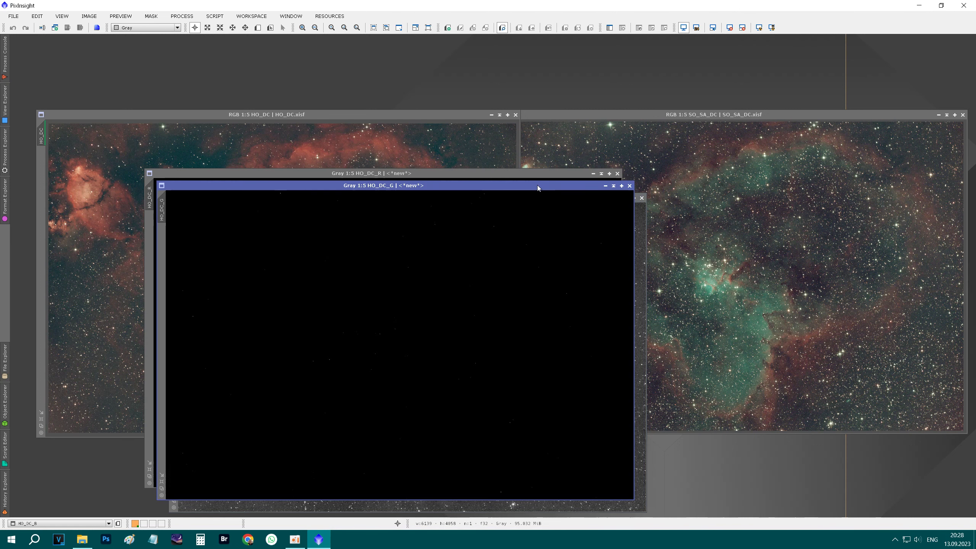
click(760, 26)
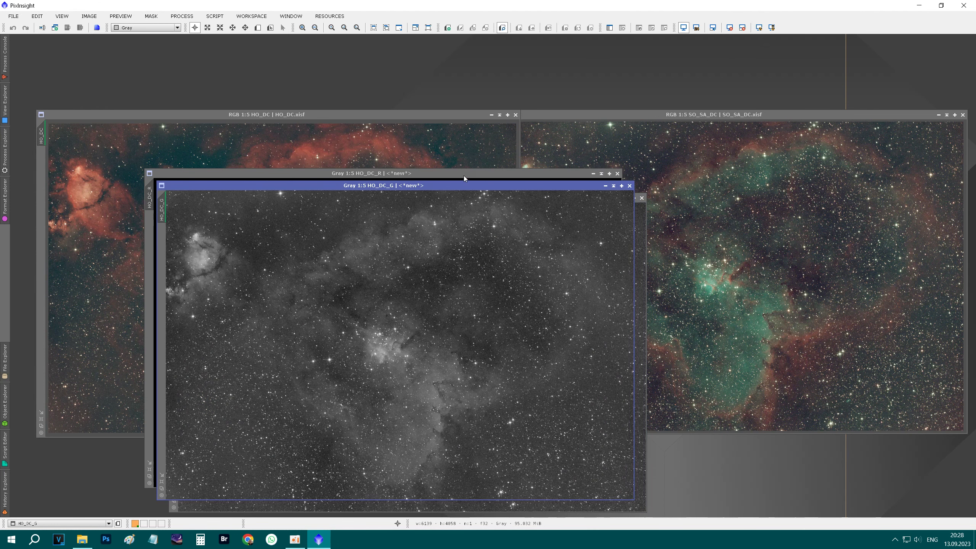
click(463, 174)
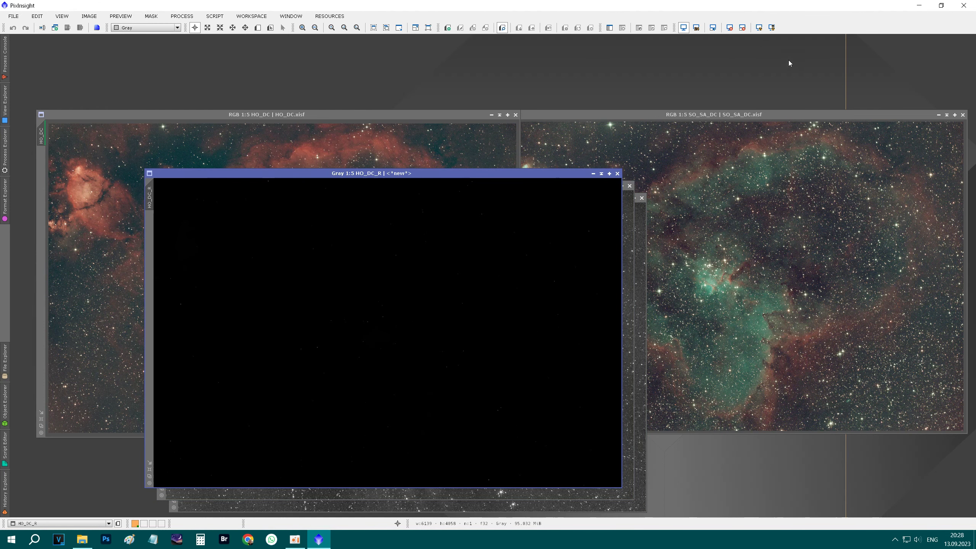
click(759, 28)
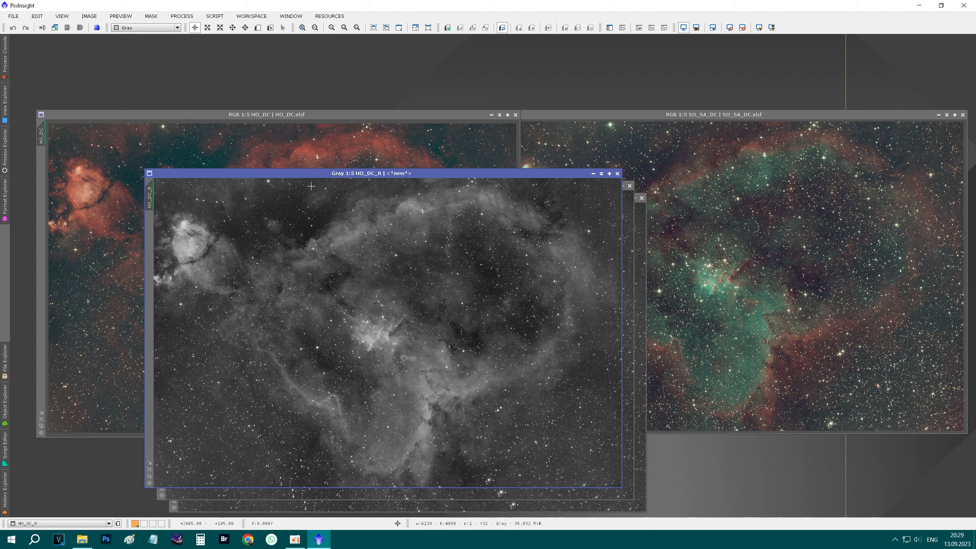
Step: Rename the HO_DC_R channel image to H
double_click(150, 197)
key(BackSpace)
text(H)
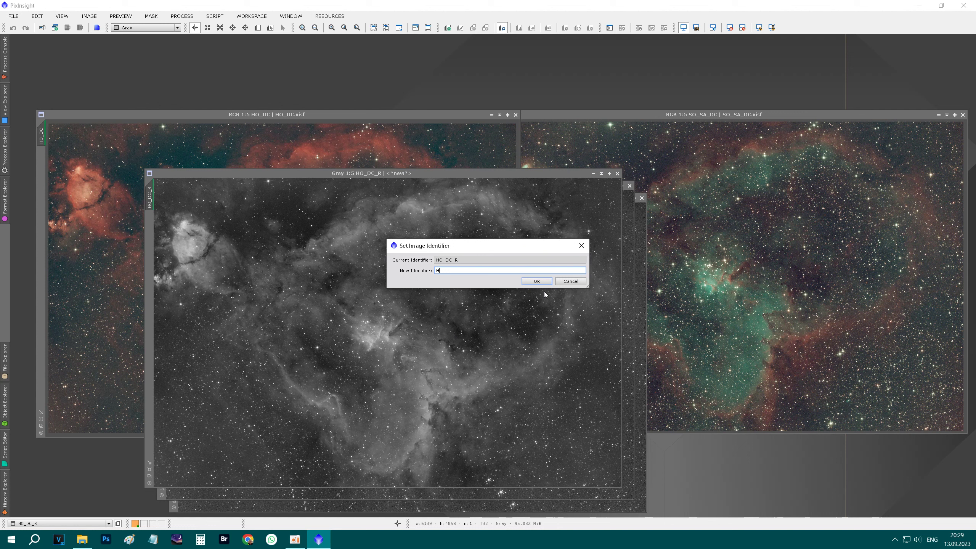
click(538, 282)
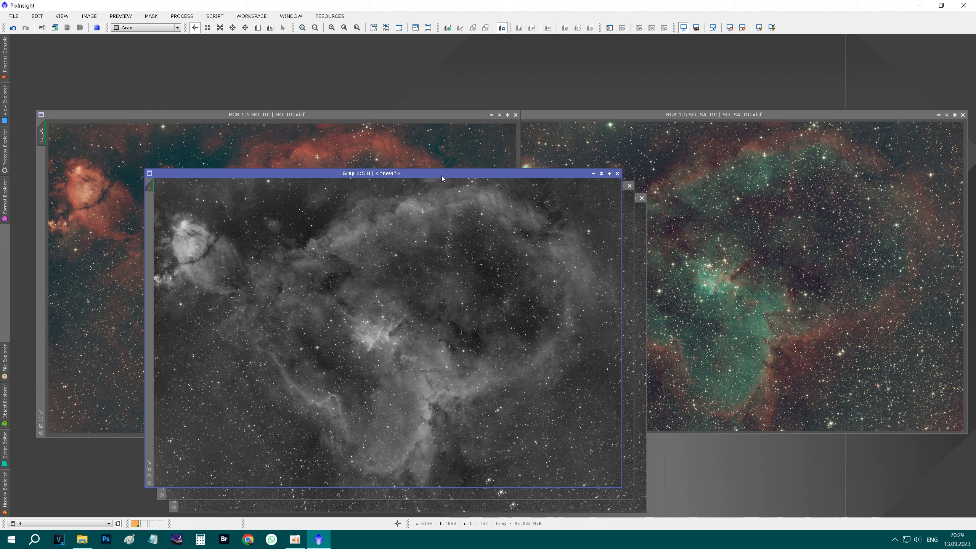
drag(442, 176, 445, 227)
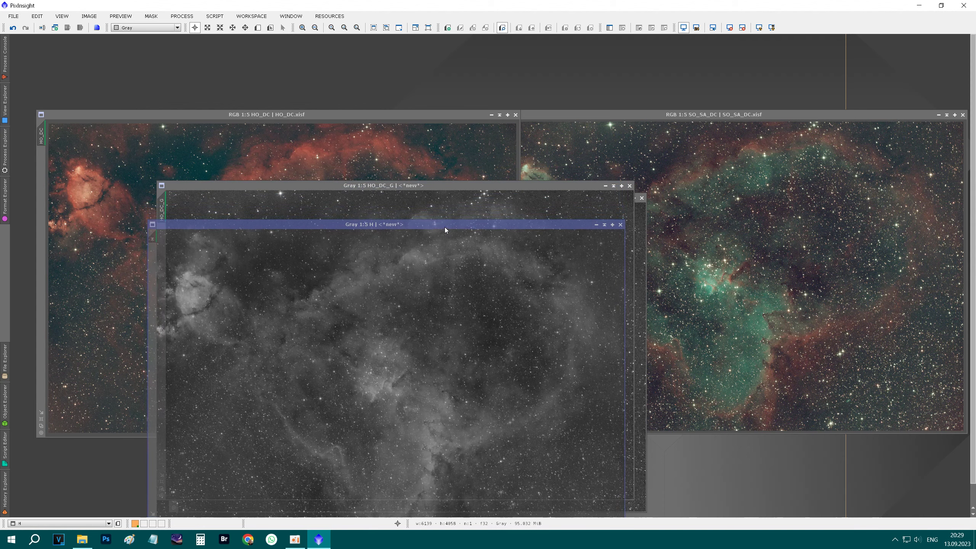
click(13, 16)
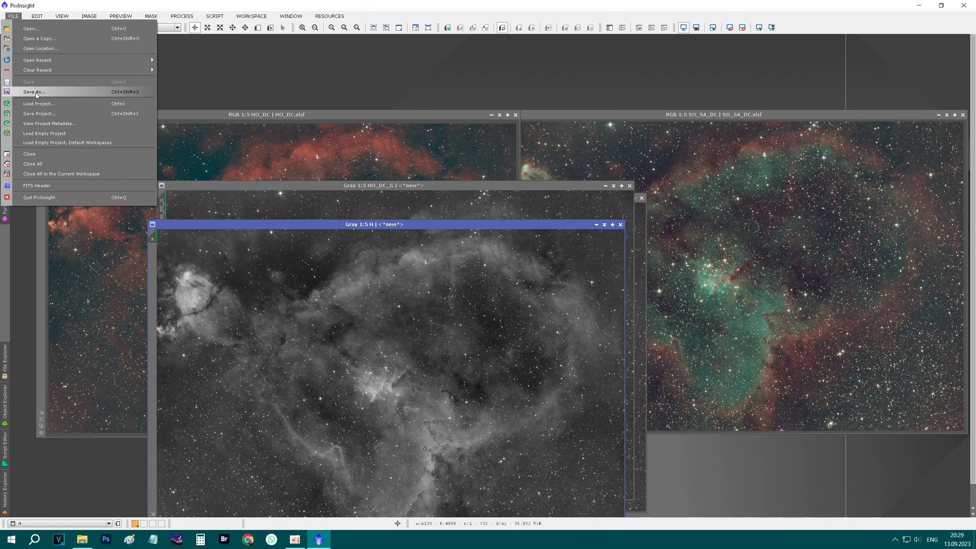
Step: Save the H channel as H.xisf in D:\SHO, then close its window
click(35, 92)
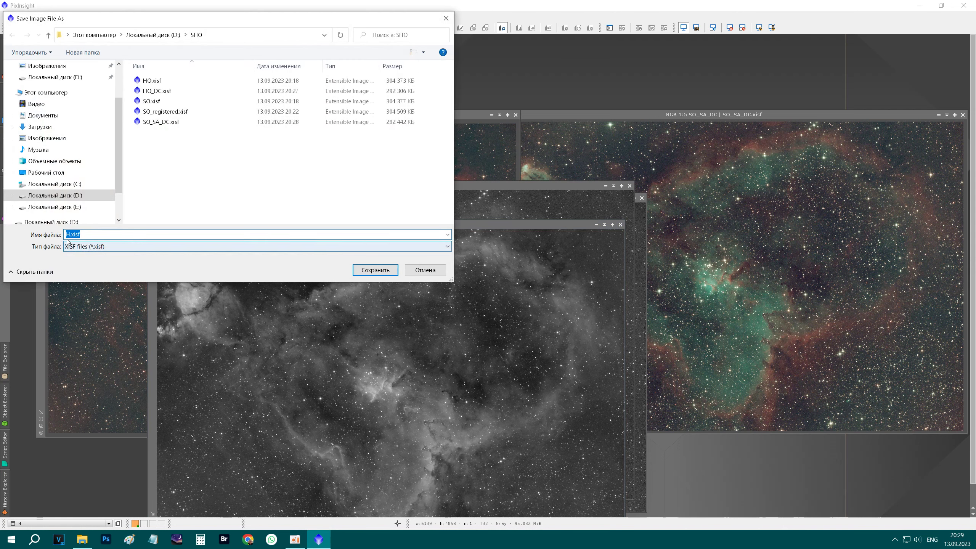
click(387, 272)
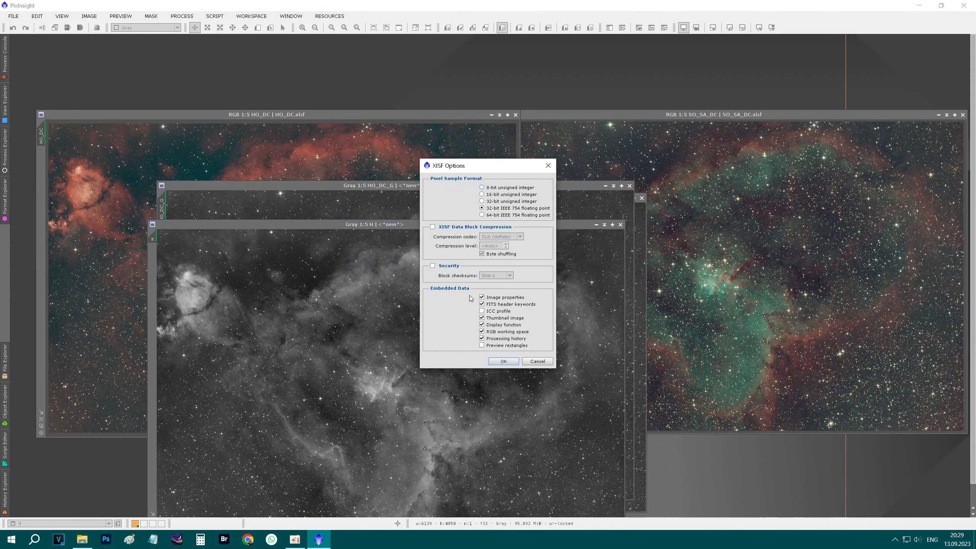
click(503, 361)
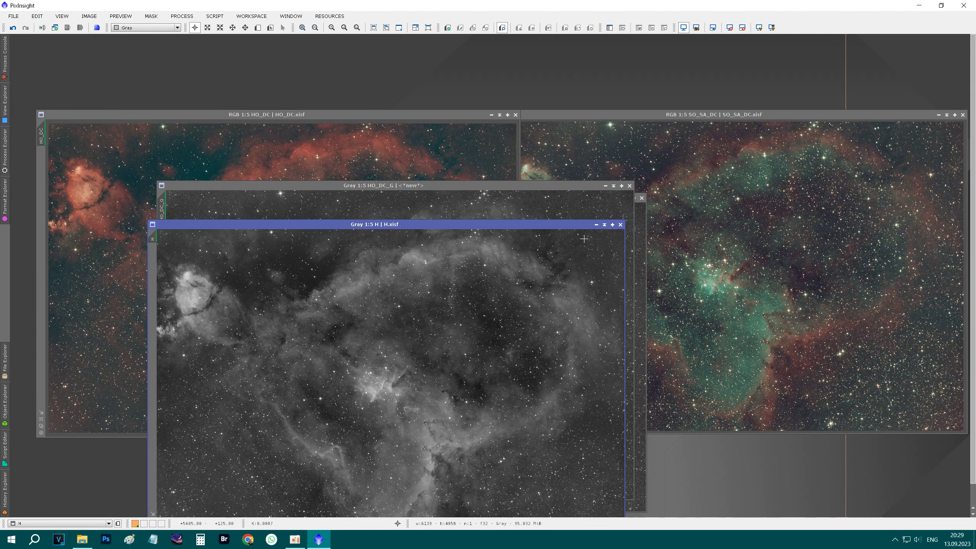
click(620, 225)
Step: Rename the green channel HO_DC_G to O1
drag(465, 186, 476, 213)
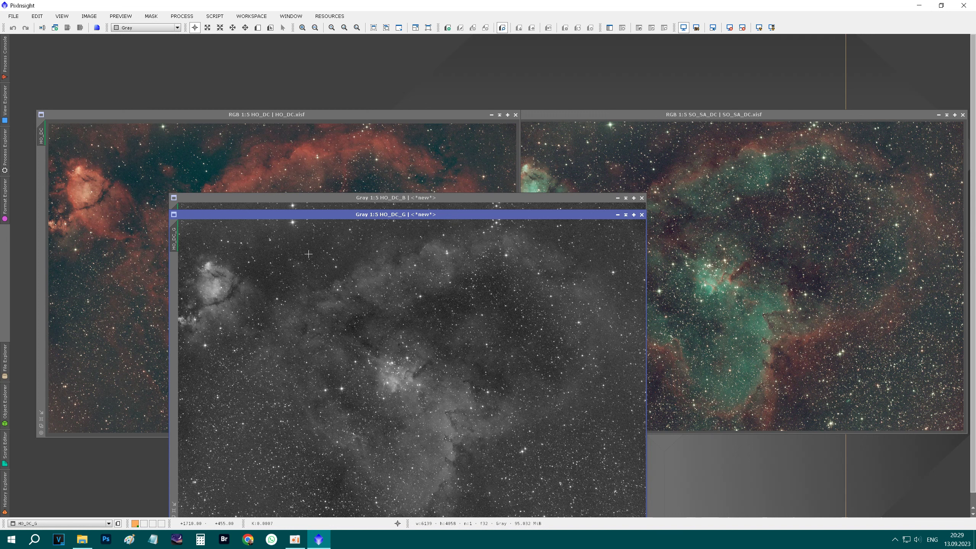
mouse_move(176, 233)
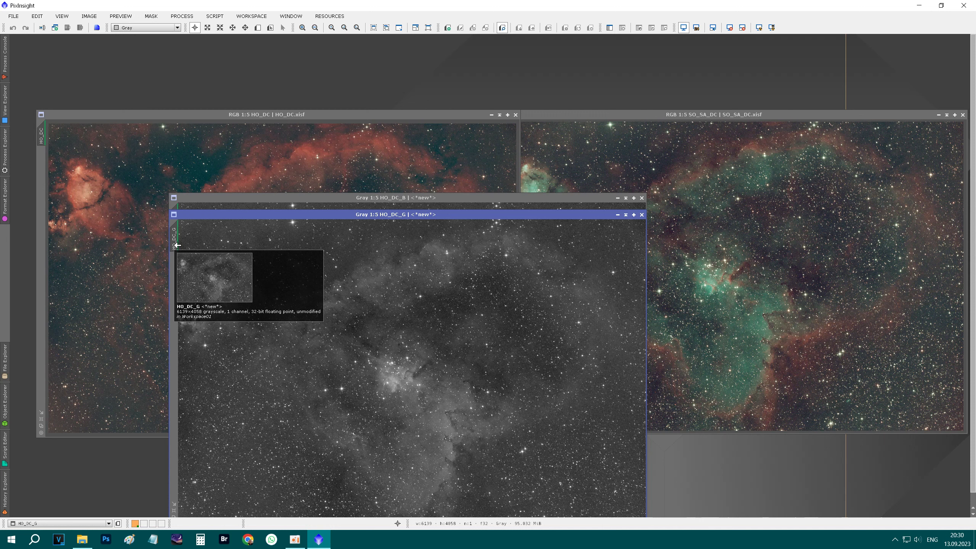
double_click(175, 240)
key(BackSpace)
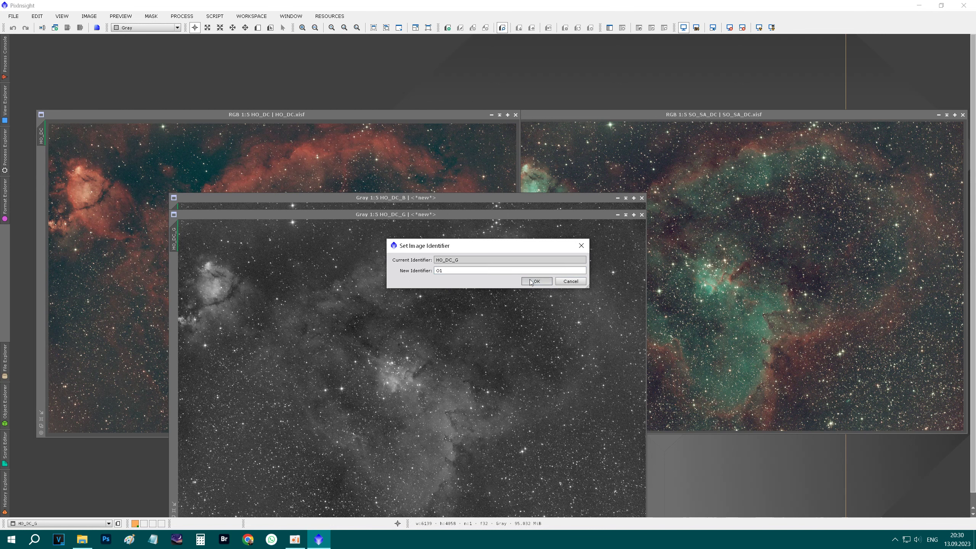
click(533, 281)
Step: Rename the blue channel HO_DC_B to O2
click(376, 198)
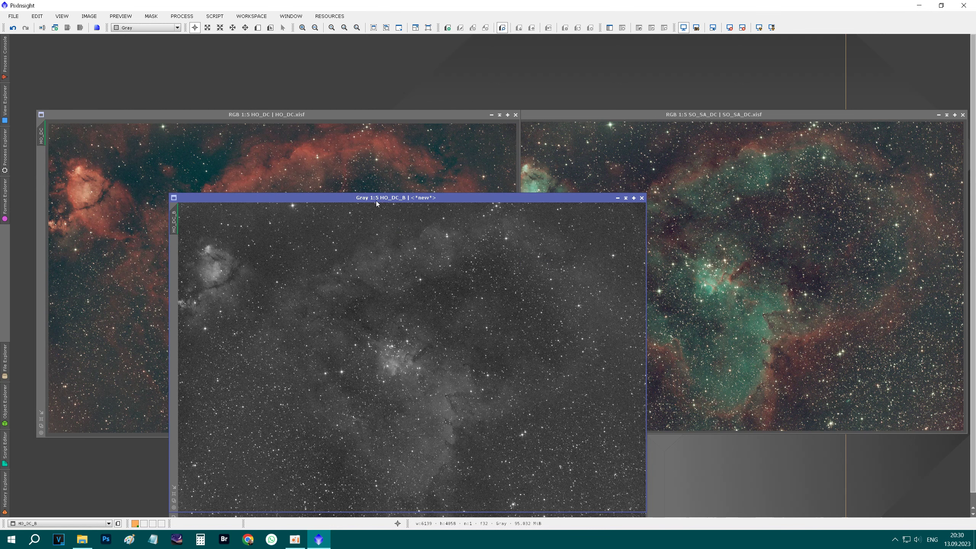
double_click(177, 224)
key(BackSpace)
text(O2)
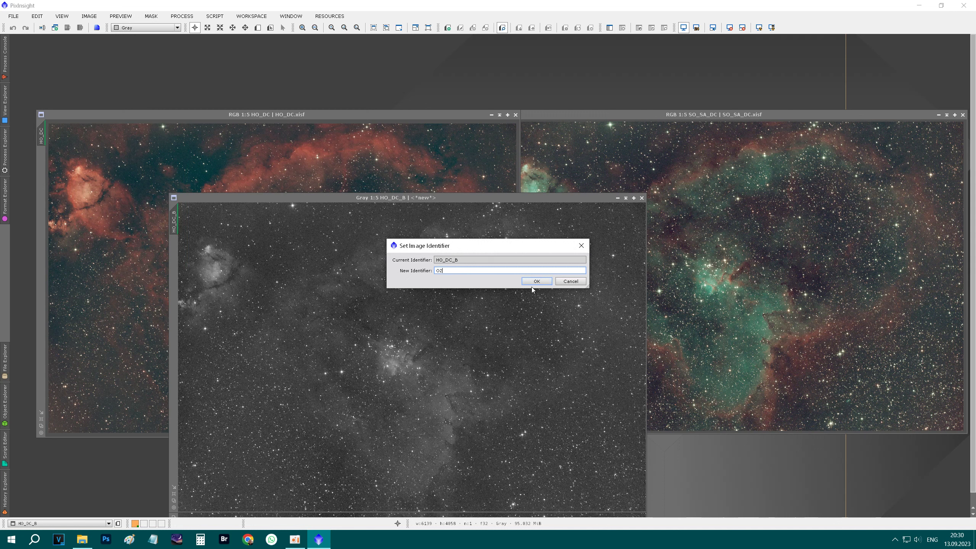
click(532, 283)
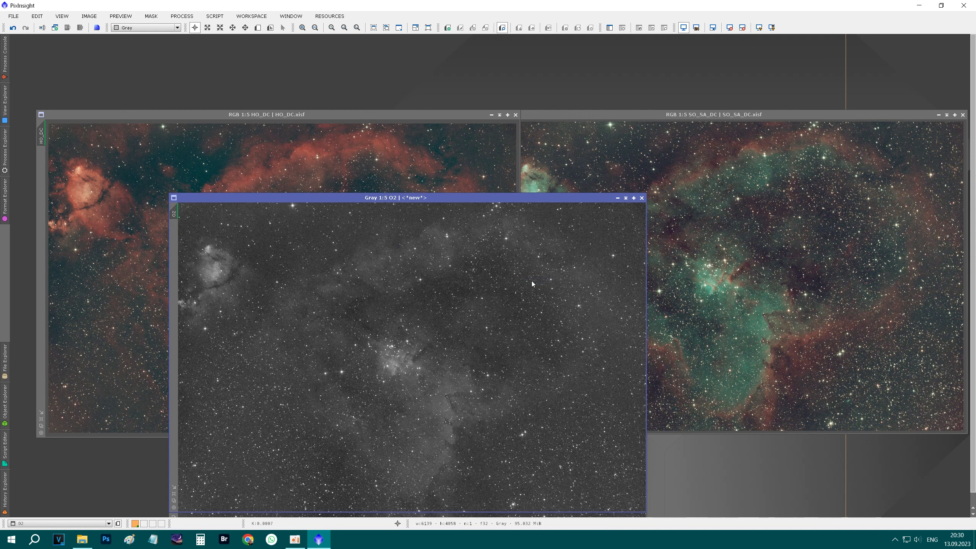
Step: Save O2 as O2.xisf in D:\SHO and close its window
click(13, 17)
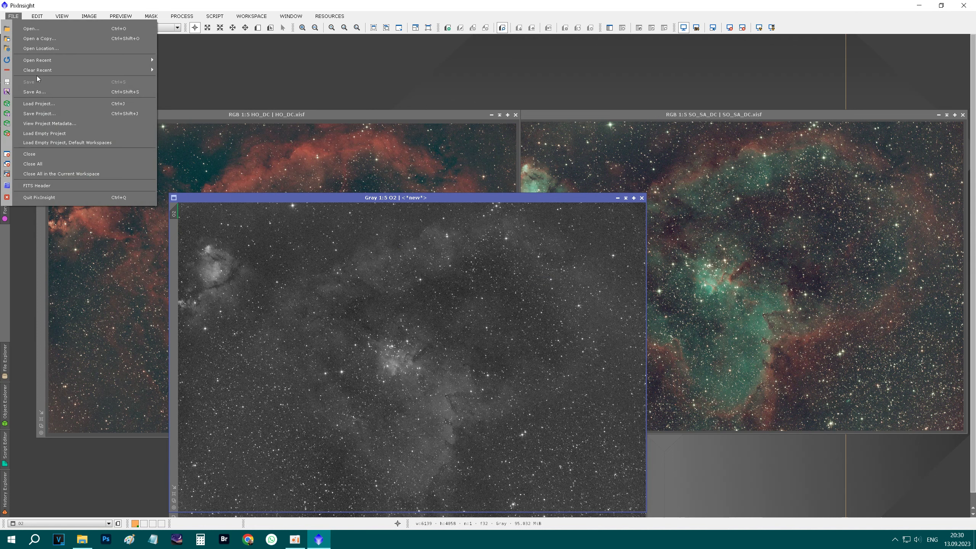
click(34, 89)
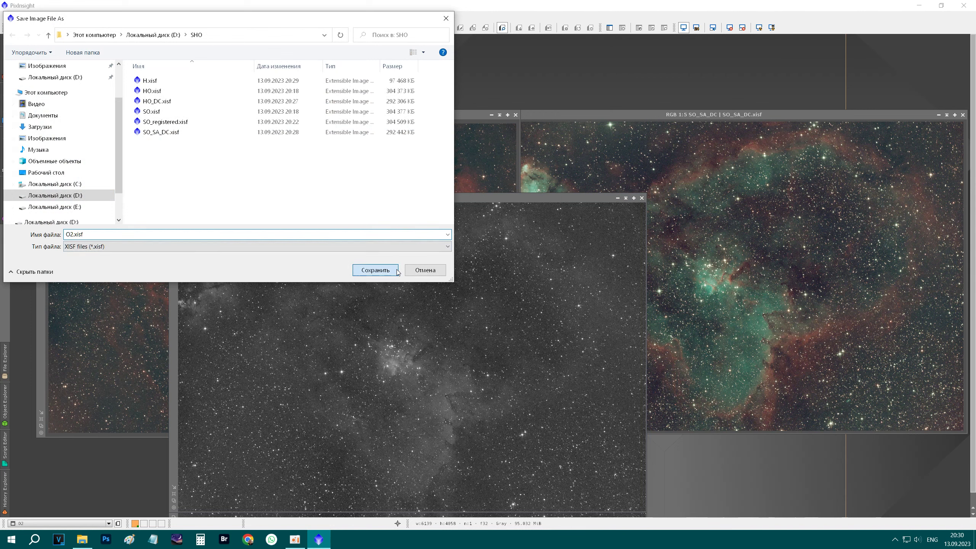
key(Return)
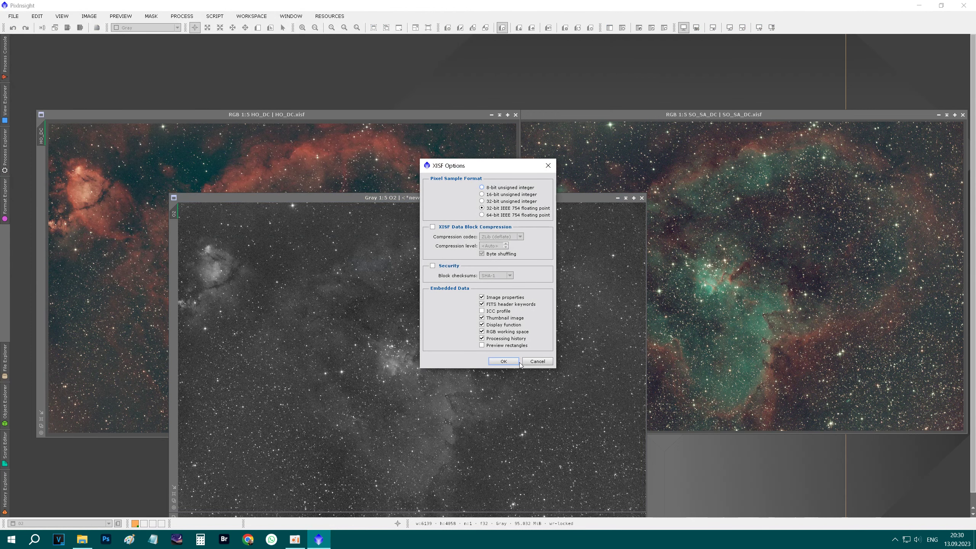
click(518, 362)
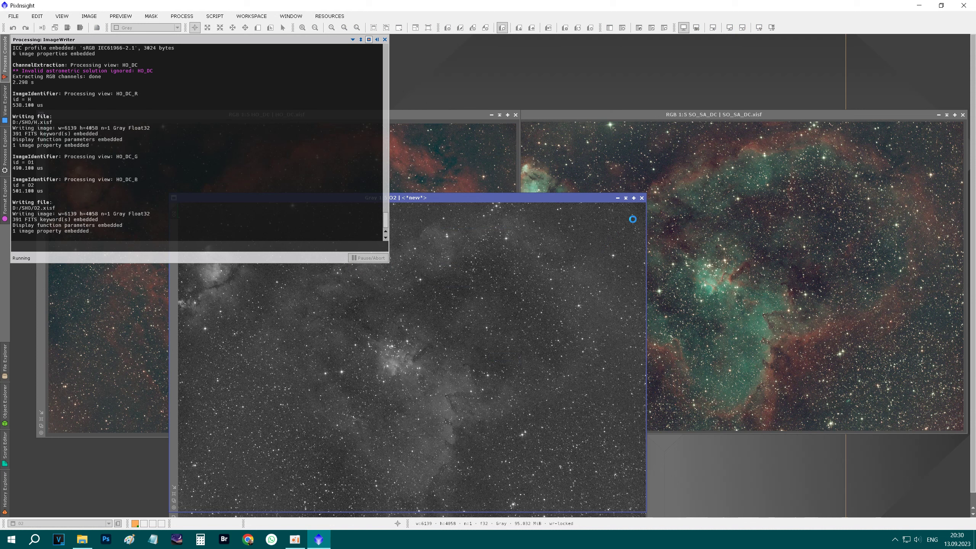
click(642, 199)
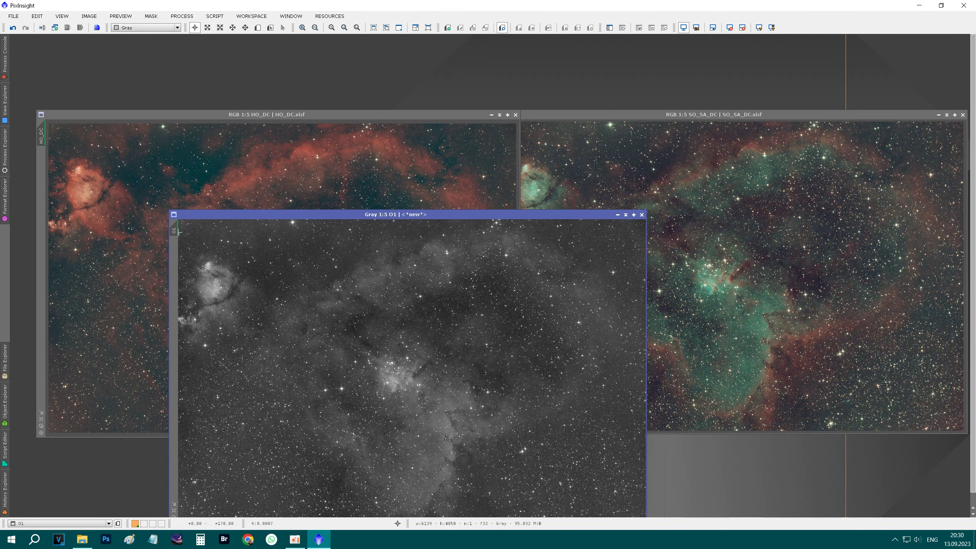
Step: Save O1 as O1.xisf in D:\SHO and close its window
click(12, 16)
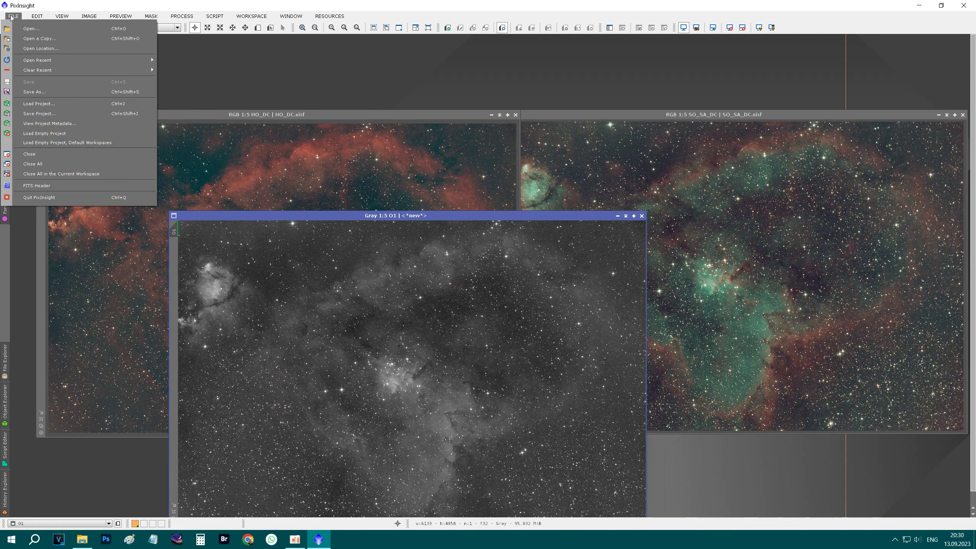
click(44, 93)
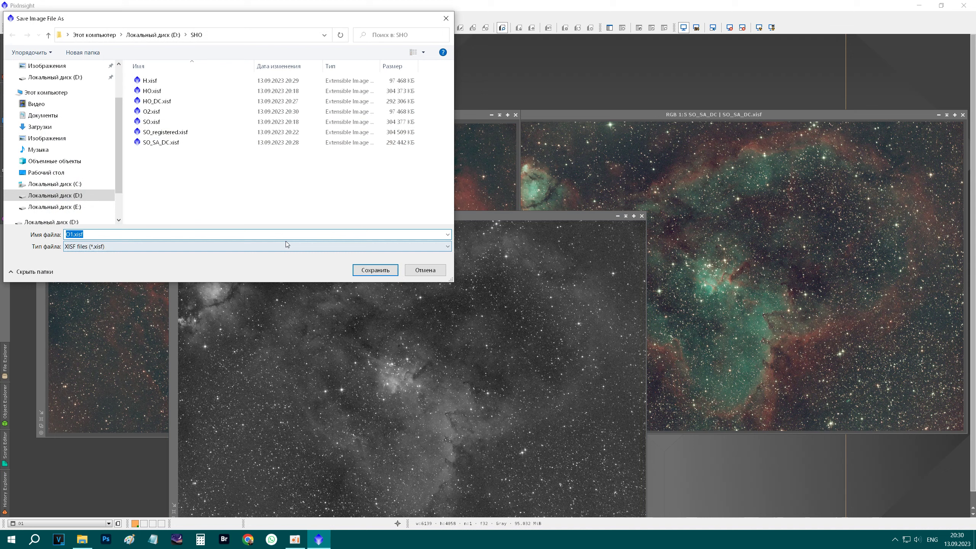
click(393, 270)
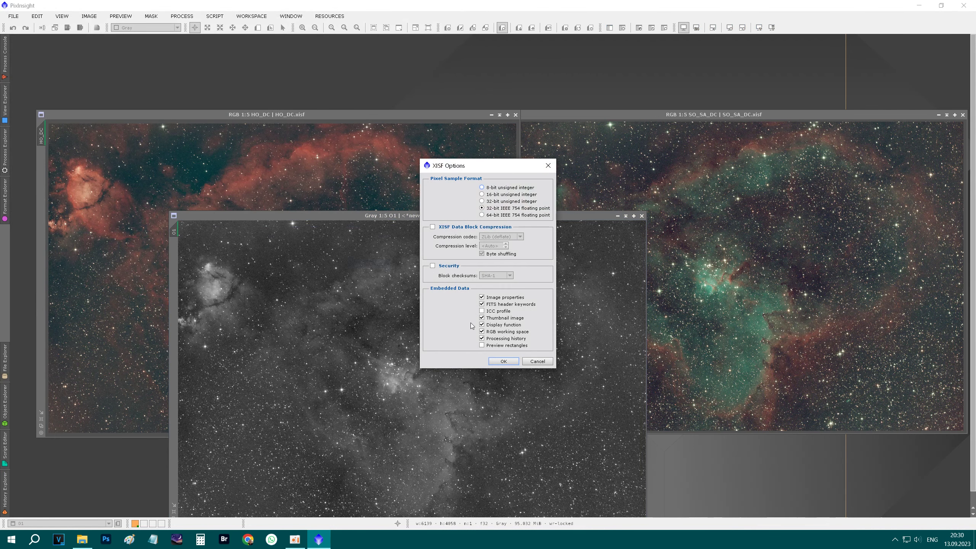
click(504, 361)
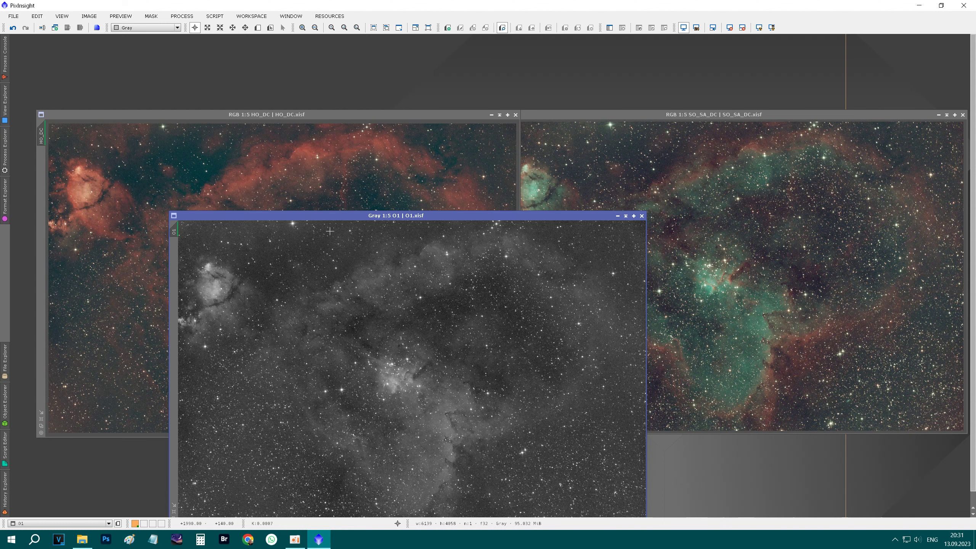
click(641, 216)
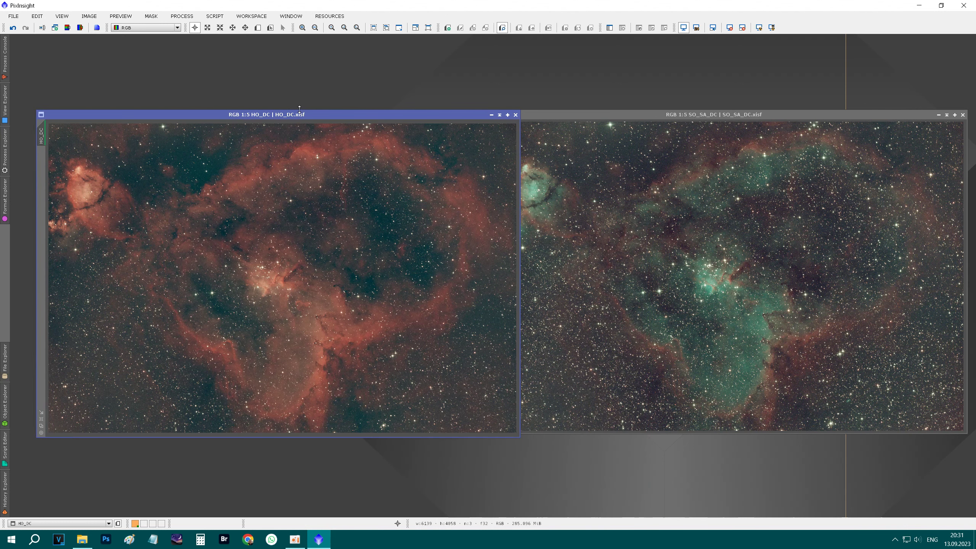
Step: Split SO_SA_DC into separate SO_SA_DC_R, _G and _B grayscale channel images
click(662, 114)
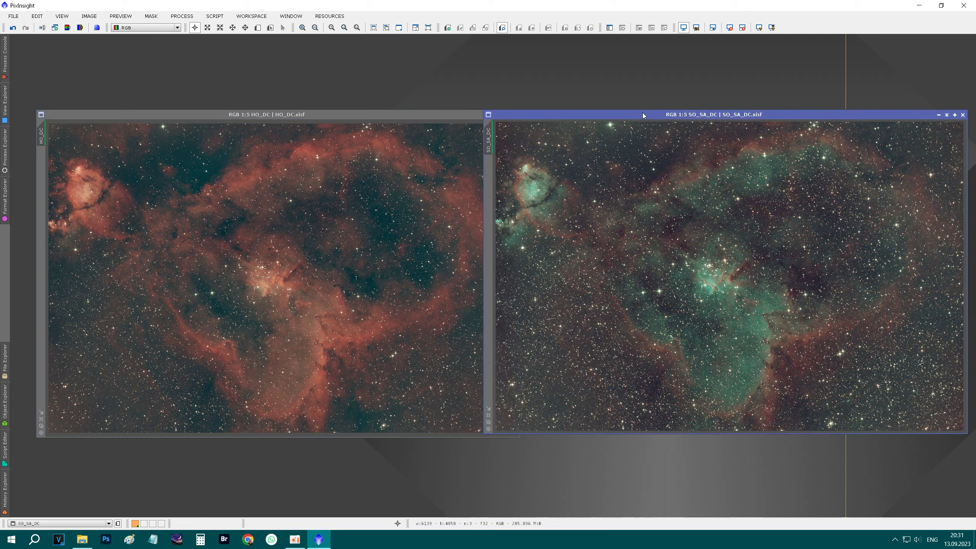
click(86, 28)
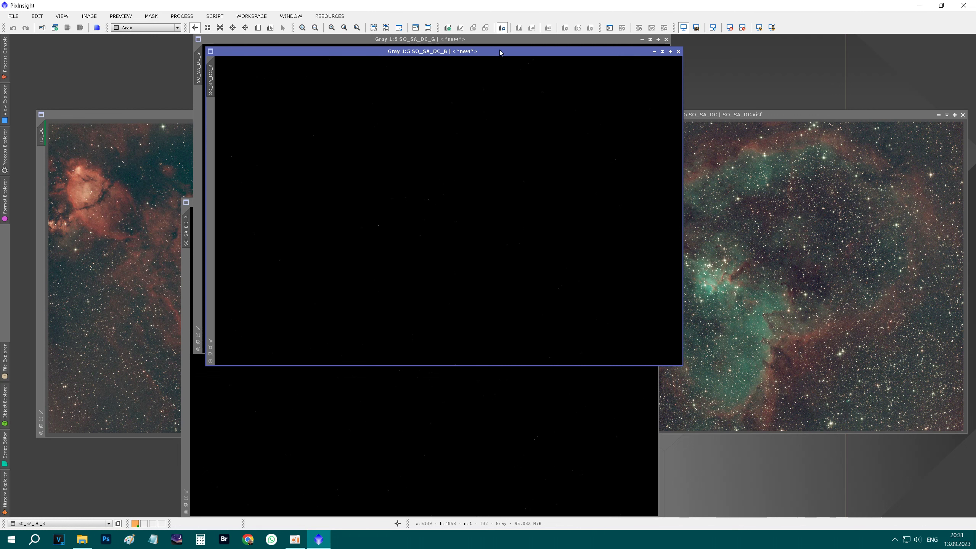
drag(501, 53, 502, 76)
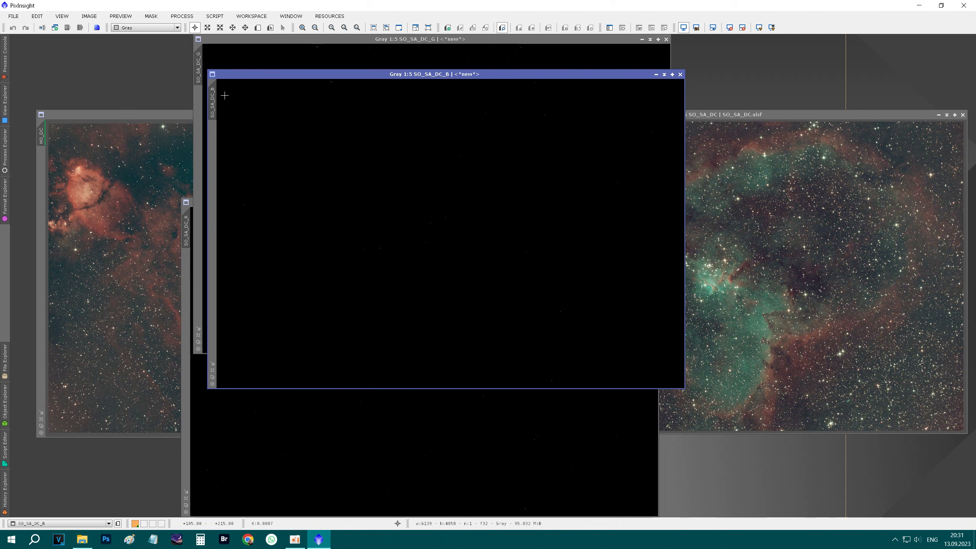
Step: Apply STF AutoStretch to the SO_SA_DC_B, _G and _R channel images
click(758, 31)
click(630, 43)
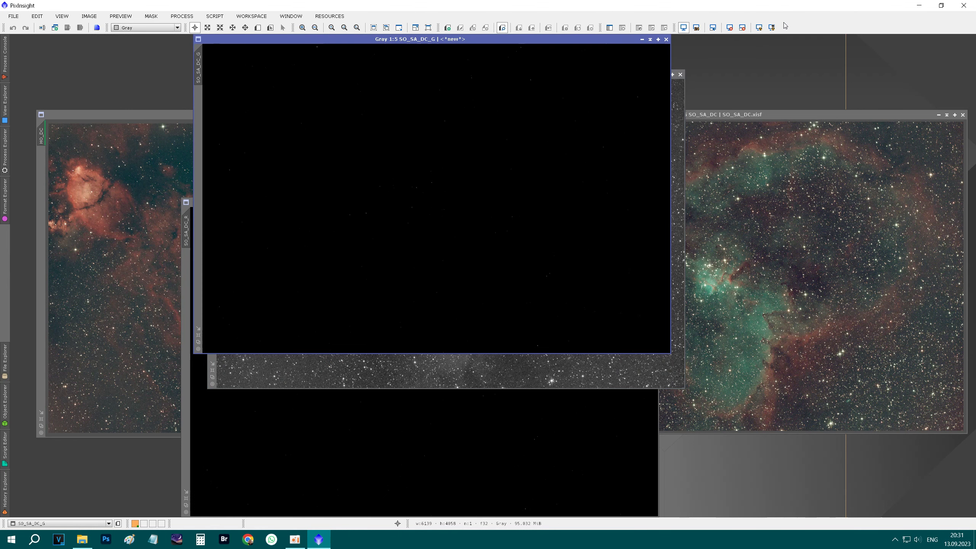
click(759, 27)
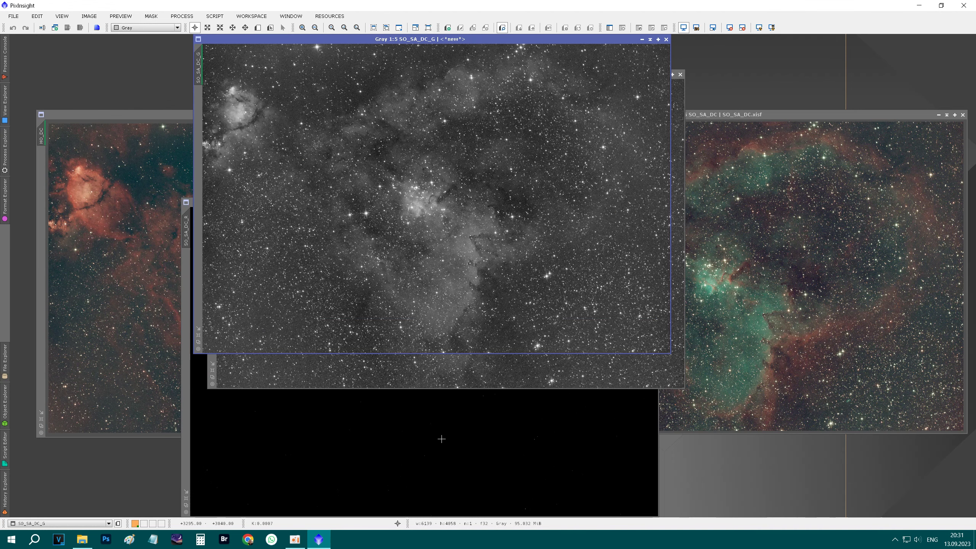
click(441, 439)
click(759, 28)
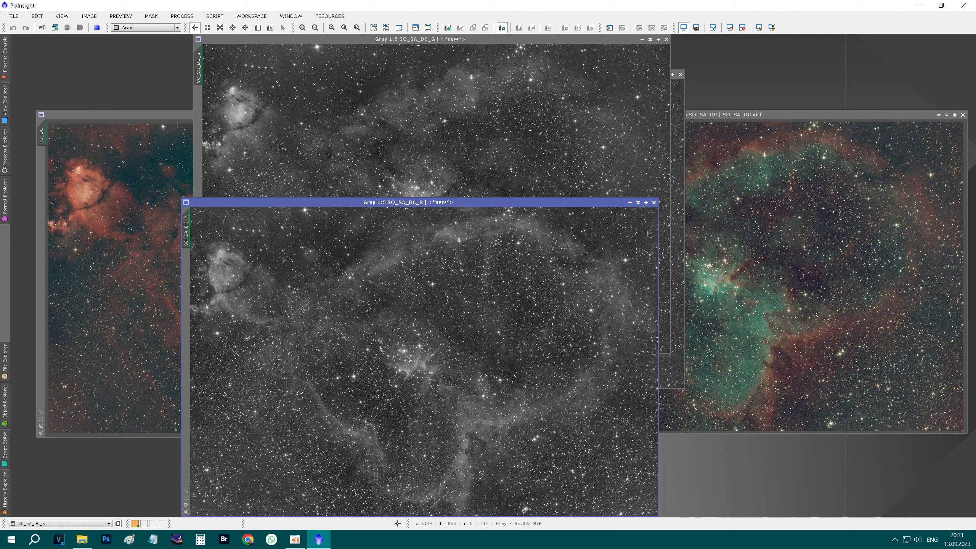
Step: Rename the SO_SA_DC_R image to S
double_click(186, 231)
key(BackSpace)
text(S)
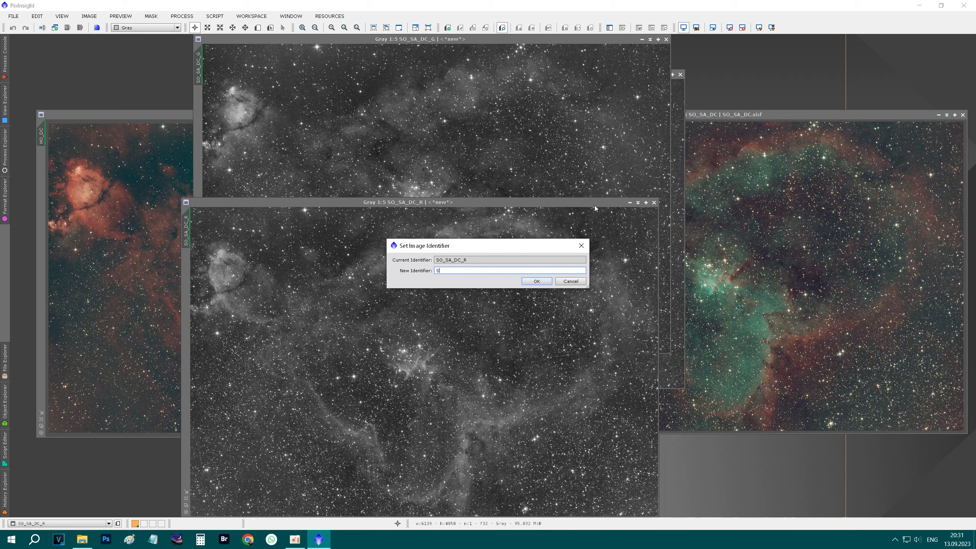
click(535, 281)
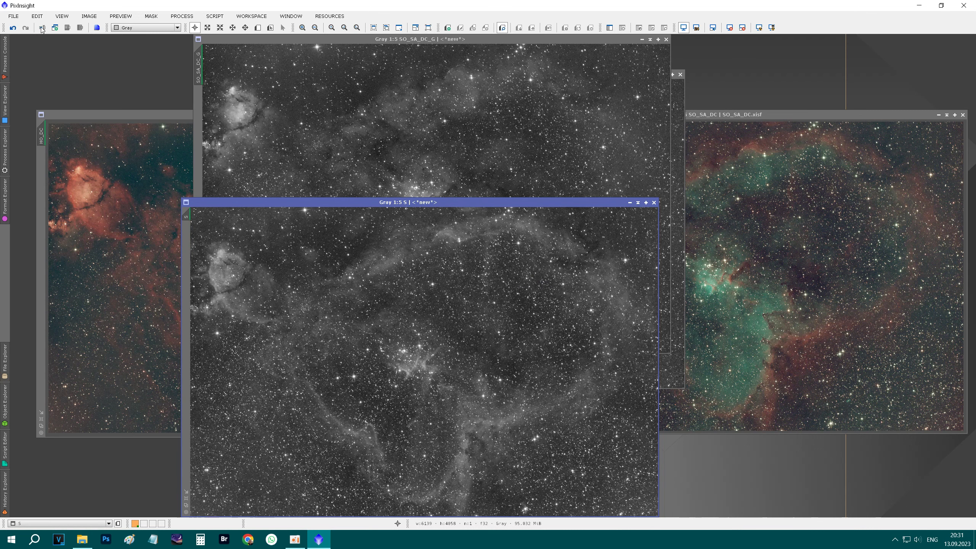
Step: Save the S image as S.xisf in the SHO folder with the default XISF options
click(8, 15)
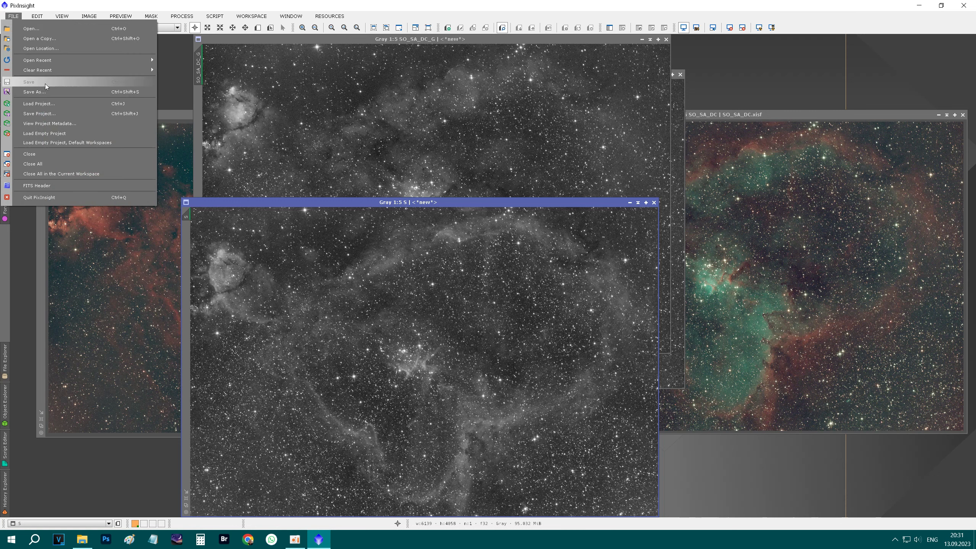
click(45, 92)
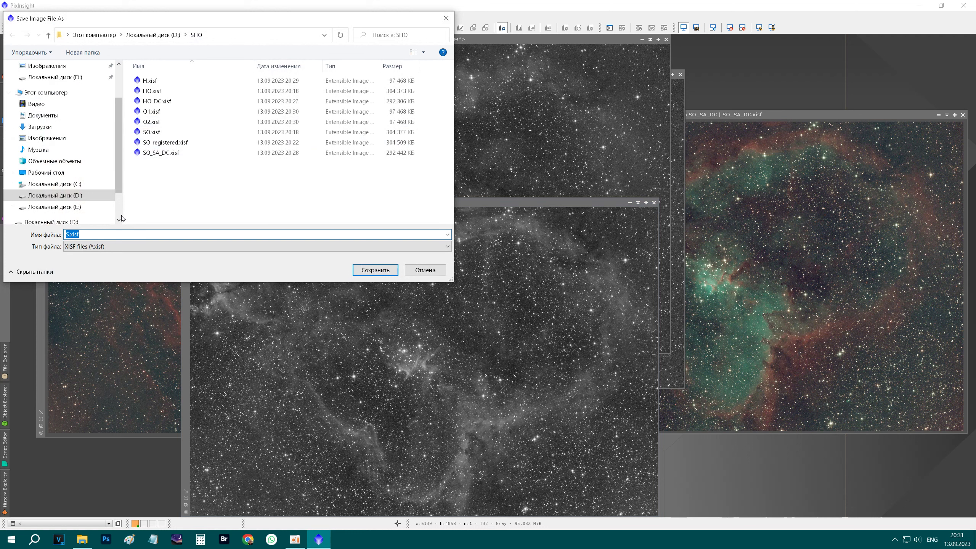
click(375, 271)
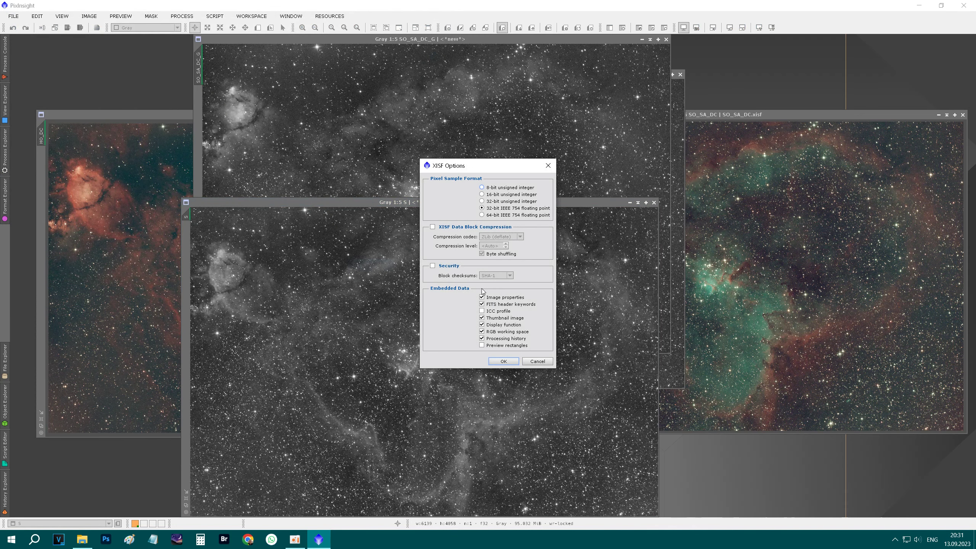
click(511, 361)
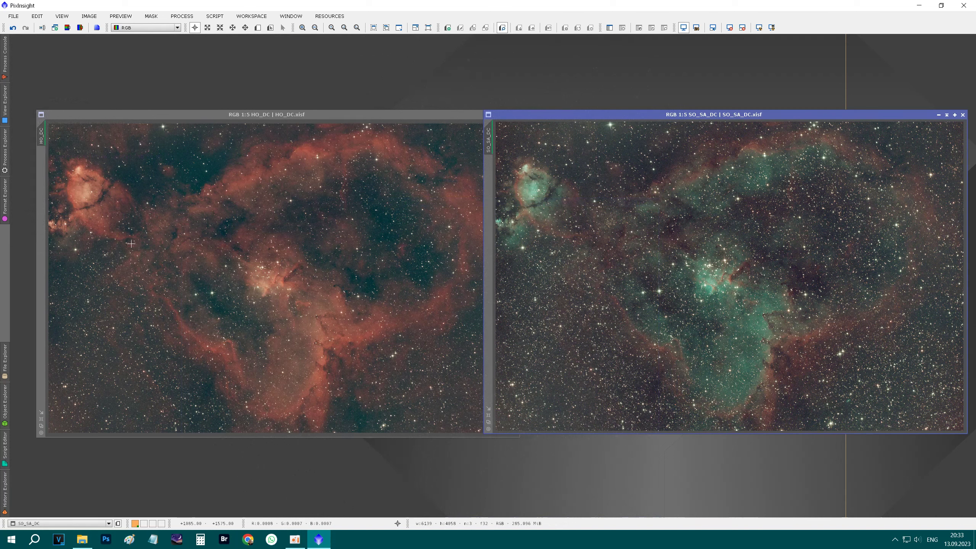
click(82, 539)
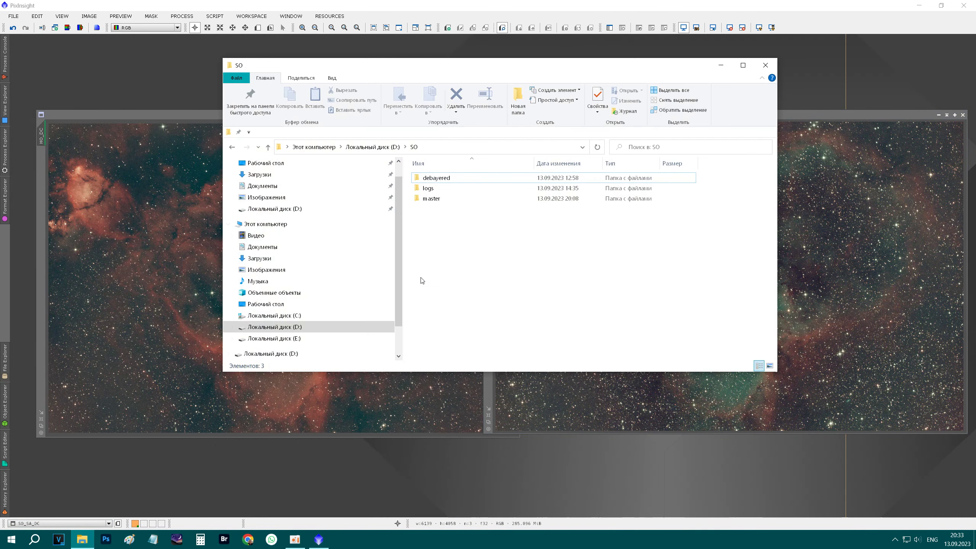
click(373, 147)
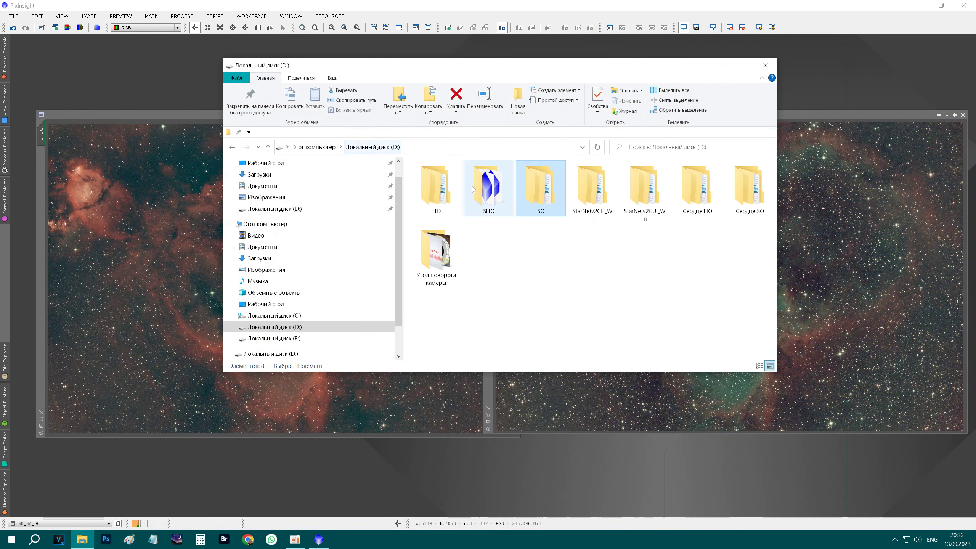
double_click(496, 211)
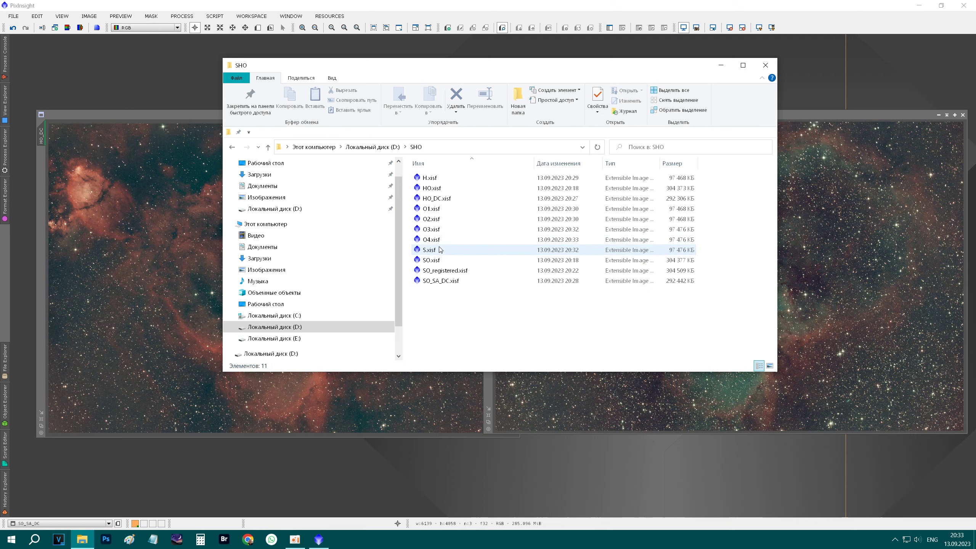
mouse_move(437, 198)
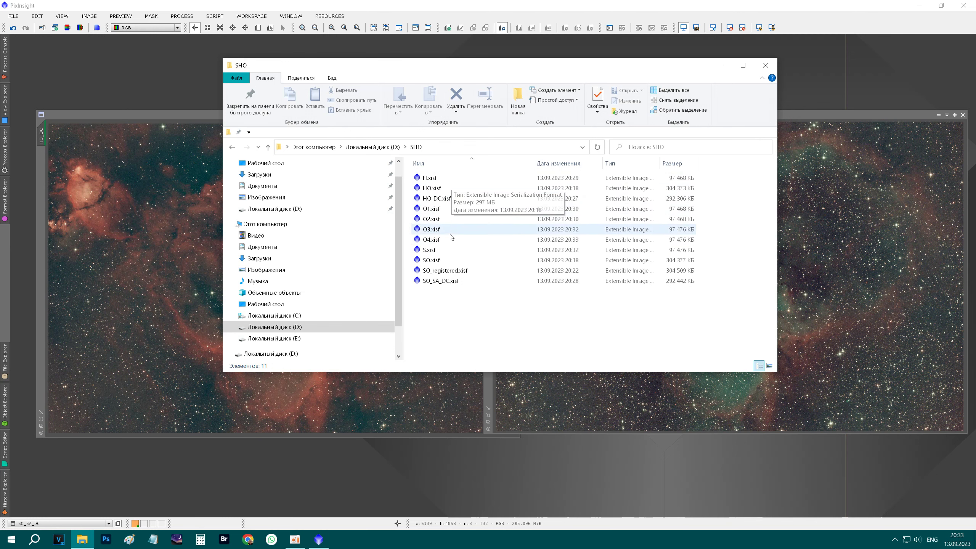
click(766, 64)
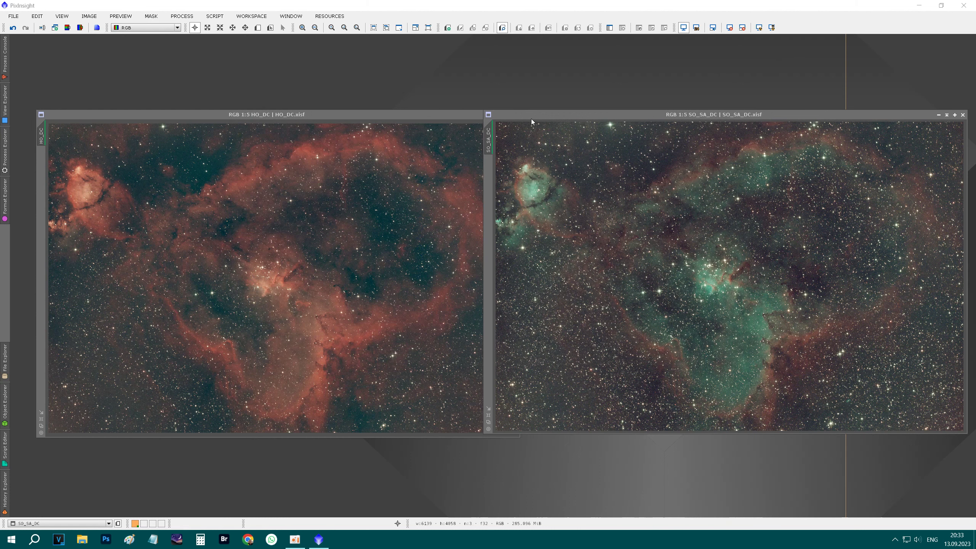
Step: Shade HO_DC and SO_SA_DC to title bars and park them at the workspace's right edge
drag(532, 120, 565, 108)
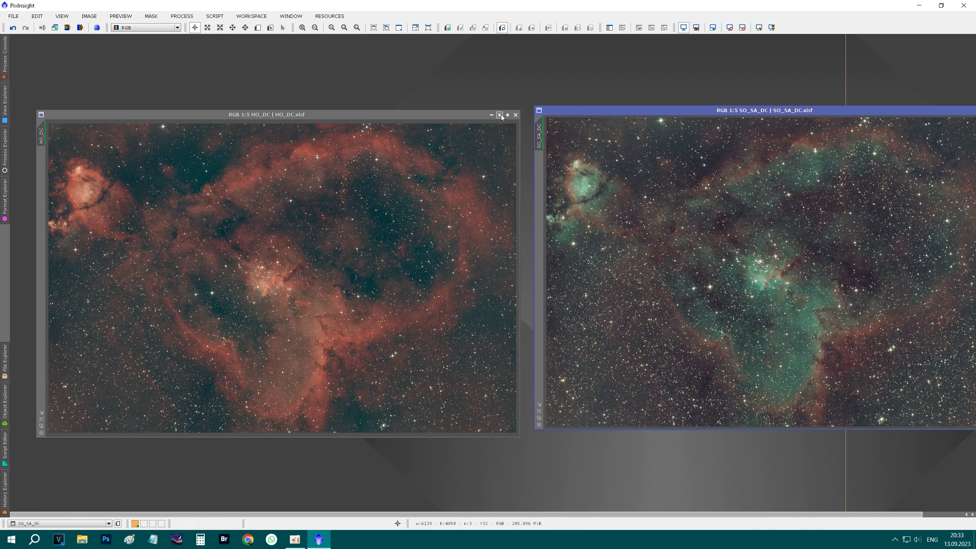
click(499, 114)
click(539, 111)
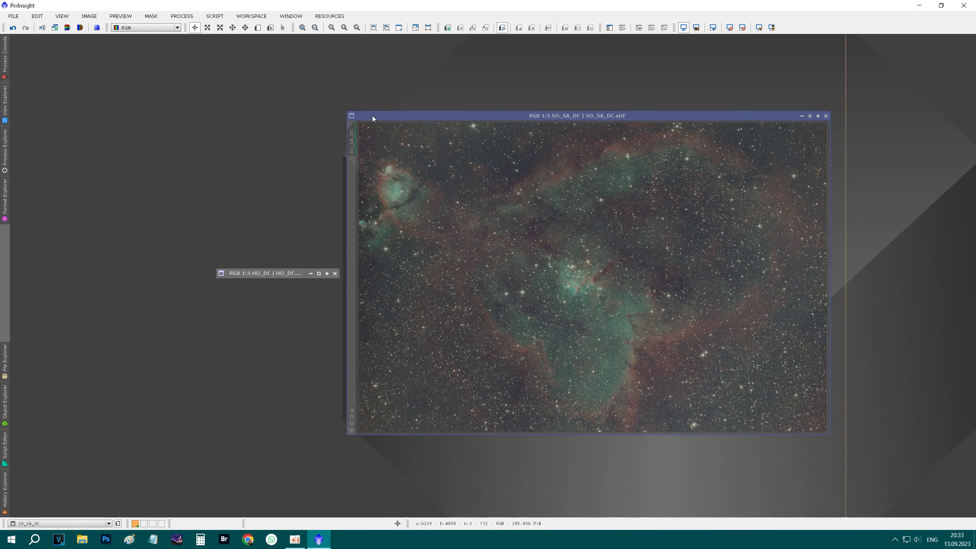
click(810, 116)
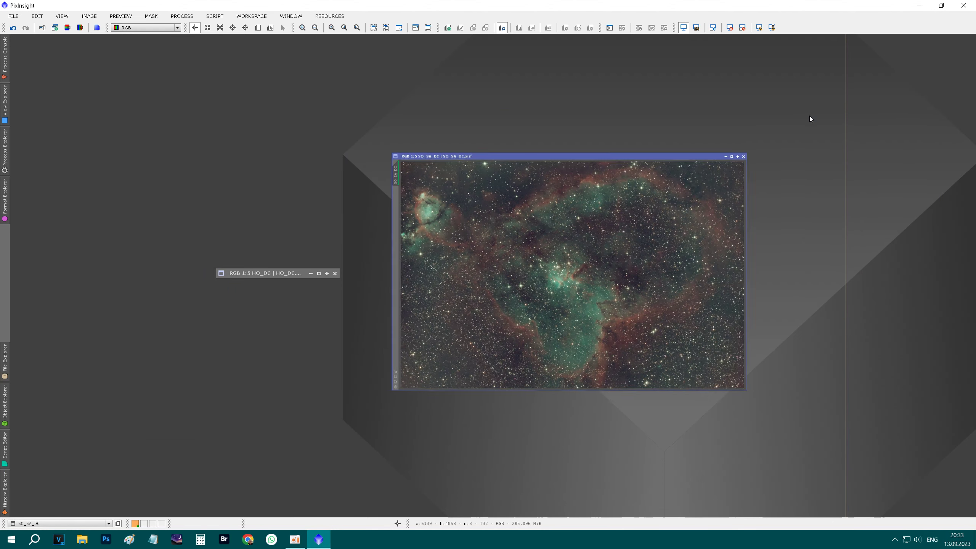
drag(238, 274, 826, 97)
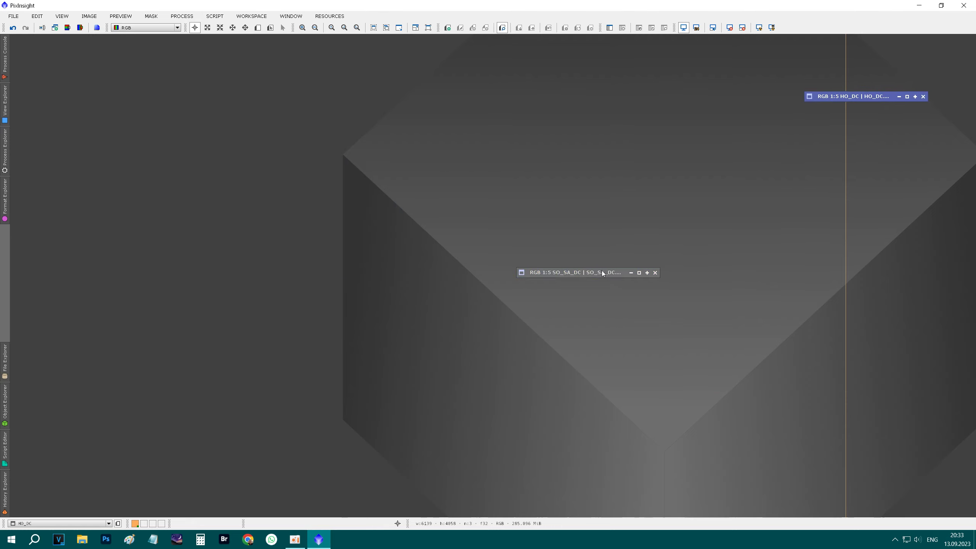
drag(602, 273, 884, 186)
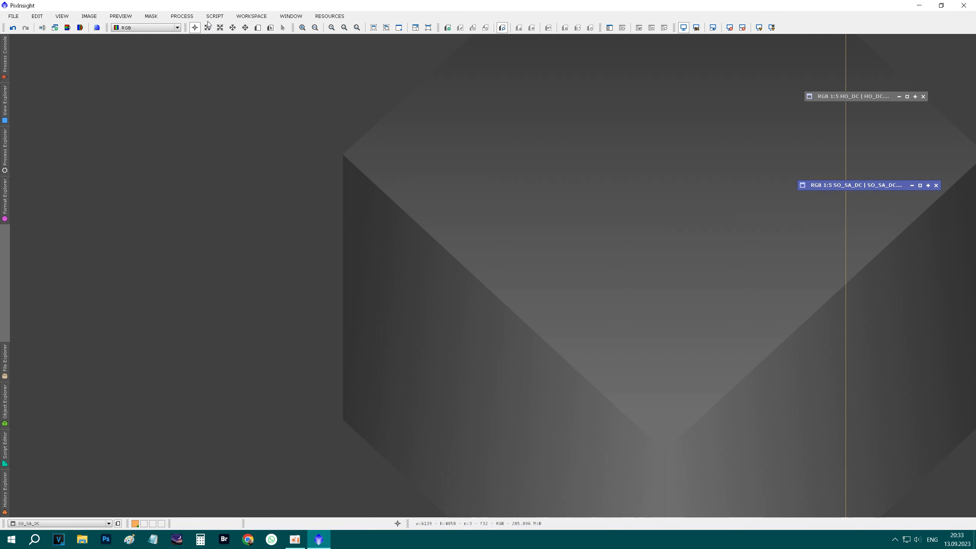
click(194, 16)
mouse_move(203, 28)
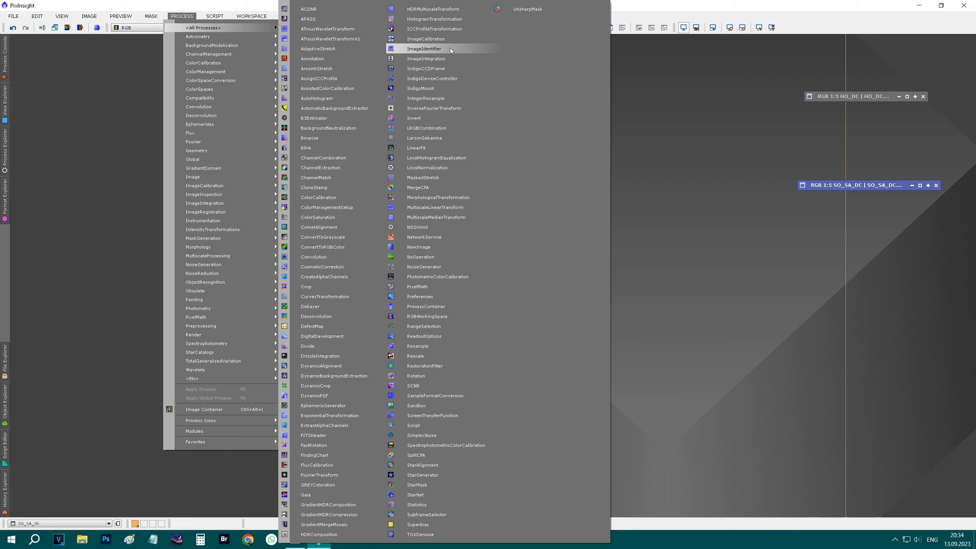
Step: Integrate the four frames O1–O4.xisf with ImageIntegration using Apply Global
click(450, 58)
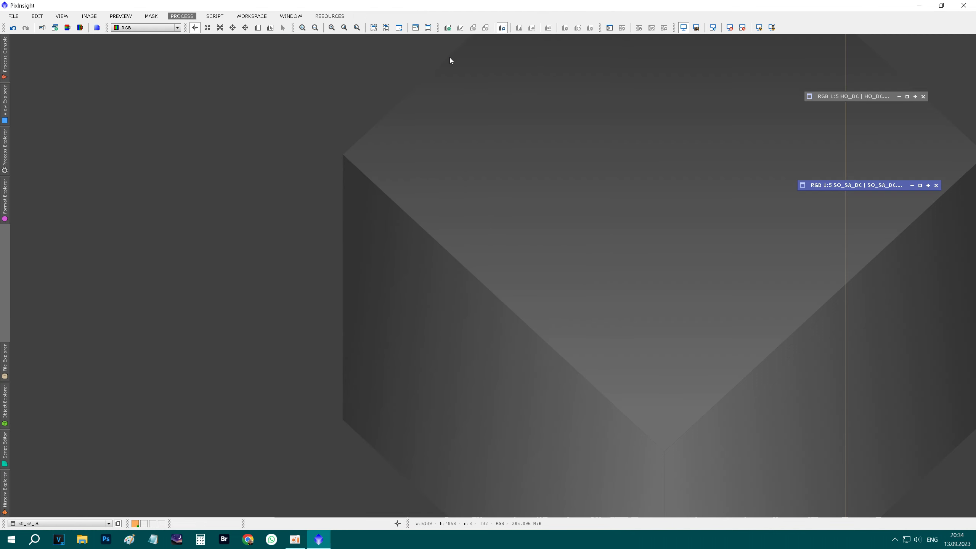
drag(587, 90, 610, 88)
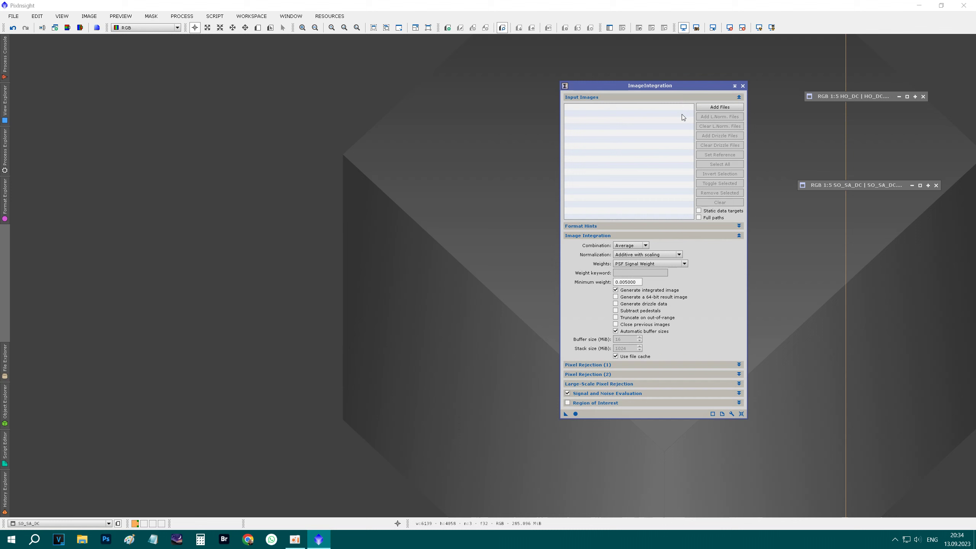
click(724, 107)
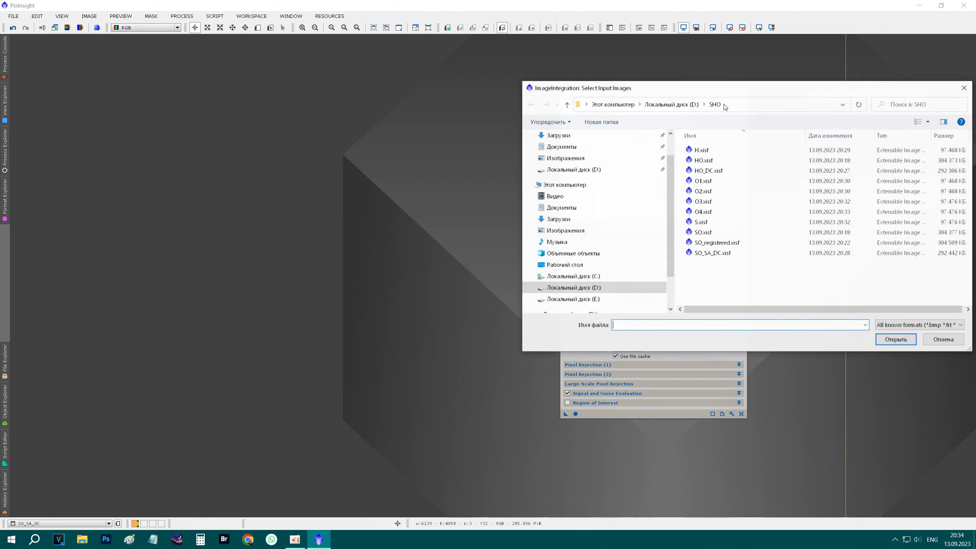
click(719, 184)
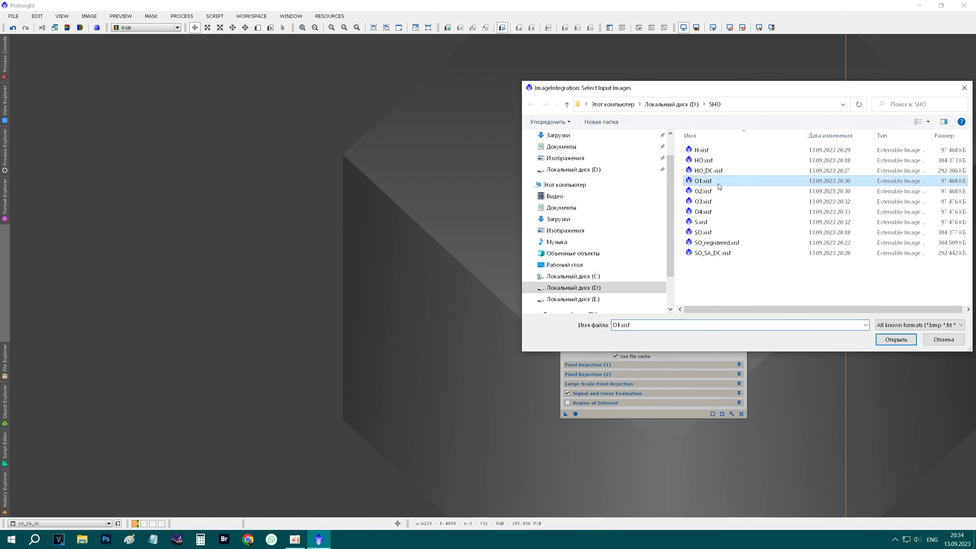
shift+click(716, 218)
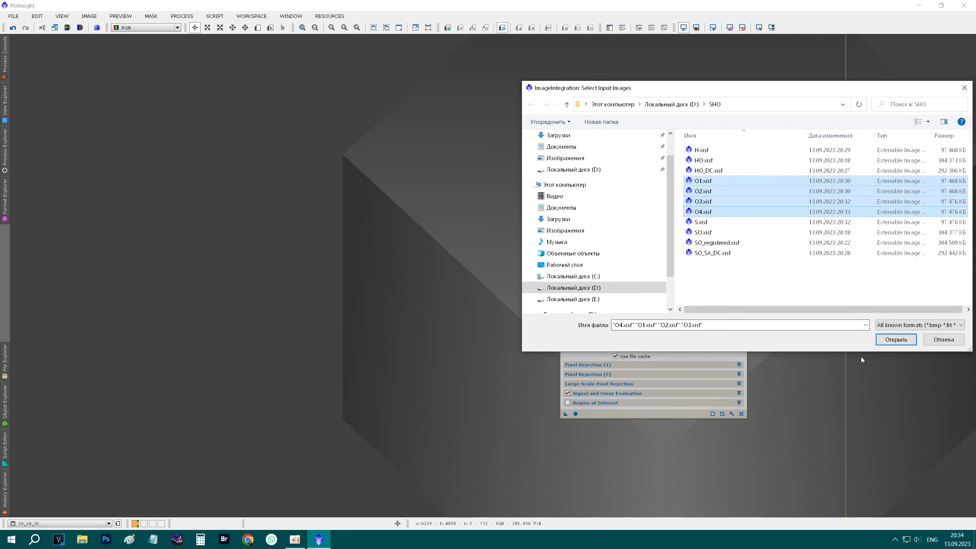
click(906, 339)
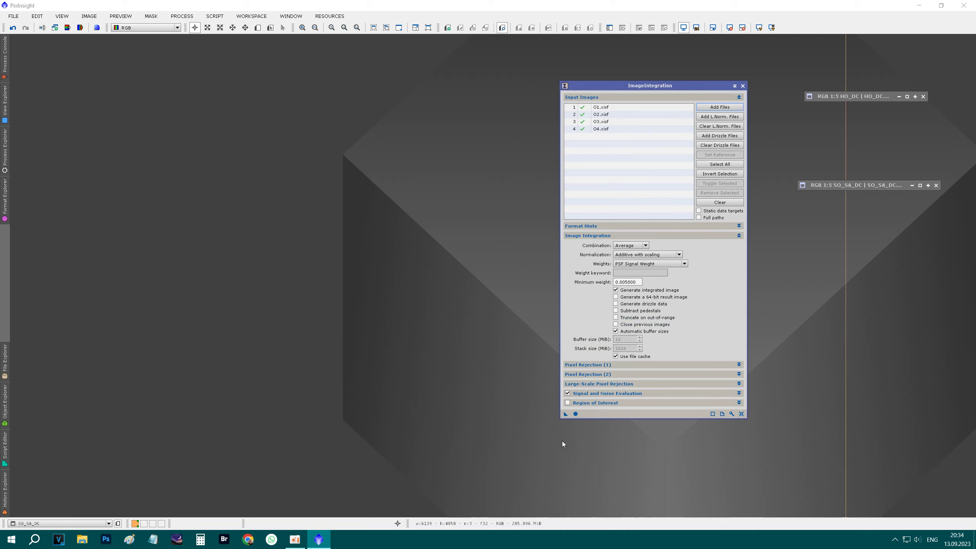
click(575, 414)
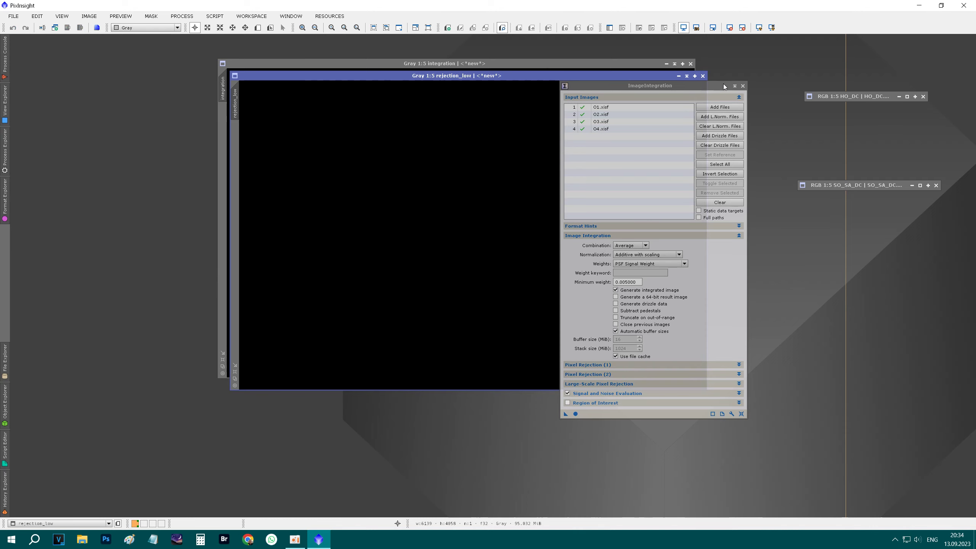
Step: Park the shaded ImageIntegration panel at the right and auto-stretch the integration image
click(735, 85)
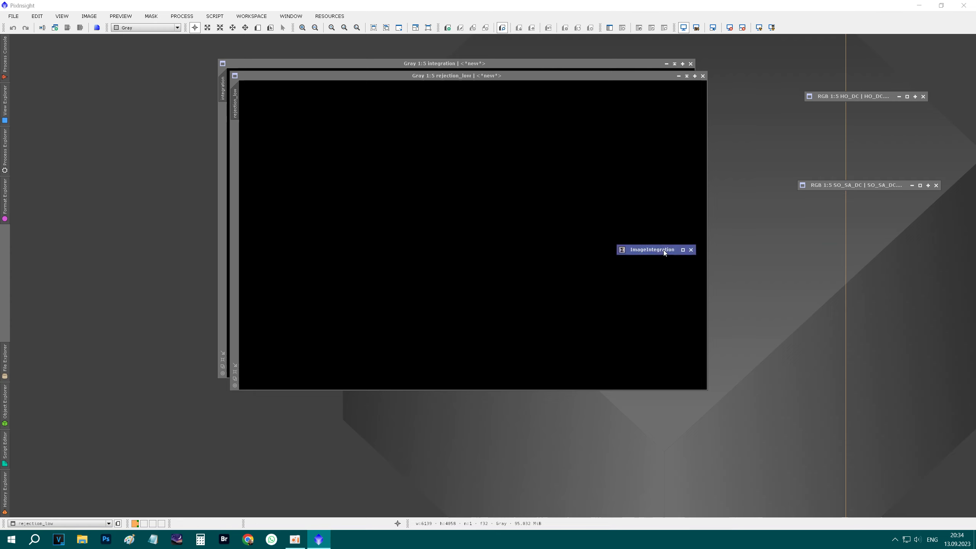
drag(663, 250, 904, 250)
drag(592, 77, 589, 159)
click(586, 63)
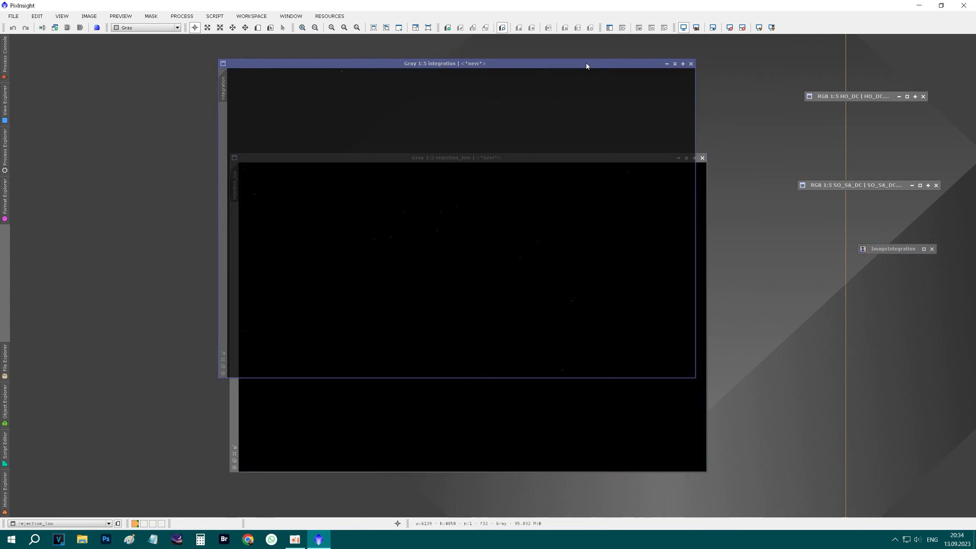
click(697, 28)
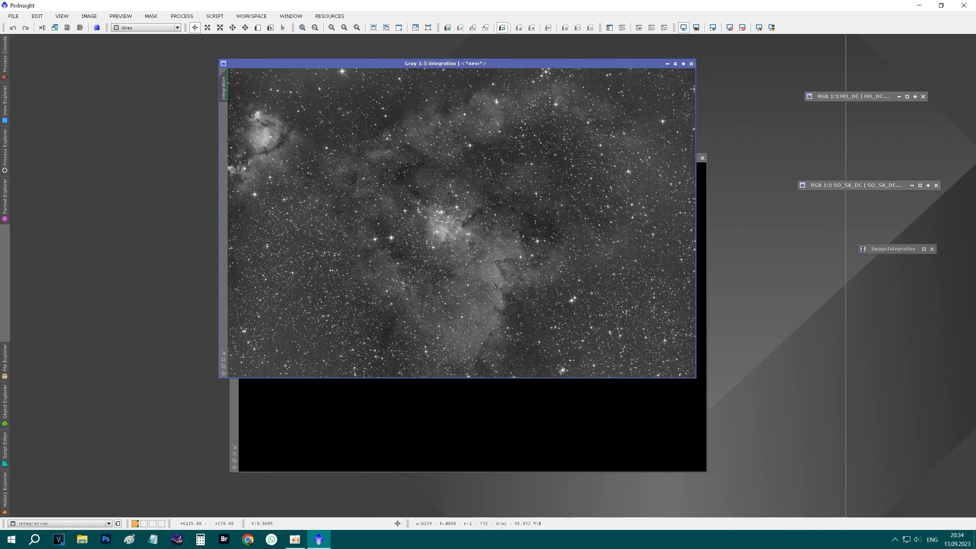
Step: Inspect the stretched integration image, then close the rejection_low map
scroll(346, 250, up, 1)
scroll(344, 223, up, 1)
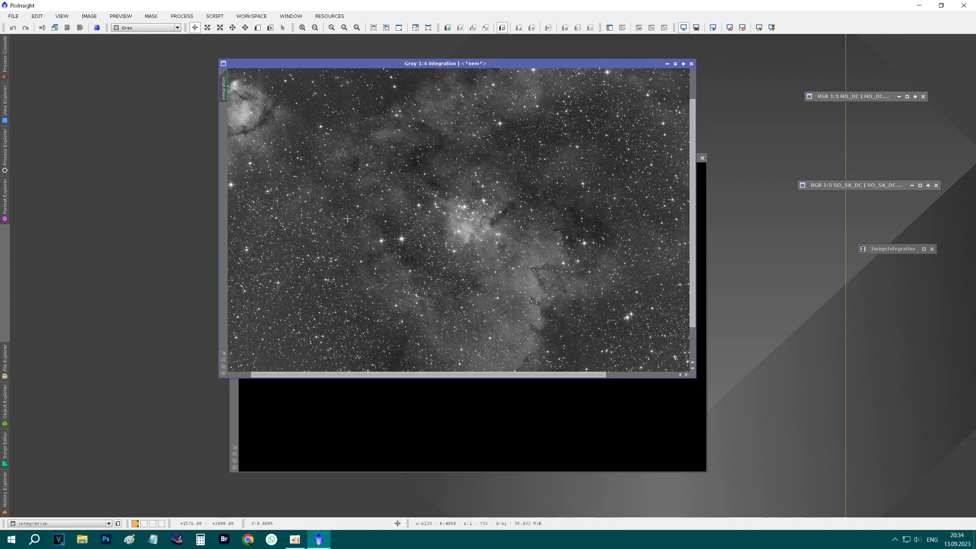
scroll(346, 222, up, 1)
scroll(465, 277, down, 1)
scroll(466, 275, down, 1)
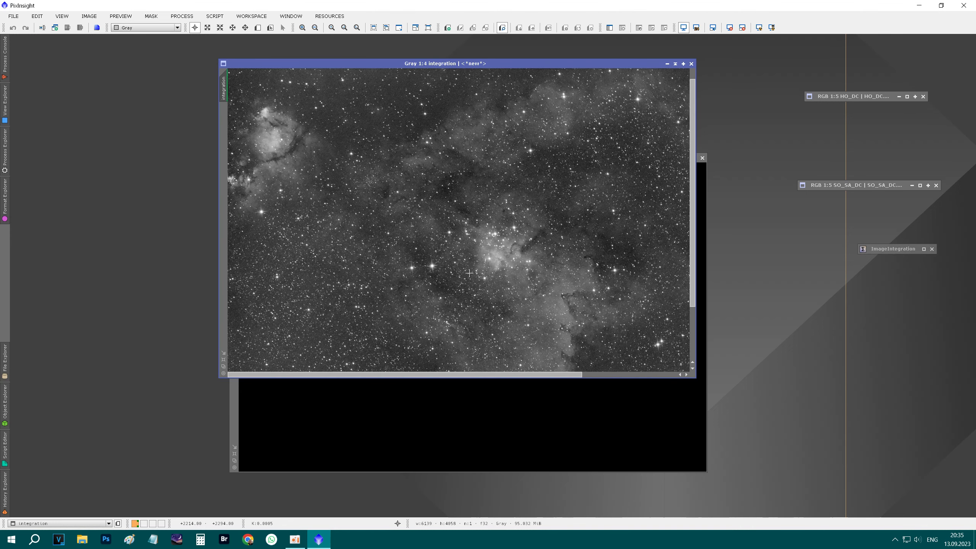
scroll(467, 275, down, 1)
scroll(470, 273, down, 1)
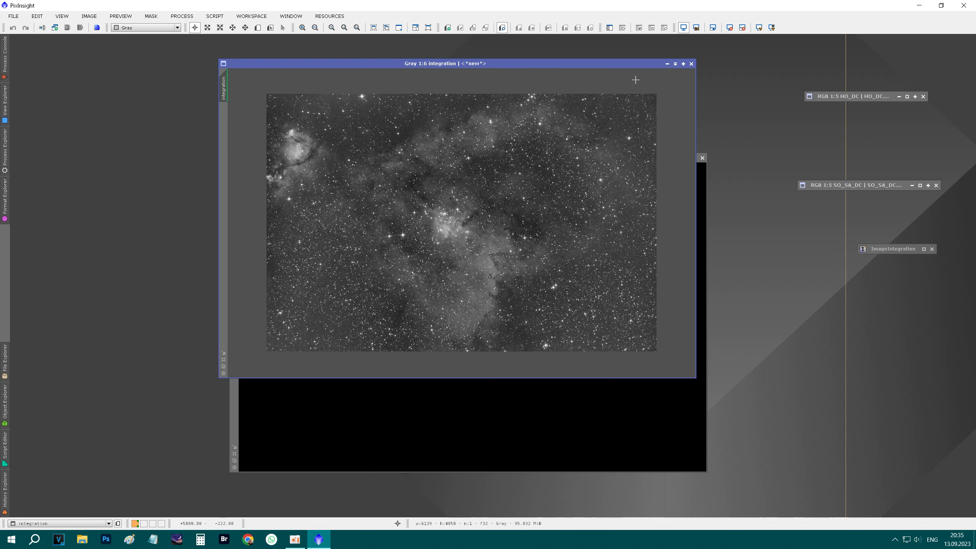
click(702, 158)
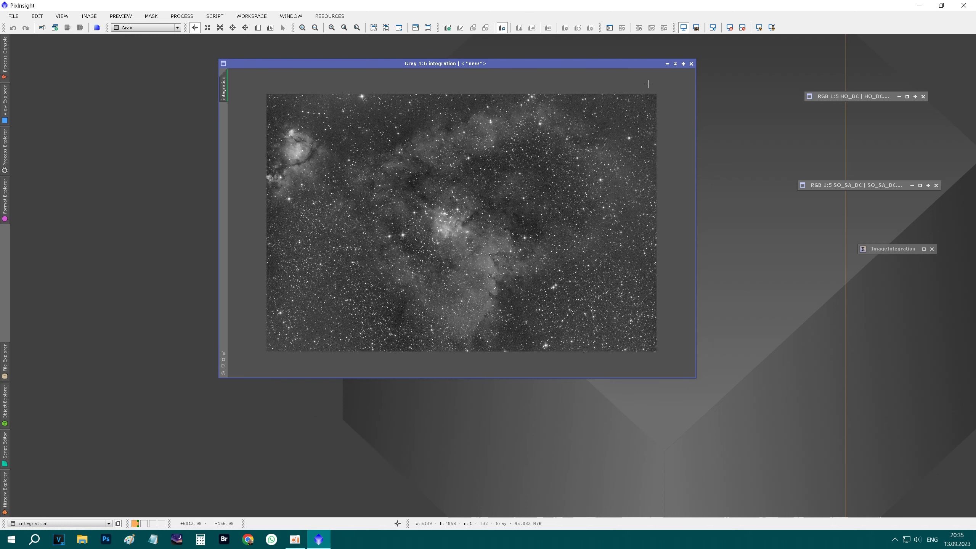
Step: Rename the integration image to O
double_click(224, 87)
key(BackSpace)
text(O)
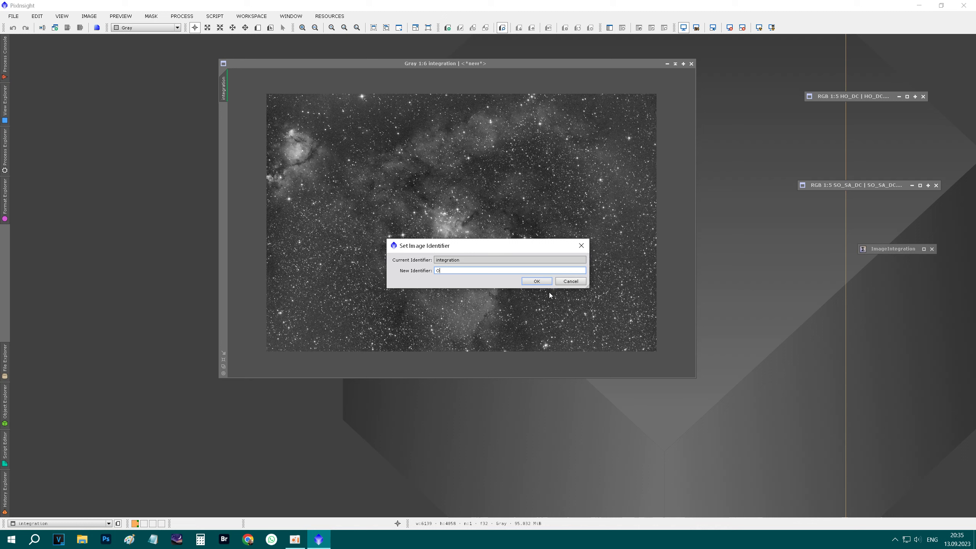
click(536, 282)
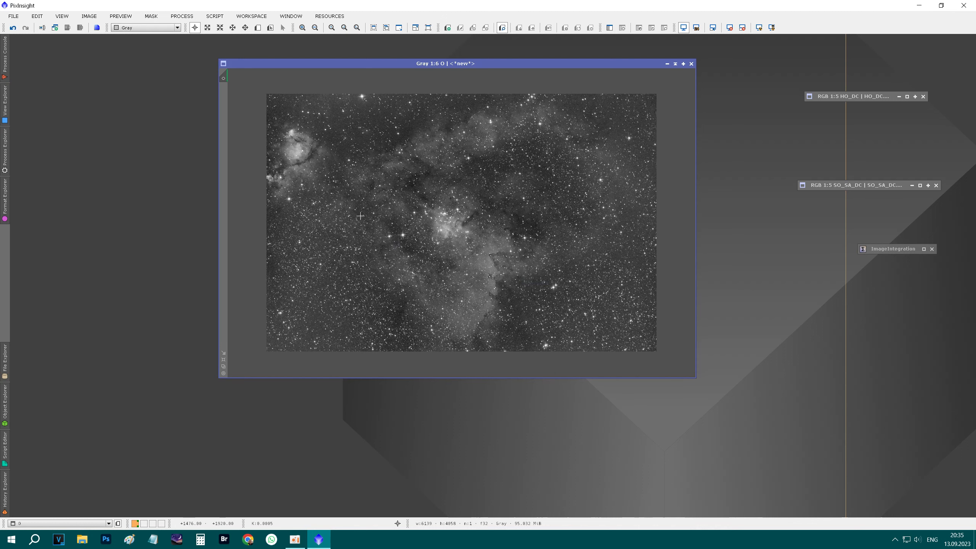
Step: Save the O image as O.xisf in the SHO folder, accepting the XISF options
click(13, 16)
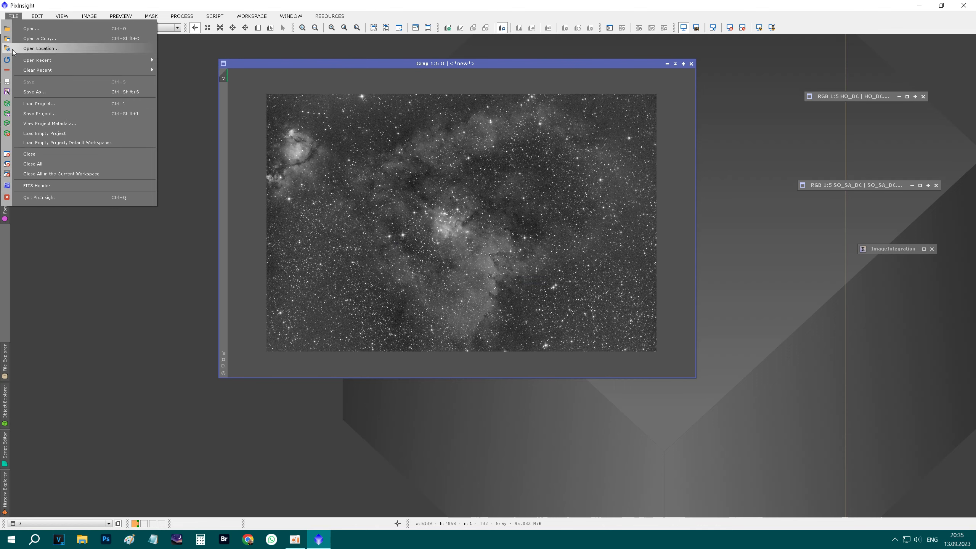
click(21, 92)
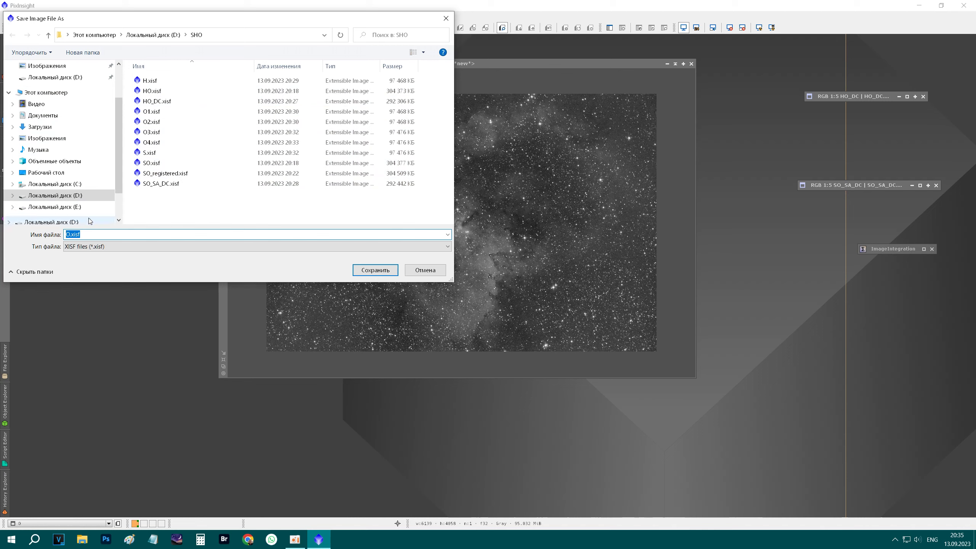
click(392, 268)
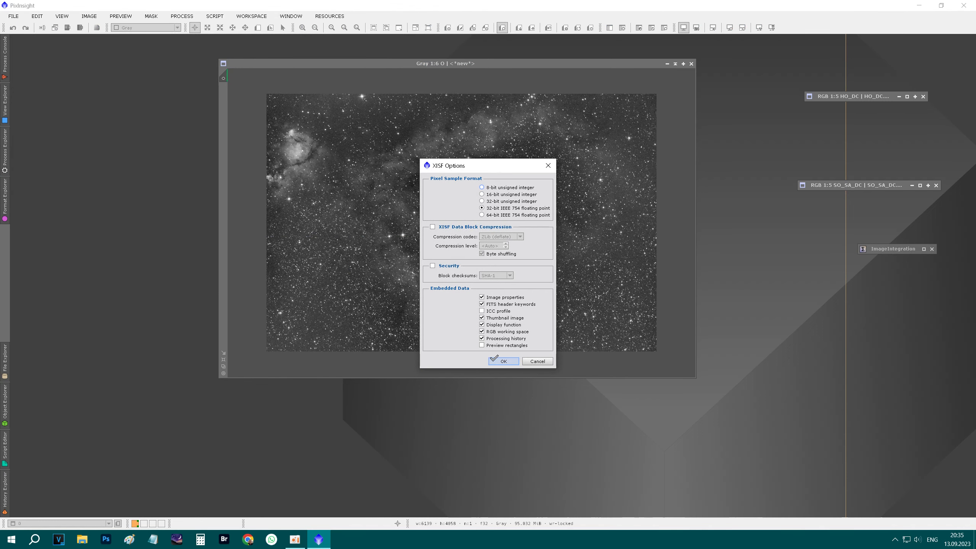
click(500, 361)
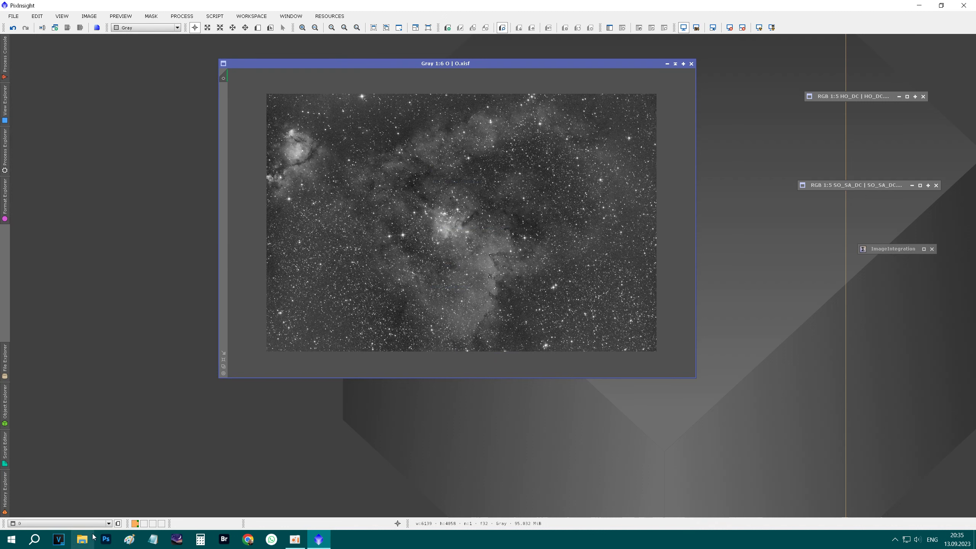
Step: Open the SHO folder on drive D in File Explorer
click(82, 539)
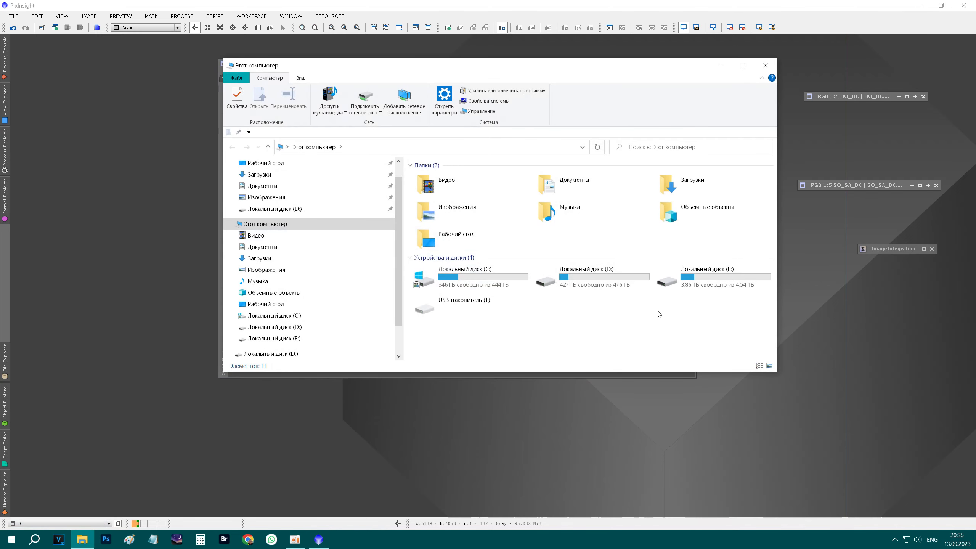
double_click(633, 298)
double_click(511, 209)
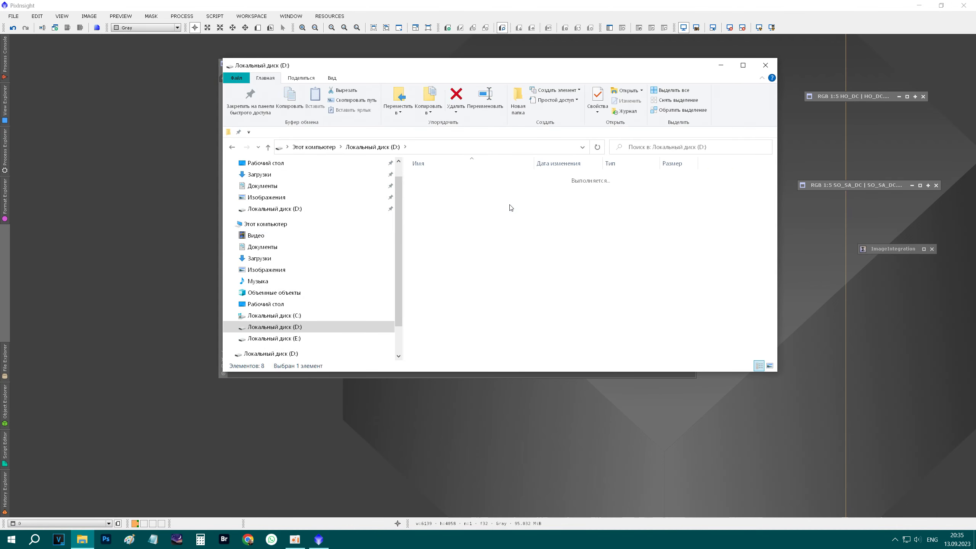
Step: Delete the O1–O4.xisf frame files from D:\SHO and close the Explorer window
click(474, 218)
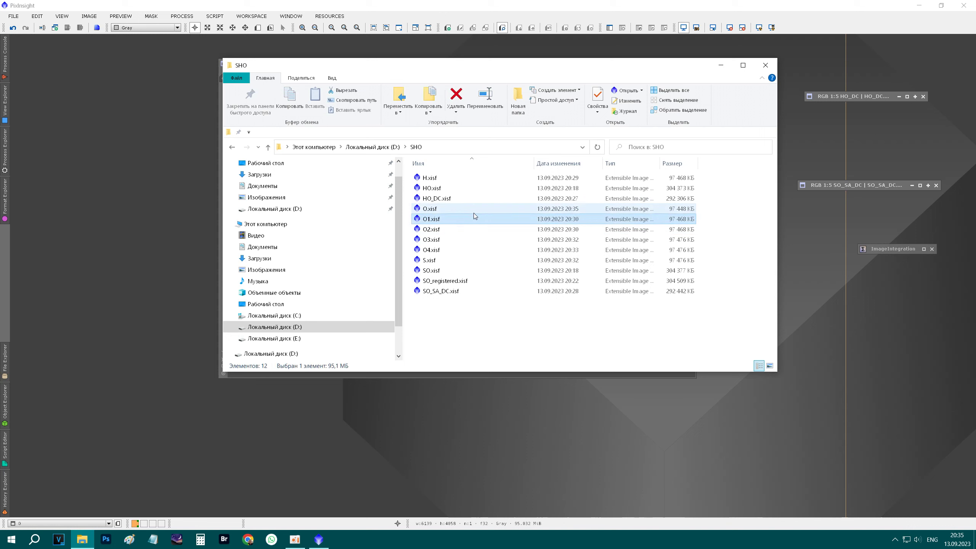
shift+click(472, 253)
key(Delete)
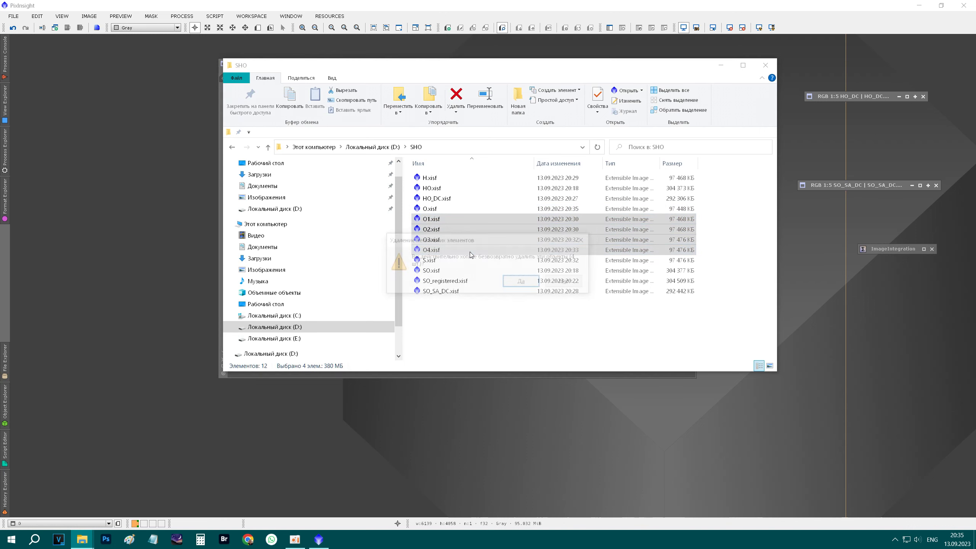
key(Return)
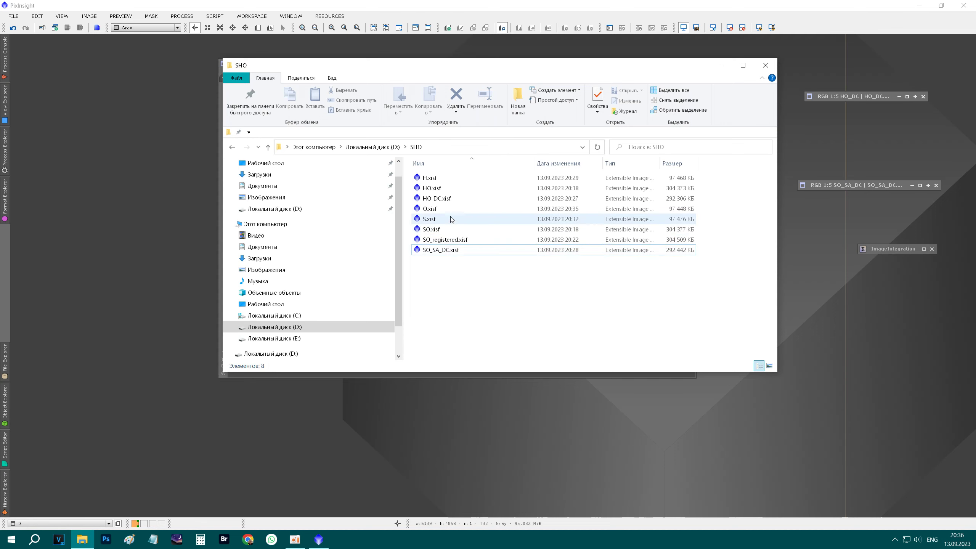
click(760, 65)
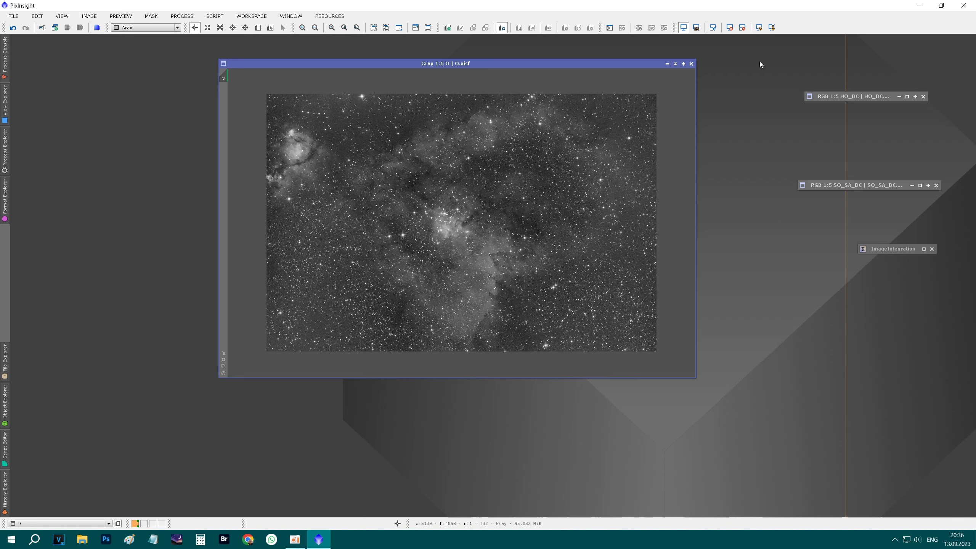
Step: Close the O image and place the LRGBCombination tool near the workspace centre
click(691, 64)
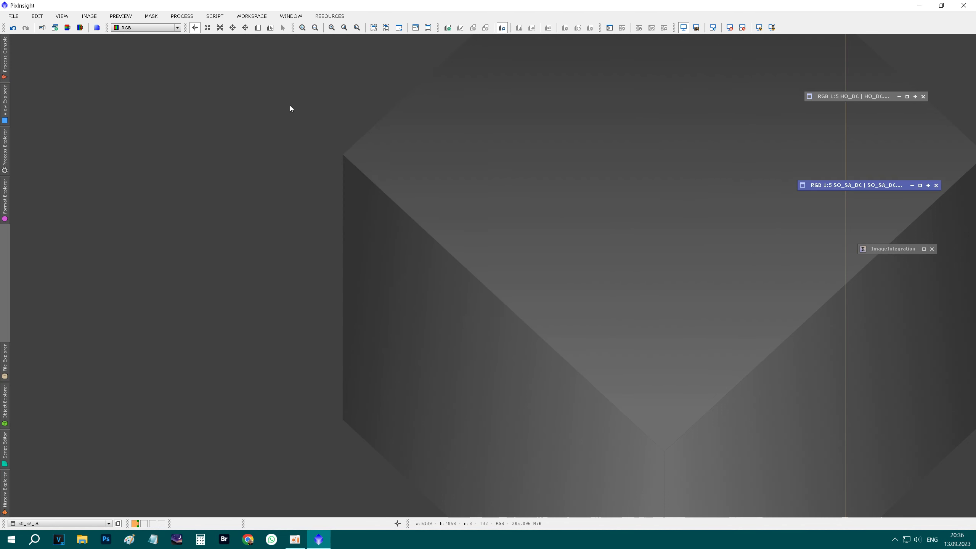
click(180, 16)
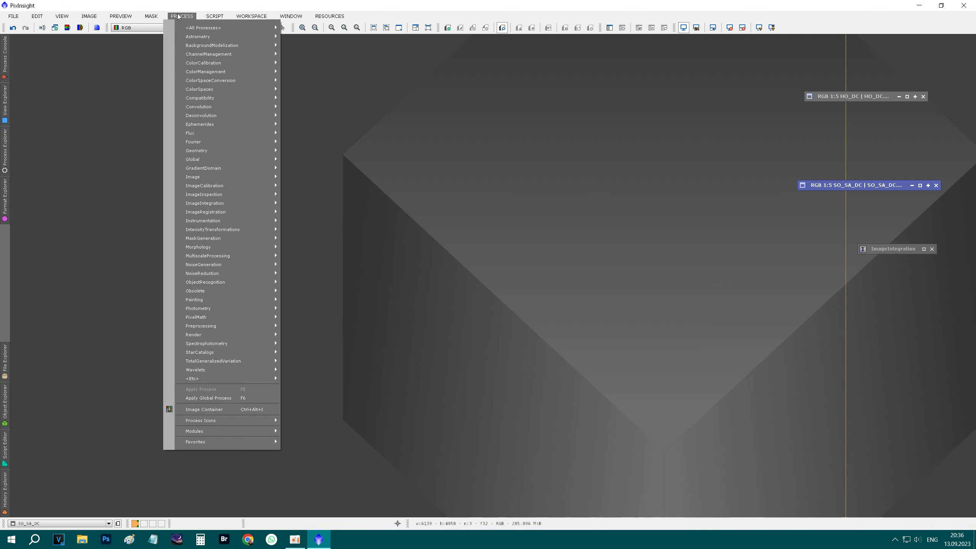
mouse_move(203, 28)
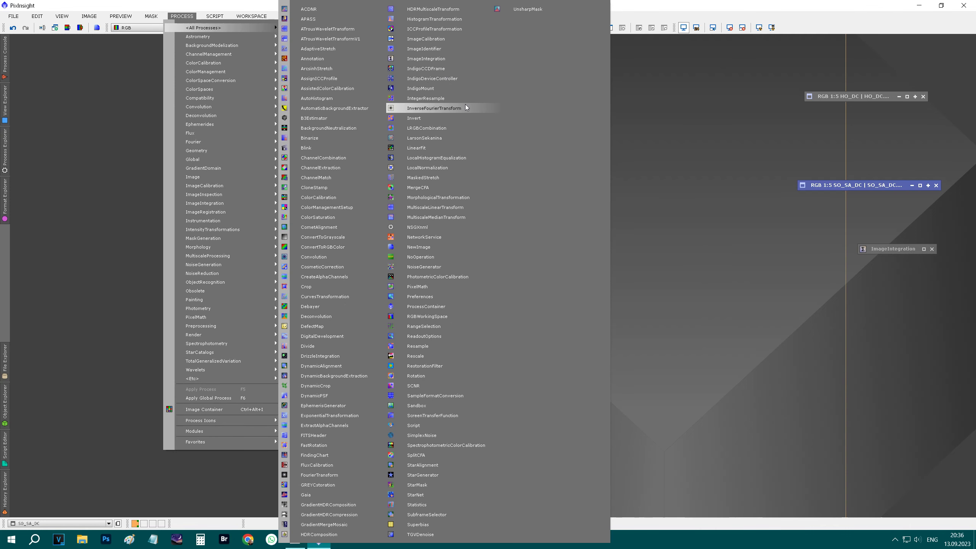
click(449, 128)
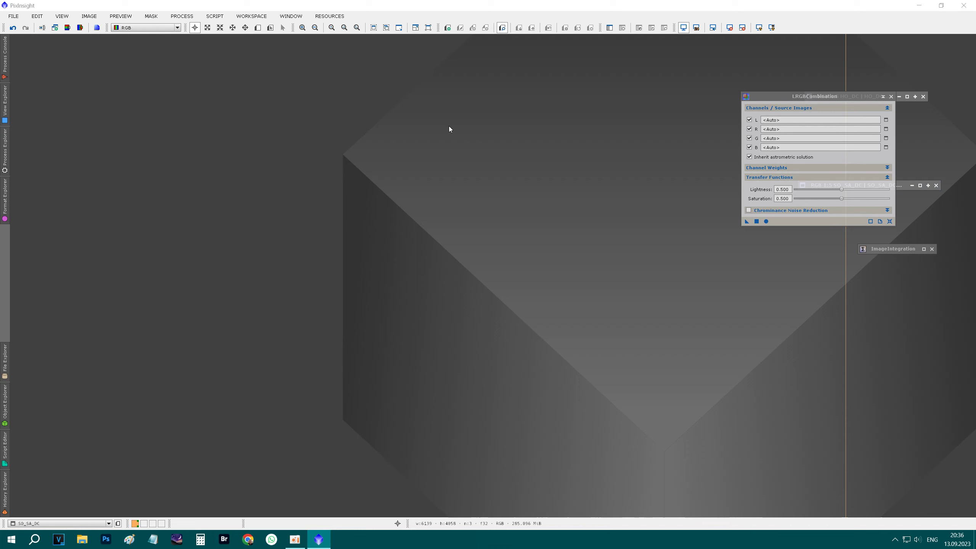
drag(776, 94, 403, 122)
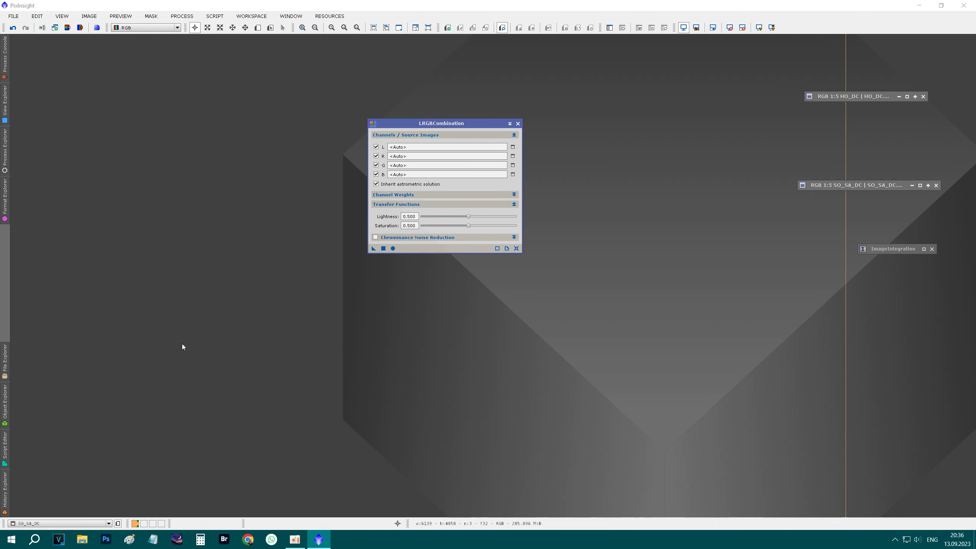
Step: Browse to the SHO folder on drive D in File Explorer
click(82, 539)
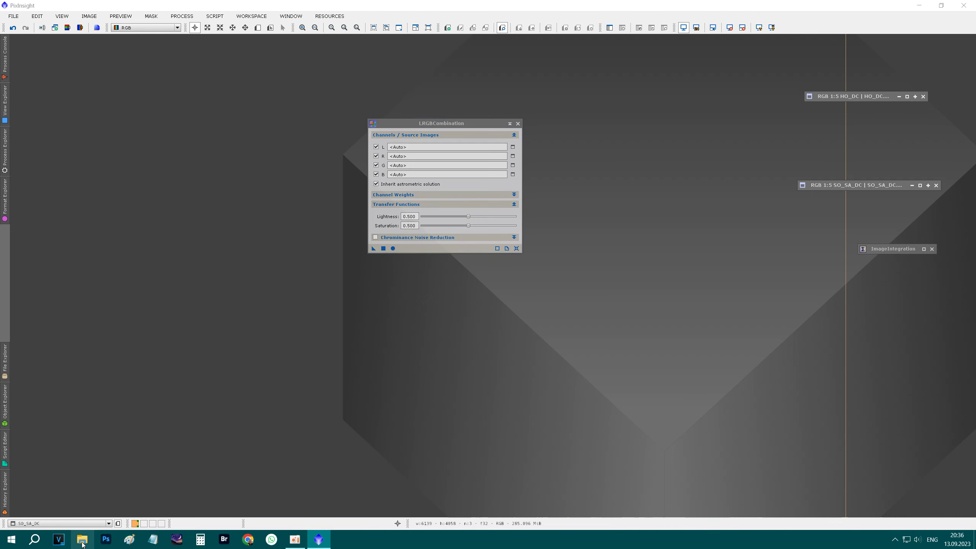
click(588, 289)
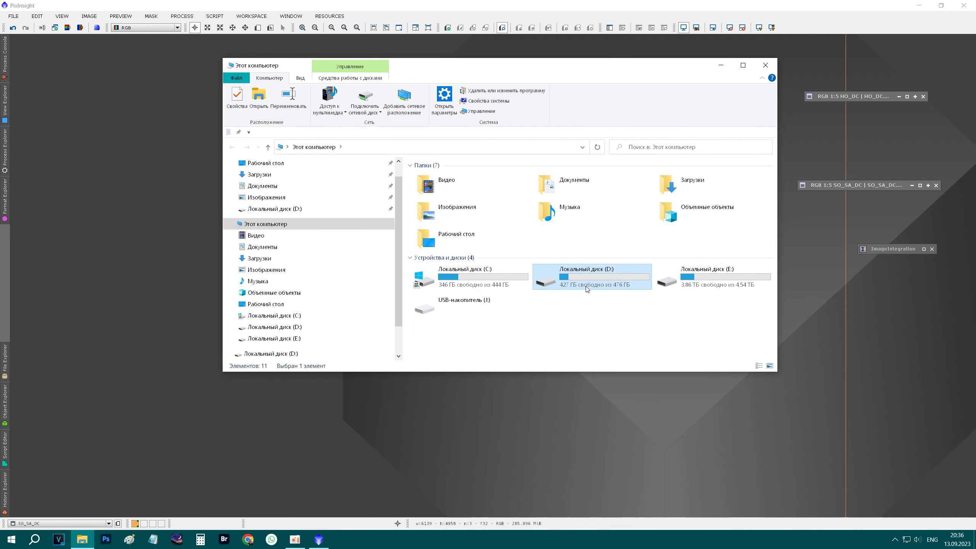
double_click(588, 289)
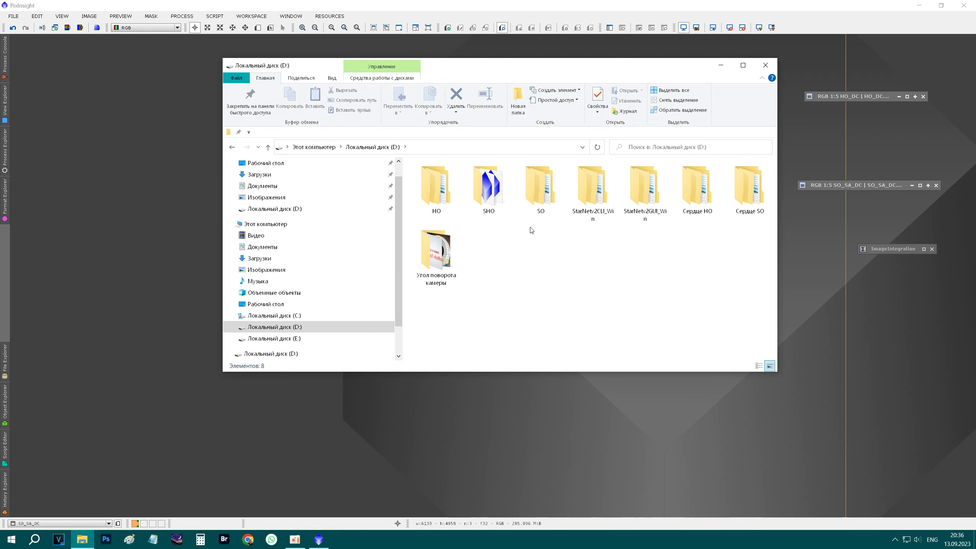
double_click(507, 208)
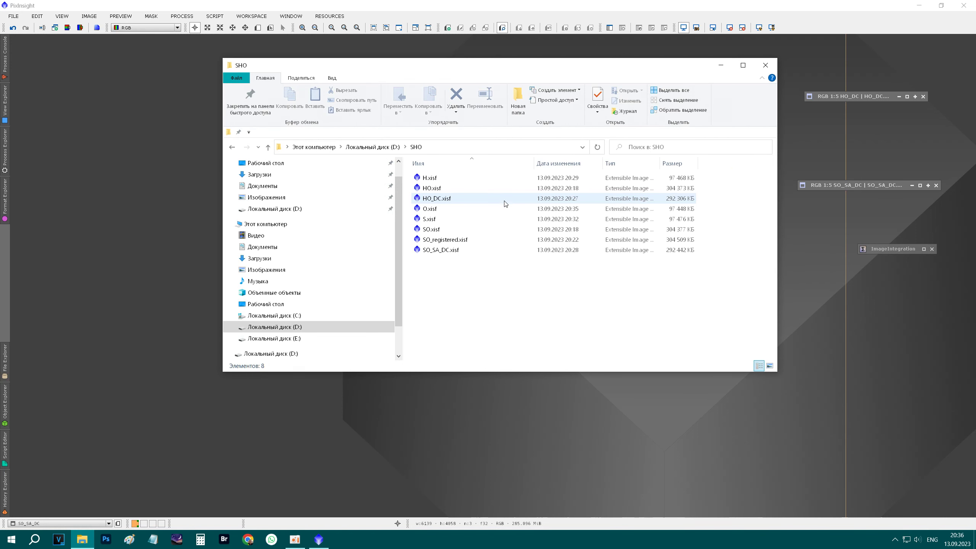
Step: Drag H.xisf, O.xisf and S.xisf onto the PixInsight workspace and minimize Explorer
click(460, 178)
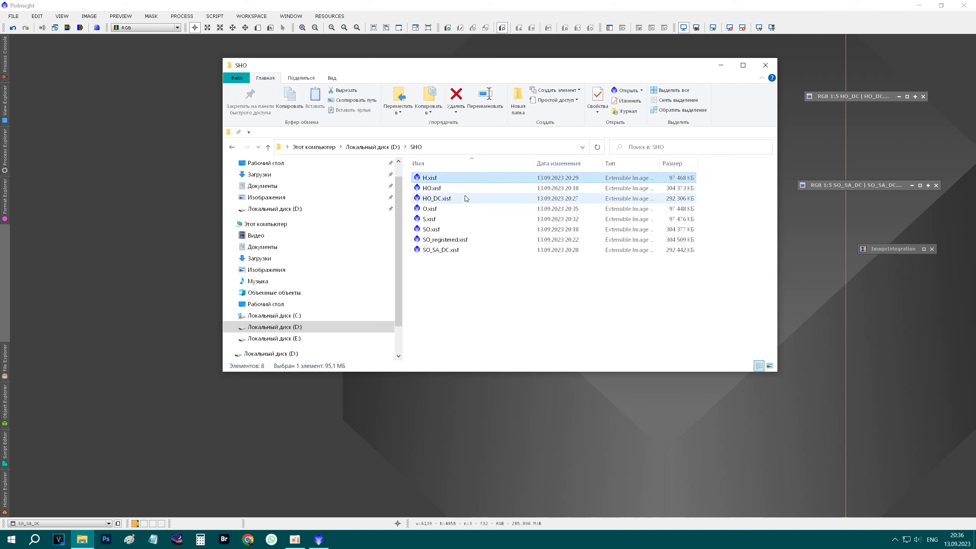
ctrl+click(470, 209)
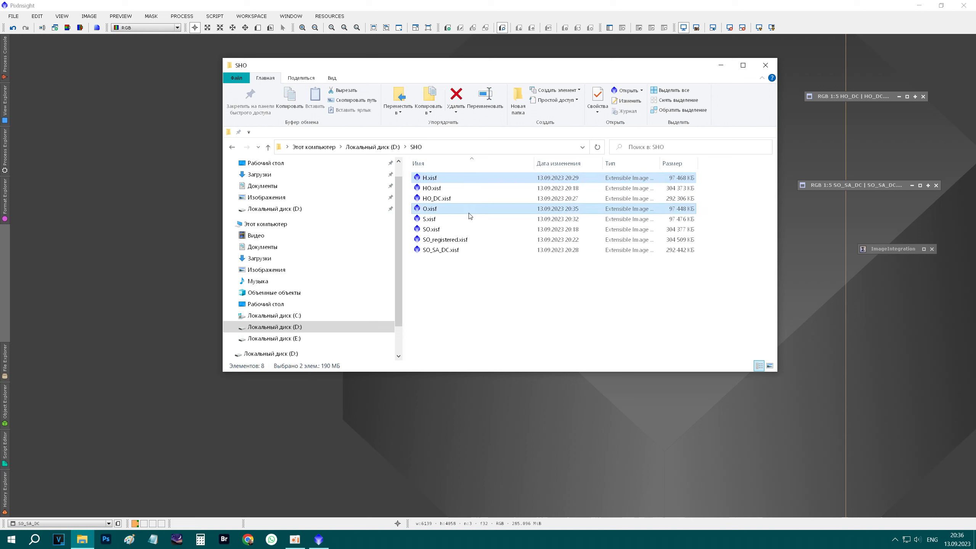
ctrl+click(469, 218)
drag(473, 178, 161, 170)
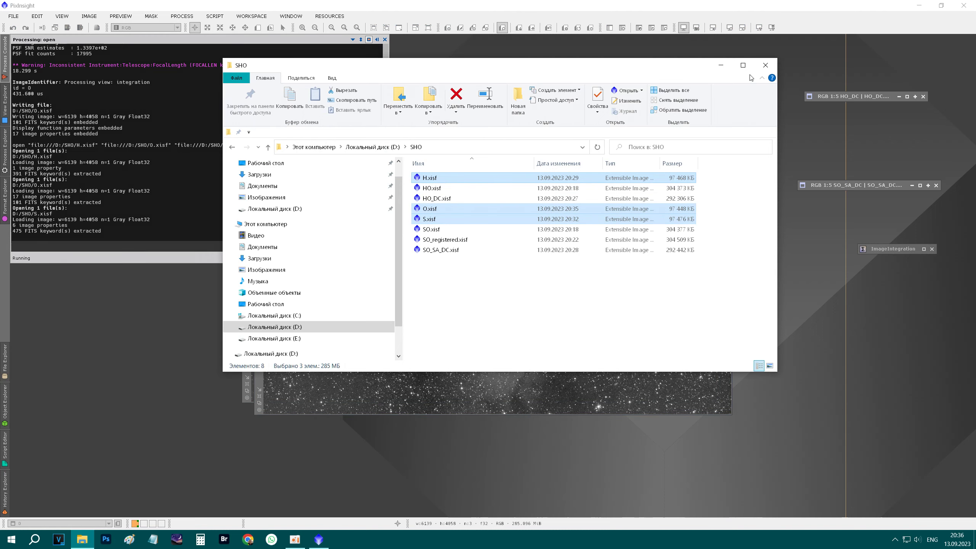
click(721, 68)
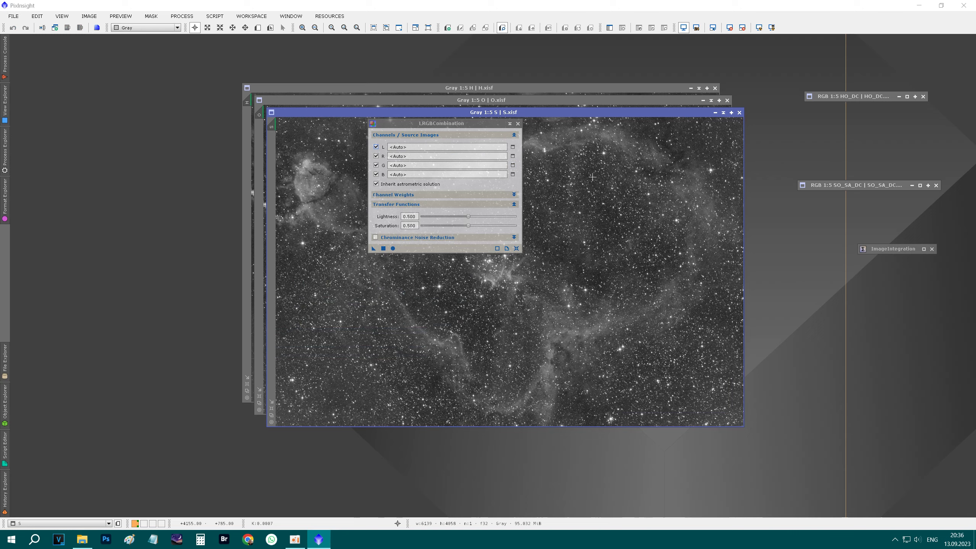
Step: Spread the H, O and S image windows apart across the workspace
drag(642, 112, 818, 212)
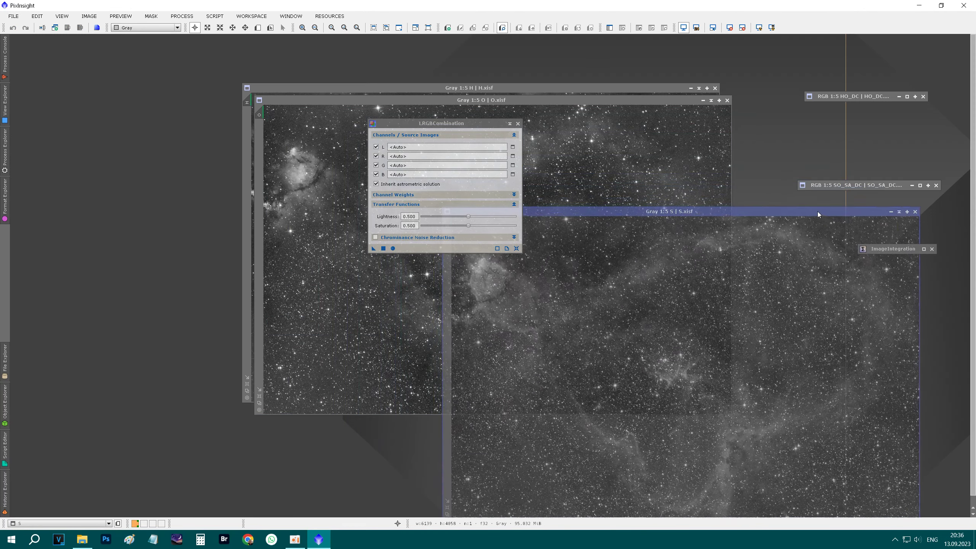
drag(460, 100, 127, 177)
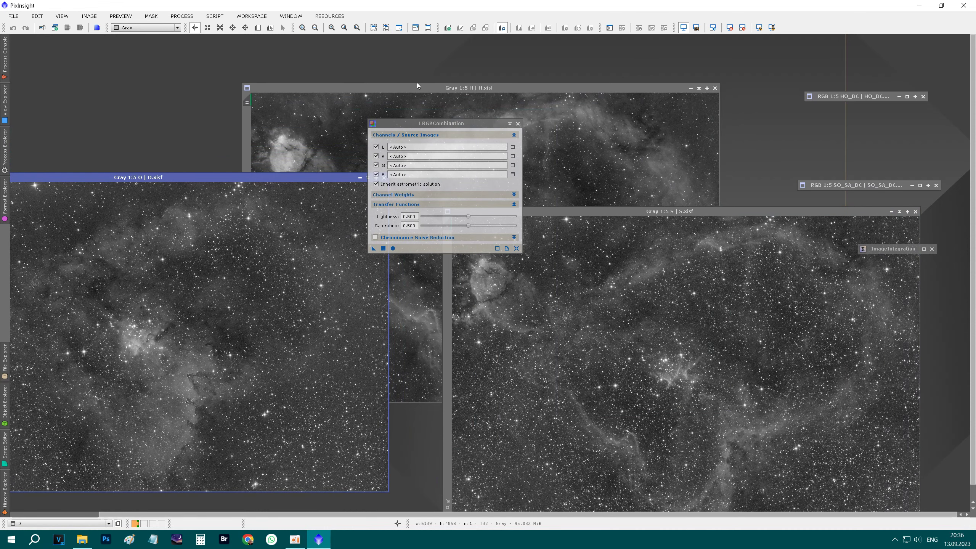
drag(418, 85, 458, 54)
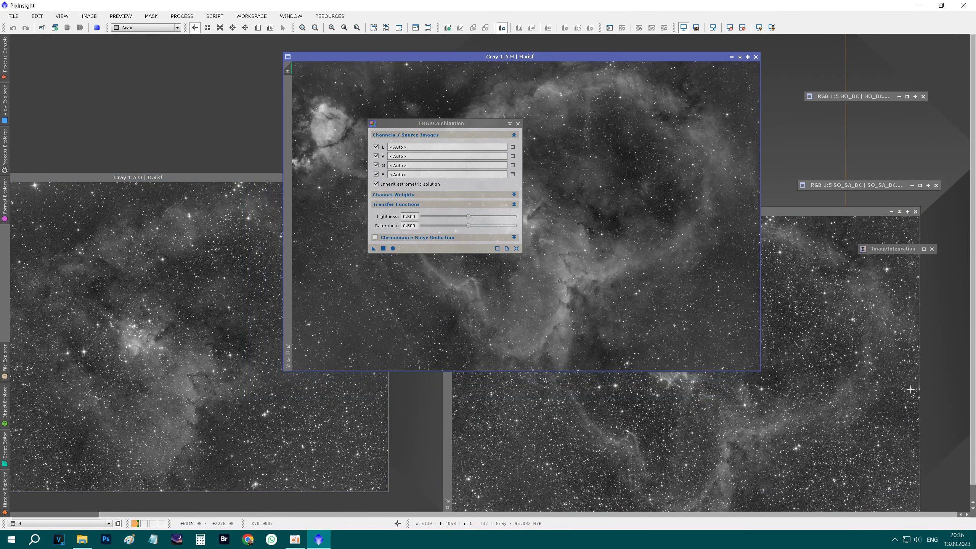
click(860, 212)
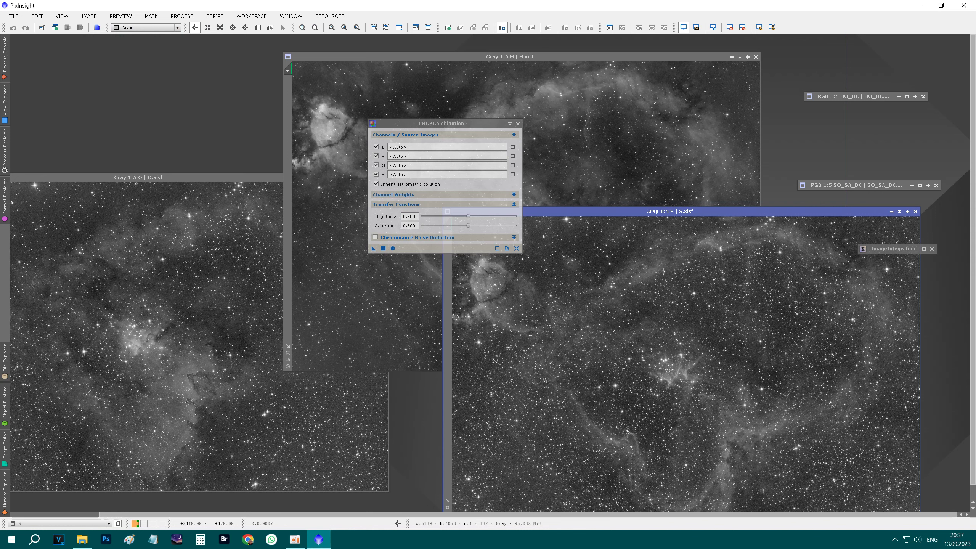
drag(630, 214, 629, 282)
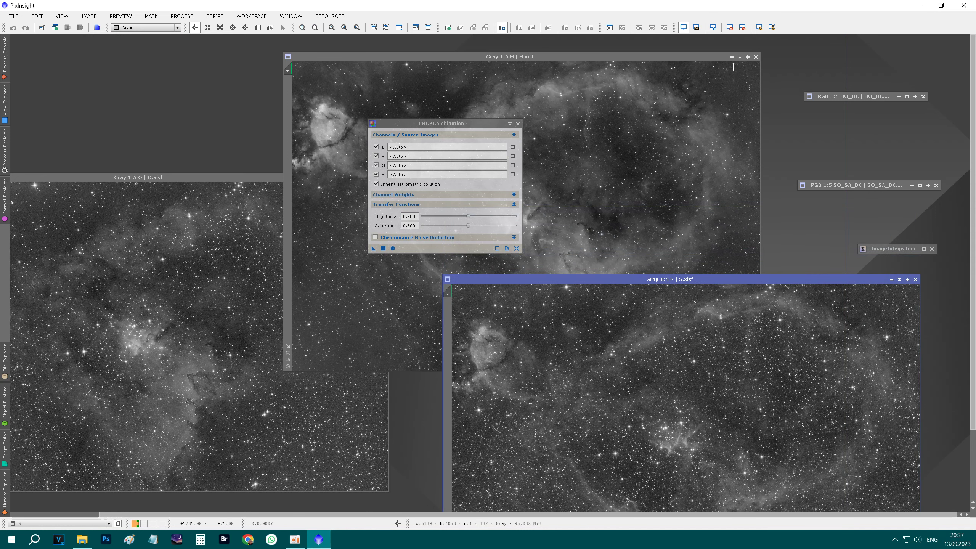
Step: Adjust the zoom and uncheck the L channel in LRGBCombination, leaving R, G, B on Auto
scroll(722, 129, down, 2)
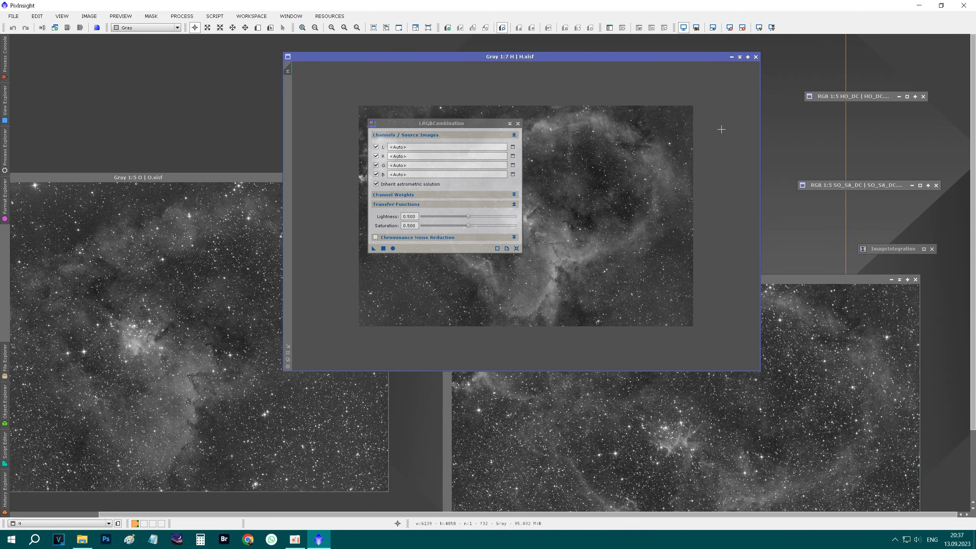
scroll(721, 129, up, 1)
scroll(681, 170, up, 2)
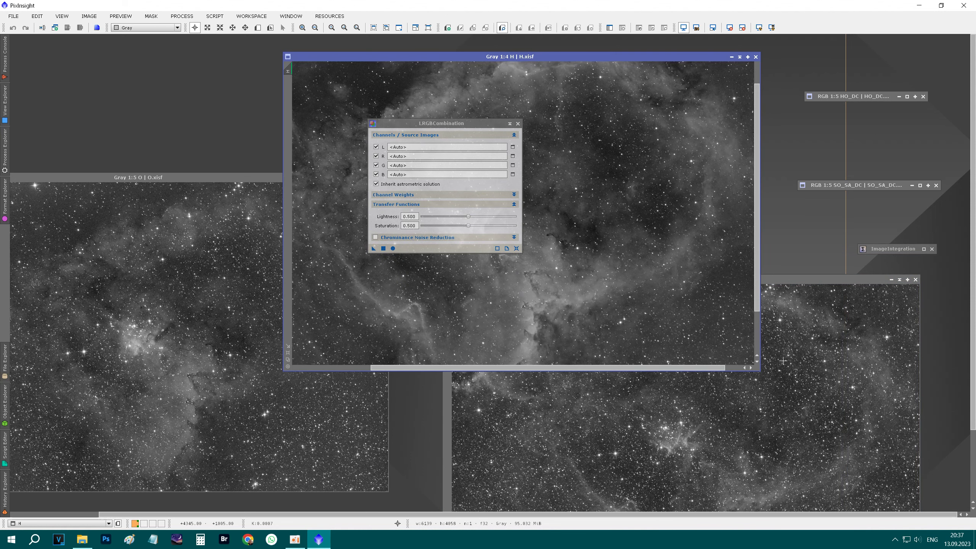
click(787, 357)
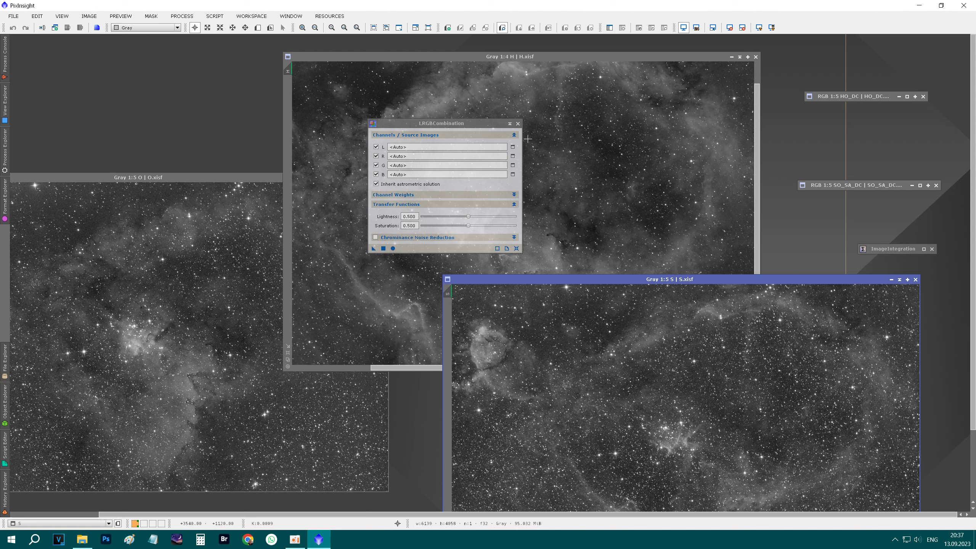
click(490, 121)
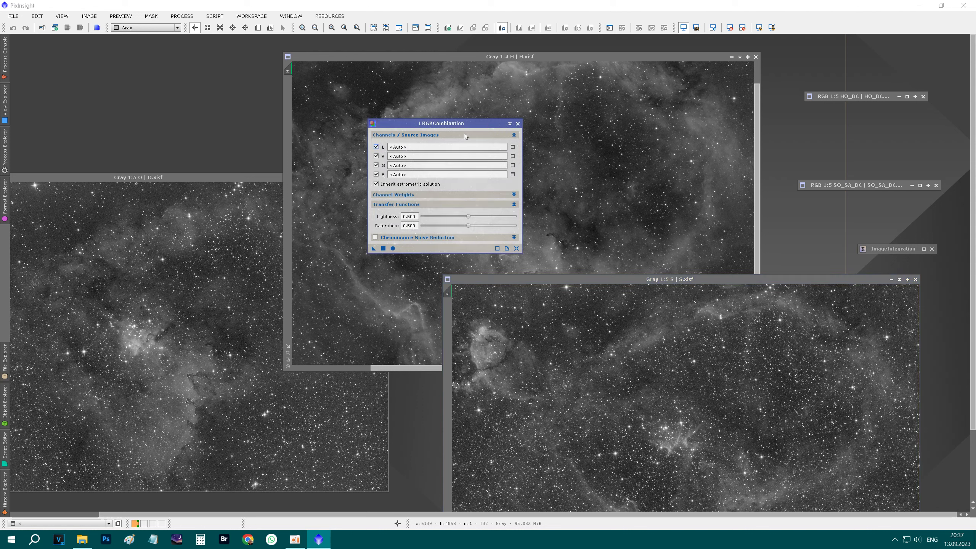
click(376, 147)
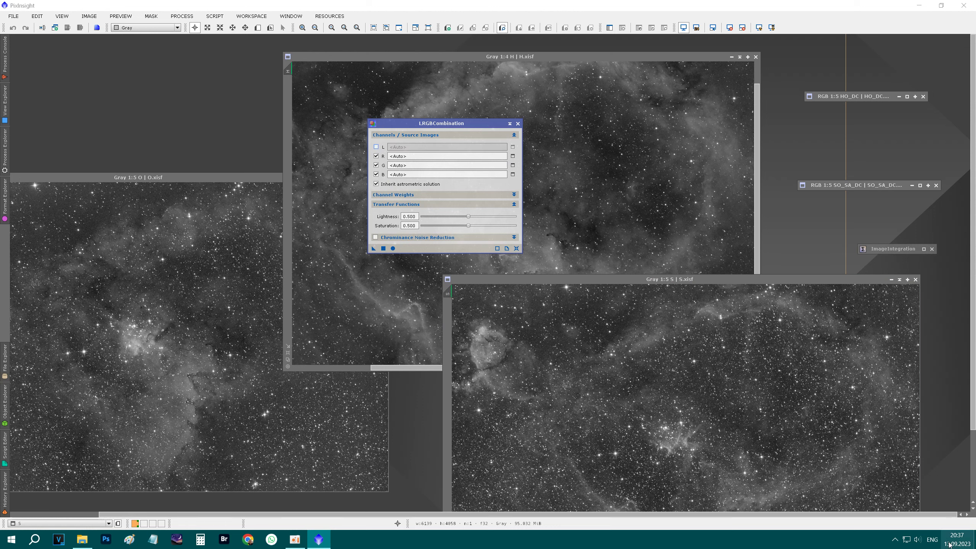
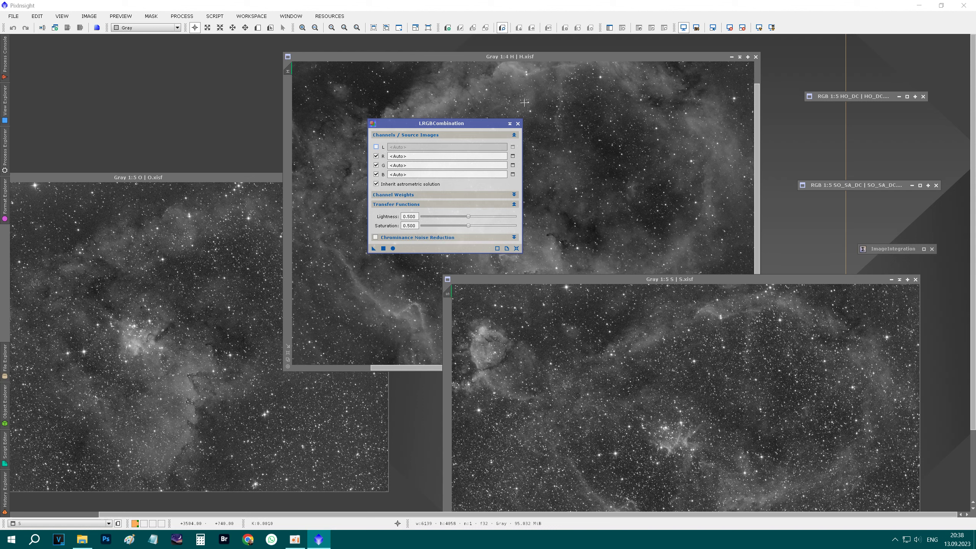
Step: Assign the S image to the red channel in LRGBCombination, replacing an initial H pick
click(513, 156)
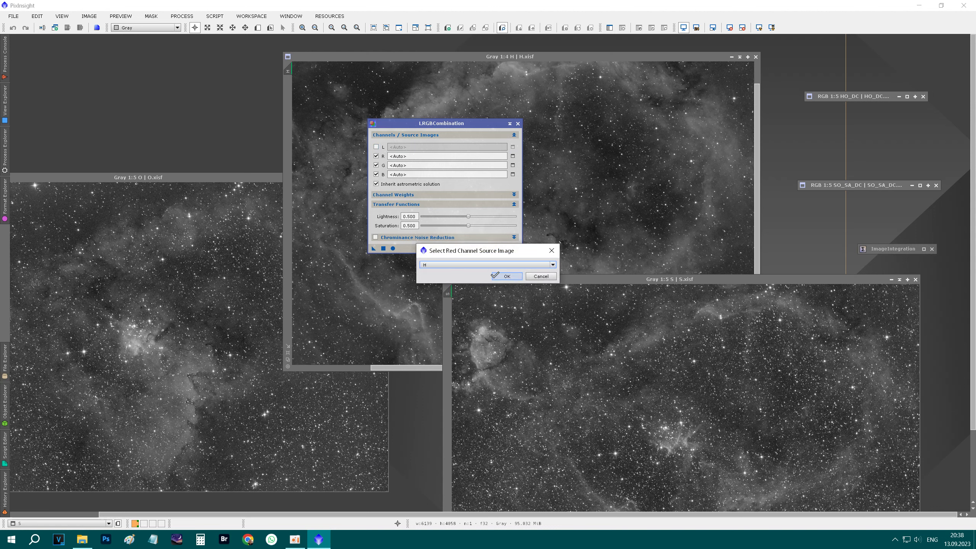
click(505, 276)
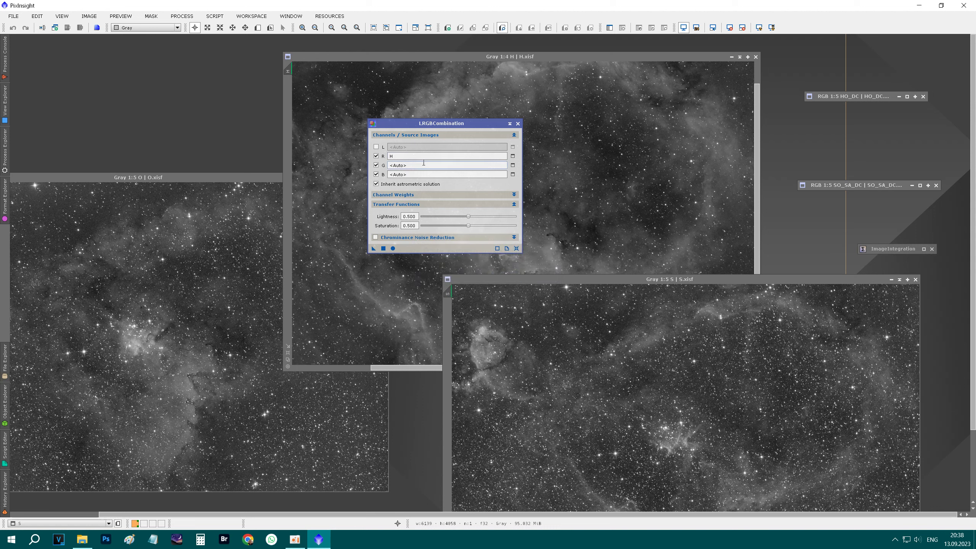
click(513, 166)
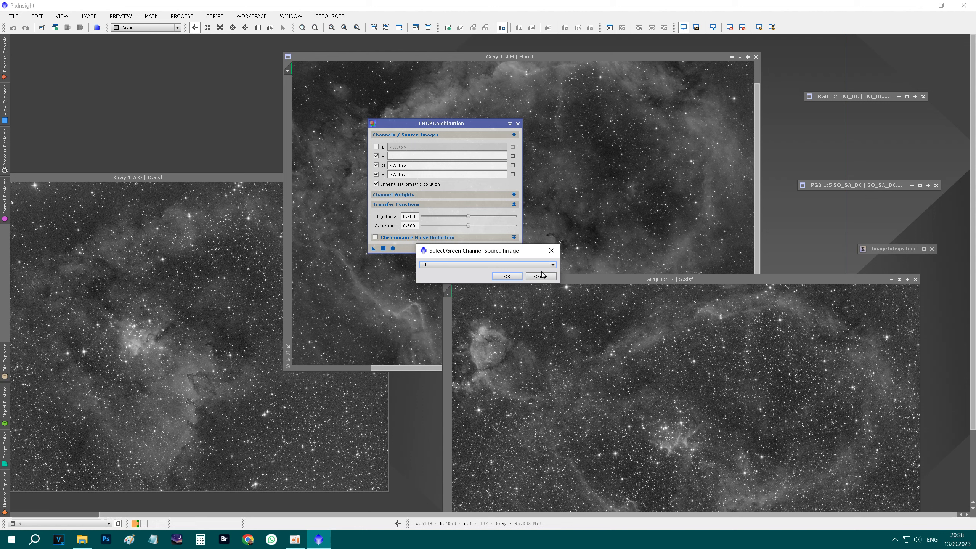
click(541, 276)
click(513, 156)
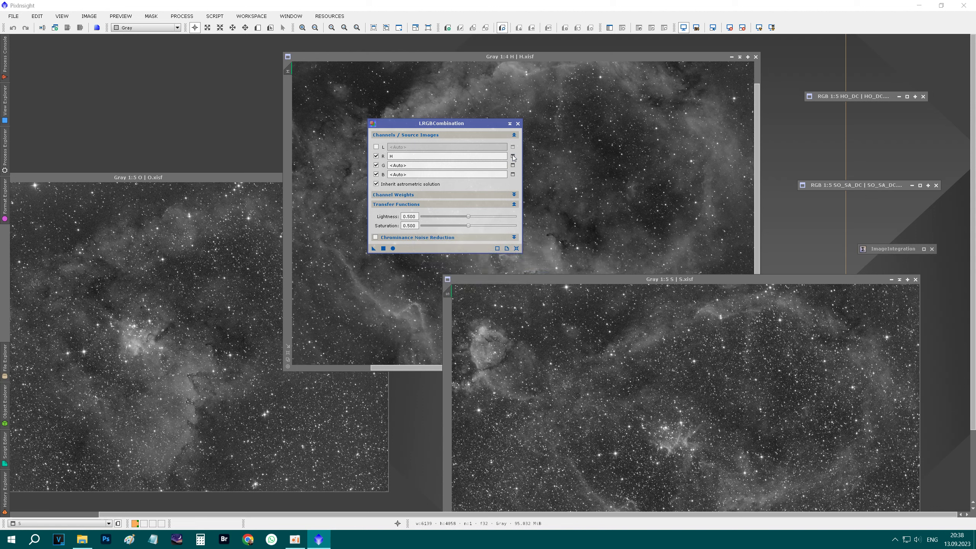
click(537, 265)
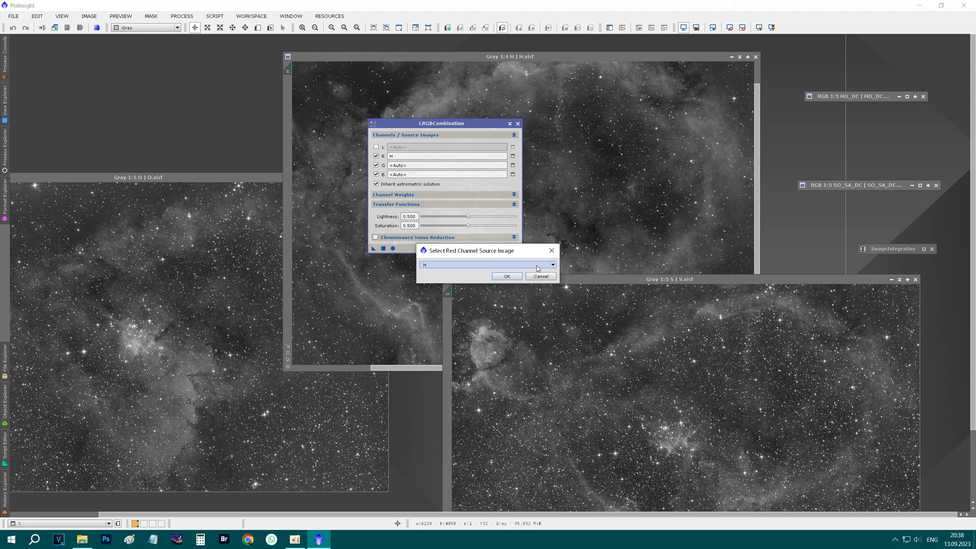
click(503, 283)
click(507, 276)
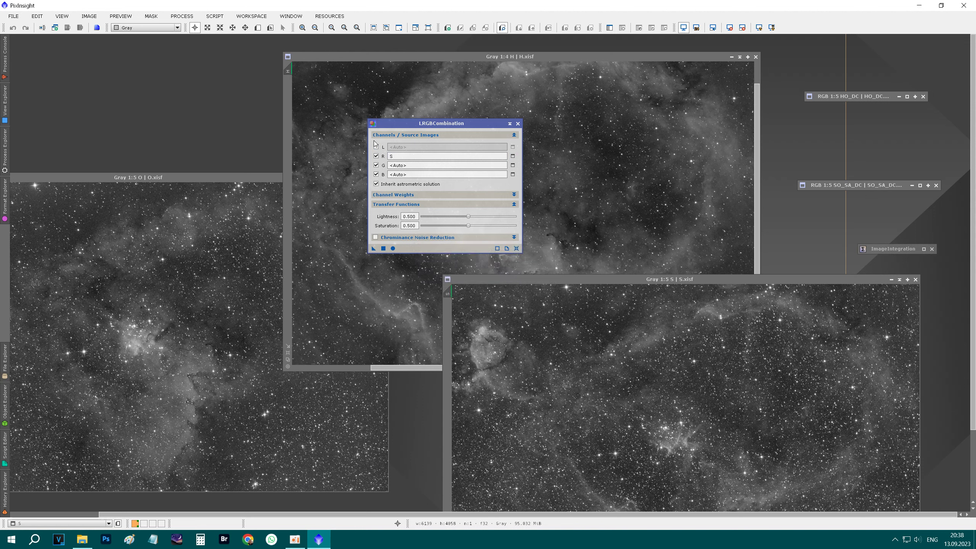
Step: Assign H to the green channel and O to the blue channel
click(513, 165)
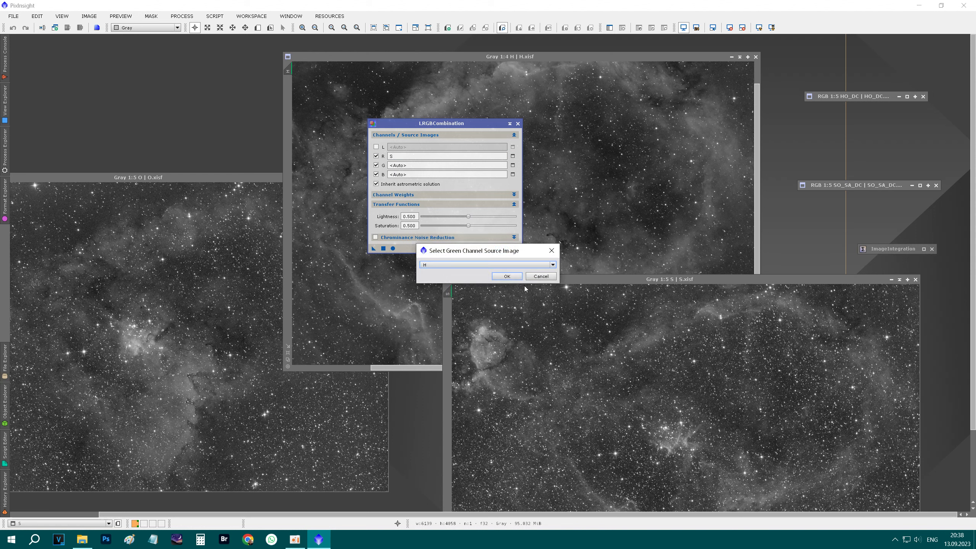
click(516, 274)
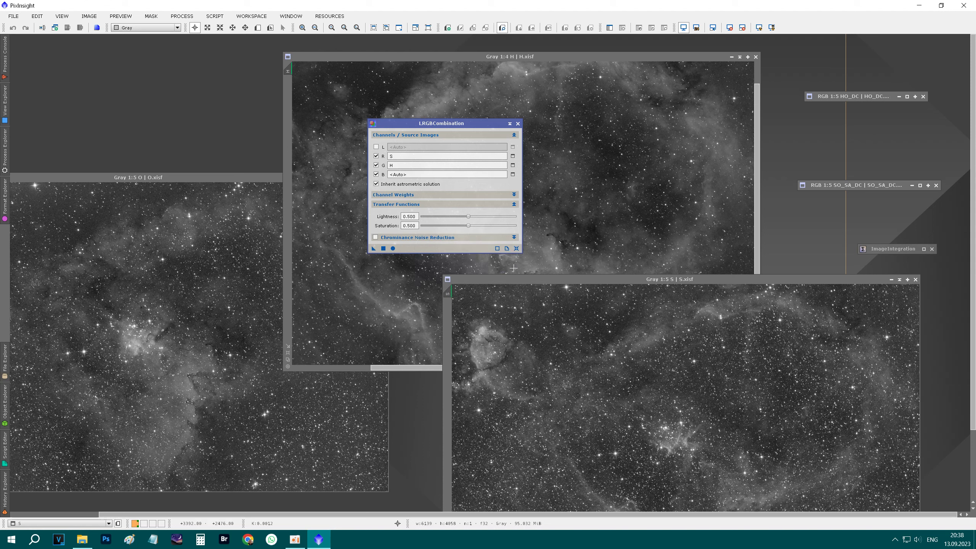
click(513, 175)
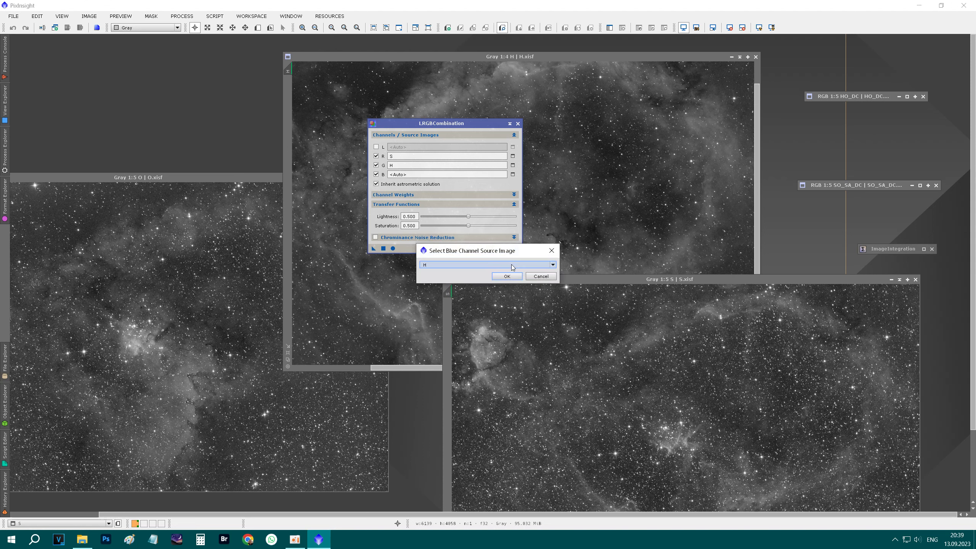
click(512, 267)
click(461, 280)
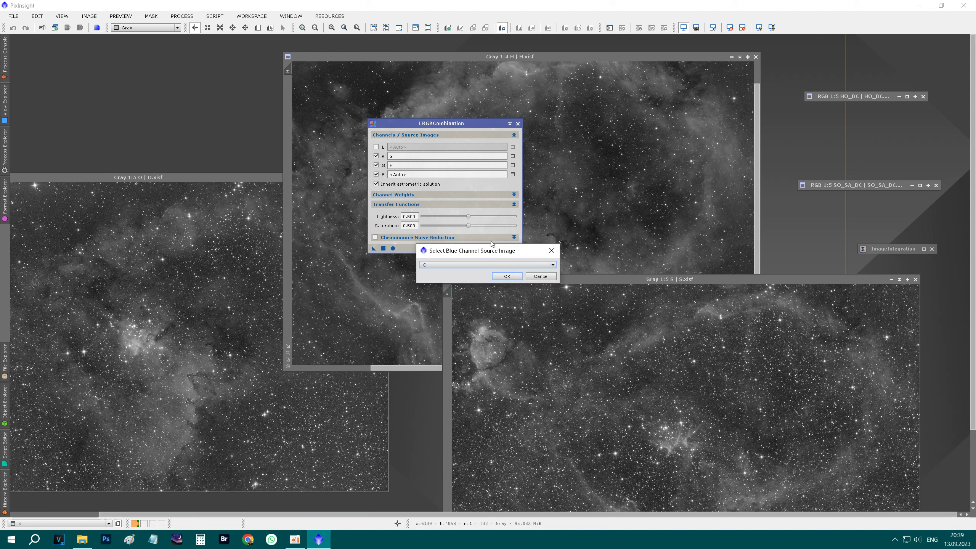
click(507, 276)
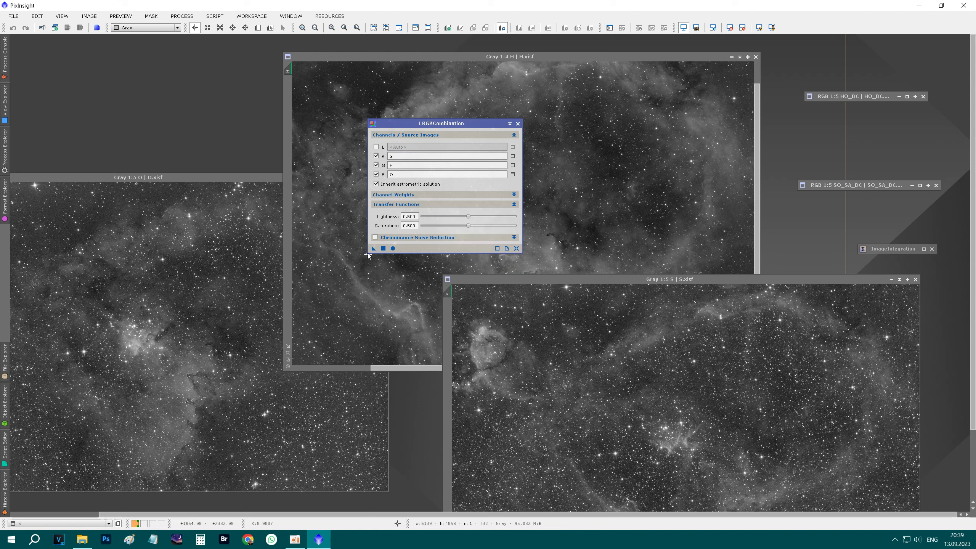
Step: Combine the channels into new colour image Image23 and auto-stretch it with STF
click(383, 249)
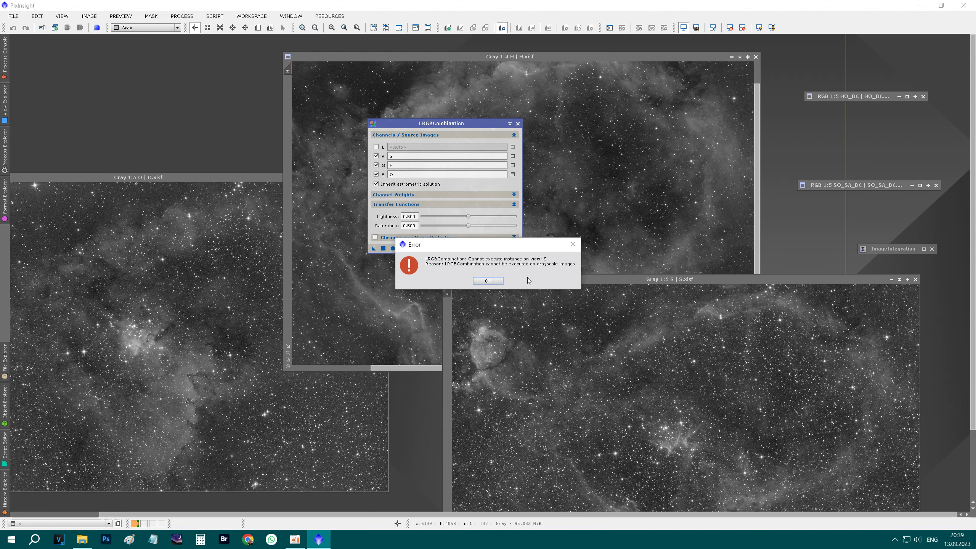
click(489, 281)
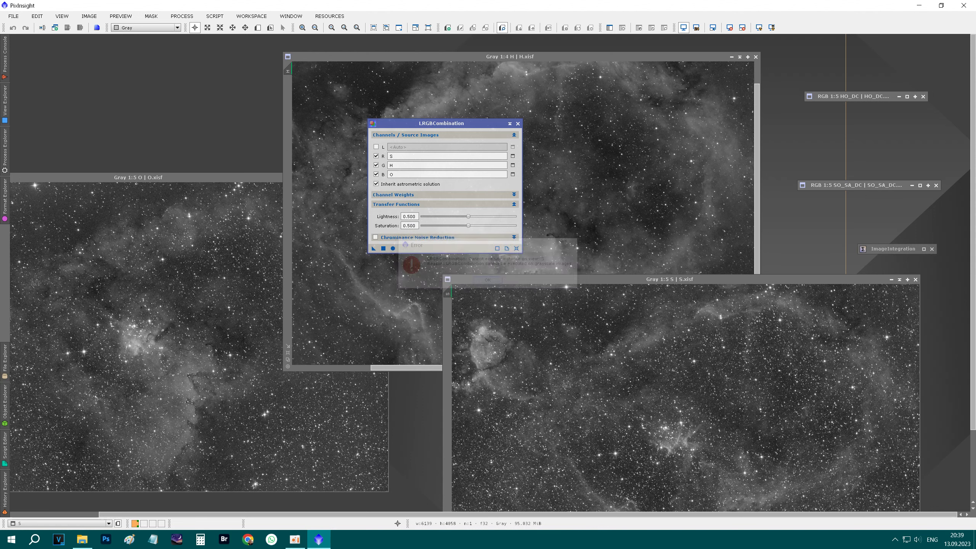
click(392, 248)
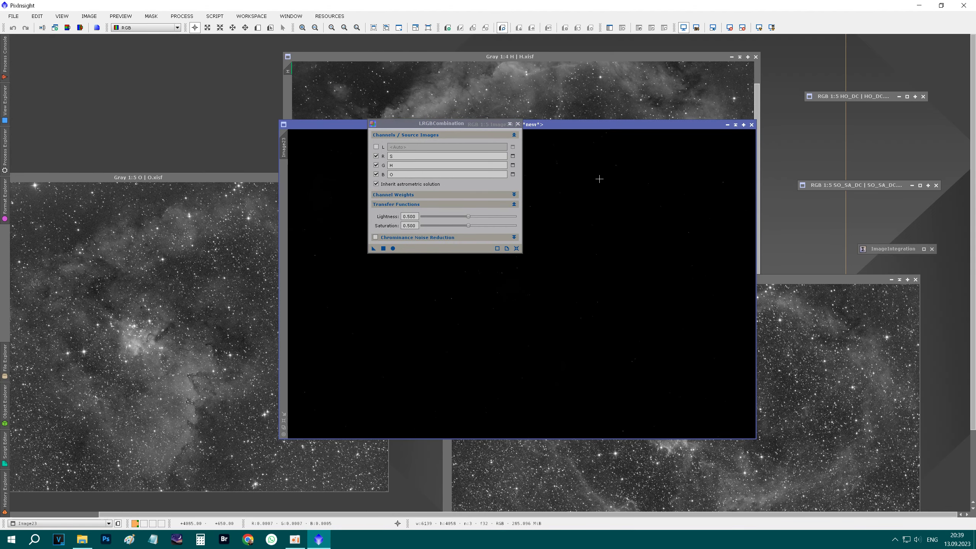
click(510, 124)
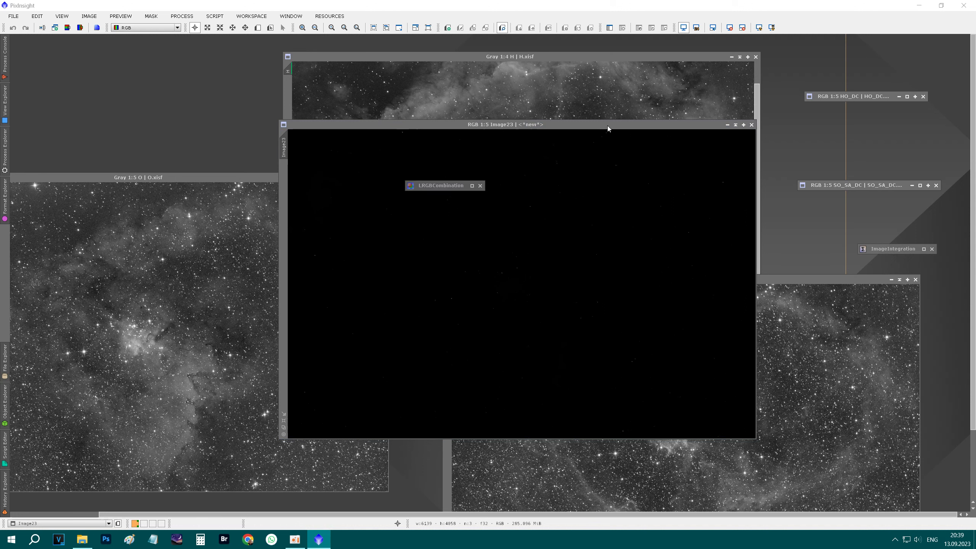
mouse_move(427, 188)
mouse_down()
mouse_move(129, 36)
mouse_move(123, 74)
mouse_up()
click(759, 27)
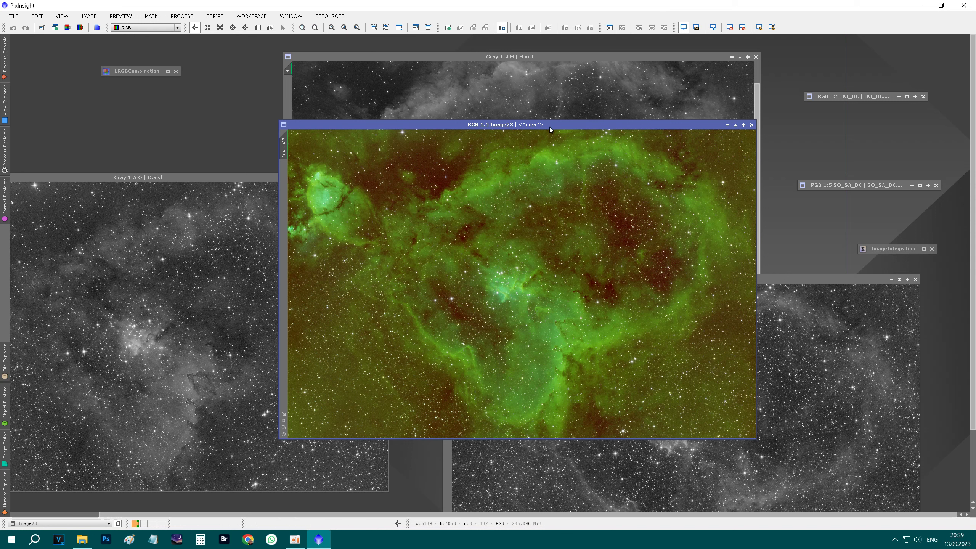
mouse_move(284, 147)
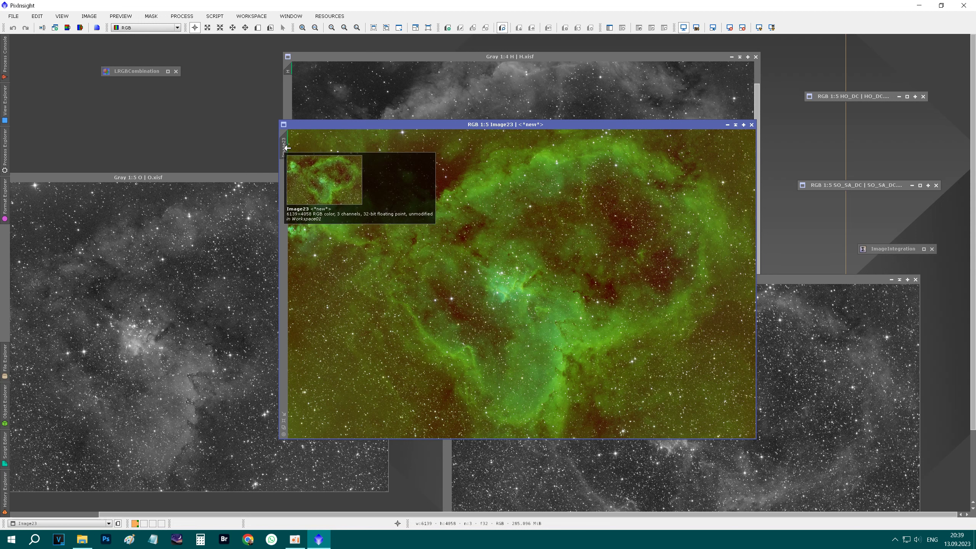
Step: Rename the combined image's identifier to SHO
double_click(284, 147)
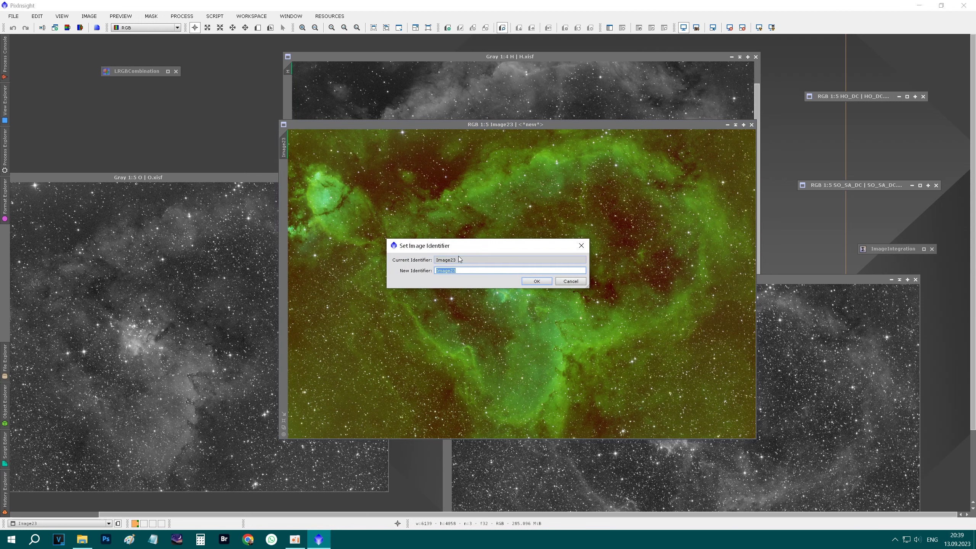
key(BackSpace)
text(SHO)
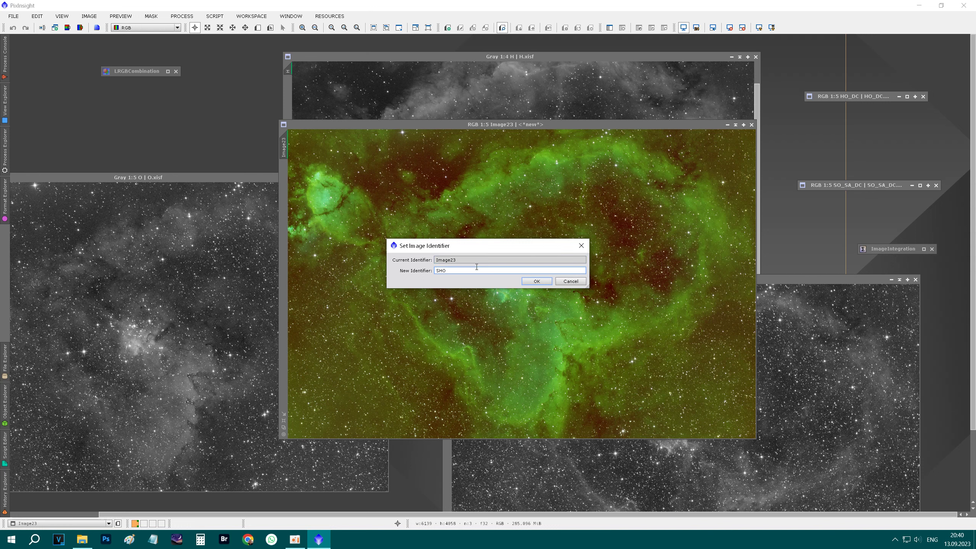
click(536, 281)
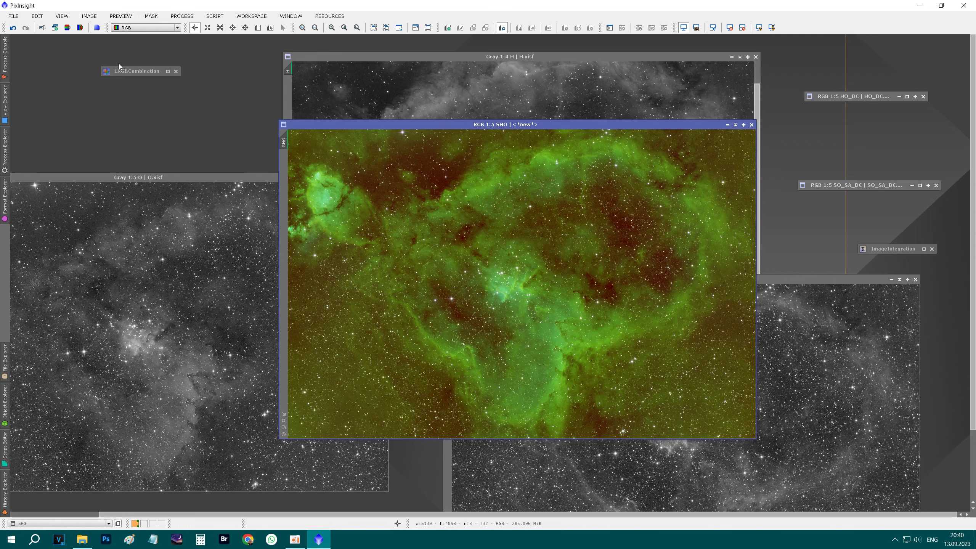
Step: Save the image as SHO.xisf, accepting the default XISF options
click(15, 16)
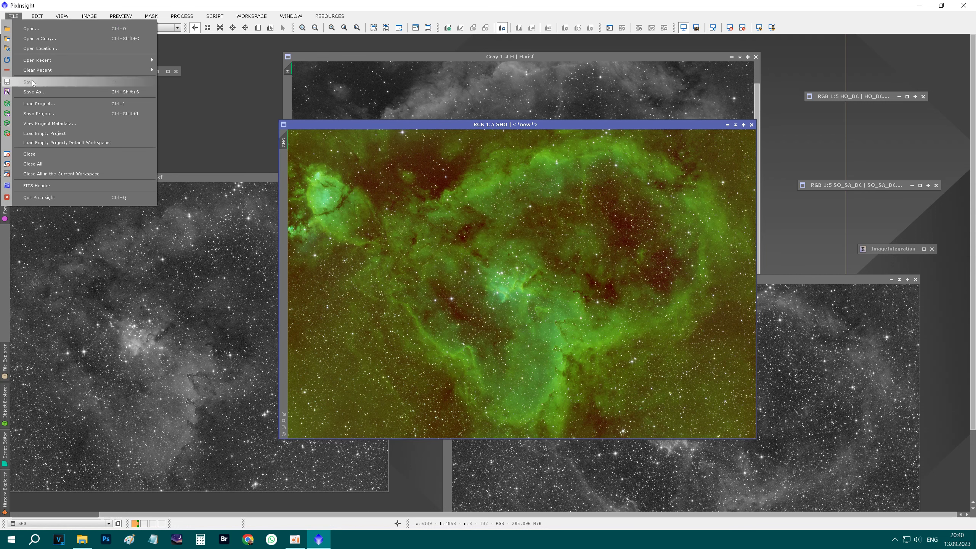
click(35, 92)
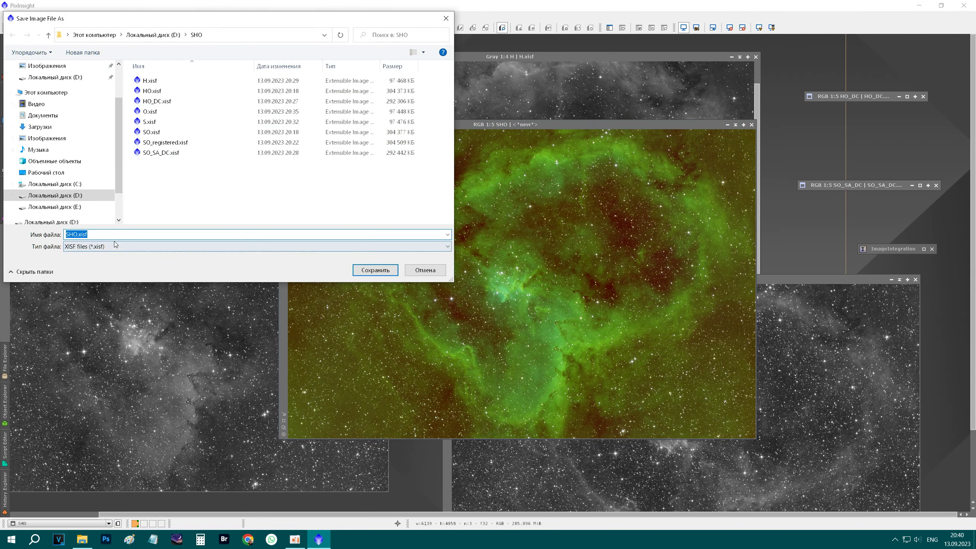
click(369, 270)
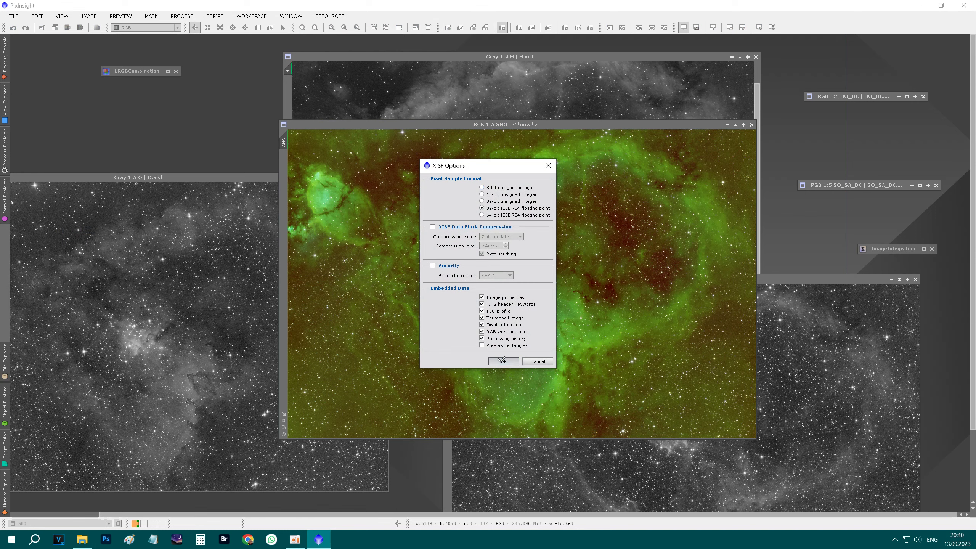
click(503, 362)
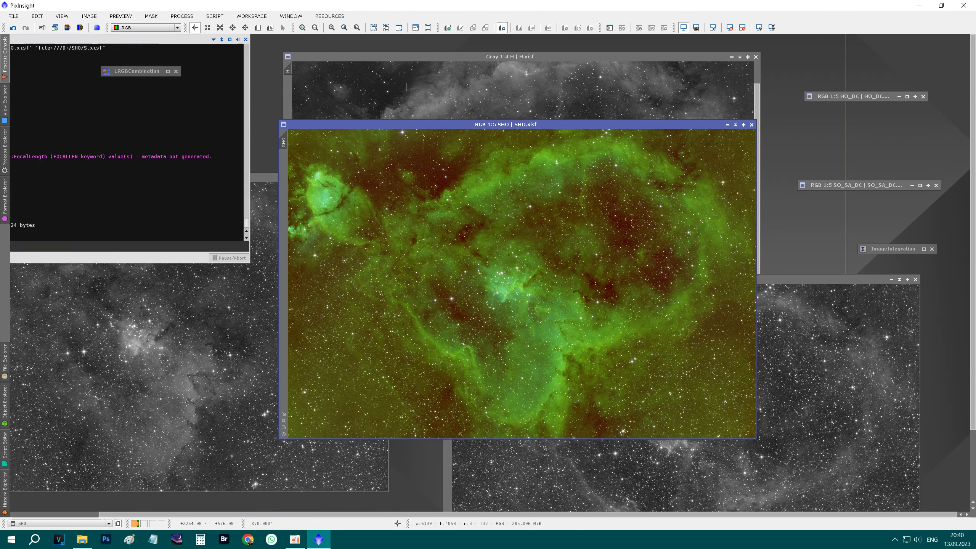
click(14, 16)
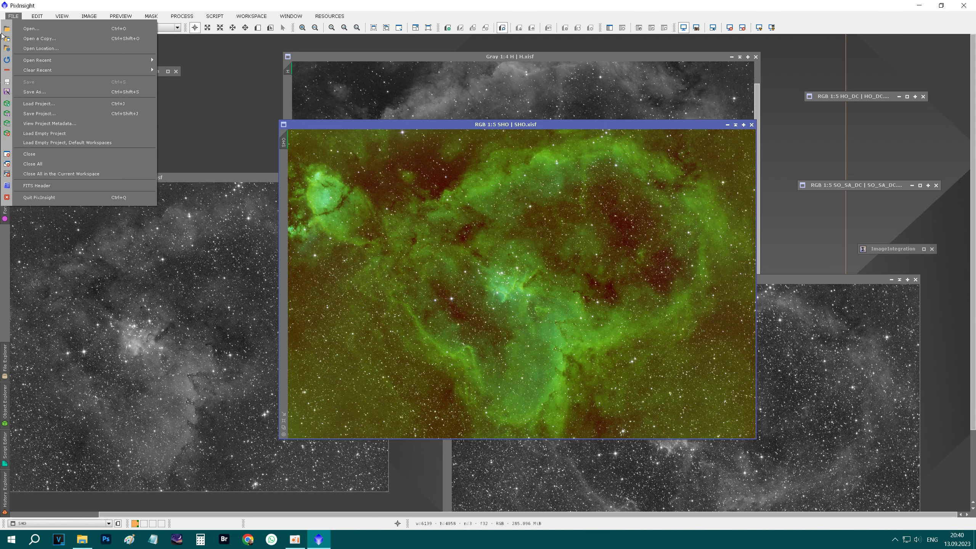
Step: Save a FITS copy of the image as SHO.fit in the SHO folder
click(40, 92)
click(137, 247)
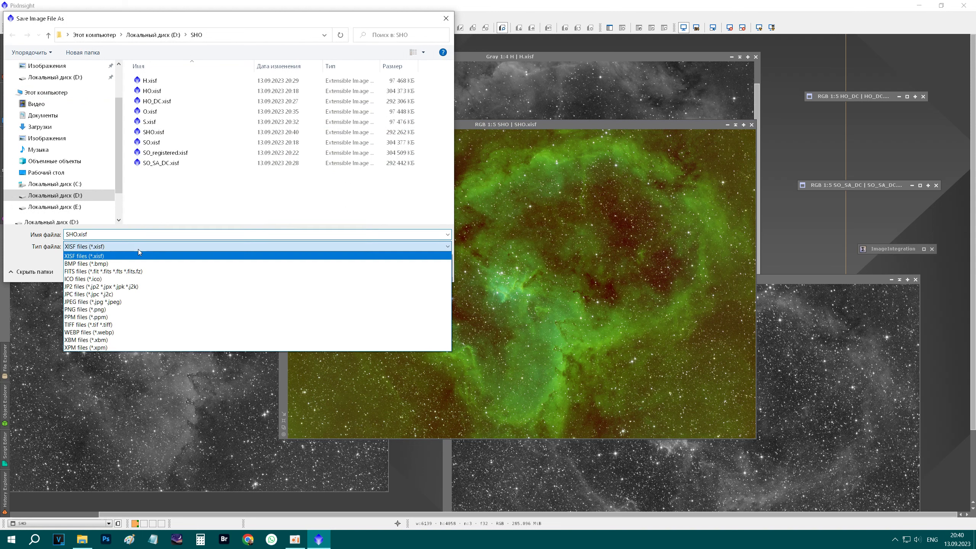
click(125, 271)
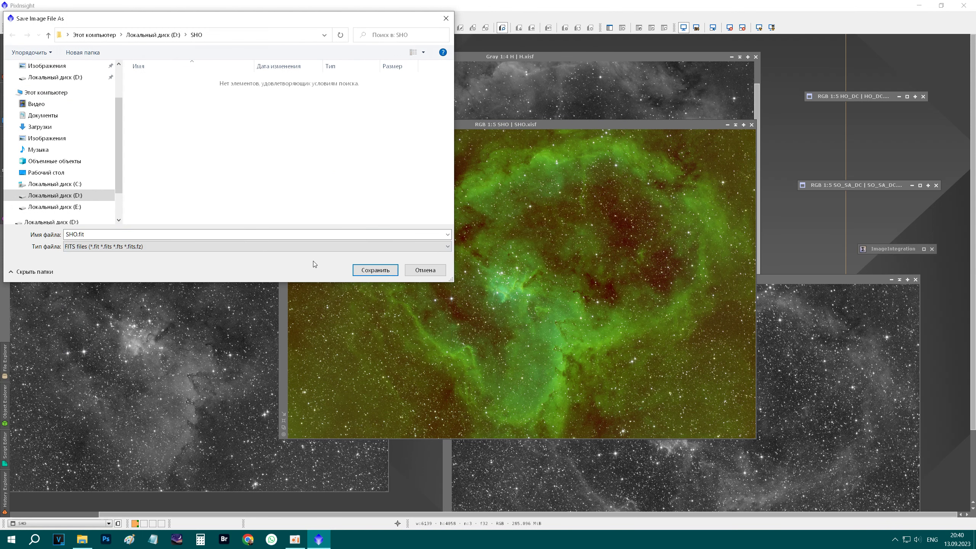
click(369, 270)
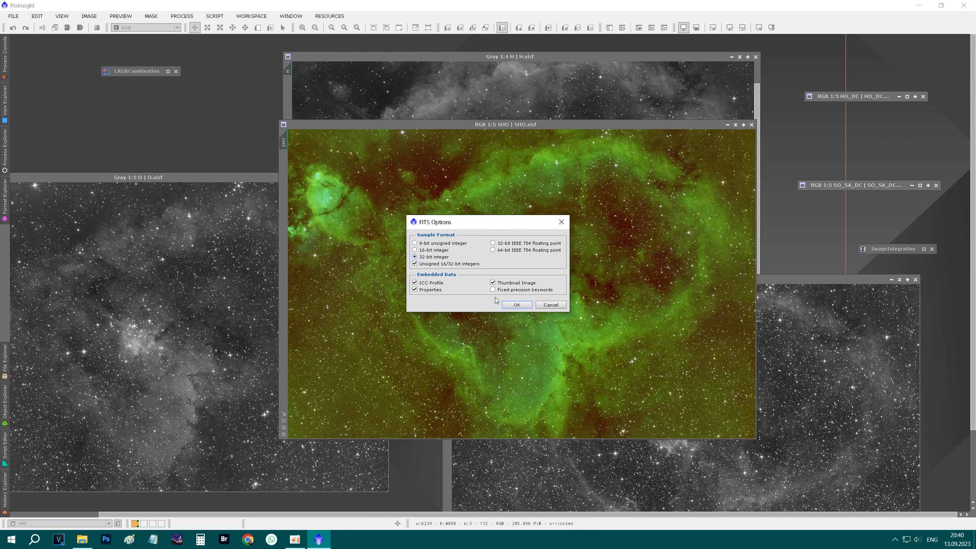
click(508, 305)
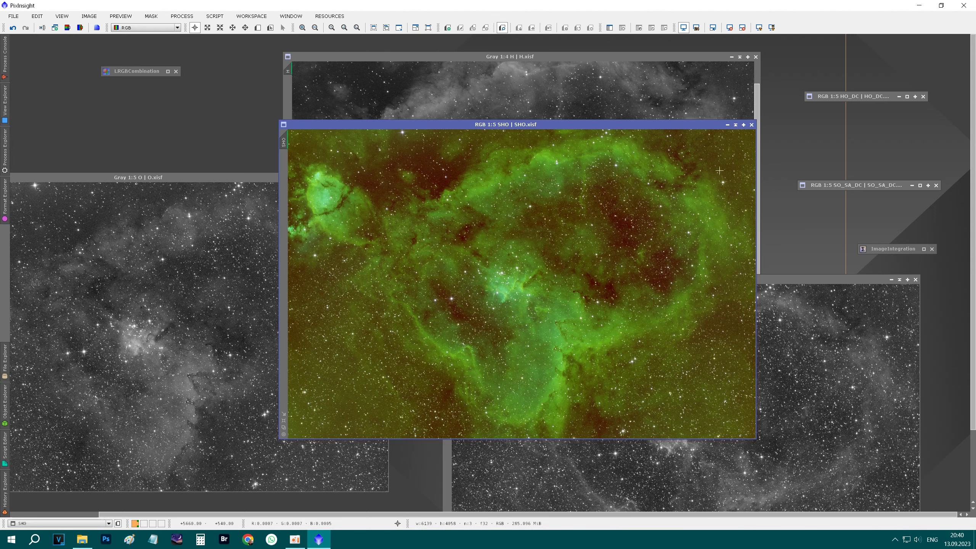
click(82, 539)
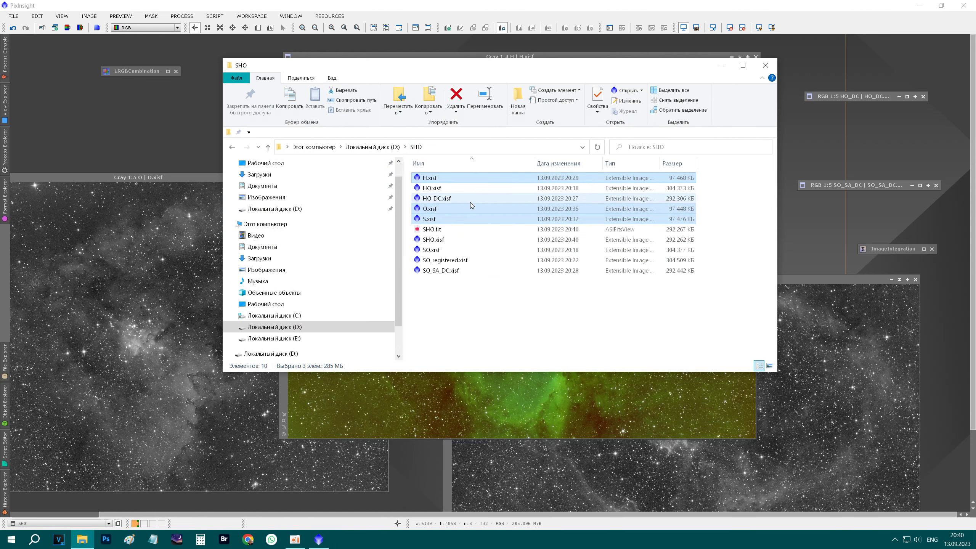
Step: Select SHO.fit in Explorer, minimize PixInsight and launch Siril from the desktop
click(481, 230)
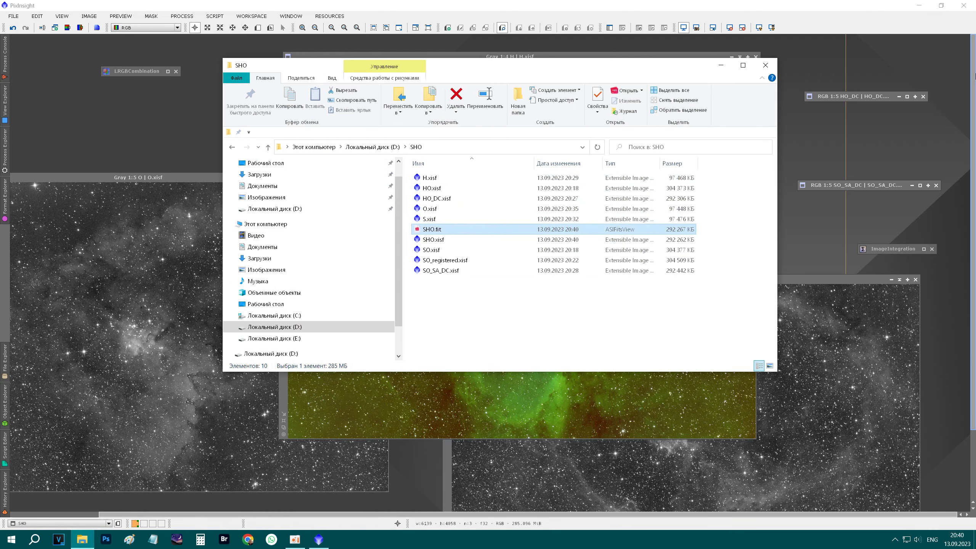
click(927, 5)
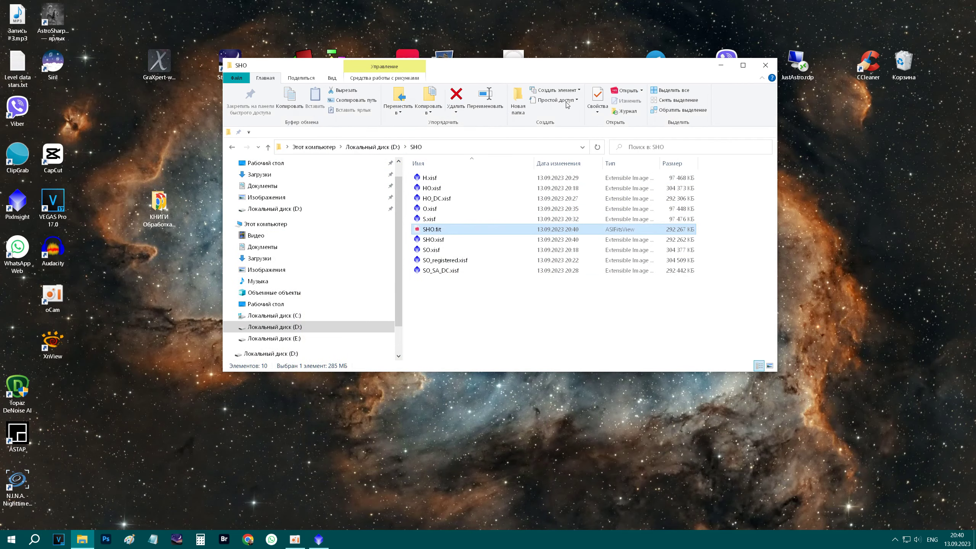
click(56, 67)
double_click(57, 67)
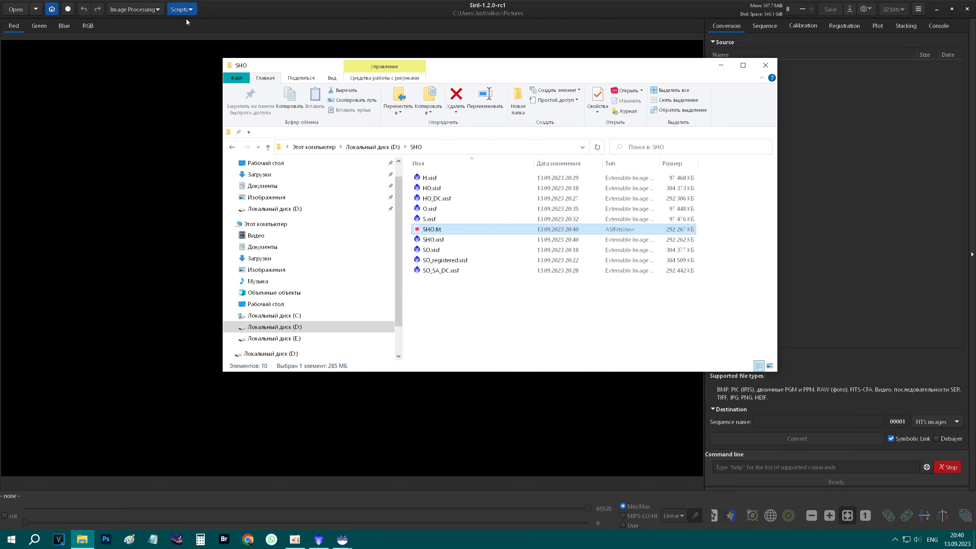
Step: Open SHO.fit from the SHO folder on drive D in Siril
click(130, 10)
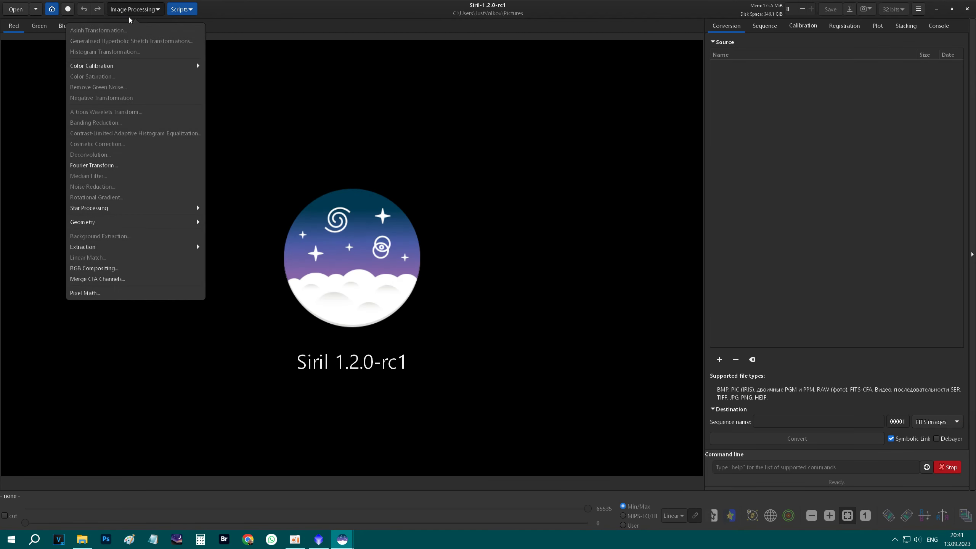
click(315, 177)
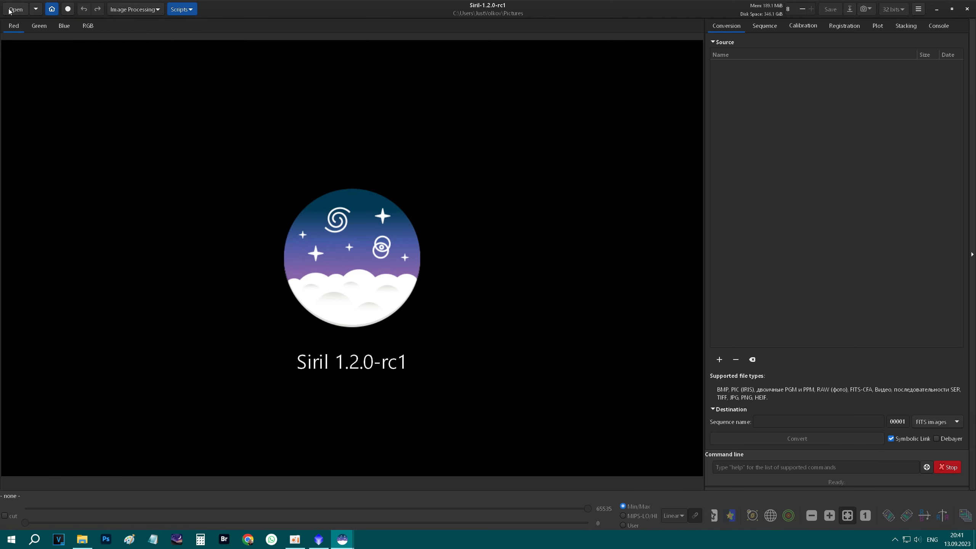
click(9, 11)
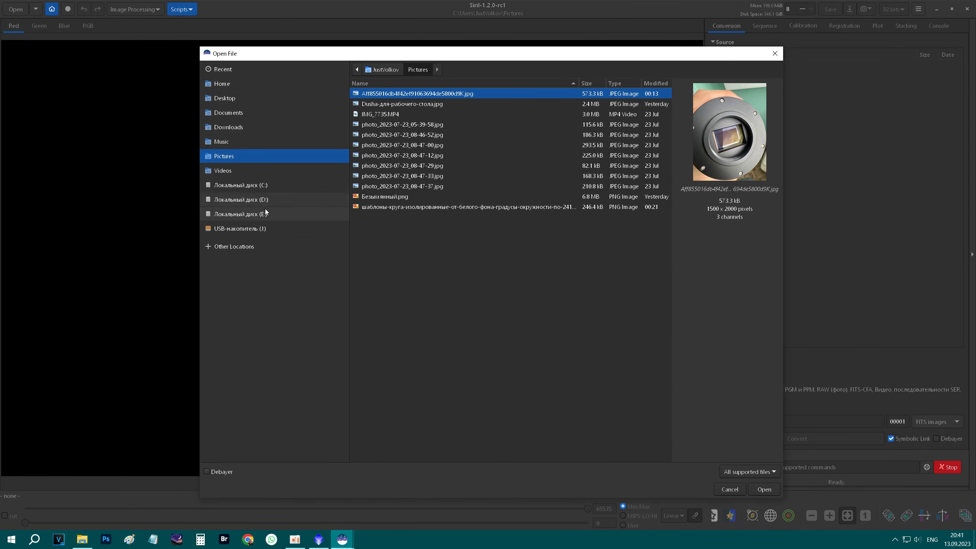
click(267, 204)
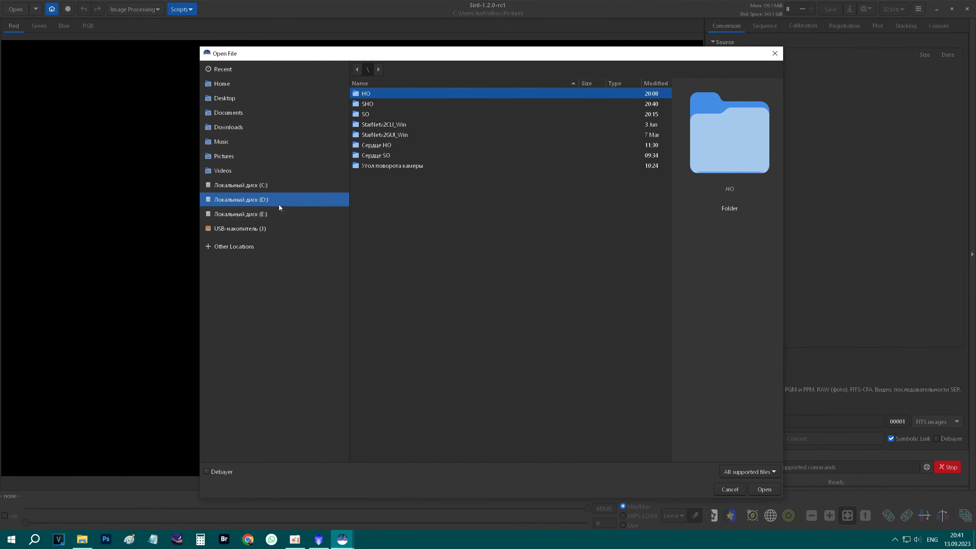
double_click(387, 104)
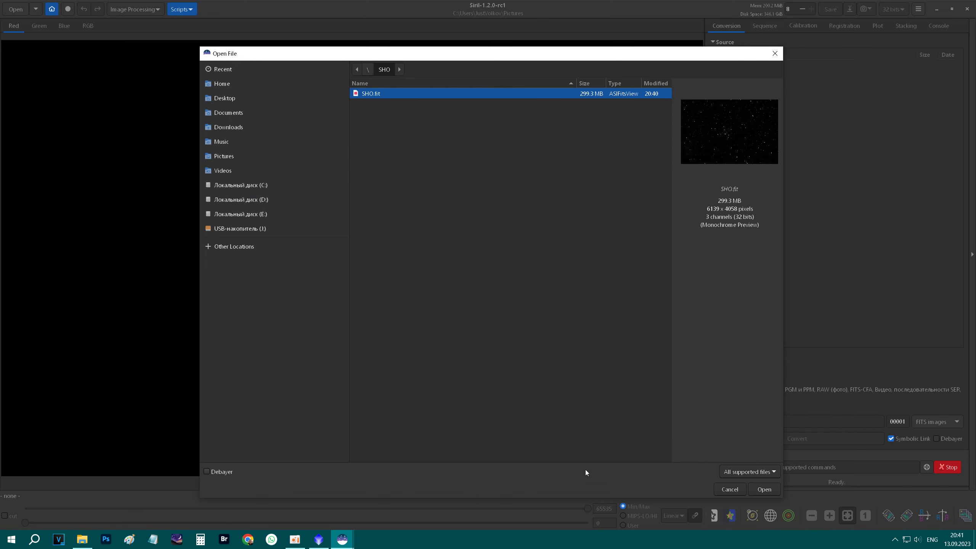
click(763, 490)
Step: Switch the display mode to AutoStretch and re-maximize the Siril window
click(675, 516)
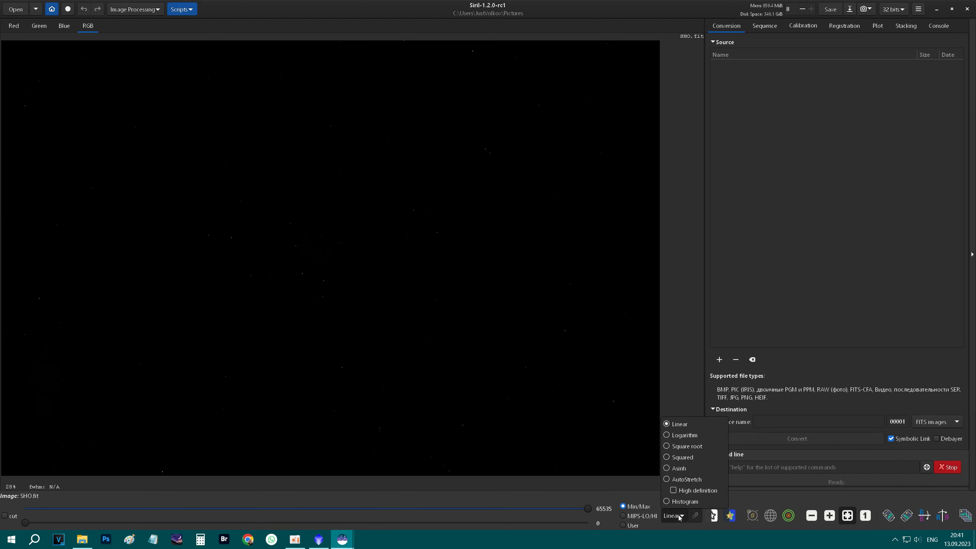
key(ctrl+a)
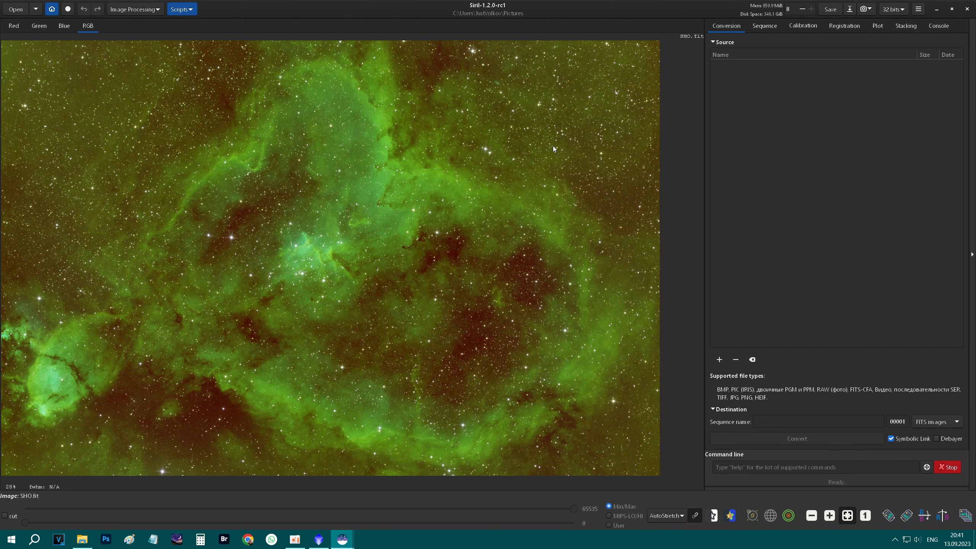
key(super+Down)
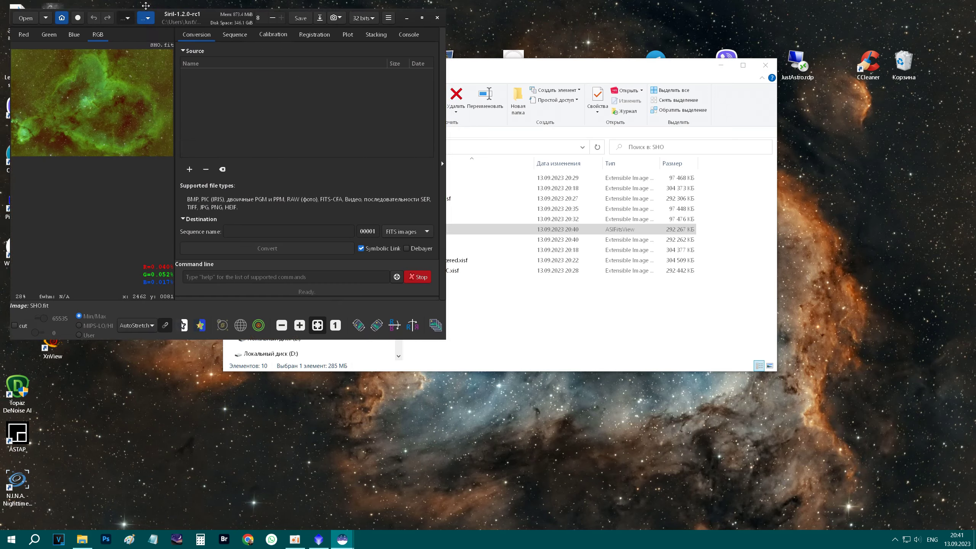
click(426, 26)
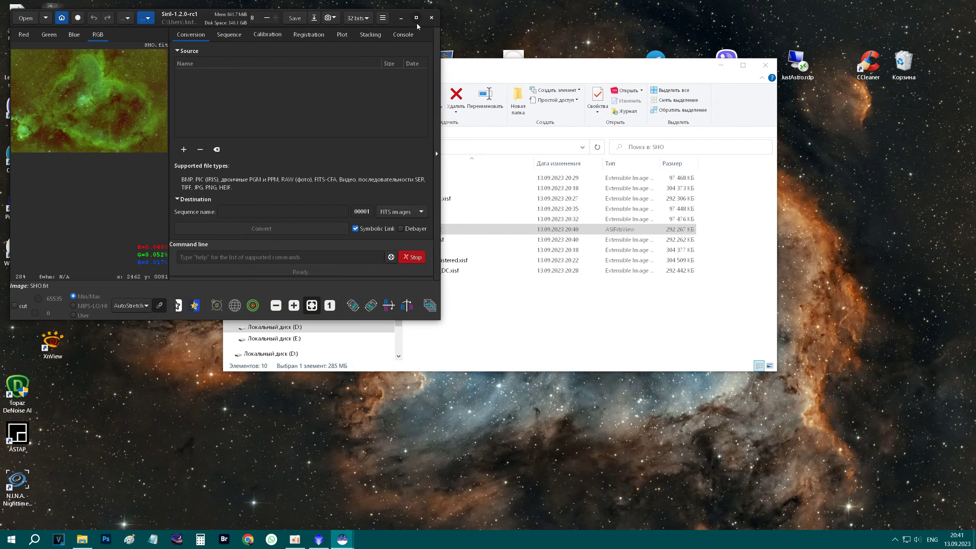
click(139, 10)
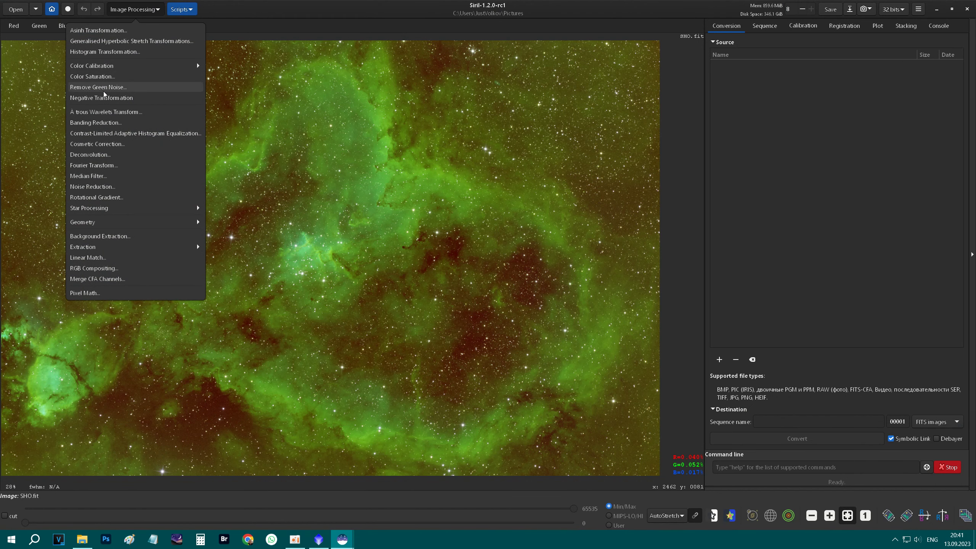
Step: Apply Remove Green Noise to SHO.fit, turning the nebula neutral brown-grey
click(101, 88)
click(545, 311)
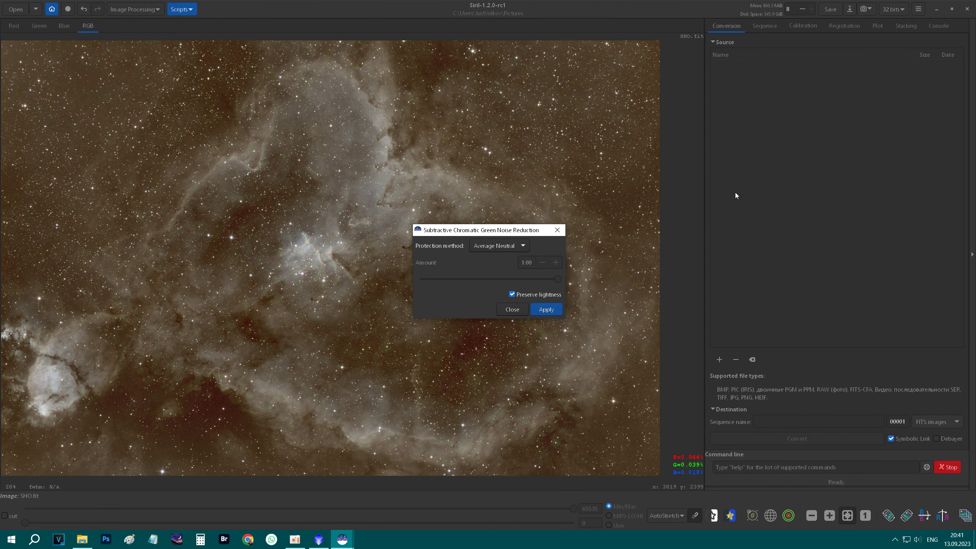
drag(474, 233, 804, 143)
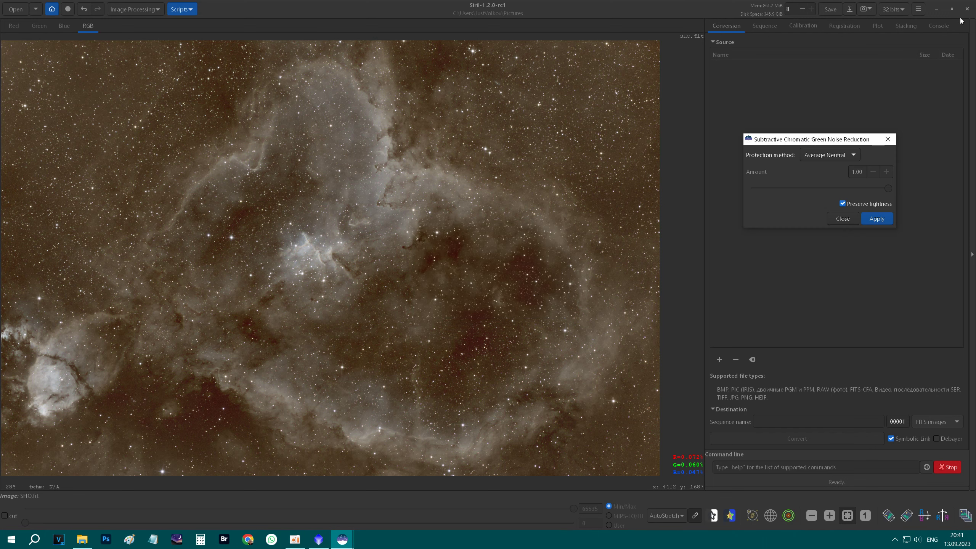
click(834, 218)
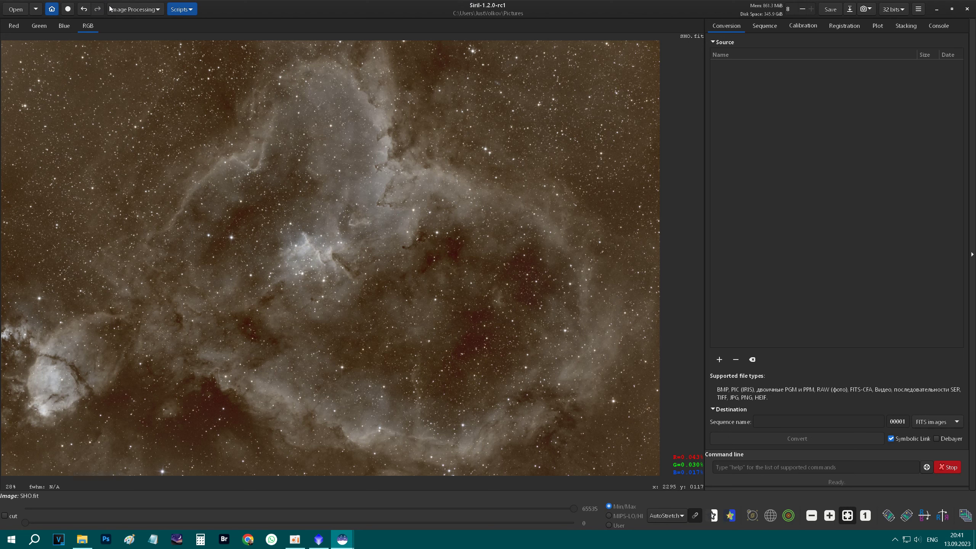
click(133, 11)
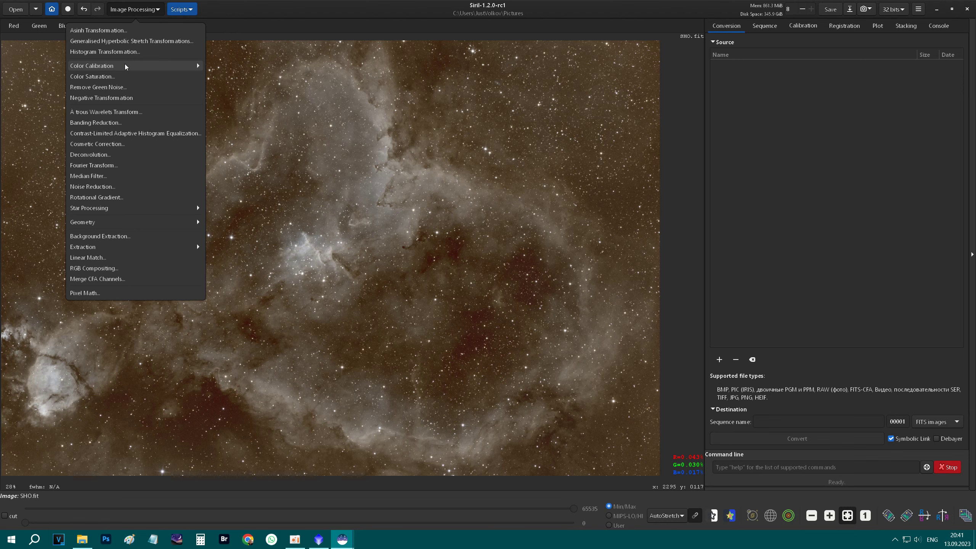
Step: Open Background Extraction and generate an initial grid of sample points
click(101, 236)
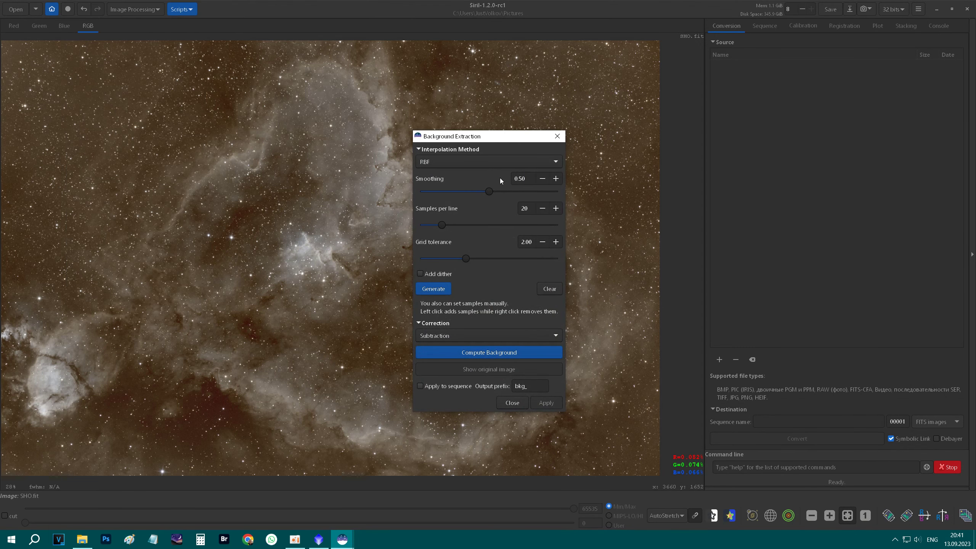
drag(732, 105, 735, 99)
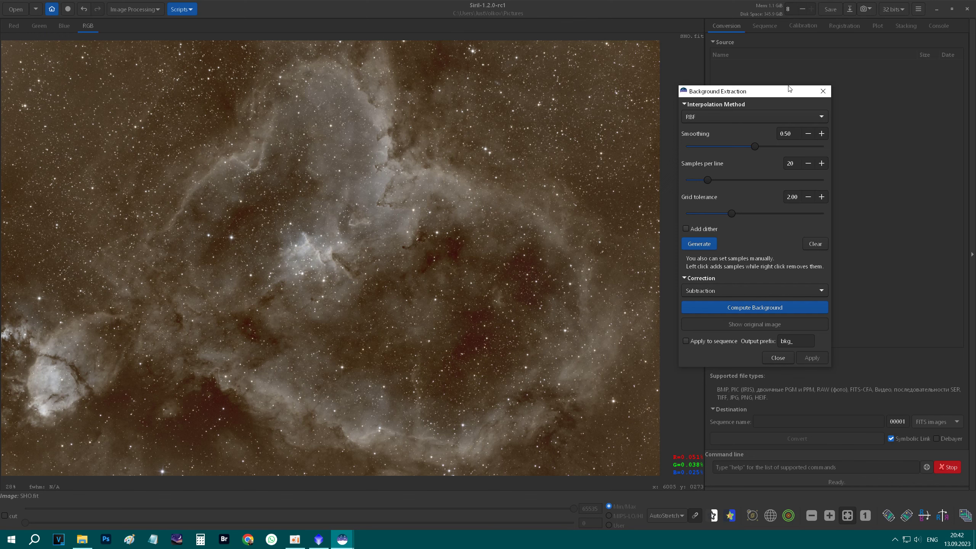
click(938, 26)
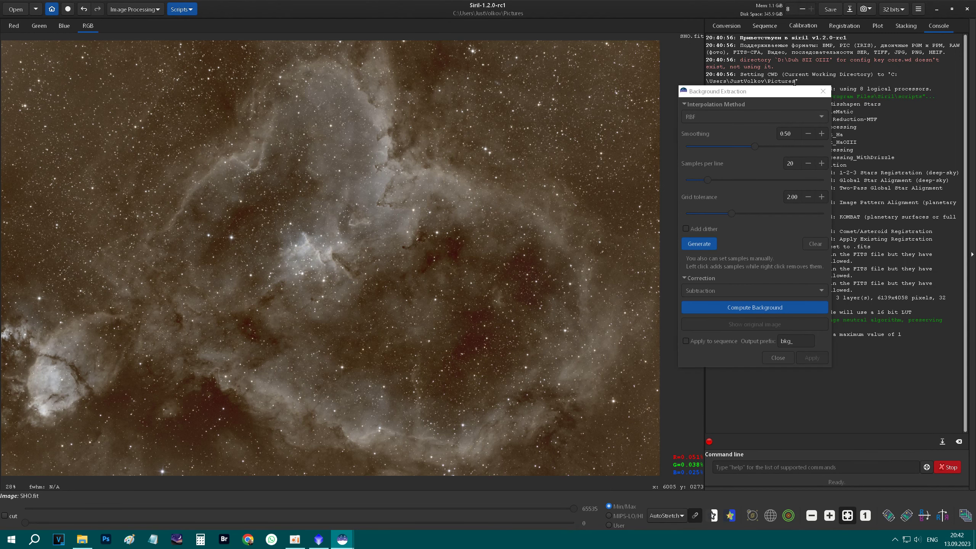
drag(791, 91, 809, 67)
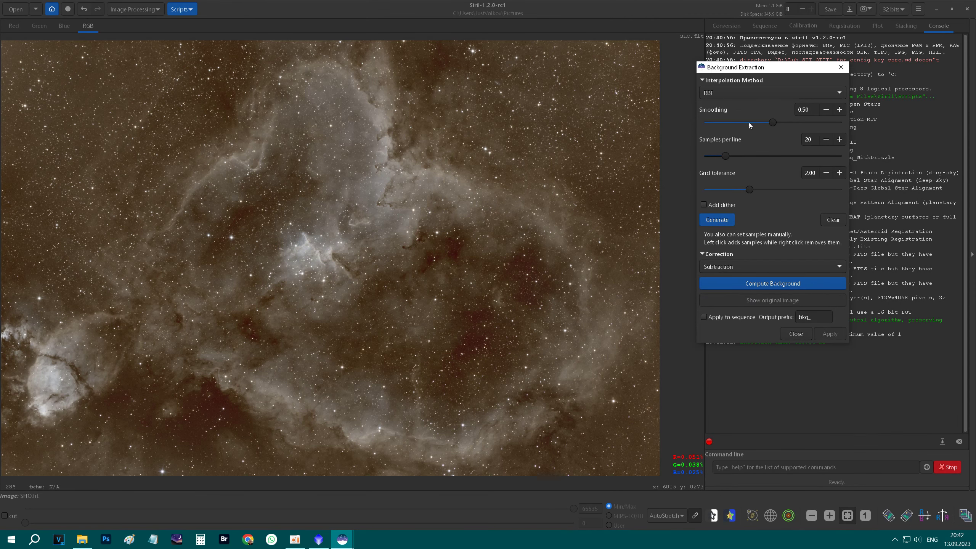
click(716, 190)
click(716, 220)
Step: Regenerate the sample grid with 11 samples per line and grid tolerance 0.38
drag(715, 156, 718, 156)
drag(716, 189, 712, 191)
click(717, 220)
drag(718, 163, 711, 159)
click(704, 218)
Step: Remove sample points on nebulosity and add new ones on dark sky
right_click(264, 305)
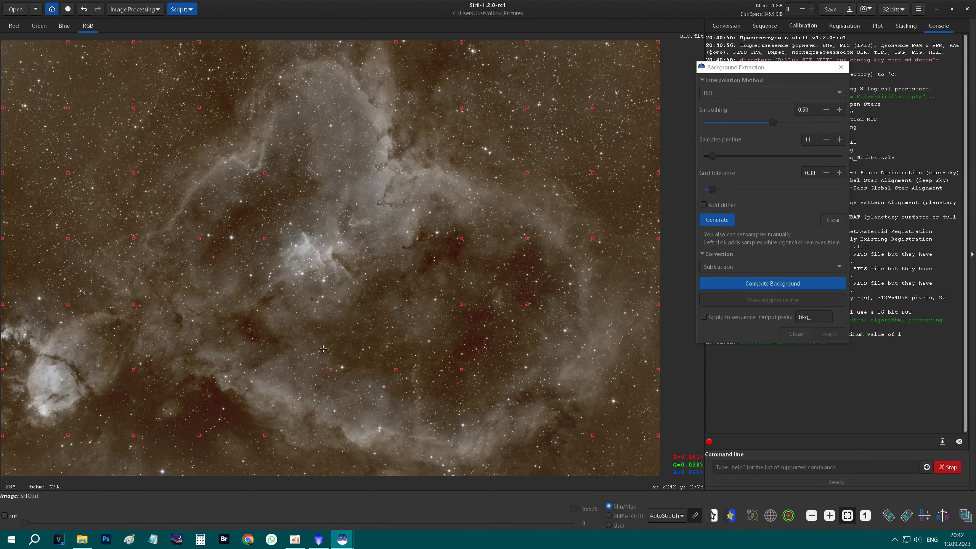
click(453, 253)
right_click(461, 240)
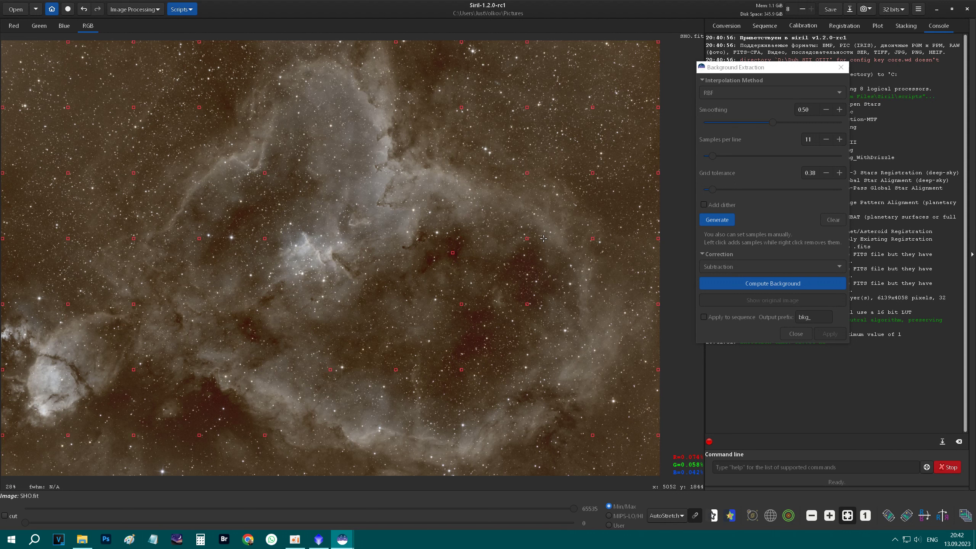
right_click(527, 303)
click(526, 287)
click(11, 55)
click(13, 267)
click(216, 411)
click(236, 421)
Step: Add more edge background samples, then compute and subtract the RBF background
click(652, 460)
right_click(593, 239)
click(651, 202)
click(8, 130)
click(85, 474)
click(144, 84)
click(791, 287)
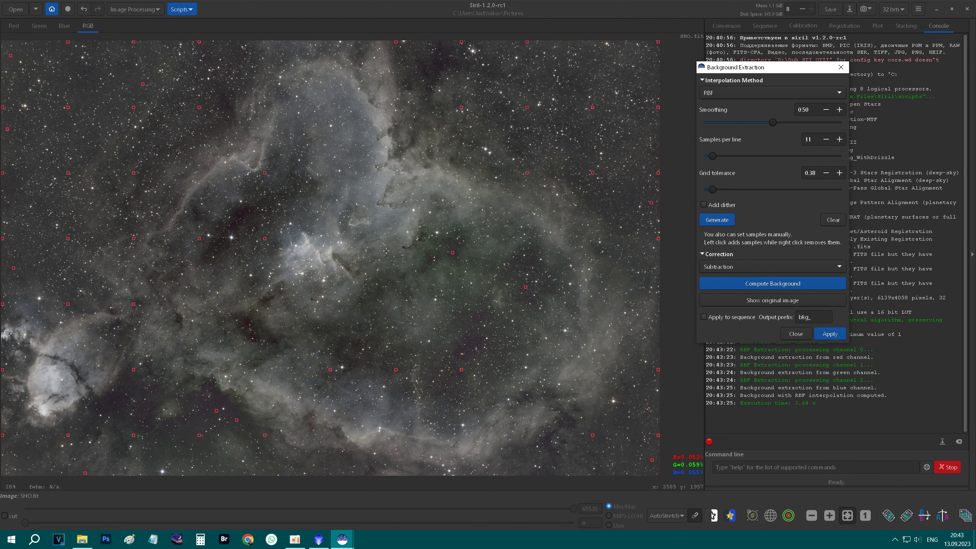
click(822, 335)
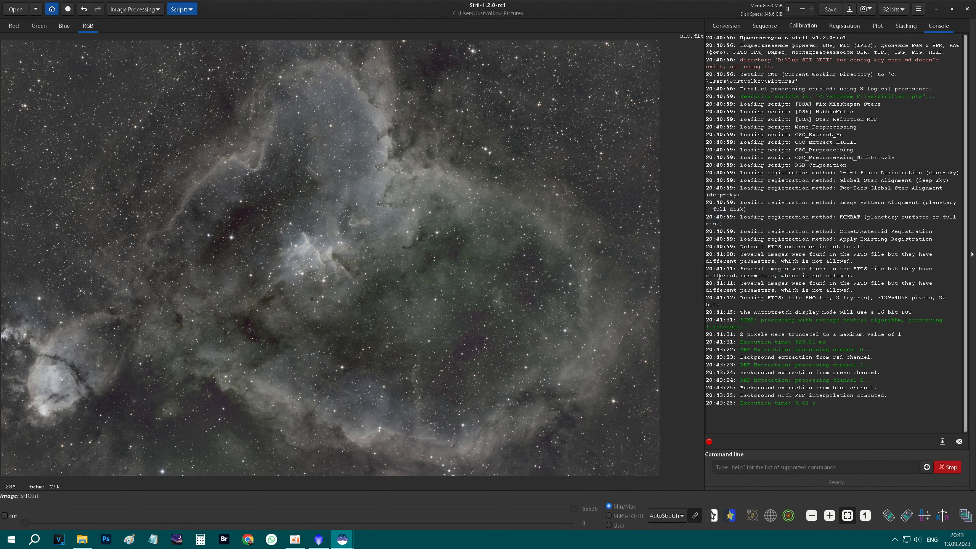
Step: In Color Calibration, set a small dark-sky patch as the background reference
click(150, 10)
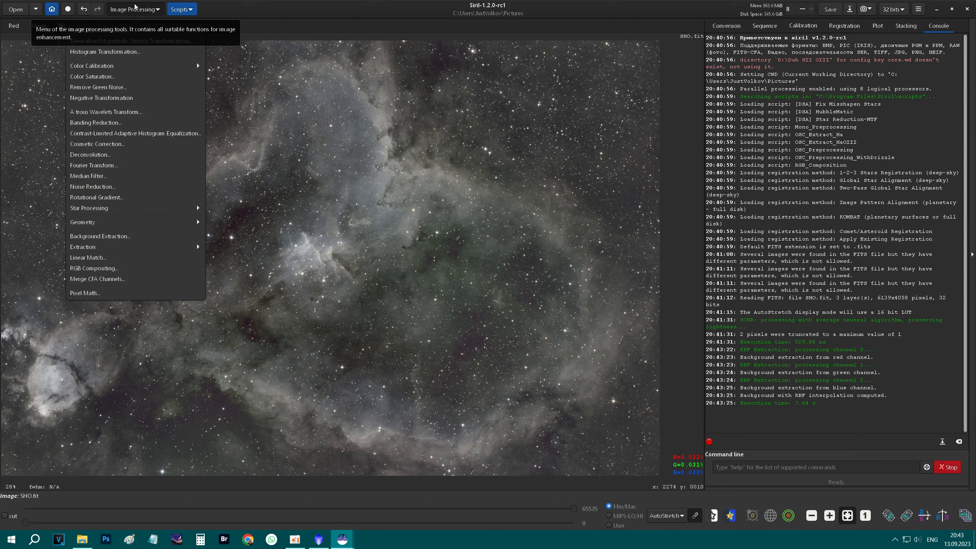
click(108, 65)
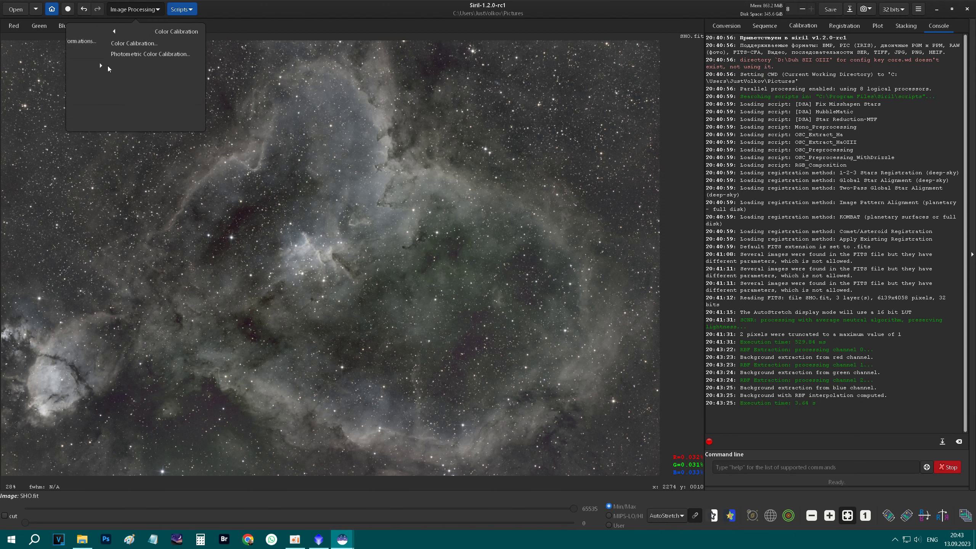
click(108, 44)
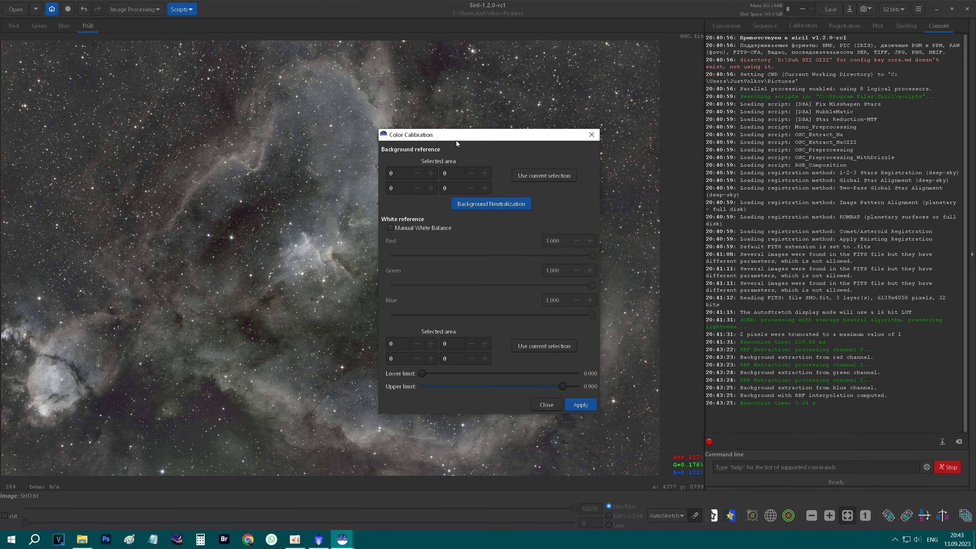
drag(494, 142, 821, 112)
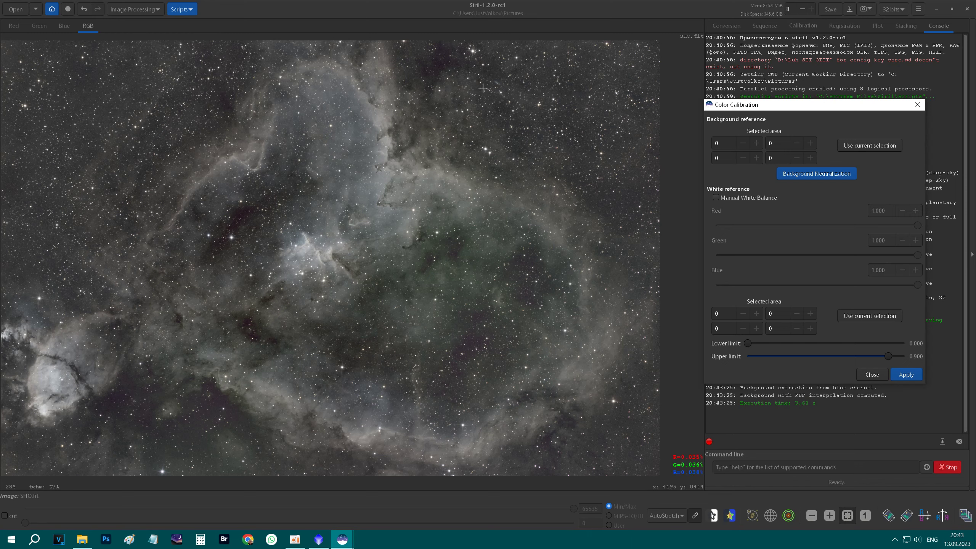
scroll(432, 39, up, 2)
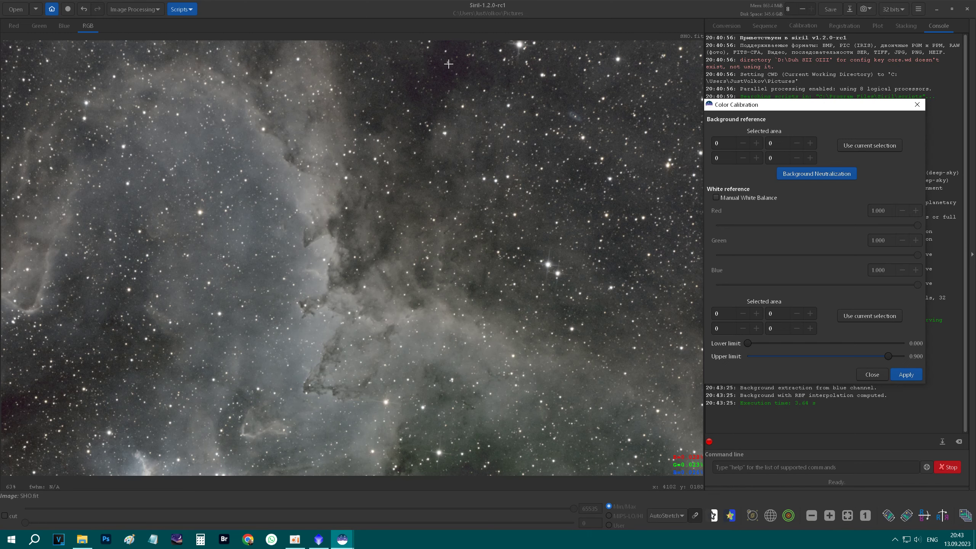
drag(443, 71, 448, 75)
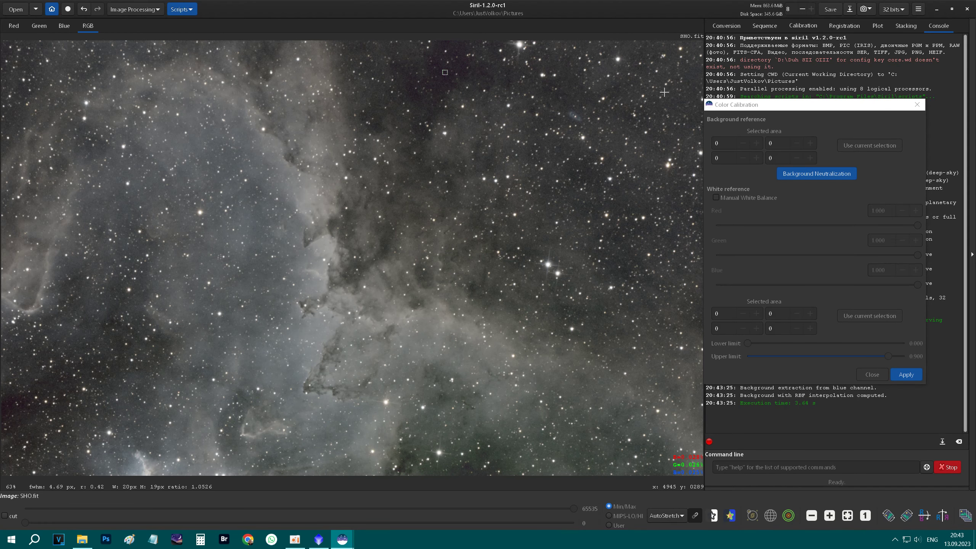
click(852, 149)
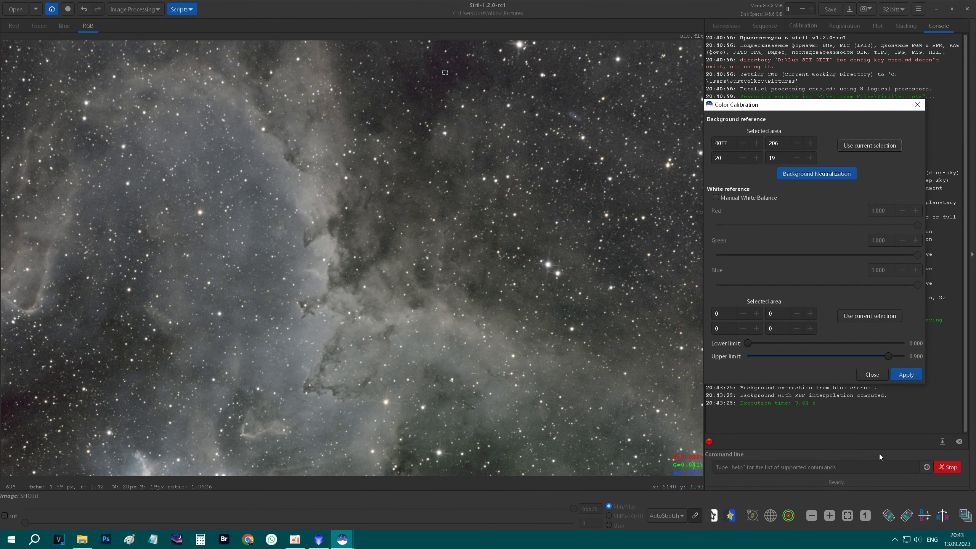
click(849, 517)
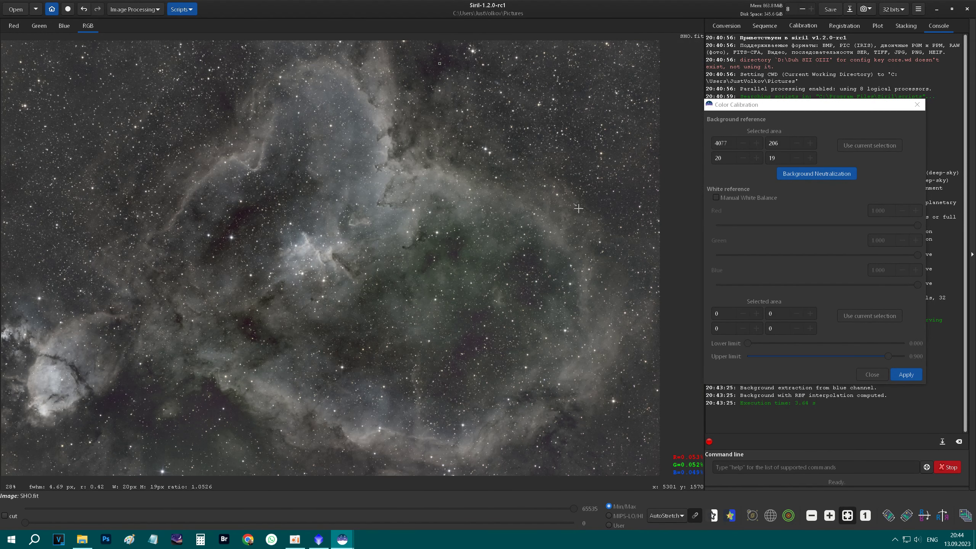
click(796, 174)
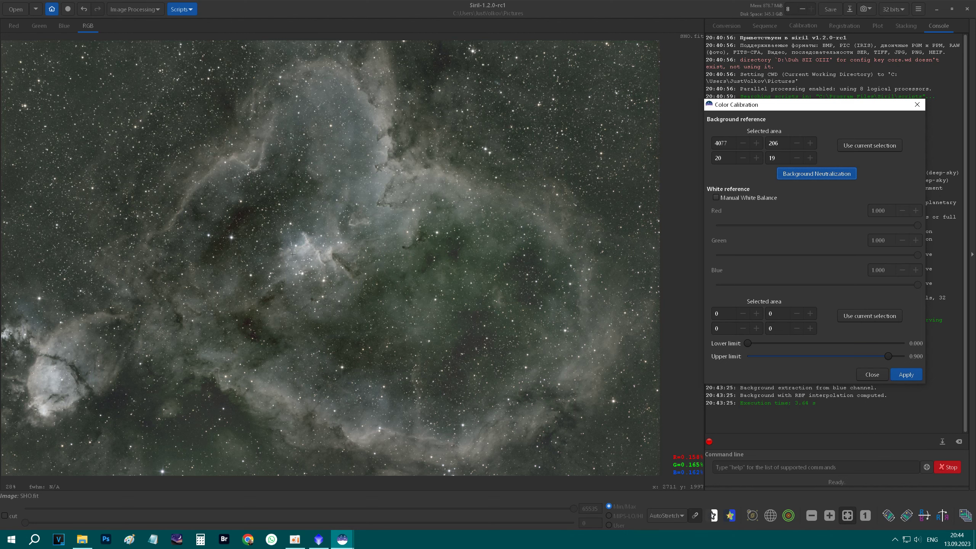
Step: Set a bright star as white reference and apply the calibration (1.119, 1.108, 1.000)
scroll(416, 236, up, 3)
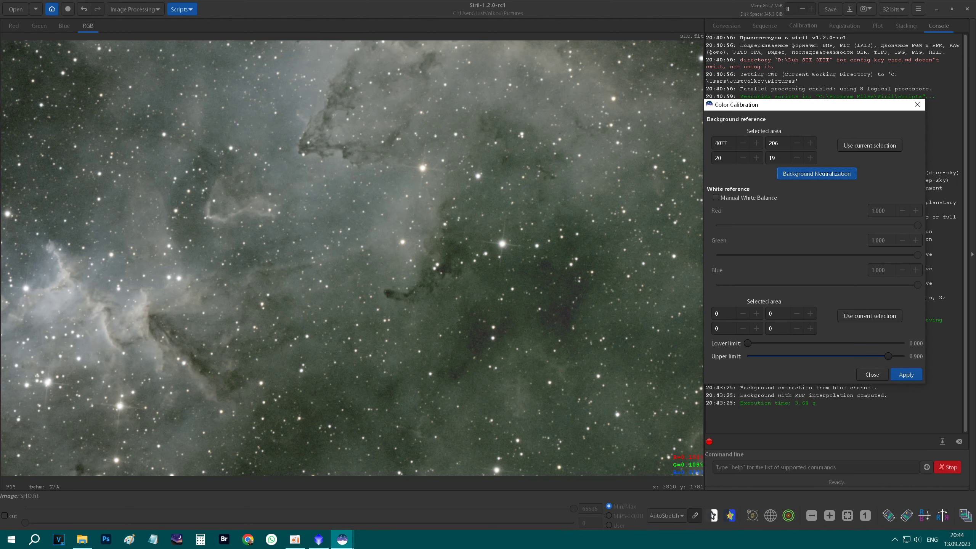
scroll(420, 246, up, 2)
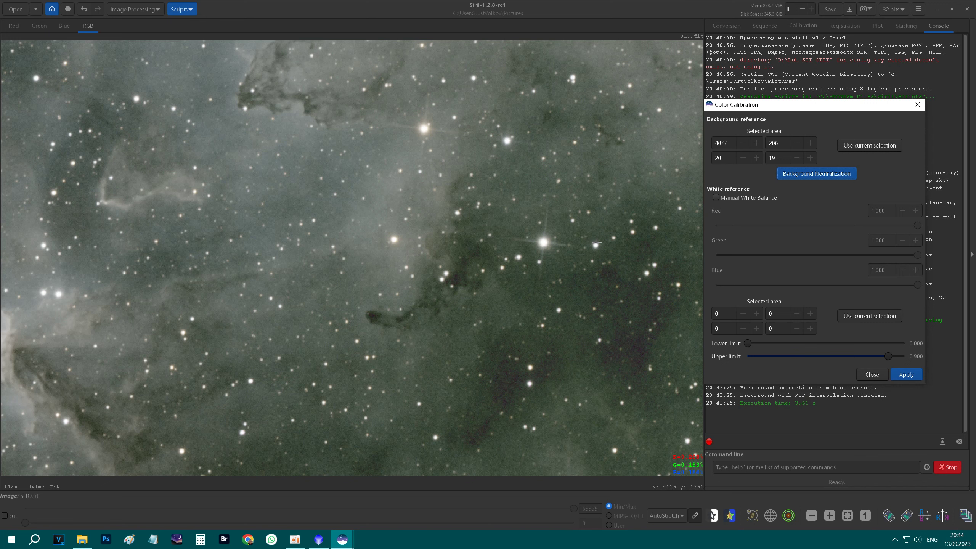
drag(596, 243, 597, 245)
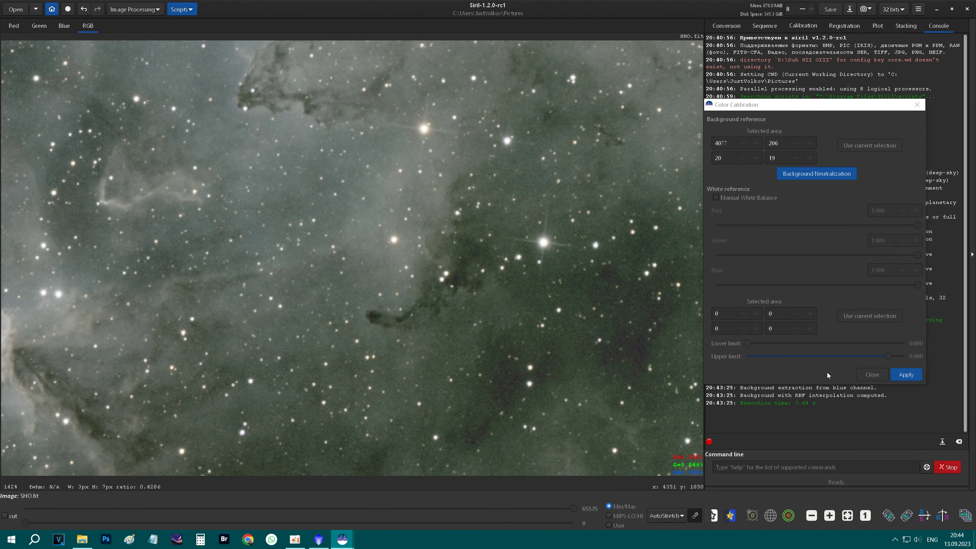
click(858, 317)
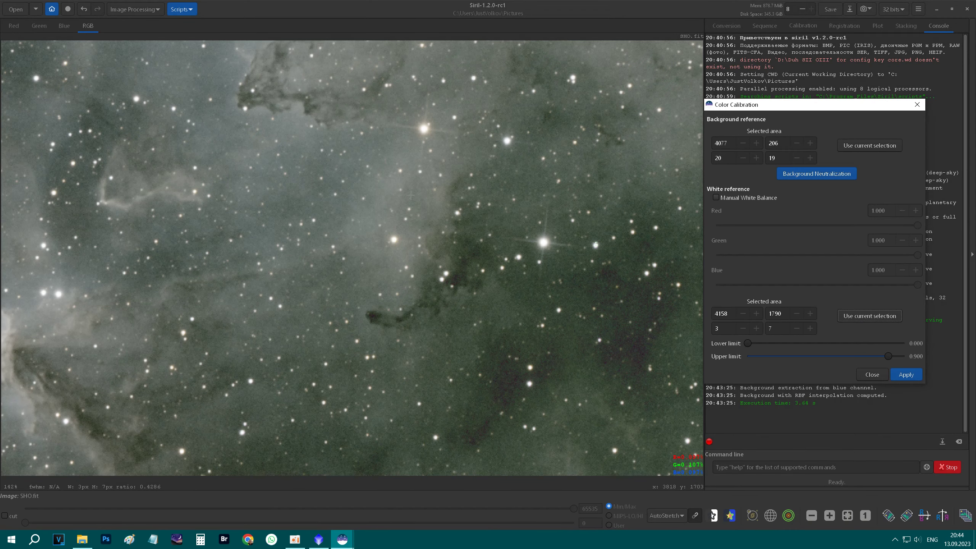
scroll(411, 195, down, 2)
scroll(411, 196, down, 2)
scroll(410, 195, down, 2)
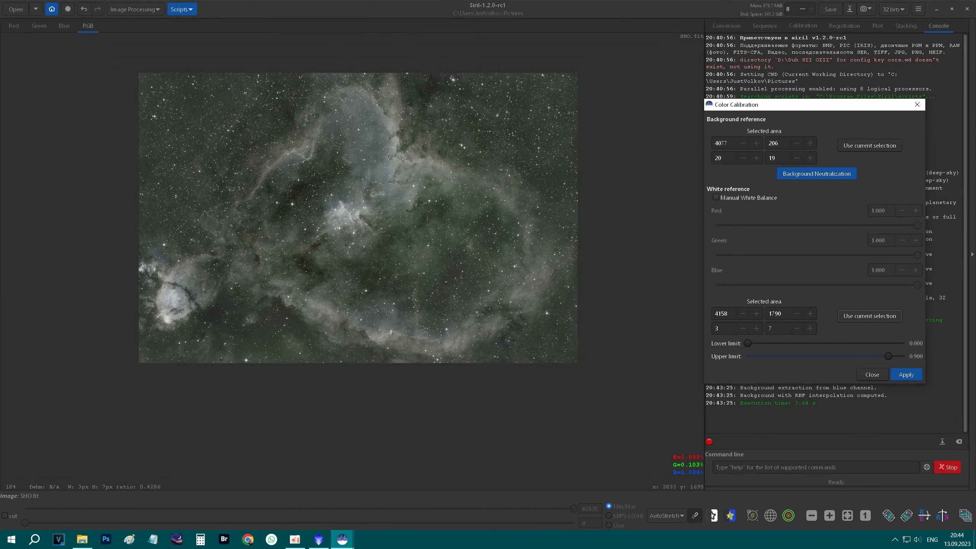
click(903, 375)
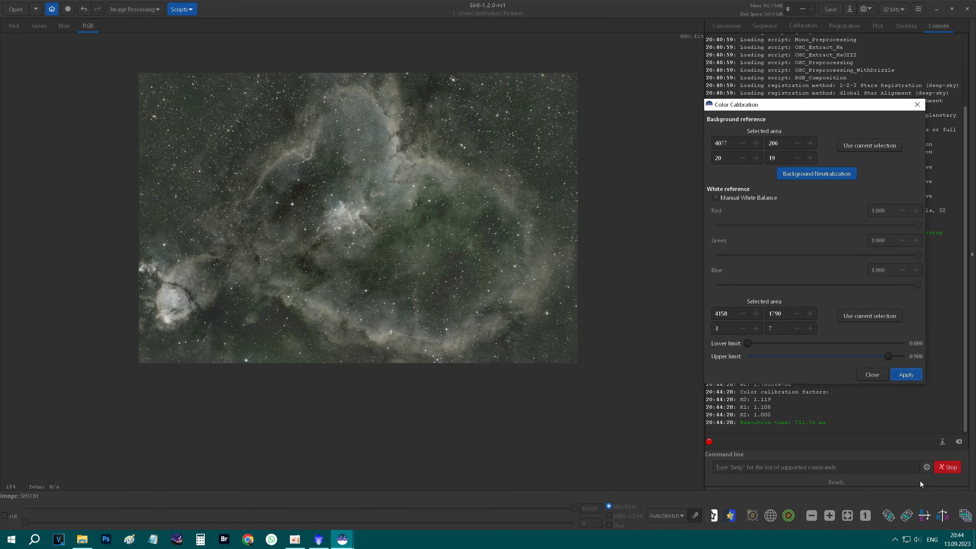
Step: Close Color Calibration and apply Remove Green Noise to the calibrated SHO.fit image
click(872, 375)
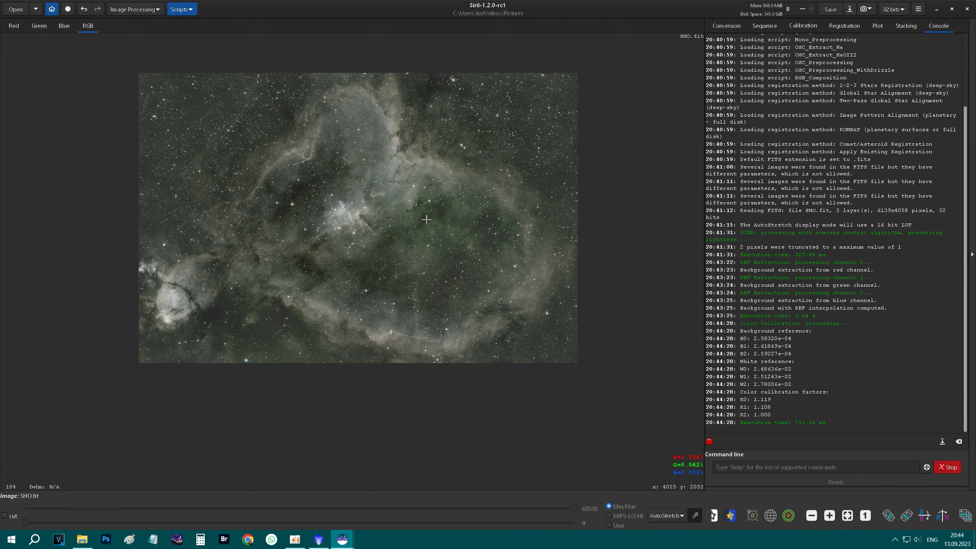
double_click(131, 3)
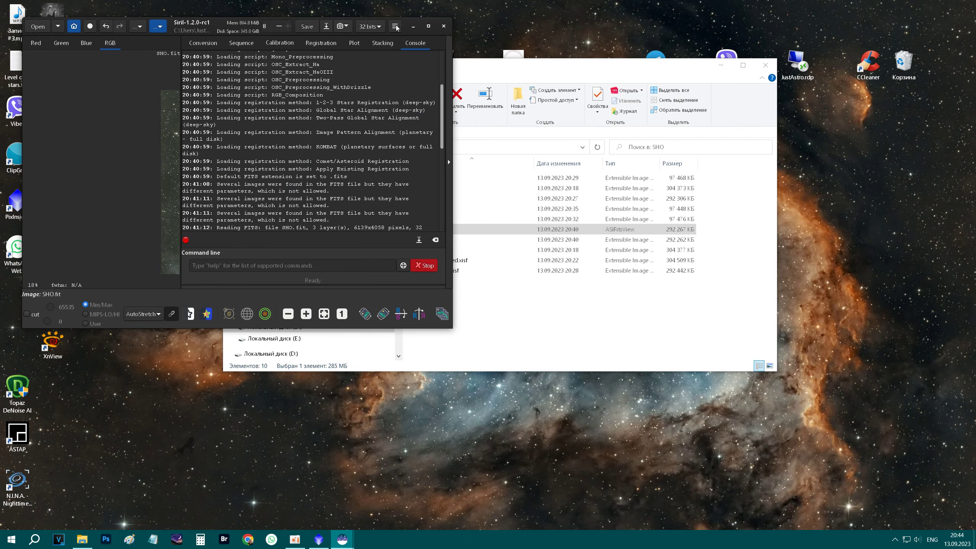
click(429, 26)
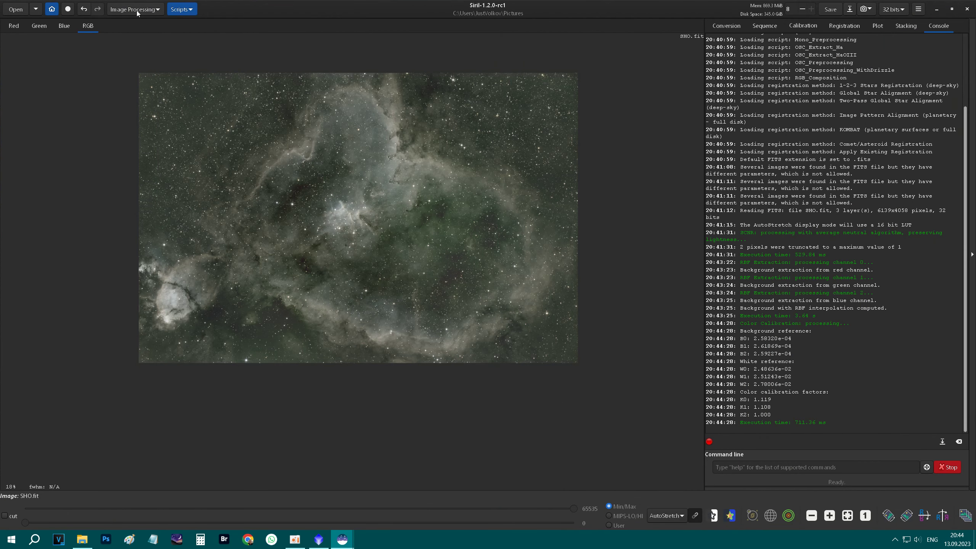
click(137, 11)
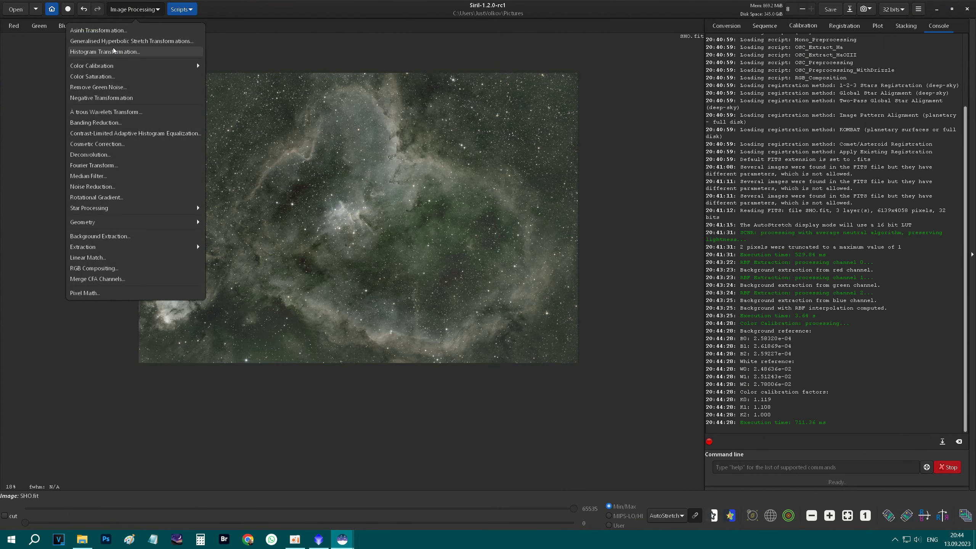
click(109, 88)
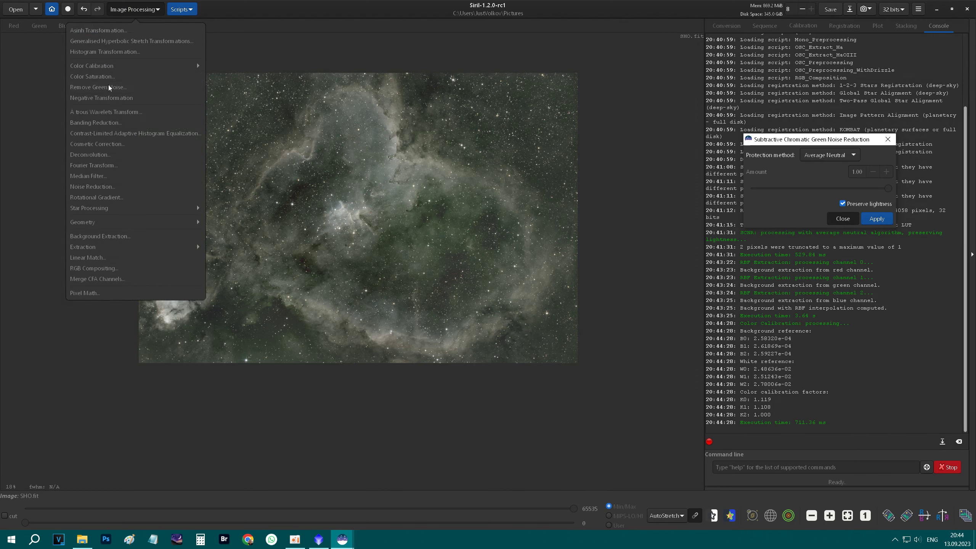
click(873, 222)
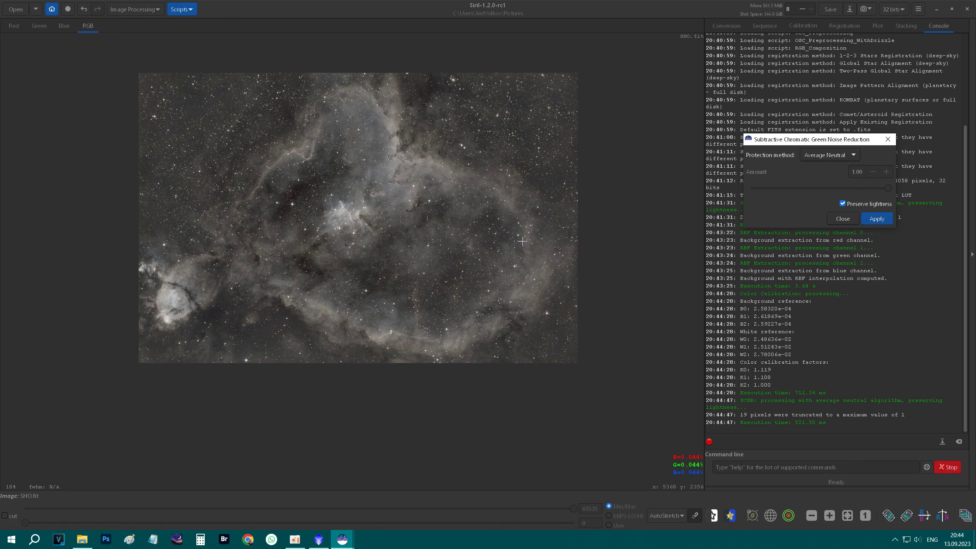
click(844, 220)
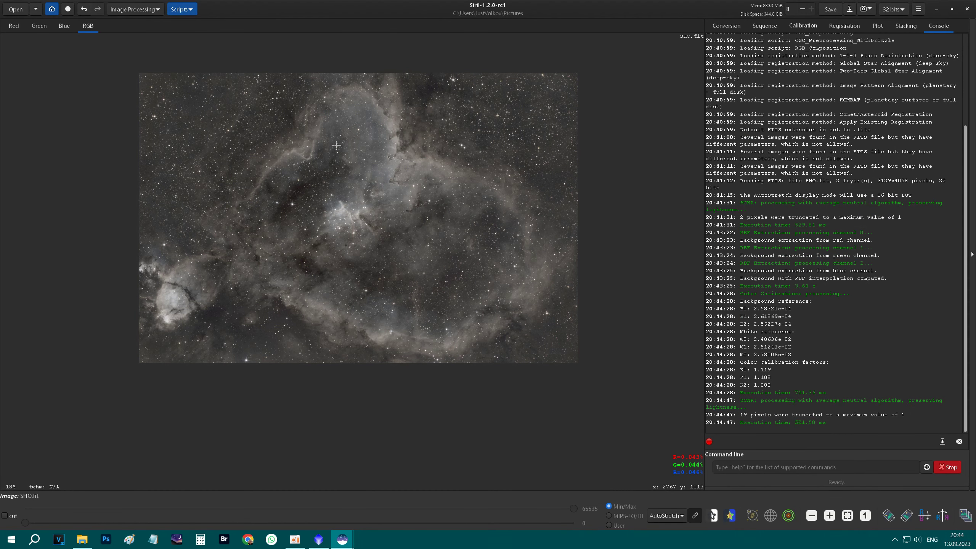
scroll(336, 143, up, 2)
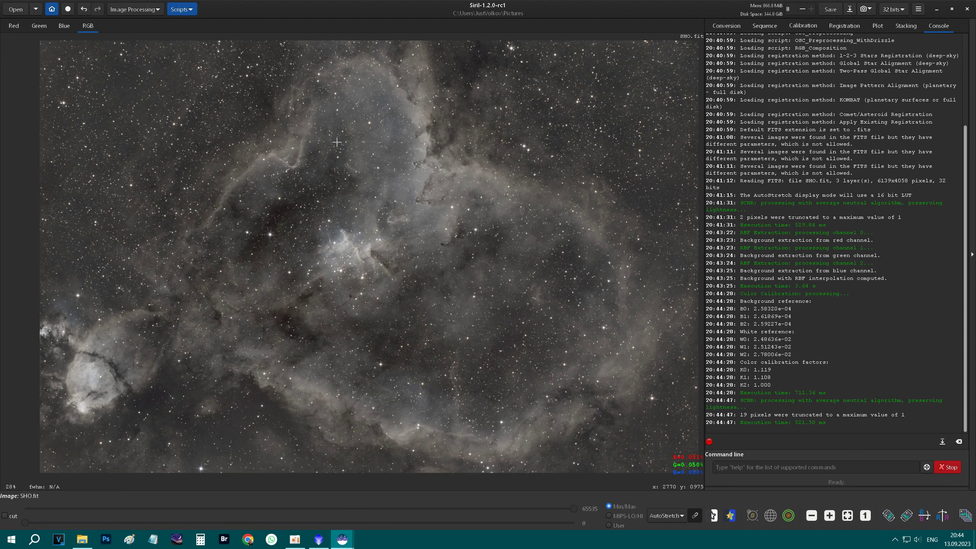
Step: Boost Orange-Brown / Yellow saturation by 0.22 with background factor 0.00
click(141, 12)
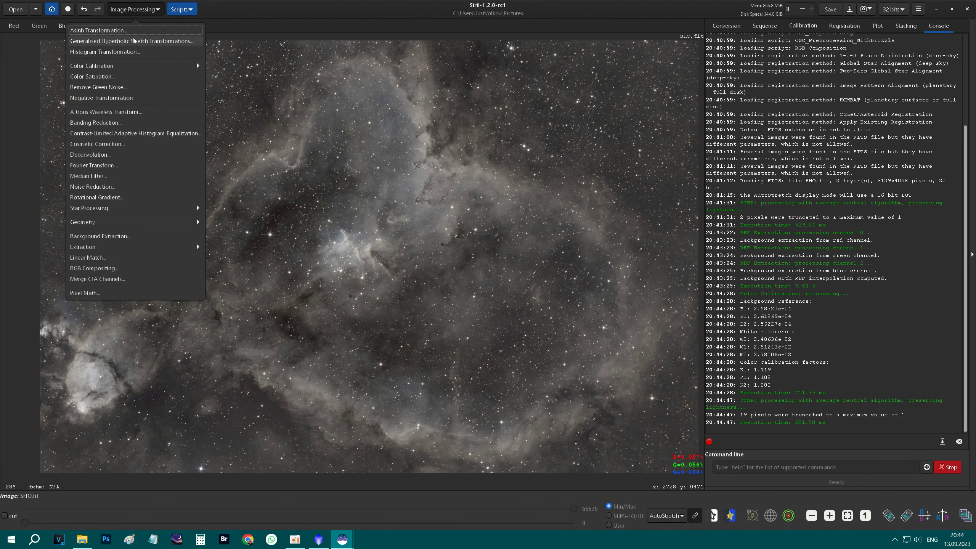
click(118, 75)
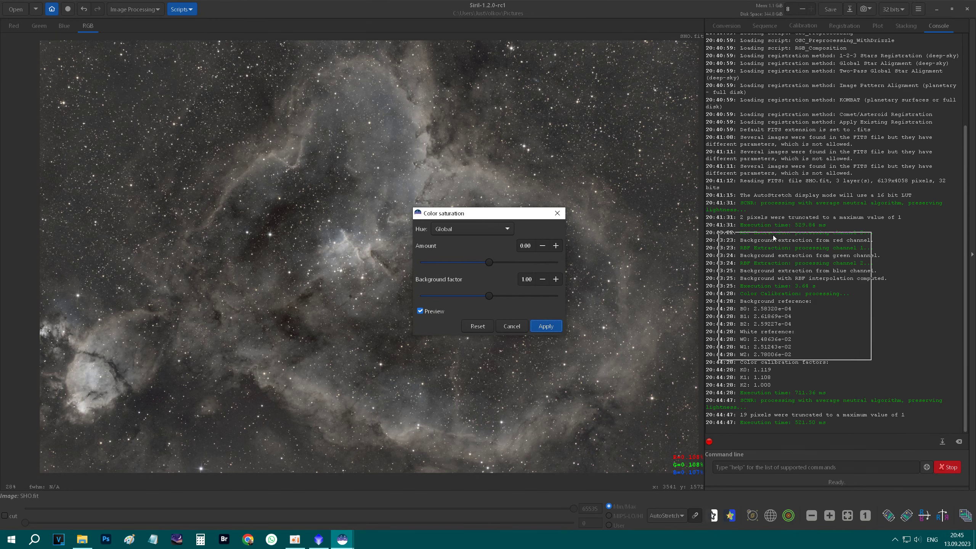
drag(468, 213, 776, 227)
drag(782, 311, 729, 311)
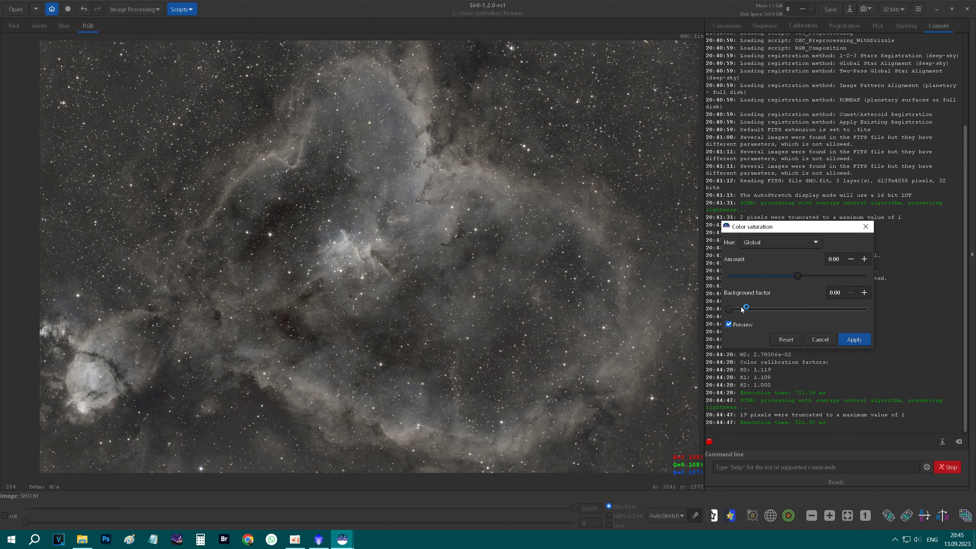
click(787, 243)
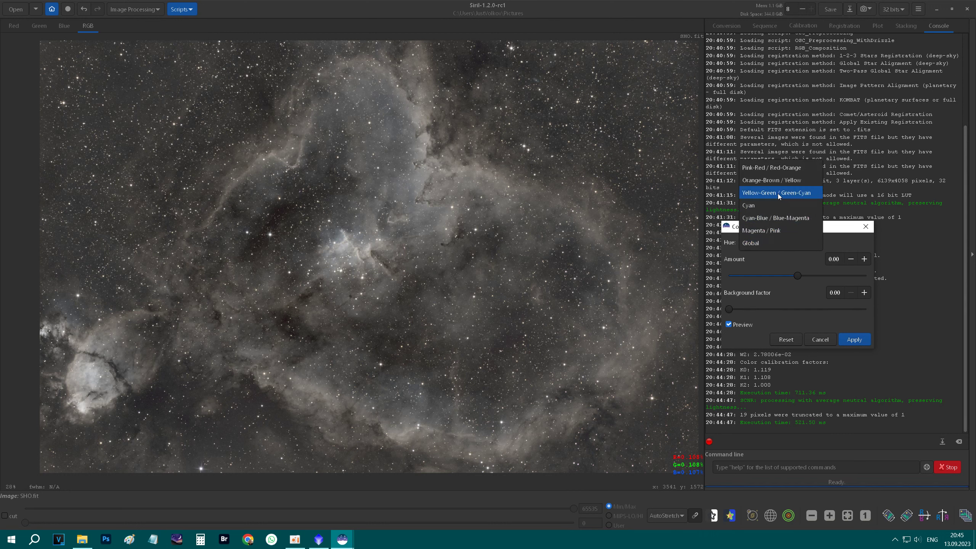
click(781, 181)
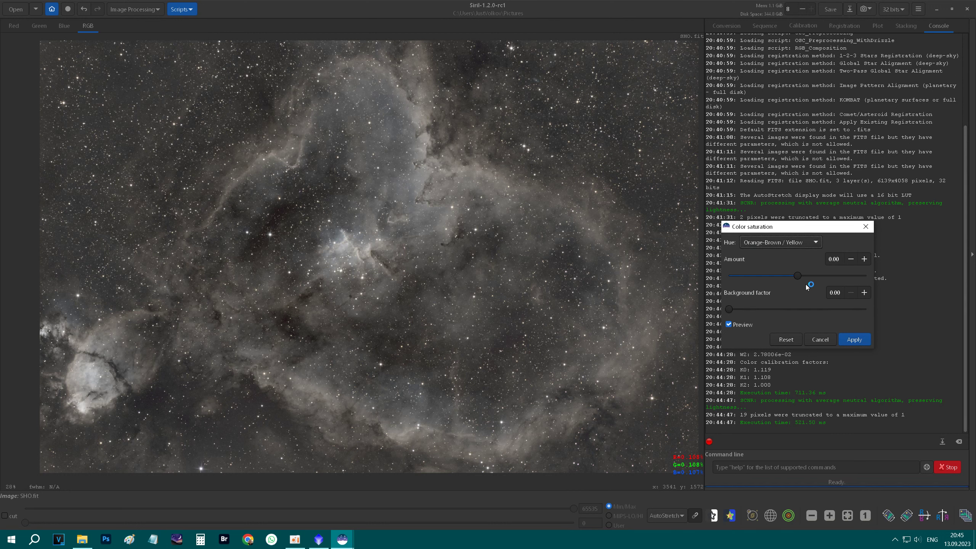
drag(803, 276, 869, 275)
click(843, 340)
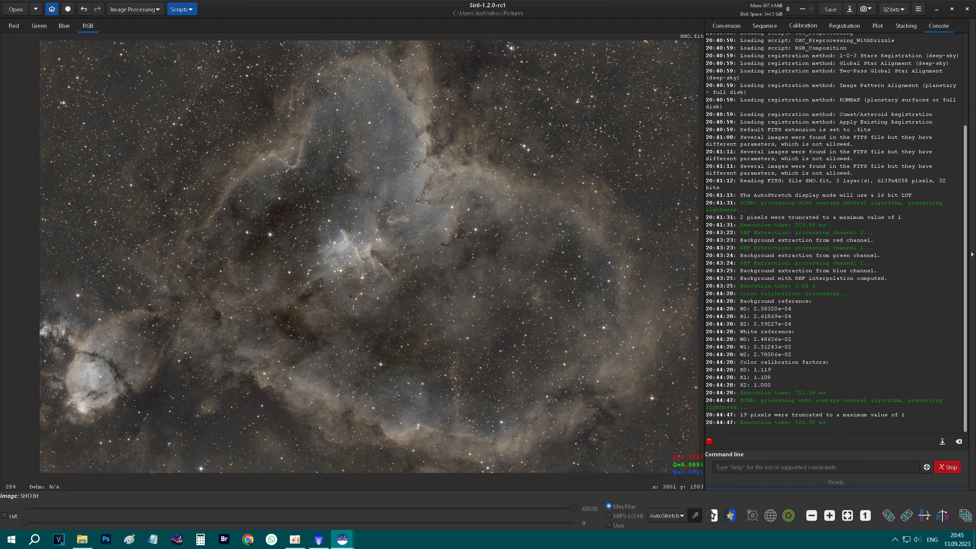
Step: Boost Cyan-Blue / Blue-Magenta saturation by 1.00 with background factor 0.00
click(151, 10)
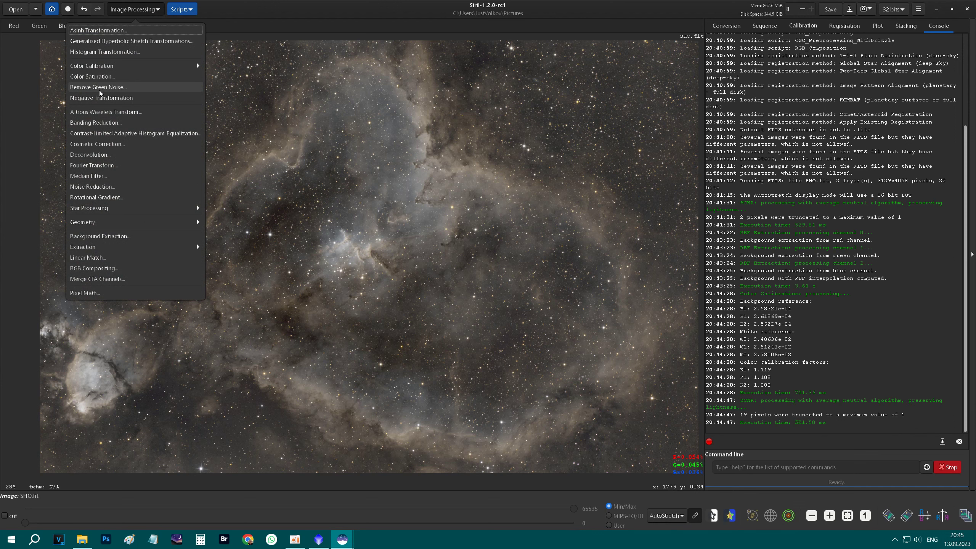
click(104, 77)
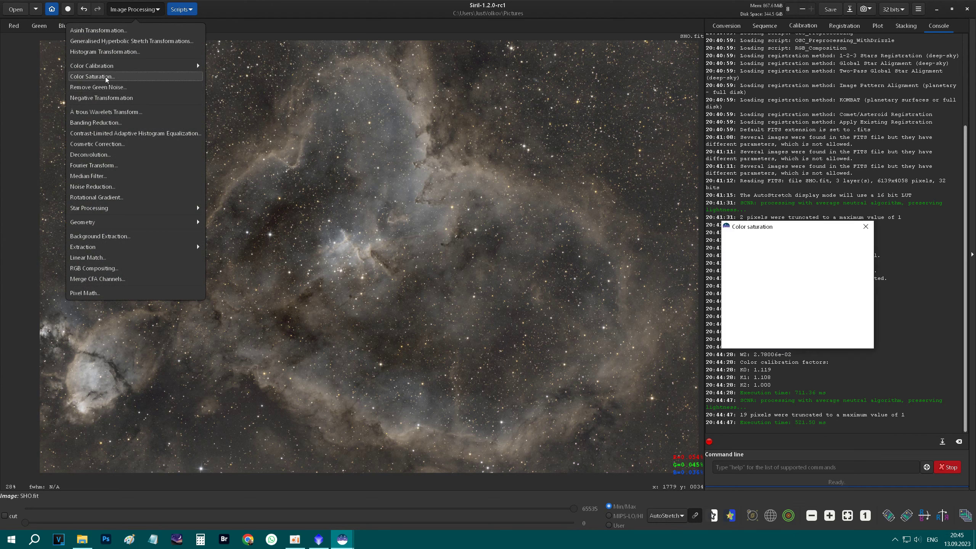
drag(788, 309, 692, 316)
click(783, 241)
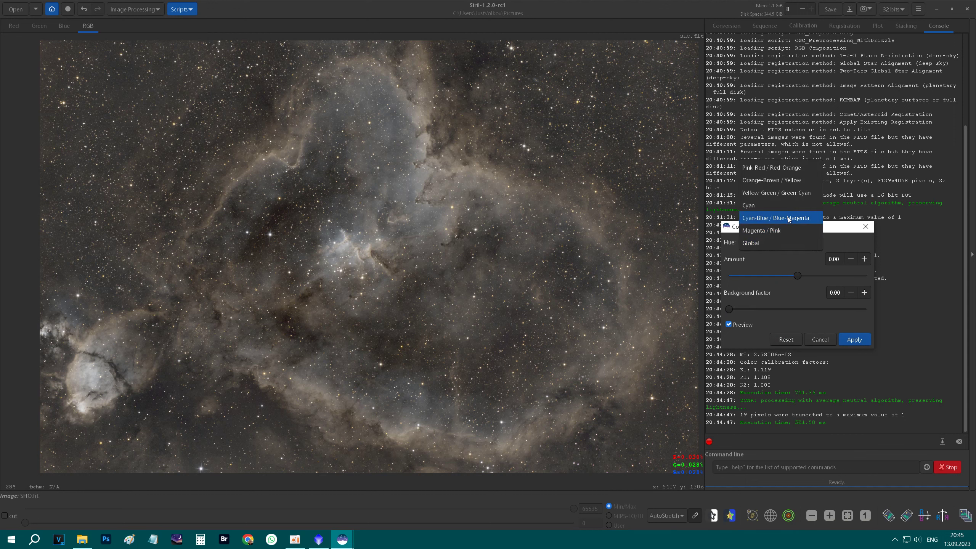
click(784, 218)
drag(808, 280, 871, 271)
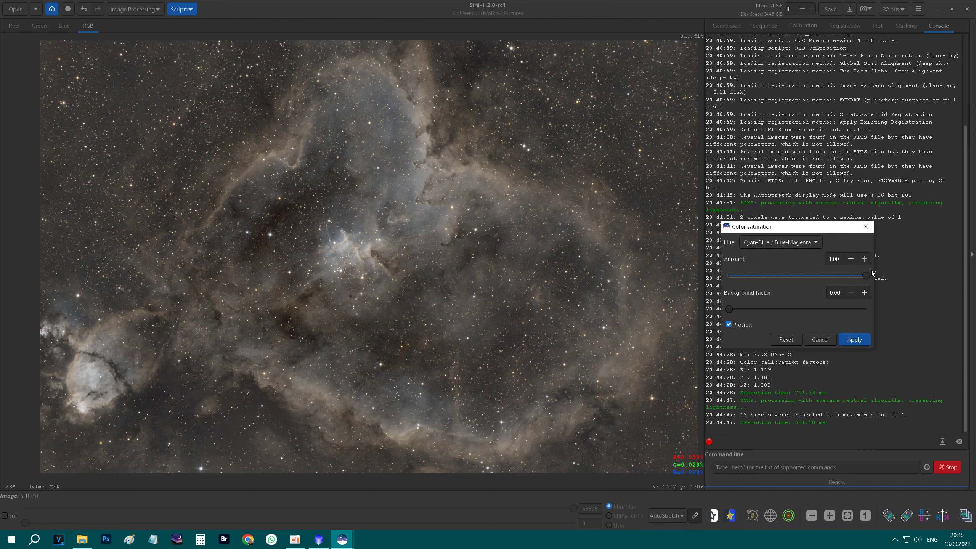
click(860, 340)
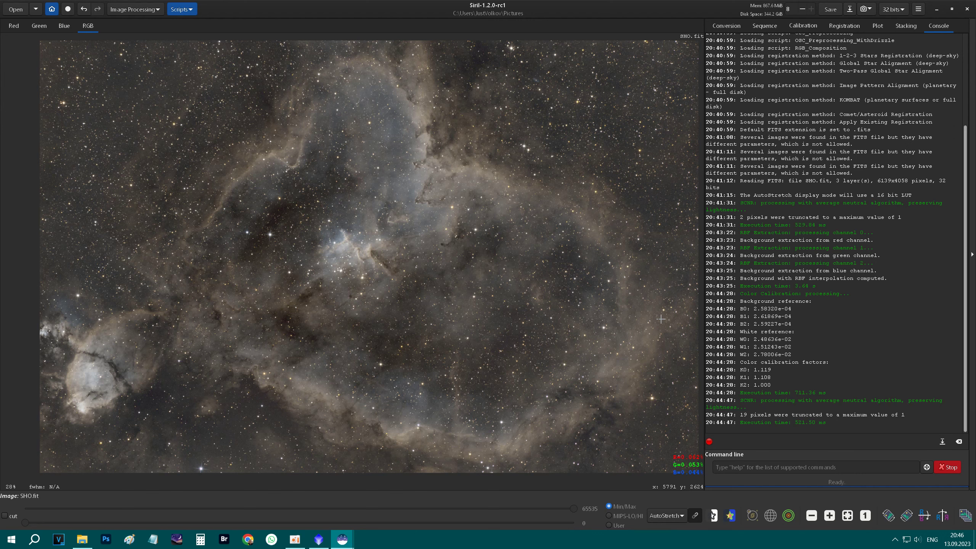
Step: Zoom in and out to inspect the saturated nebula, then fit the whole image to the window
scroll(649, 389, up, 1)
scroll(651, 382, down, 1)
scroll(657, 371, down, 2)
scroll(622, 327, up, 1)
scroll(356, 231, up, 1)
scroll(333, 219, up, 2)
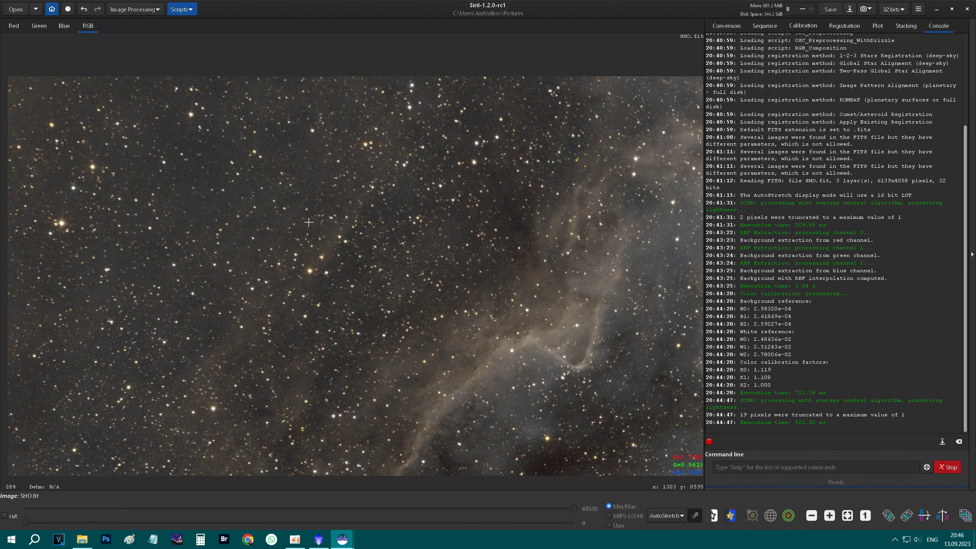
scroll(452, 290, down, 2)
scroll(534, 308, down, 1)
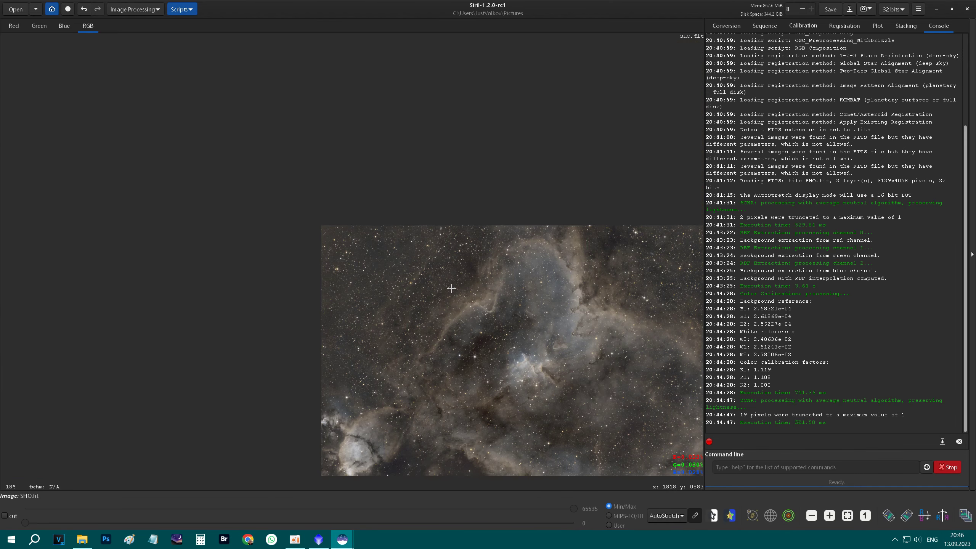
click(847, 516)
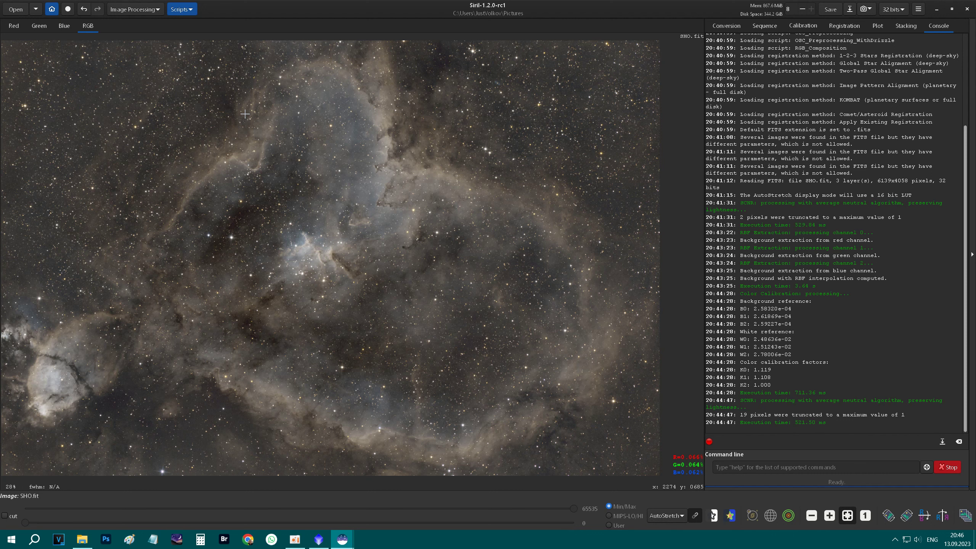
Step: Set the display to Linear and bring up the StarNet Star Removal settings
click(670, 517)
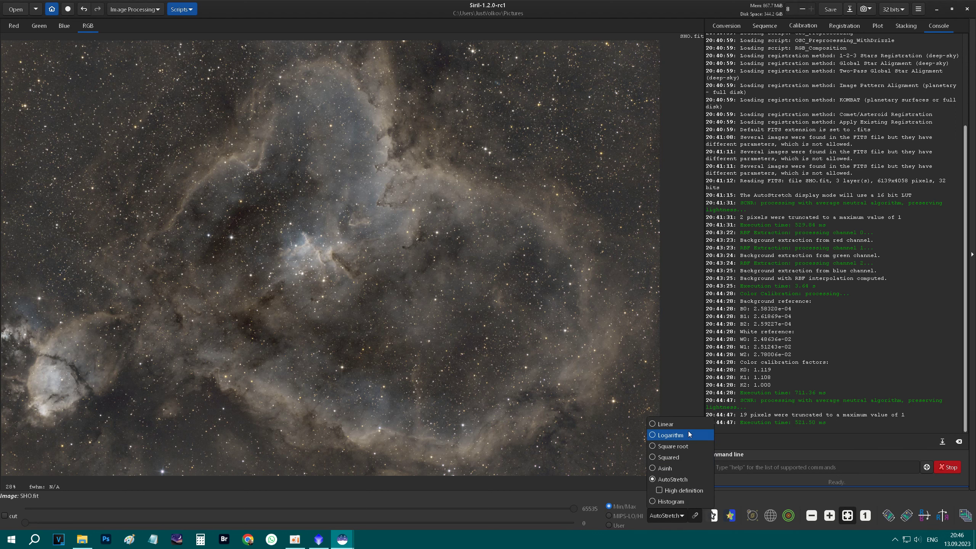
key(Escape)
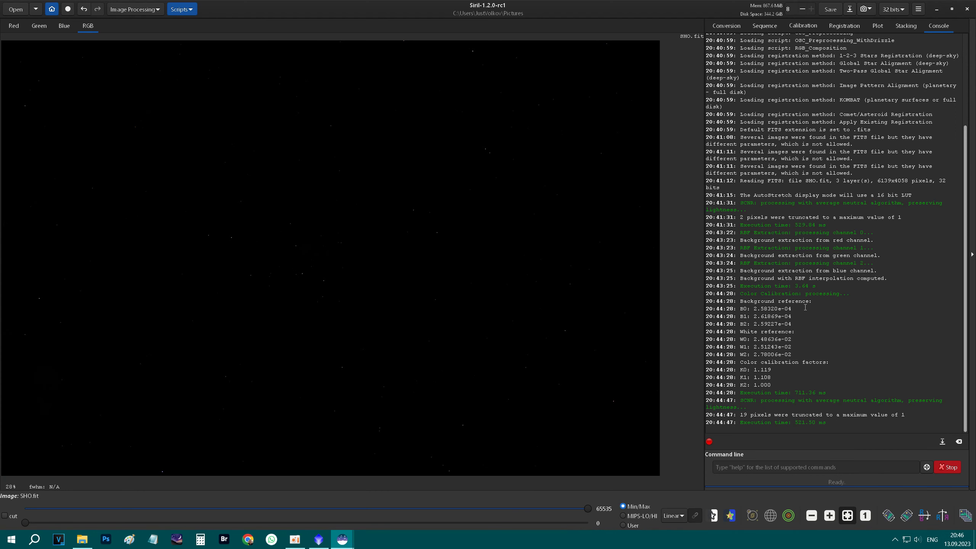
click(147, 11)
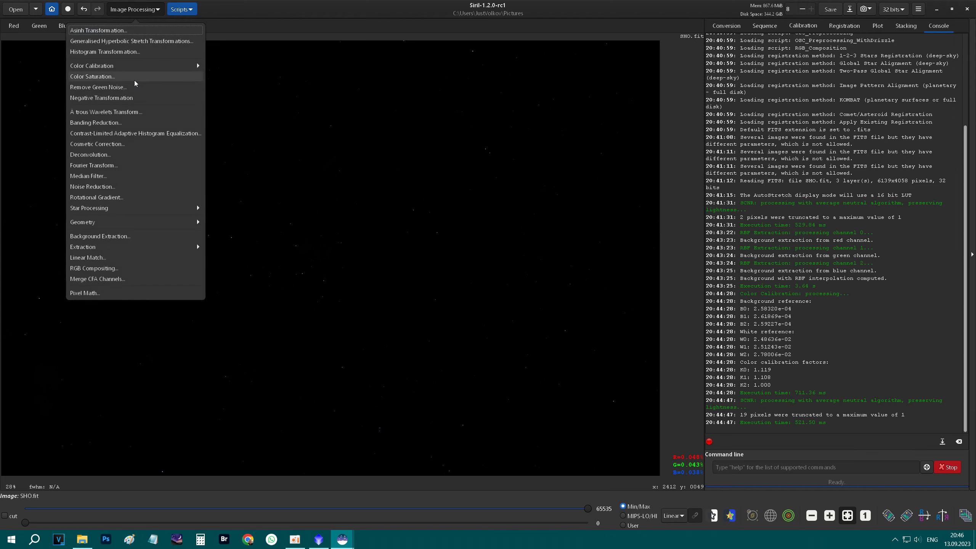
click(98, 210)
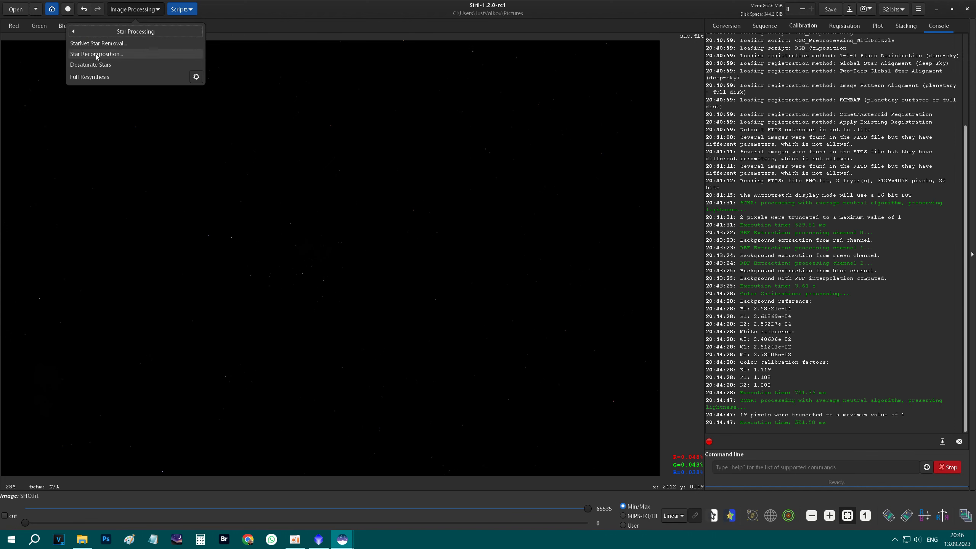
click(96, 44)
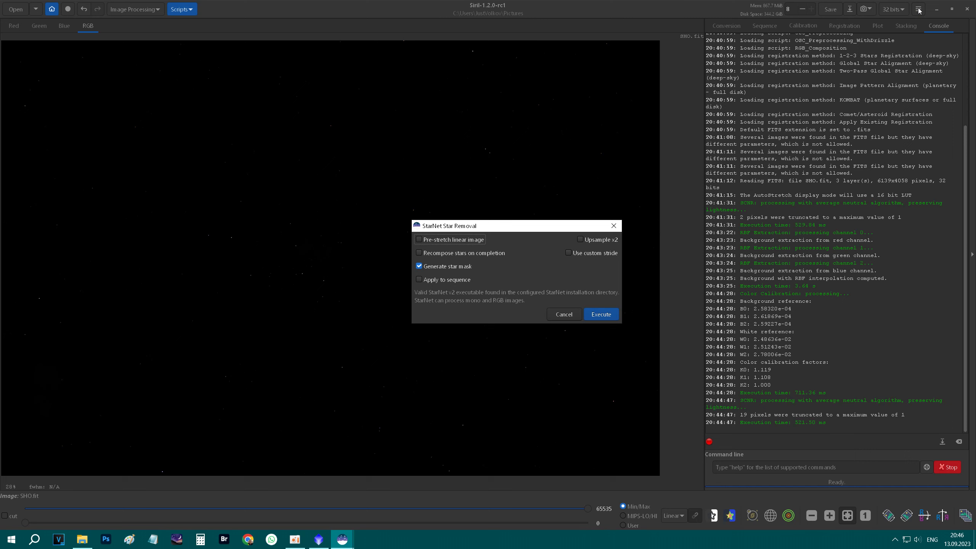
Step: Run StarNet with Pre-stretch linear image enabled, producing starless_SHO.fits and starmask_SHO.fits
click(437, 241)
click(602, 313)
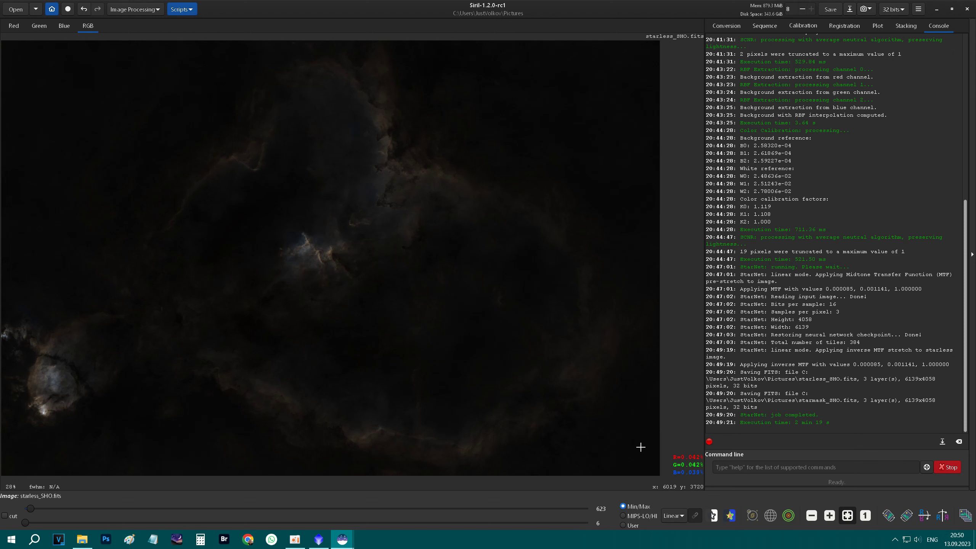
Step: Apply an autostretch Histogram Transformation to the starless SHO image, keeping Linear display
click(672, 515)
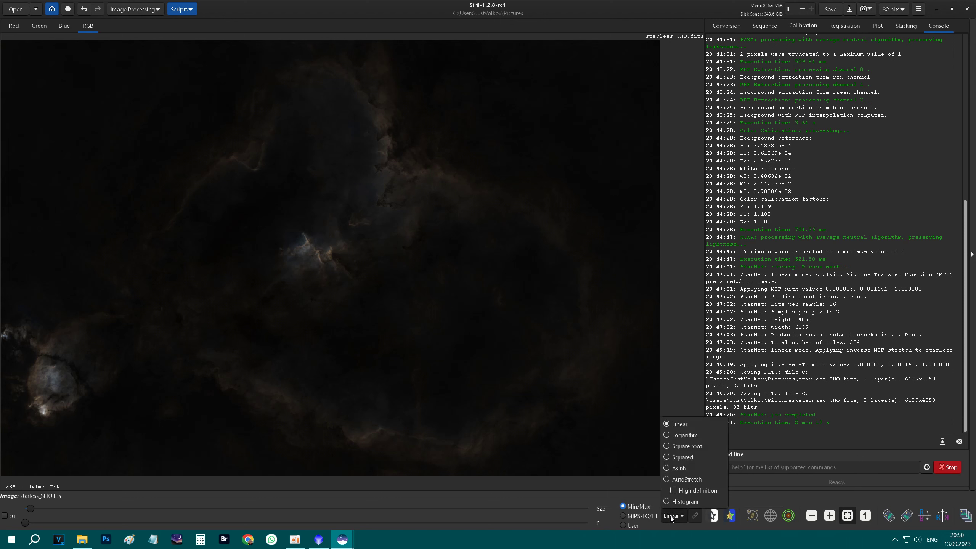
click(670, 515)
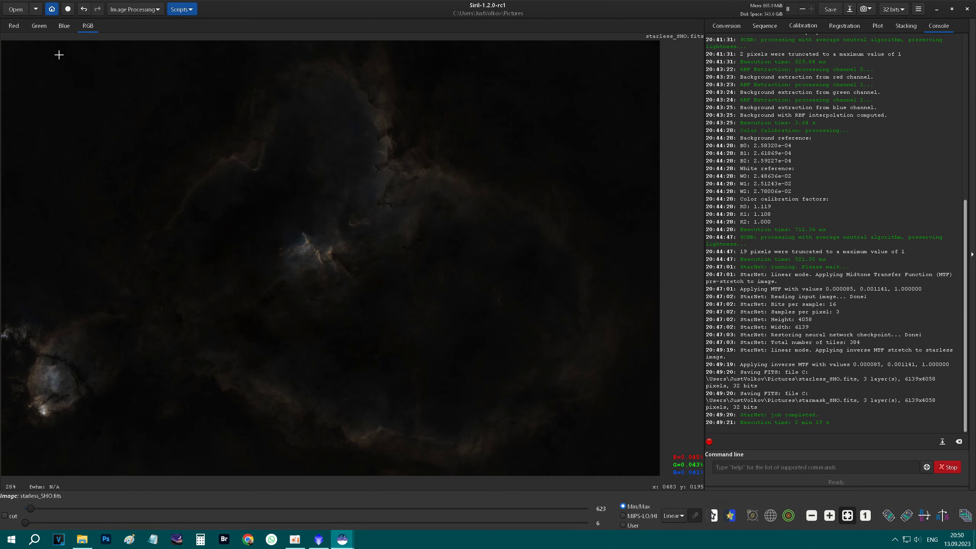
click(135, 8)
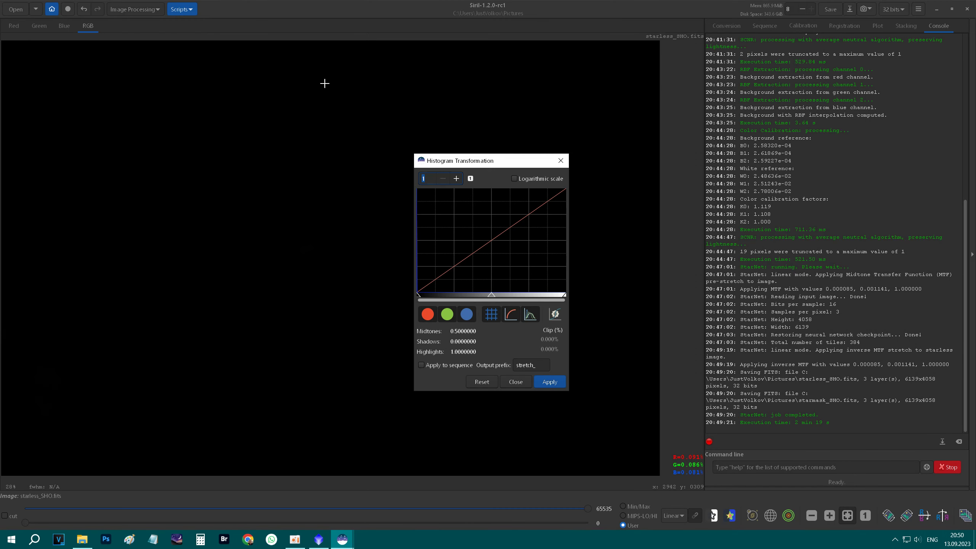
drag(496, 158, 739, 103)
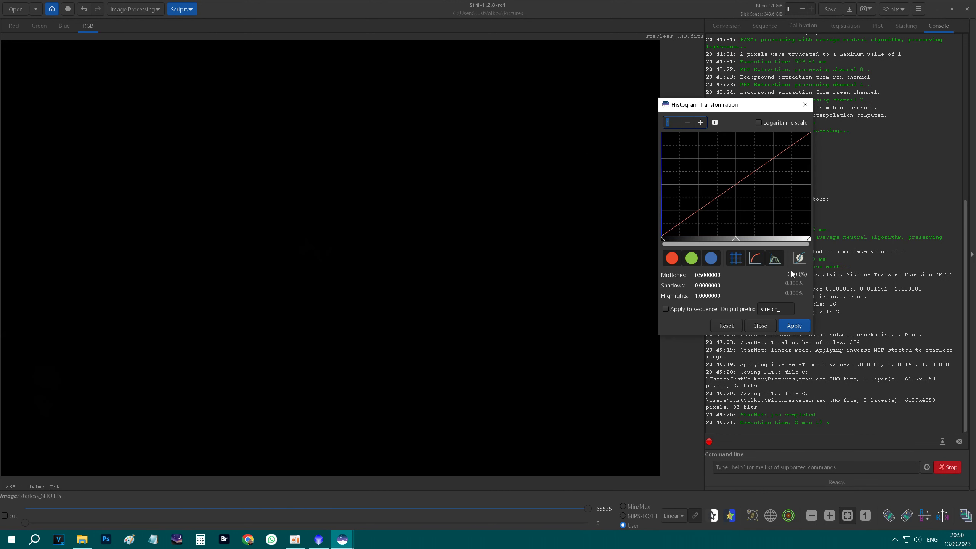
click(800, 258)
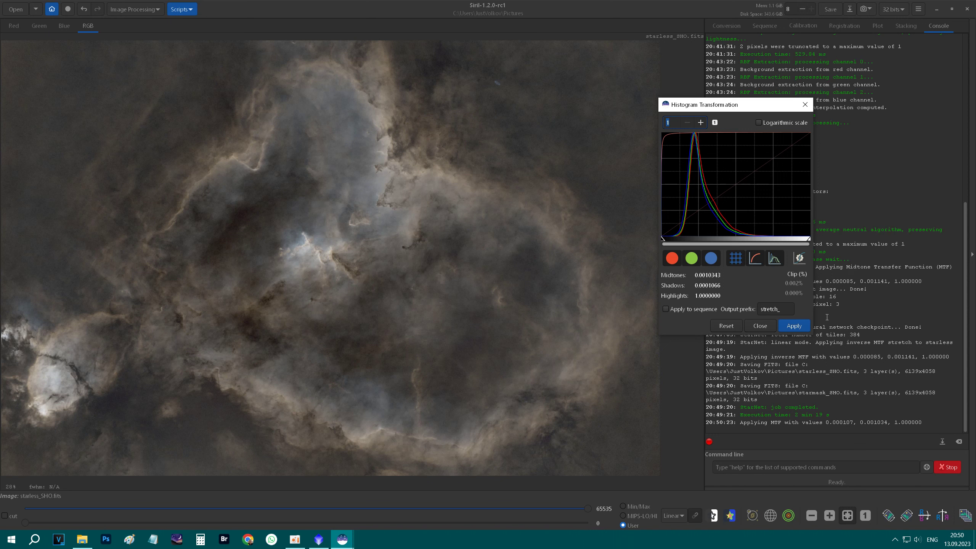
click(802, 330)
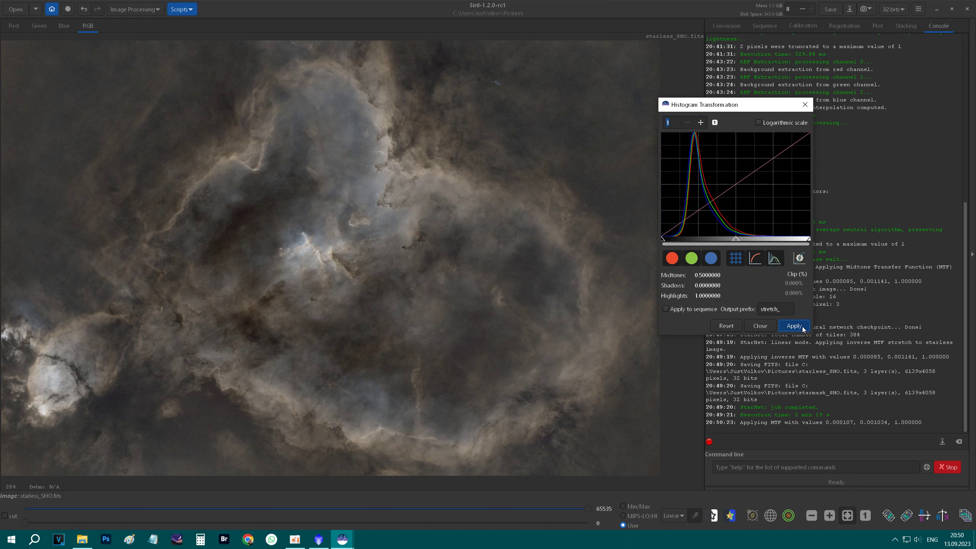
click(805, 105)
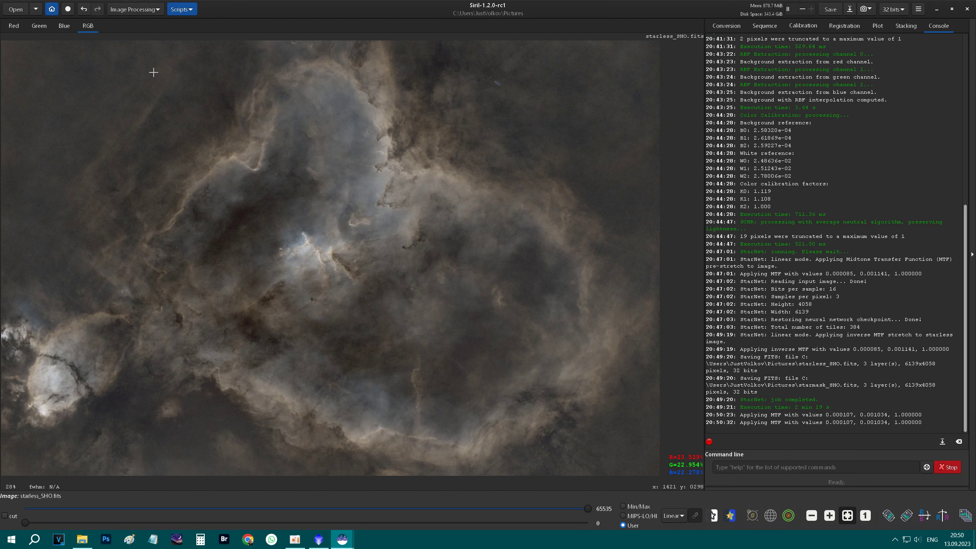
Step: Boost Orange-Brown / Yellow saturation slightly with background factor 0.00
click(152, 13)
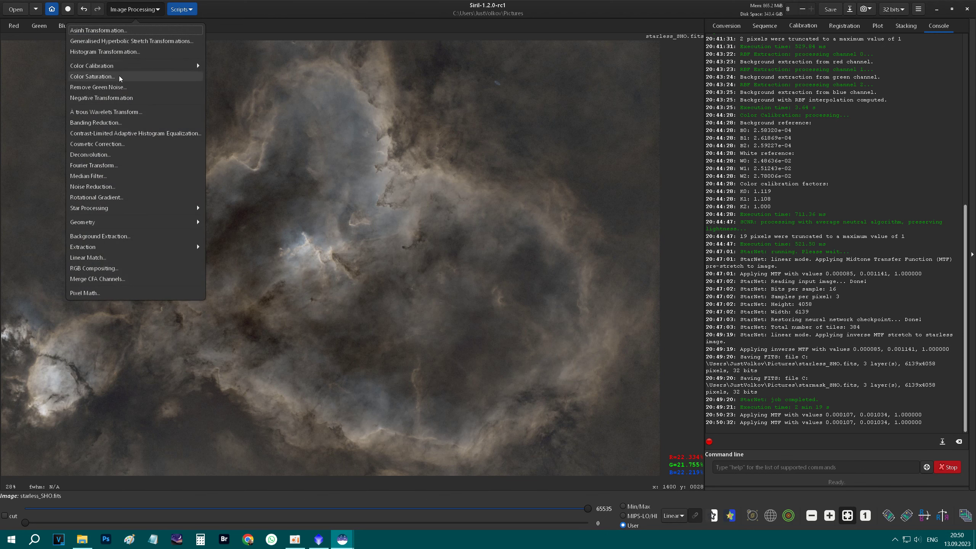
click(115, 77)
drag(784, 310, 686, 308)
click(807, 243)
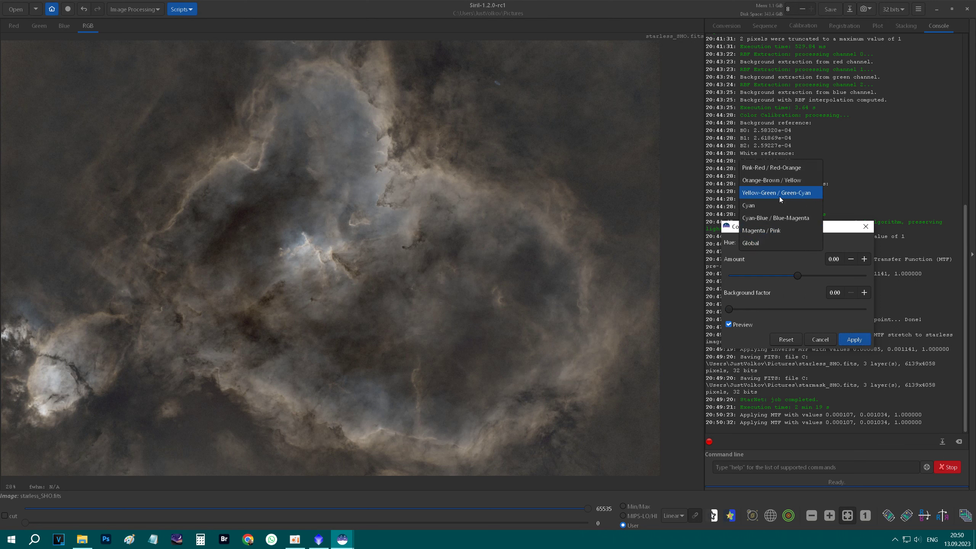
click(784, 180)
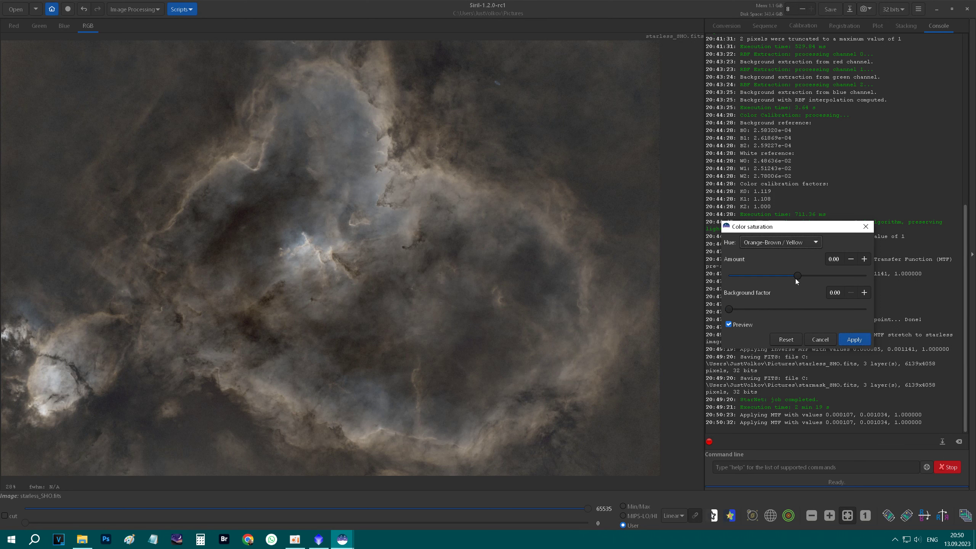
click(862, 273)
click(862, 273)
click(847, 342)
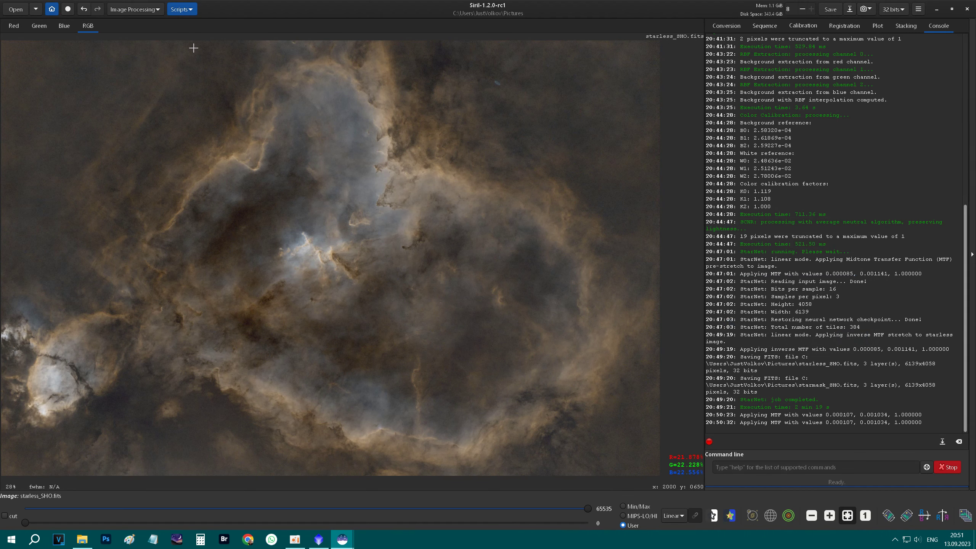
Step: Boost Cyan-Blue / Blue-Magenta saturation to 1.00 with background factor 0.00
click(149, 11)
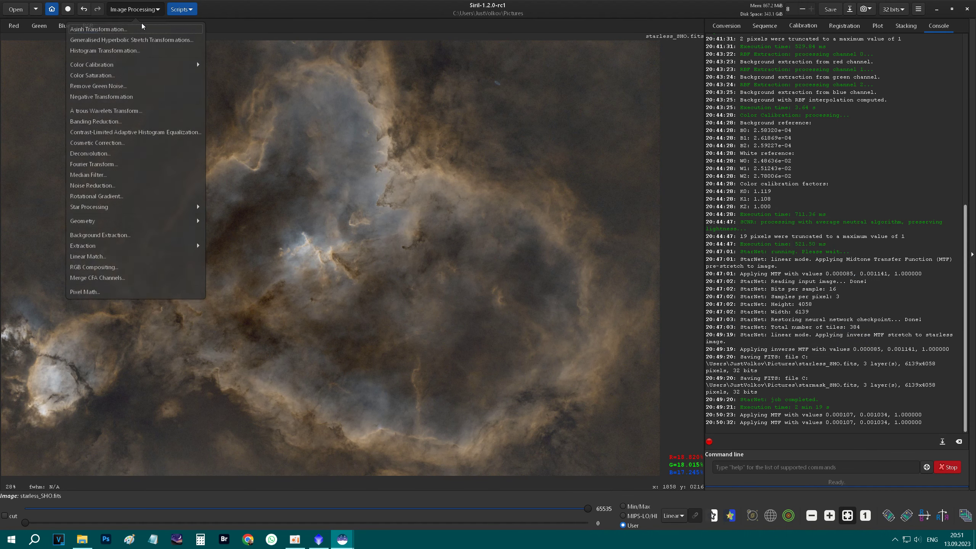
click(119, 76)
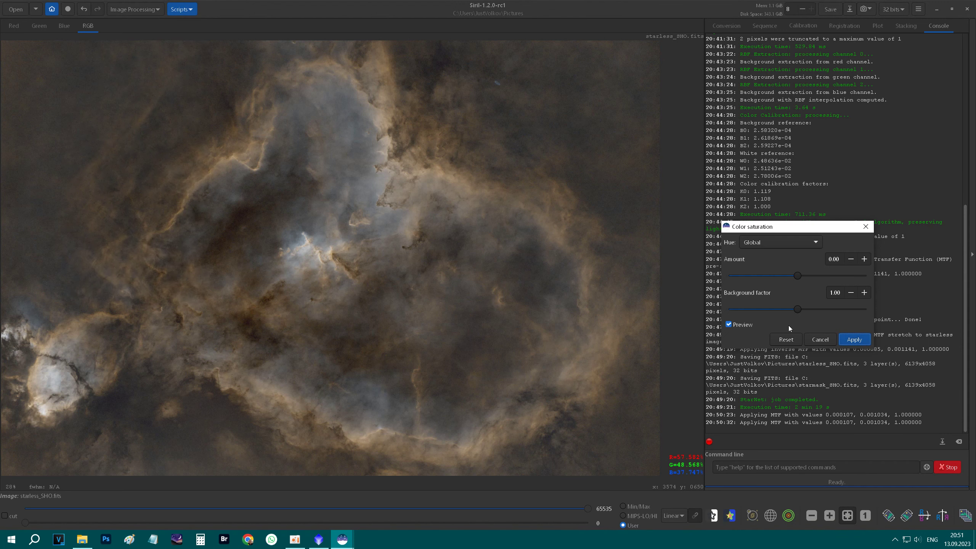
drag(788, 311, 727, 310)
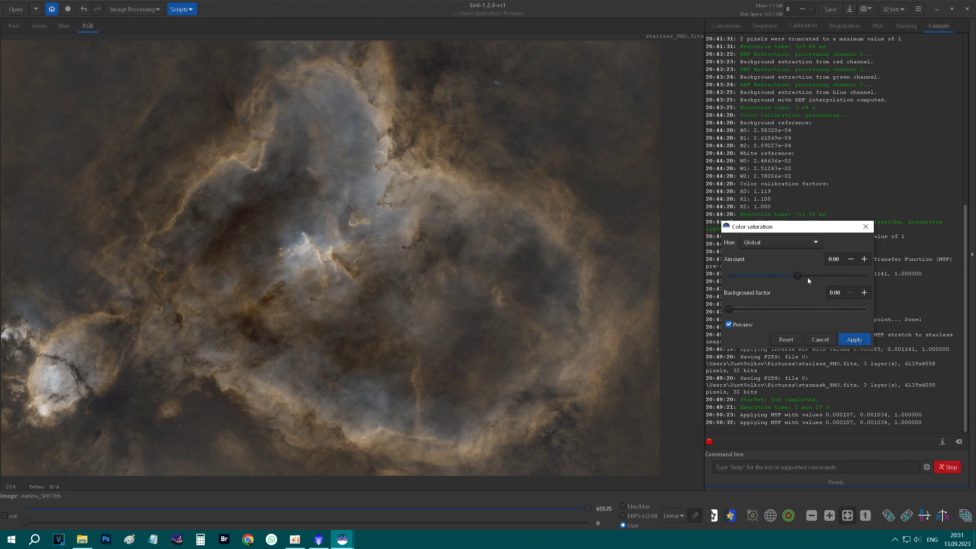
click(798, 241)
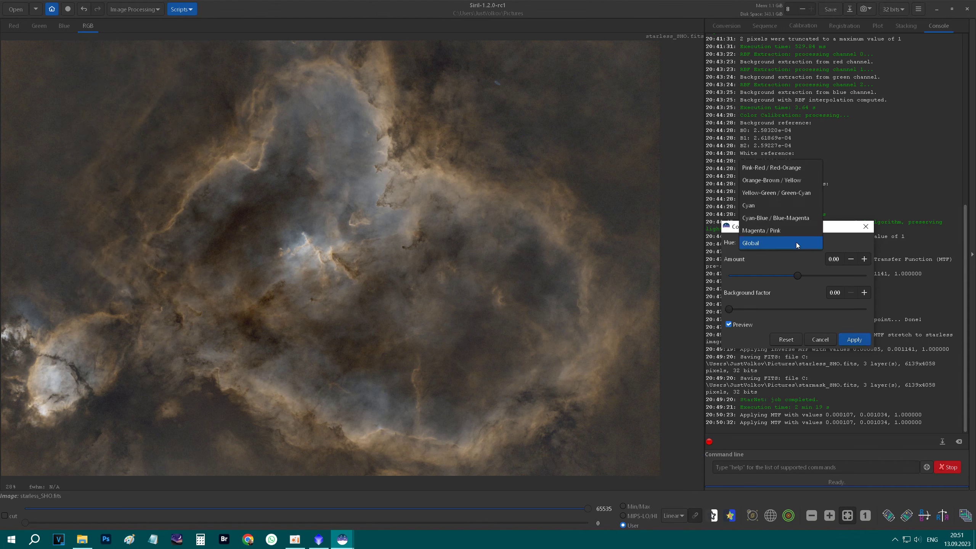
click(784, 221)
drag(803, 274, 857, 273)
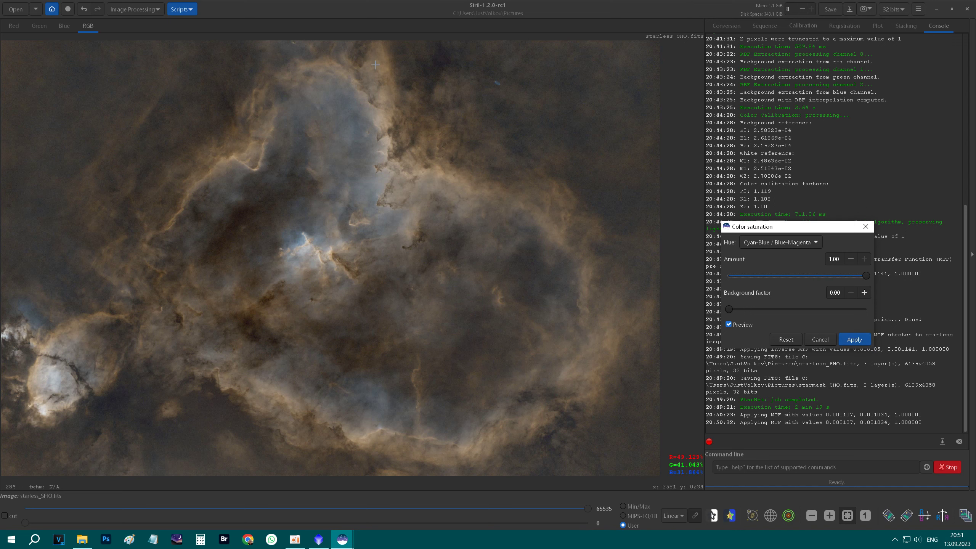
click(853, 339)
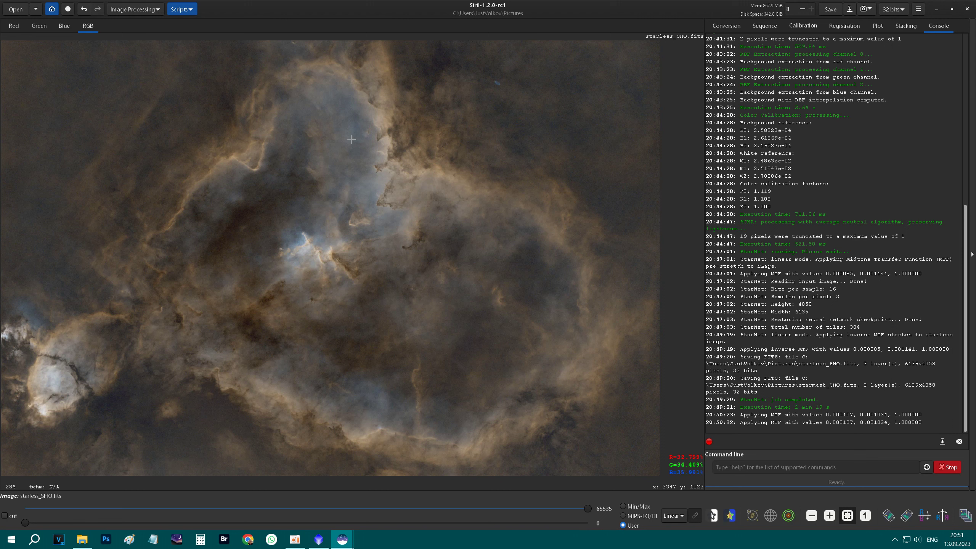
Step: Apply Average Neutral green noise removal at amount 1.00 to starless_SHO.fits
click(154, 15)
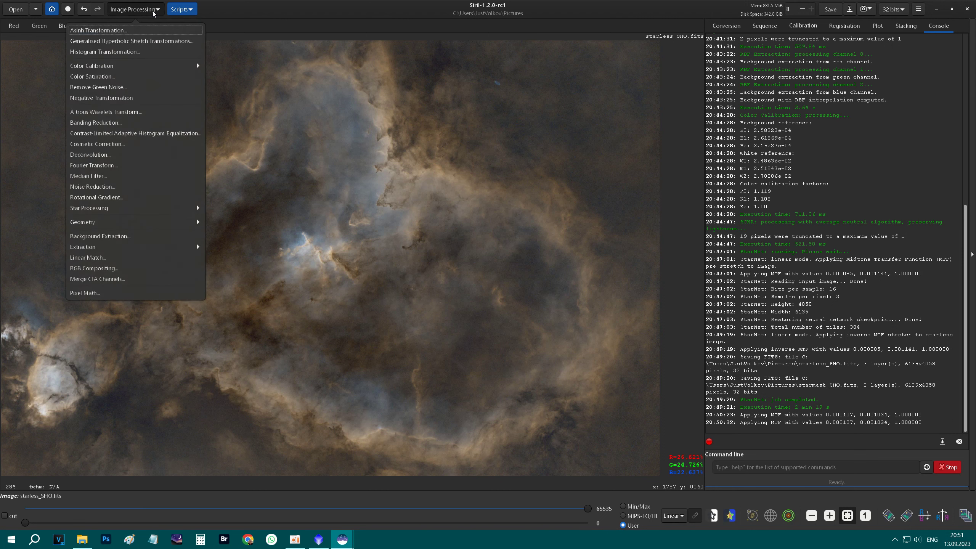
click(121, 88)
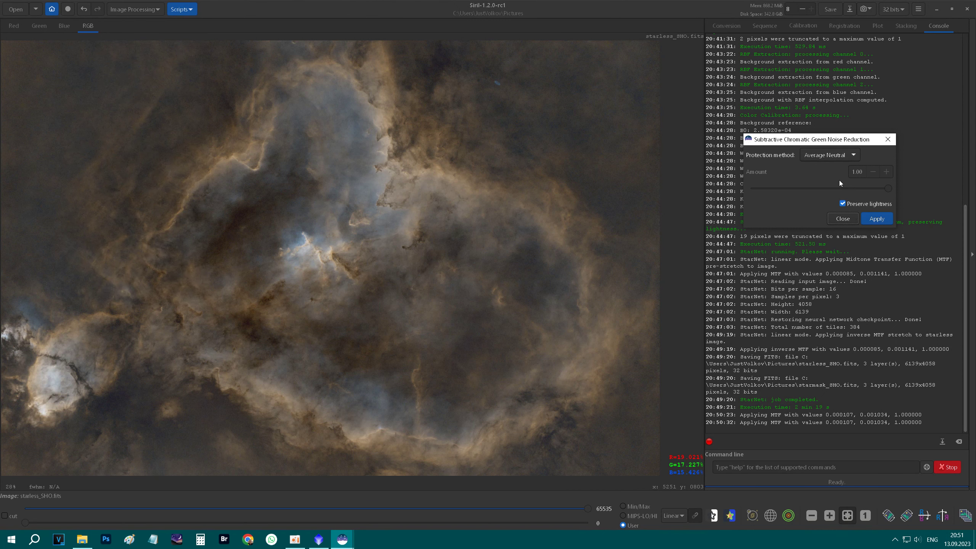
click(874, 216)
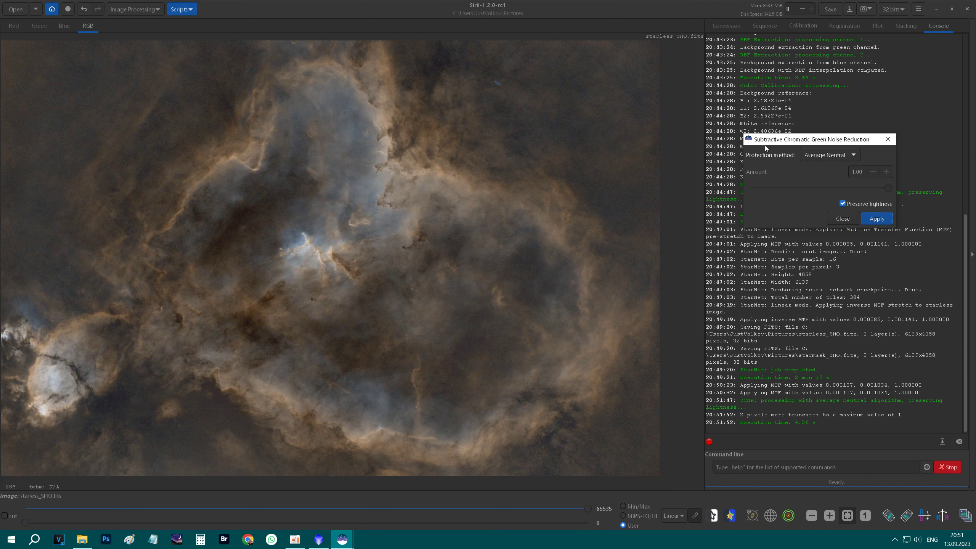
click(843, 219)
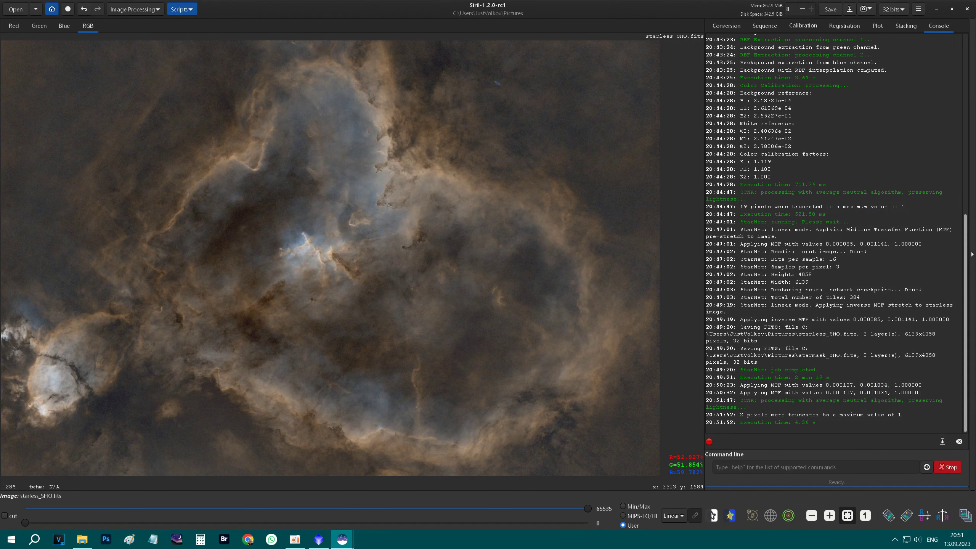
Step: Save the starless image on drive D: as 16-bit integer TIFF 'Hart PH.tif'
click(850, 9)
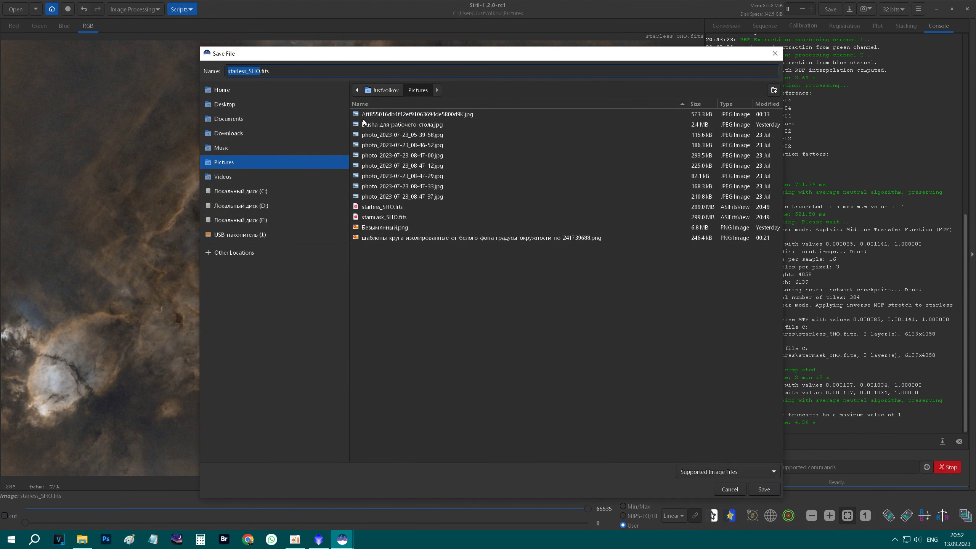
click(259, 207)
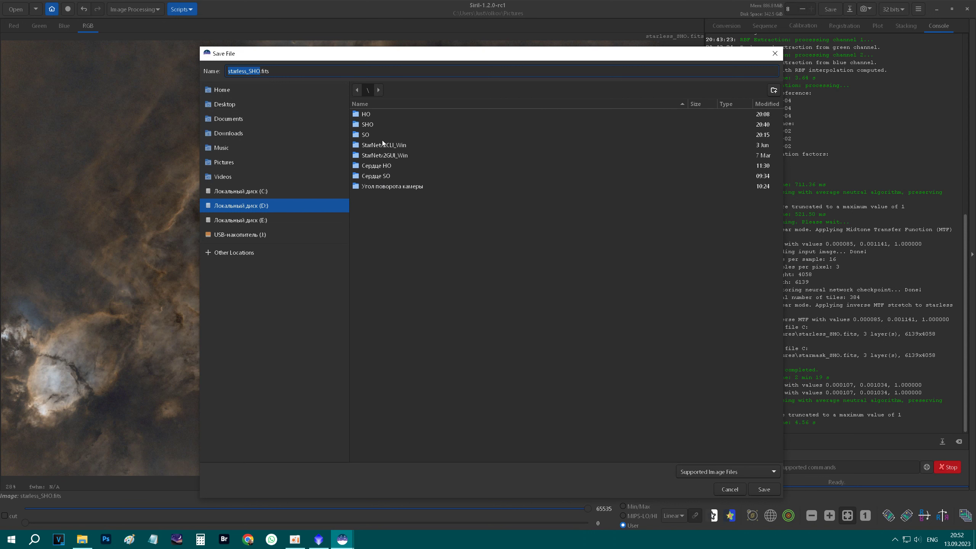
click(261, 71)
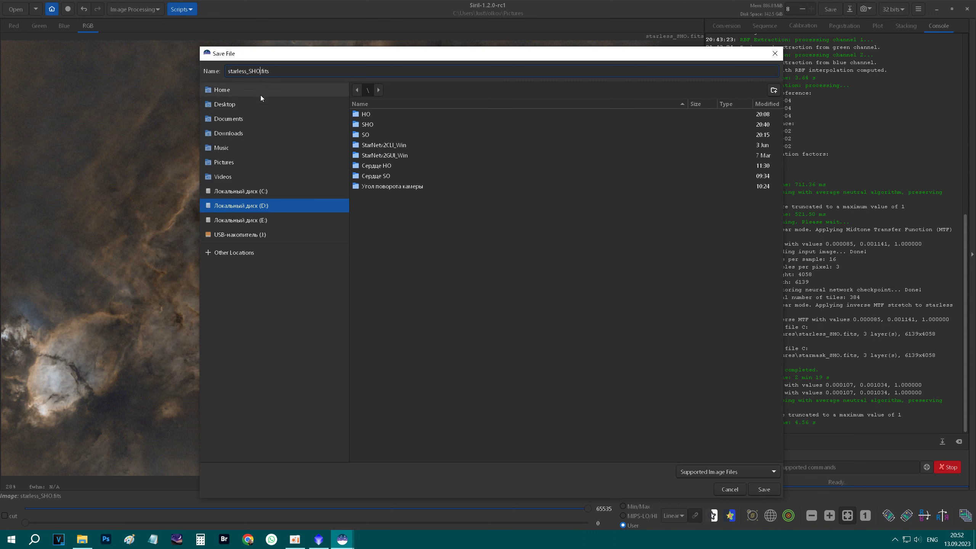
key(BackSpace)
key(BackSpace)
key(BackSpace)
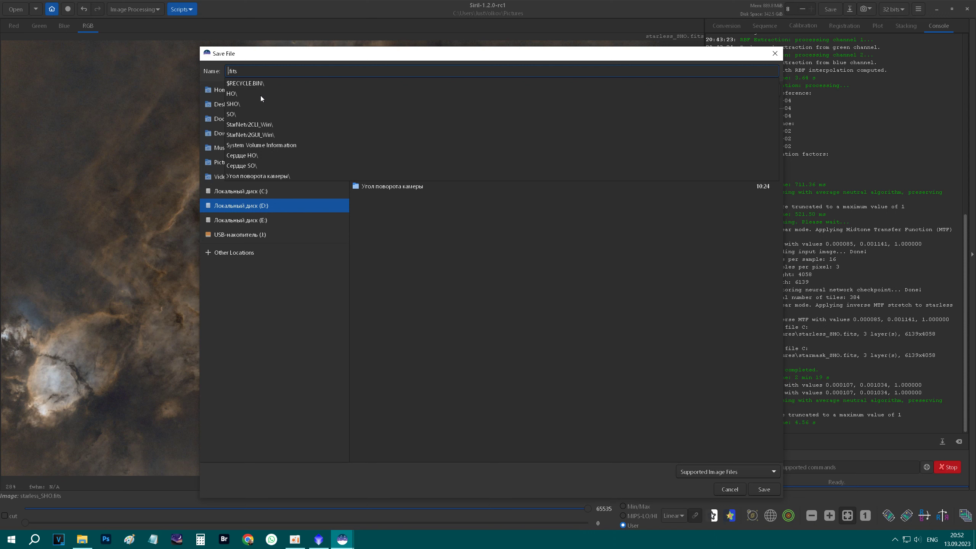
text(Hart PH)
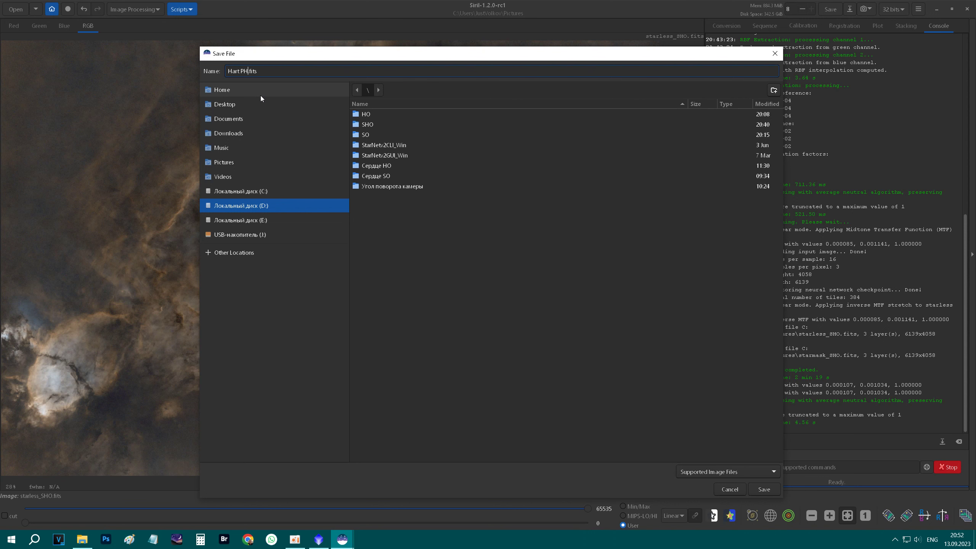
click(721, 471)
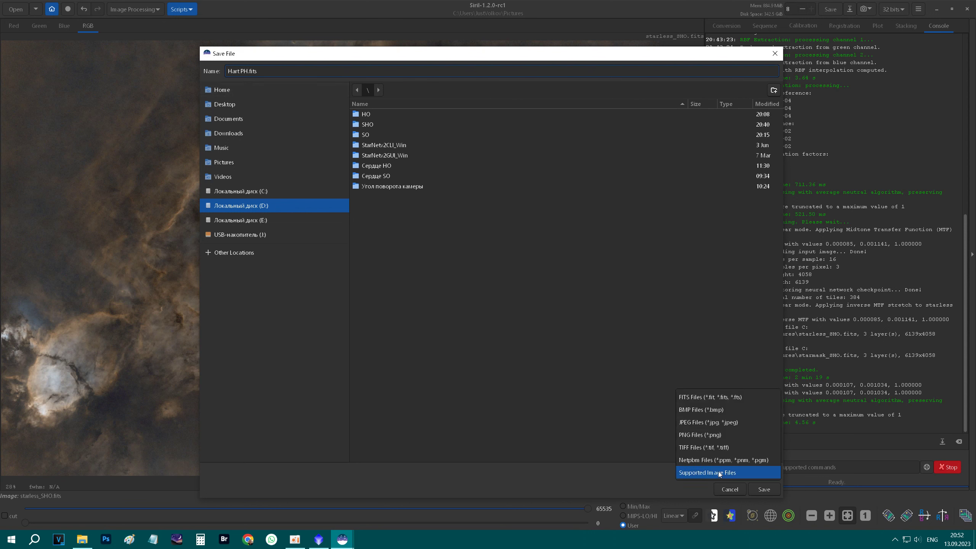
click(697, 452)
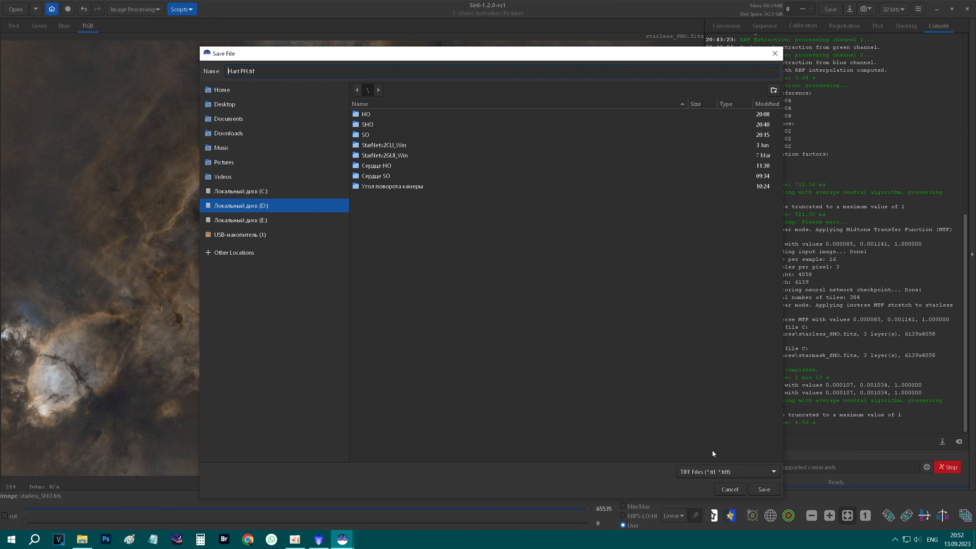
click(763, 490)
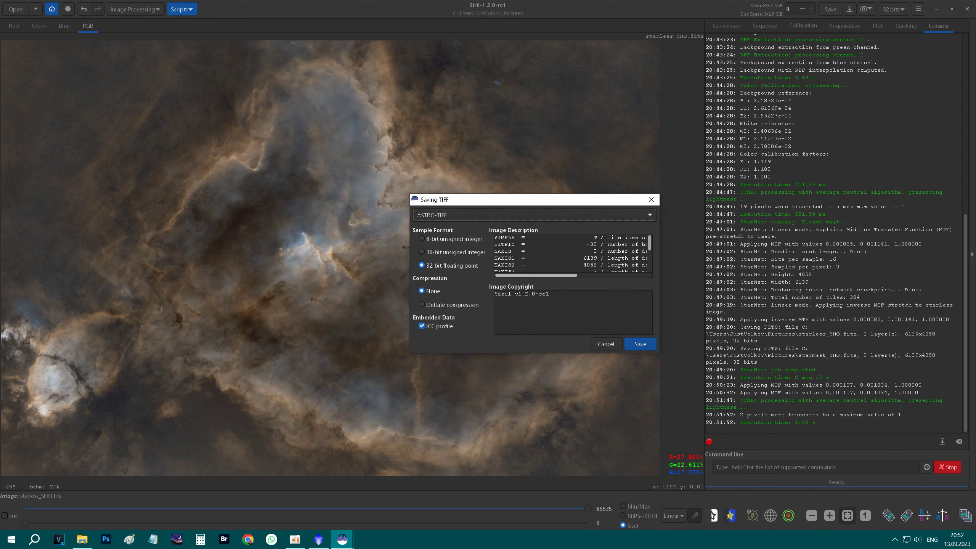
click(479, 253)
Step: Confirm the TIFF save and bring up the Star Recomposition tool
click(640, 345)
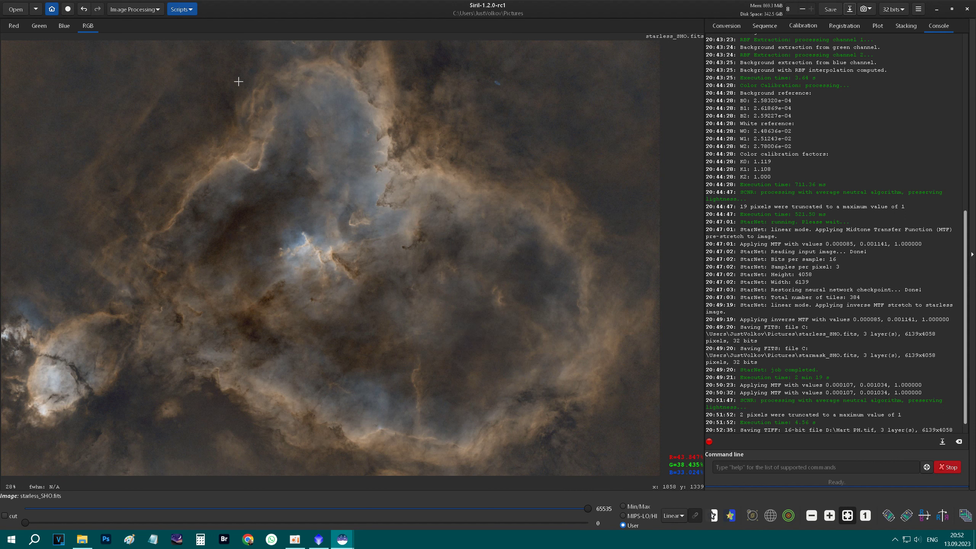
click(142, 12)
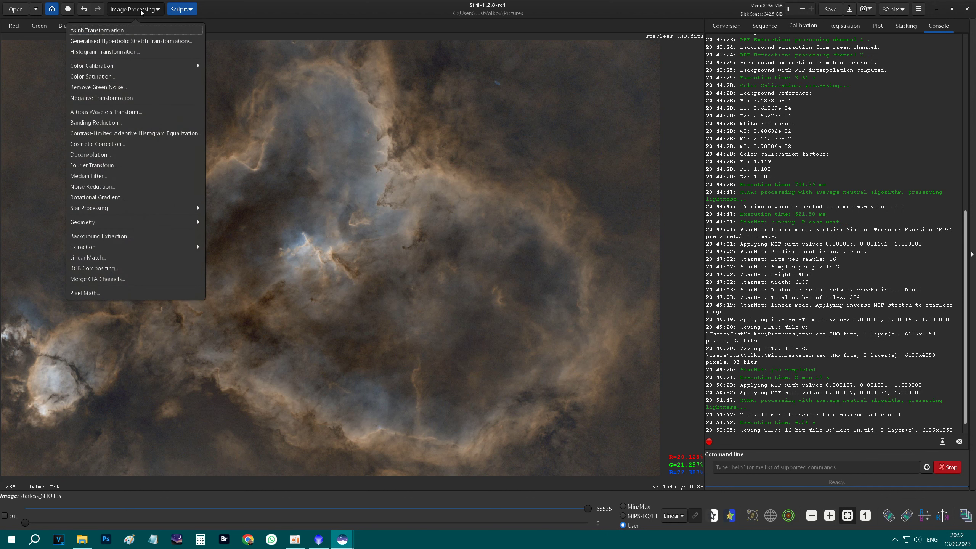
click(123, 211)
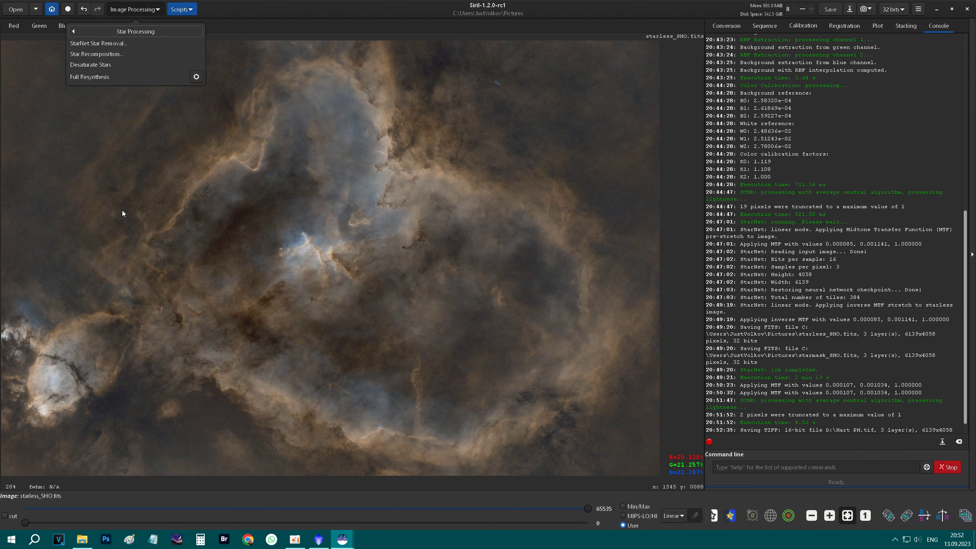
click(111, 56)
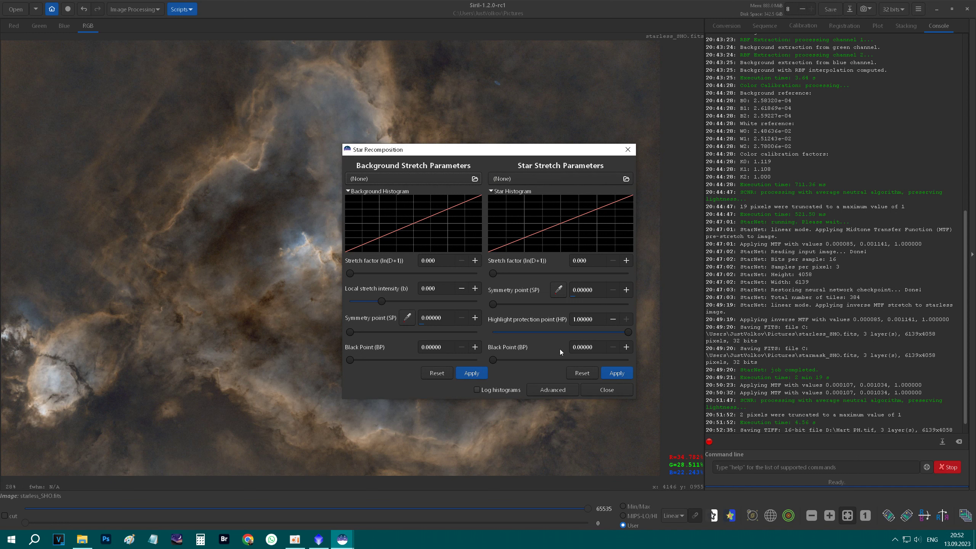
Step: In Advanced mode, set star stretch to Generalised hyperbolic with Even weighted luminance
click(558, 392)
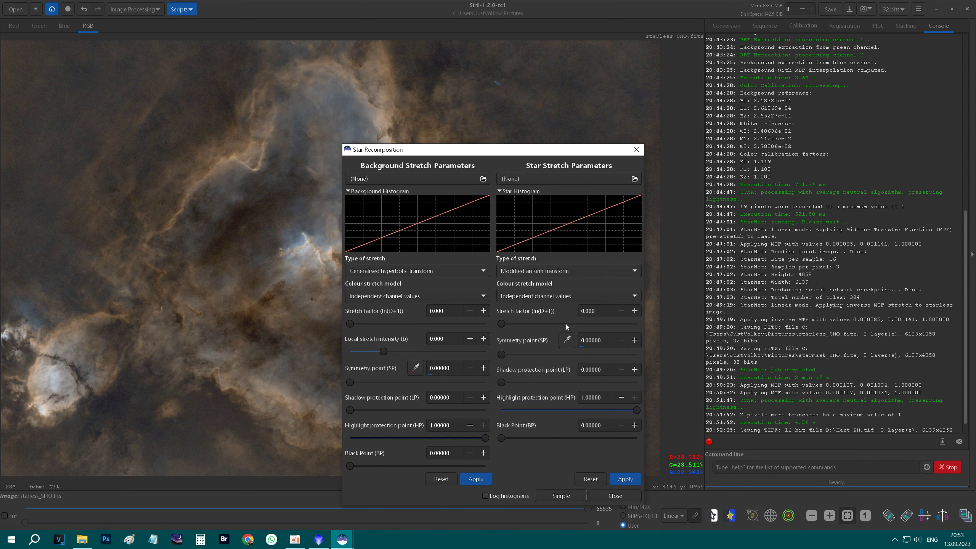
click(547, 270)
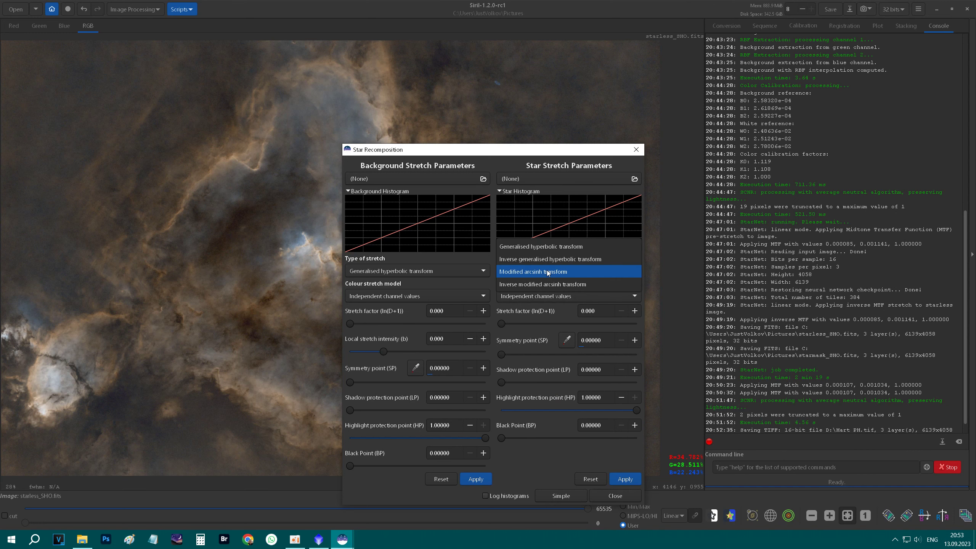
click(544, 249)
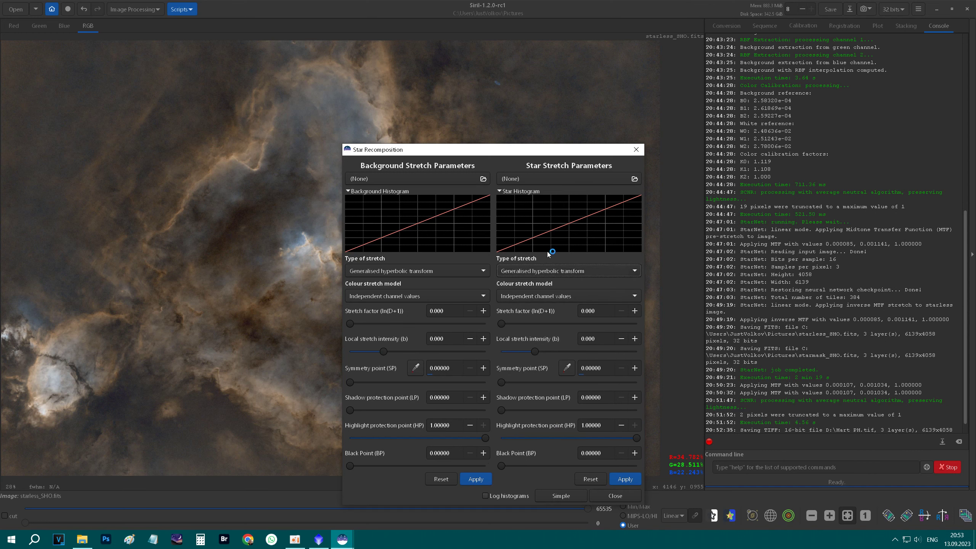
click(566, 299)
click(548, 323)
Step: Load starmask_SHO.fits as the star image in Star Recomposition
click(635, 179)
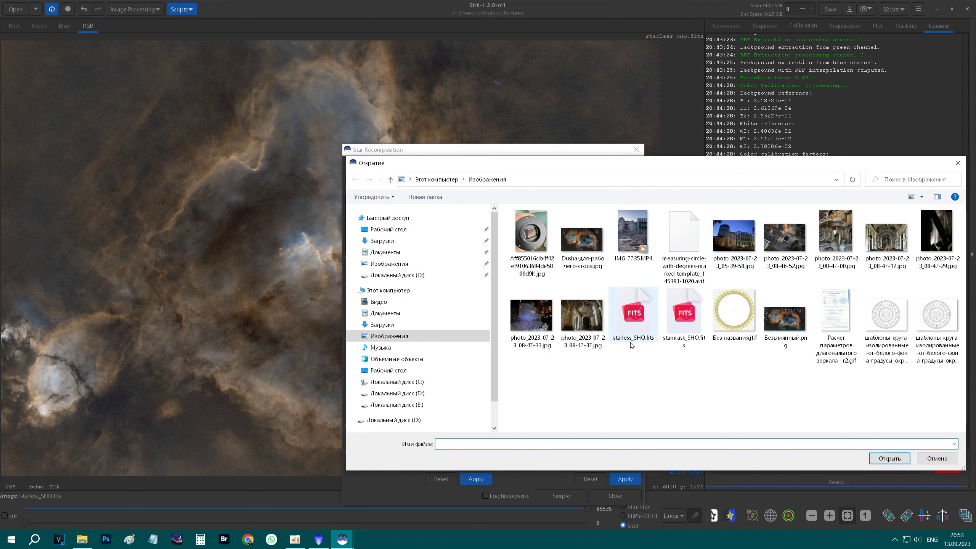
click(679, 341)
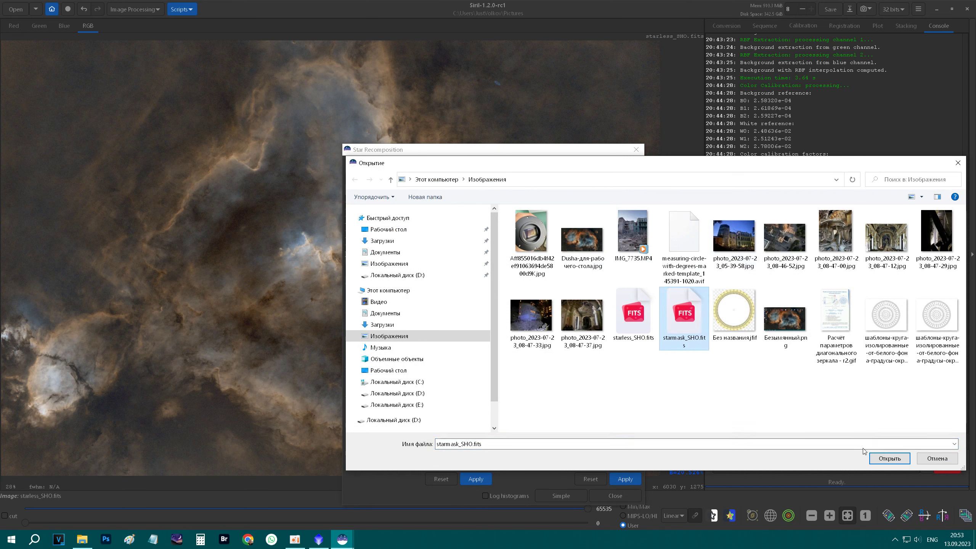
click(884, 457)
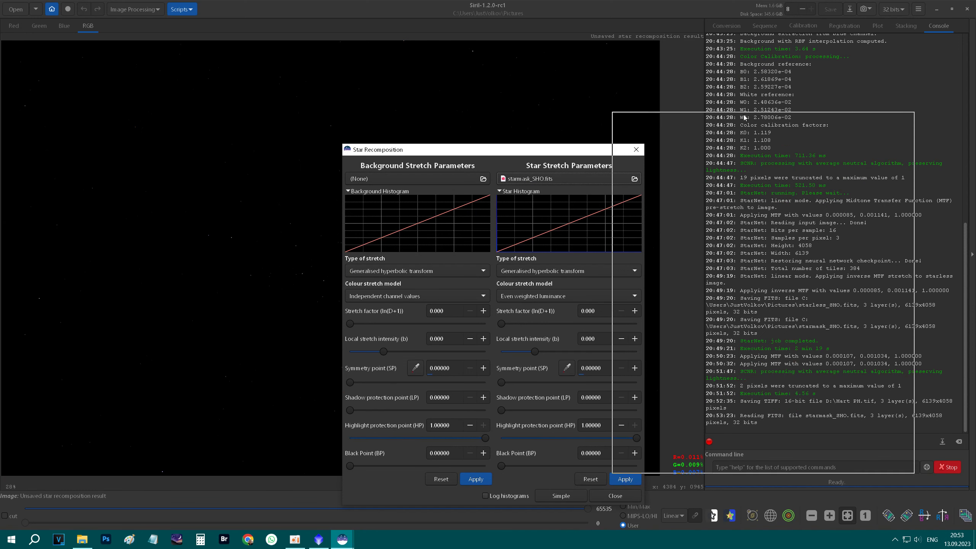
Step: Move the recomposition dialog aside and raise the Star Stretch factor to 6.714
drag(475, 149, 744, 118)
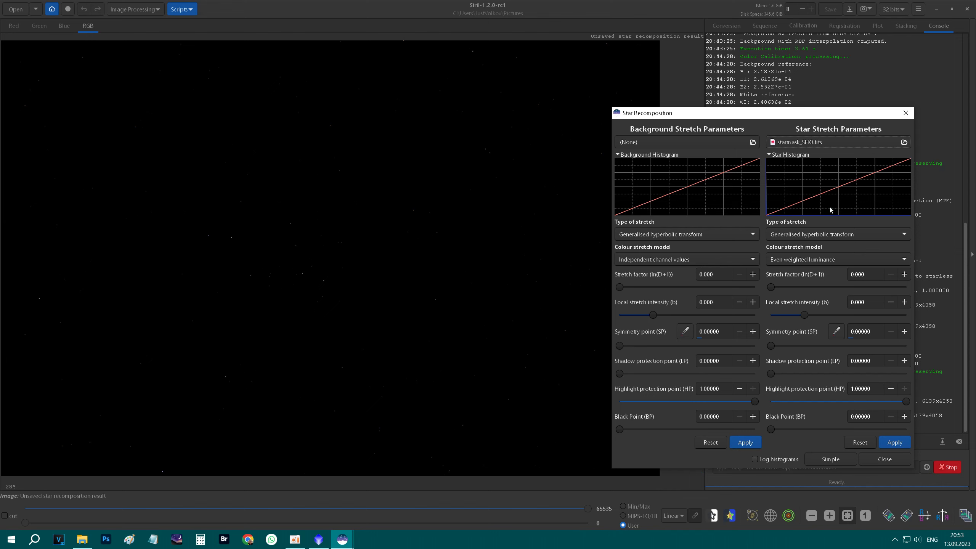
drag(777, 288, 914, 289)
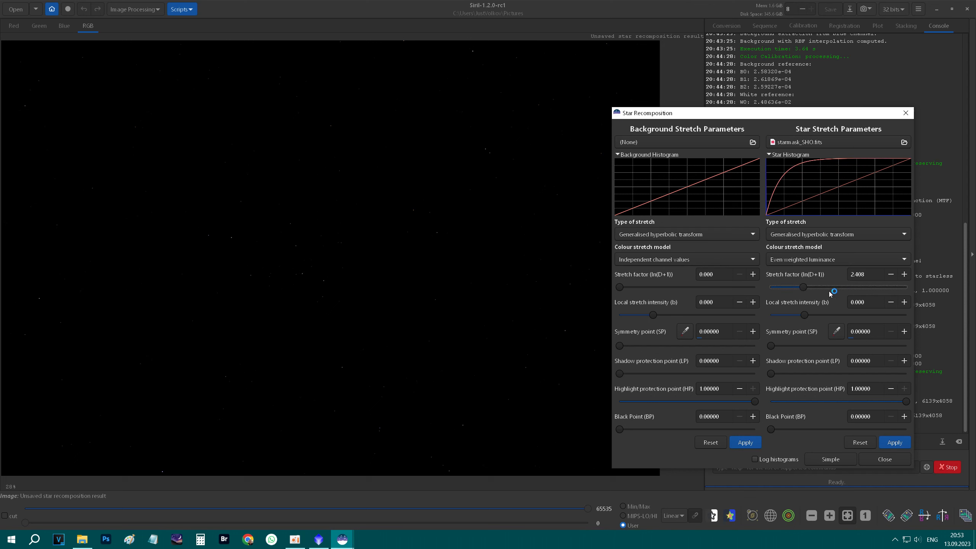
mouse_move(805, 287)
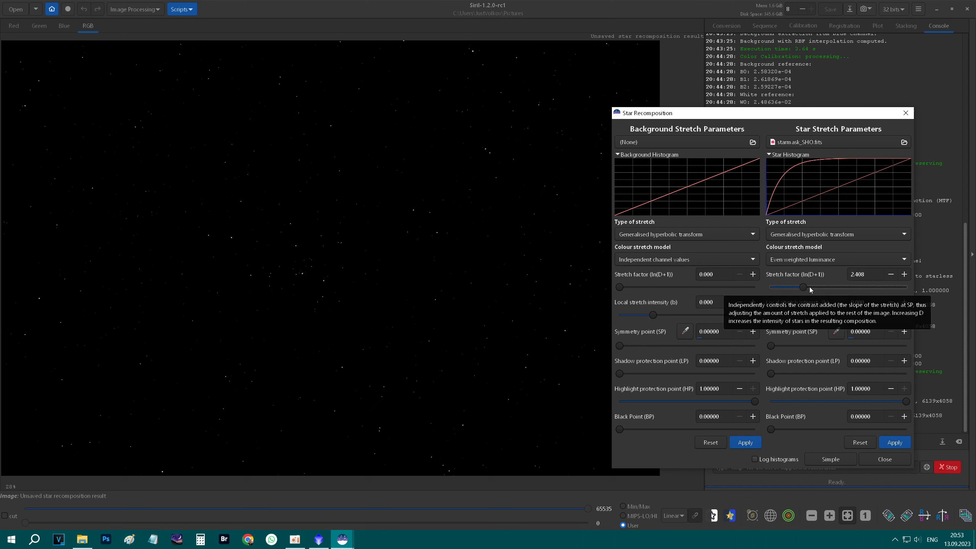
drag(810, 286, 834, 287)
click(848, 288)
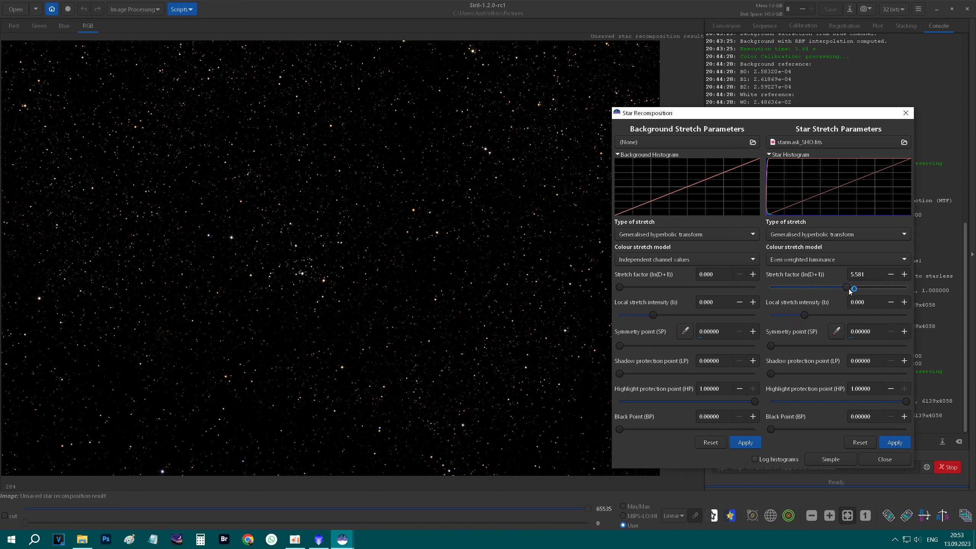
scroll(859, 289, up, 2)
scroll(859, 288, up, 1)
drag(855, 286, 866, 287)
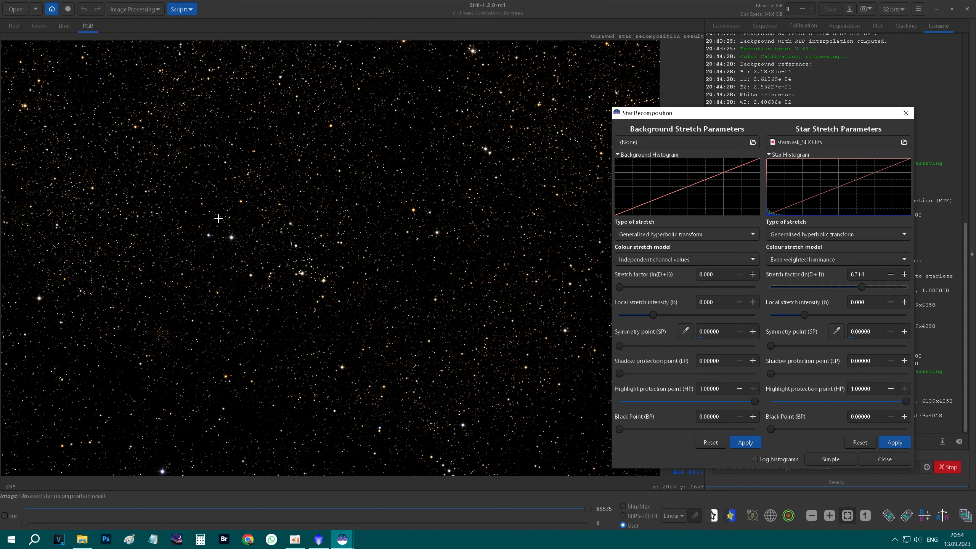
scroll(224, 226, down, 2)
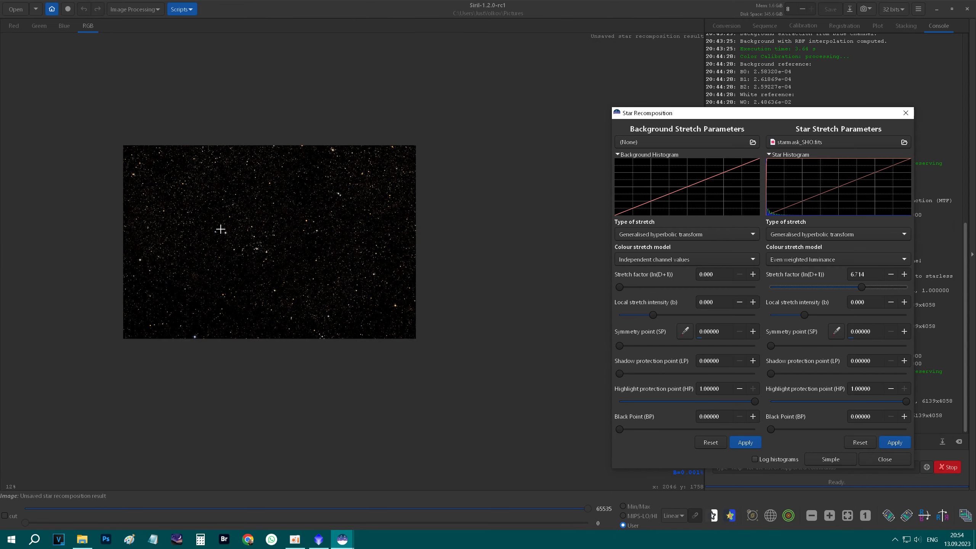
scroll(221, 229, up, 6)
scroll(222, 230, down, 1)
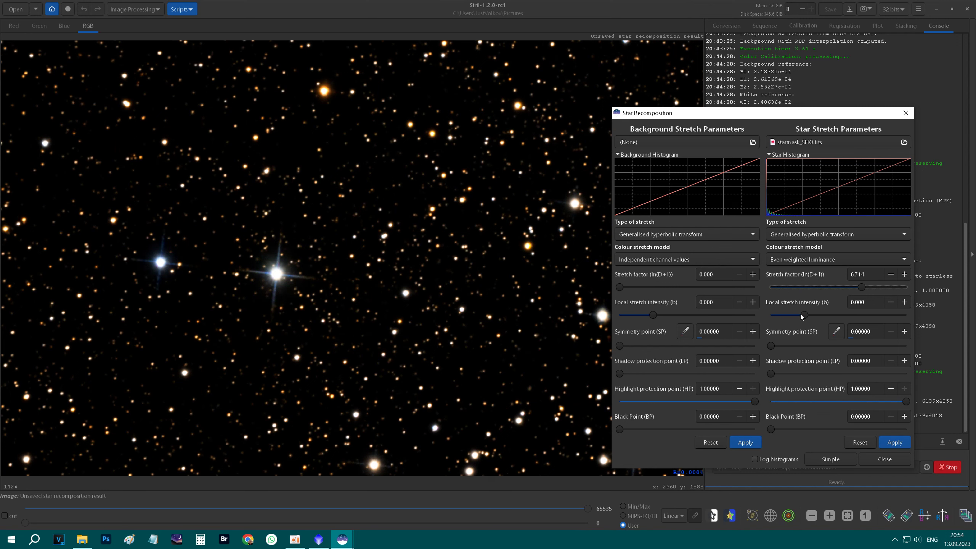
Step: Set star local stretch intensity to 3.442 and settle the stretch factor at 6.232
drag(804, 316, 817, 316)
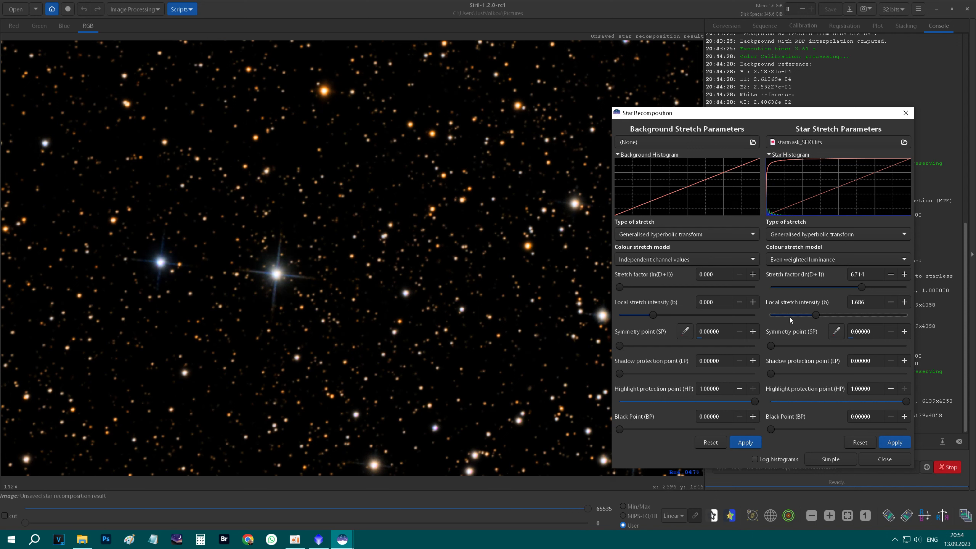
drag(817, 314, 827, 314)
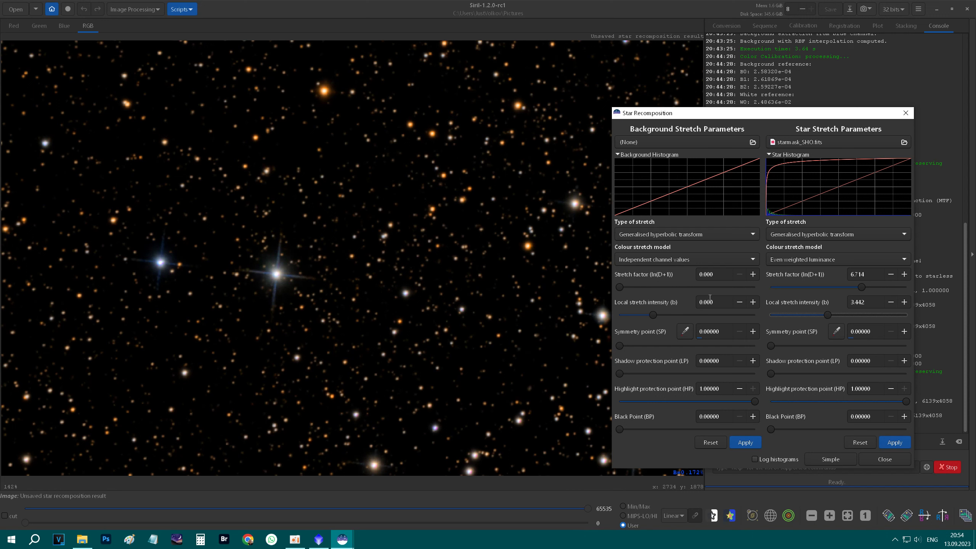
drag(860, 290, 850, 289)
click(904, 275)
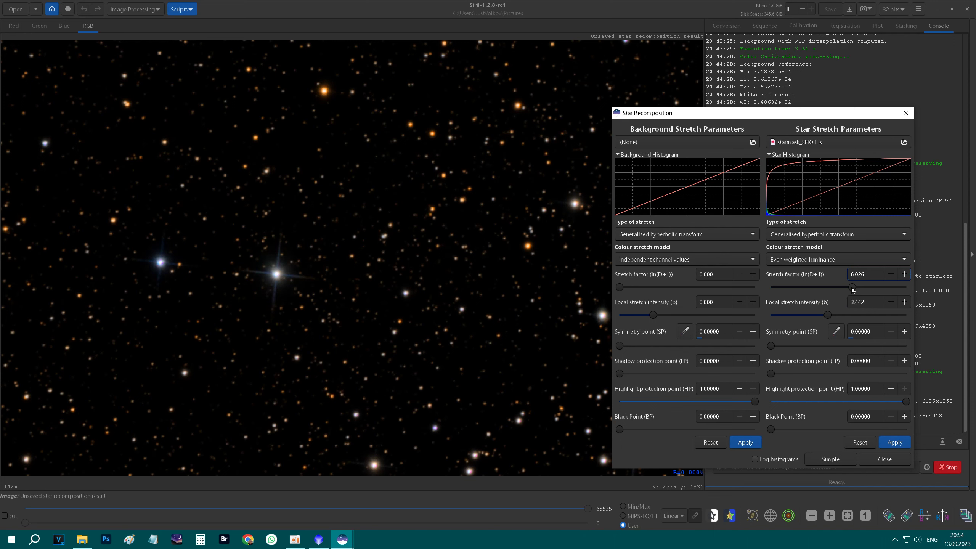
drag(852, 288, 862, 284)
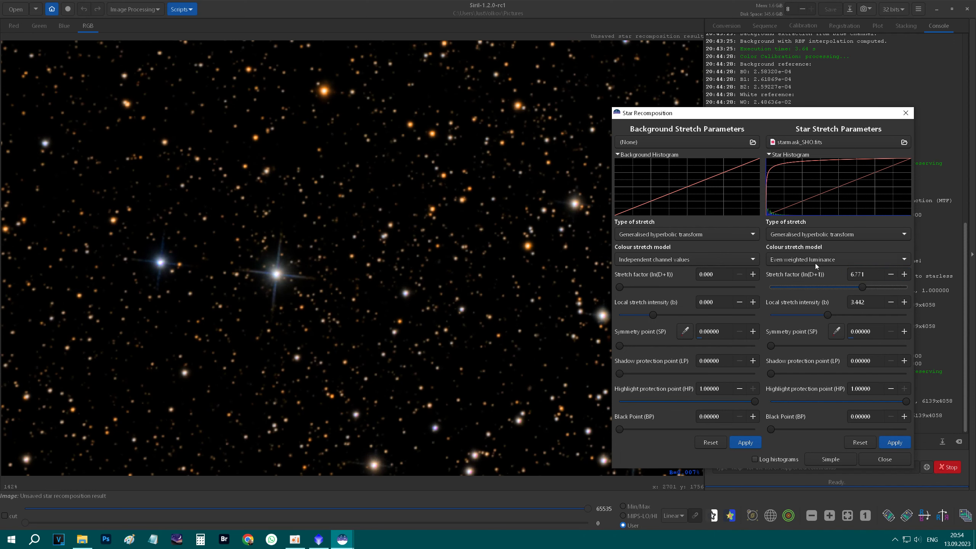
click(856, 286)
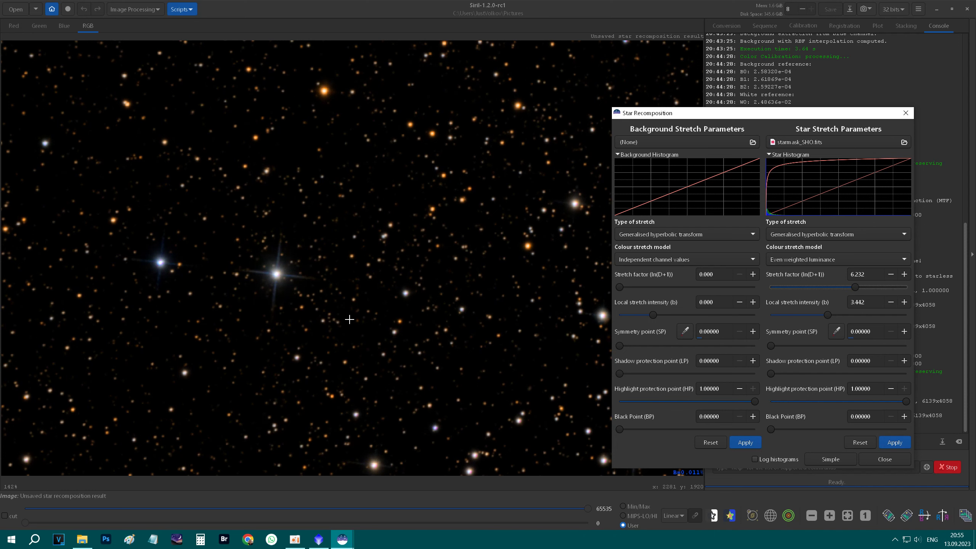
scroll(342, 302, down, 1)
scroll(343, 300, down, 1)
scroll(344, 299, down, 1)
scroll(344, 298, down, 1)
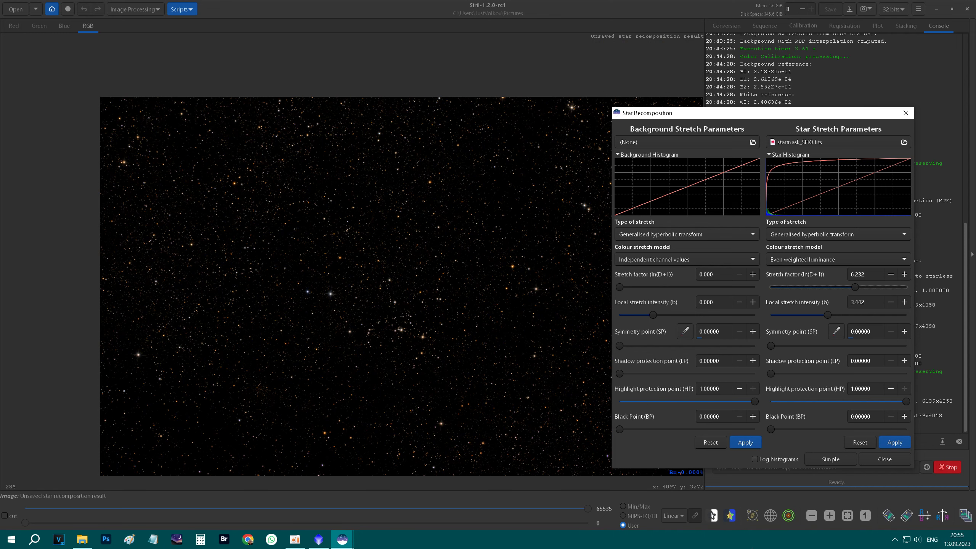
Step: Fit the image and switch the star colour stretch model to Independent channel values
click(848, 515)
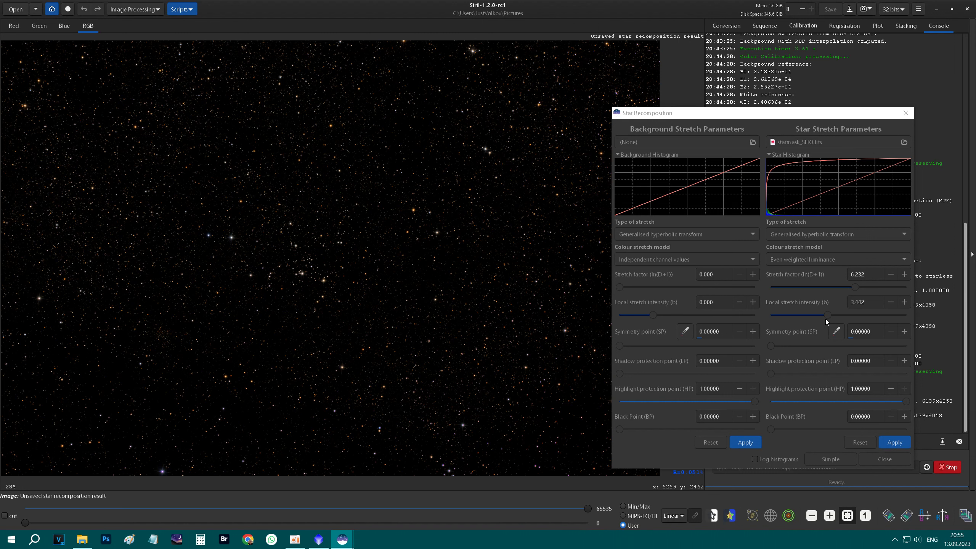
click(818, 261)
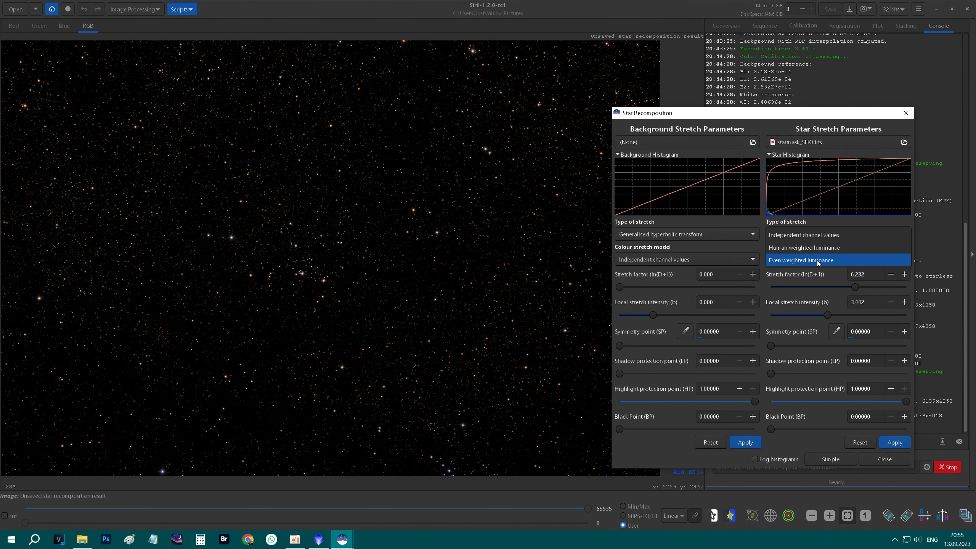
click(789, 239)
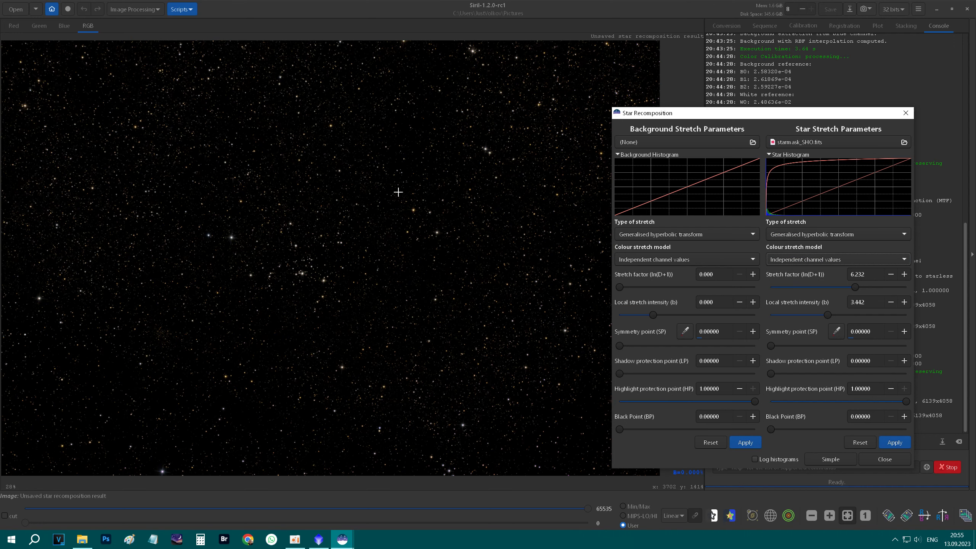
scroll(397, 193, up, 3)
scroll(417, 219, up, 1)
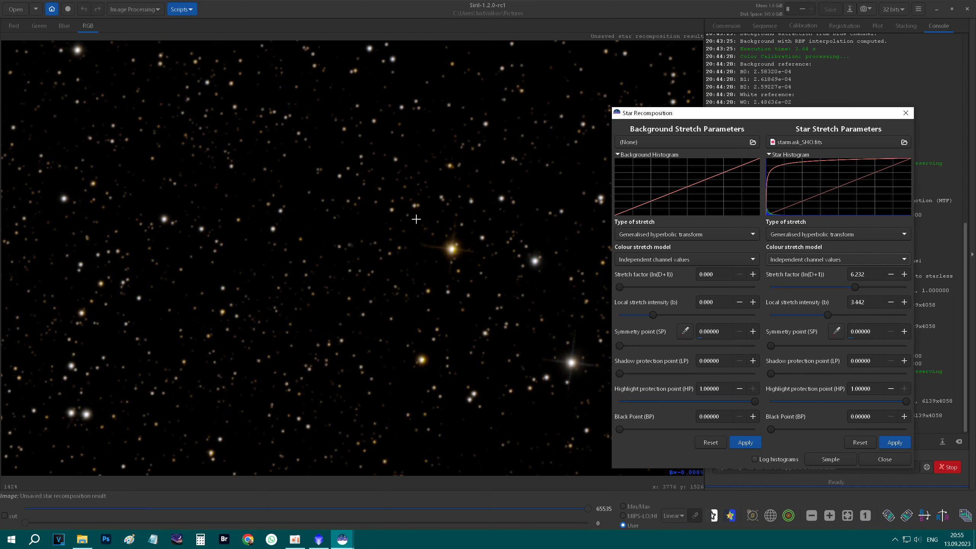
scroll(416, 219, up, 1)
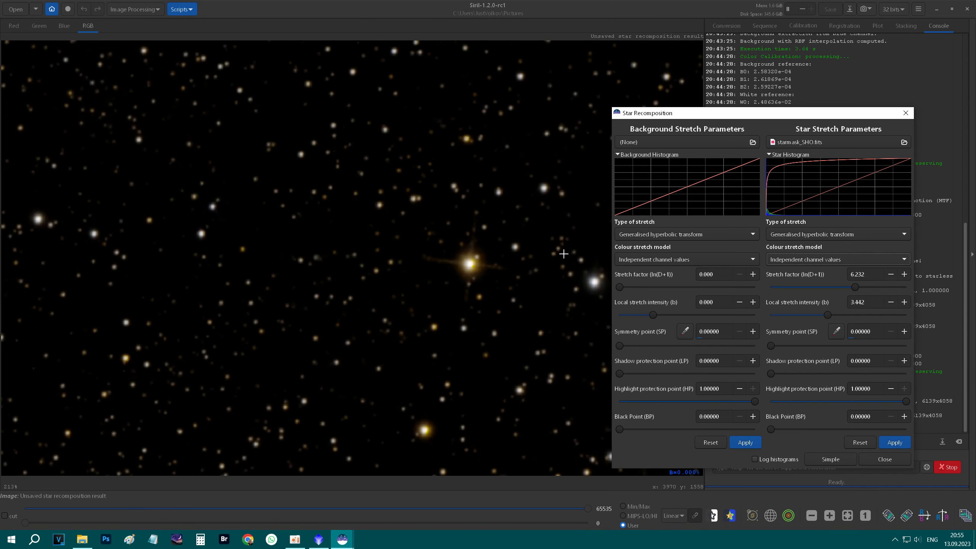
scroll(398, 213, down, 2)
scroll(276, 168, down, 3)
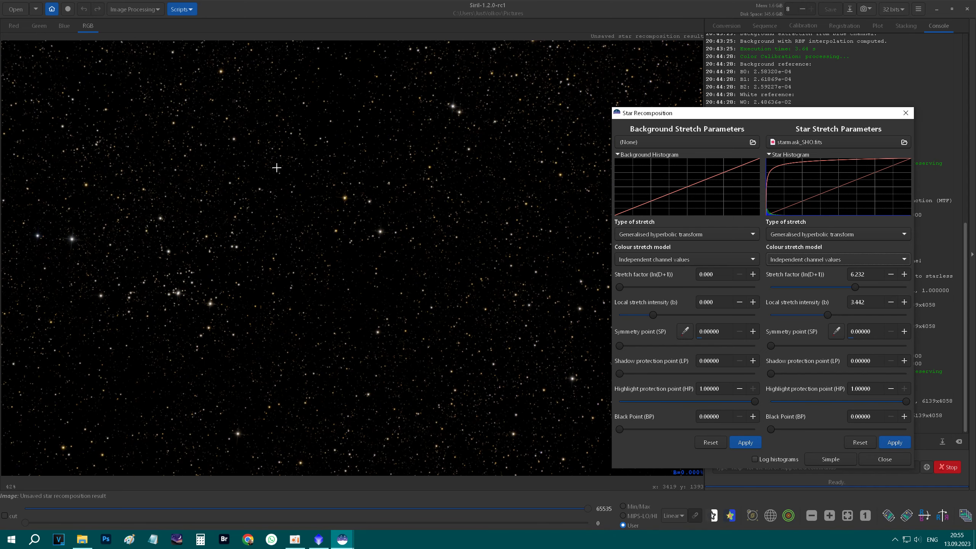
scroll(580, 140, up, 3)
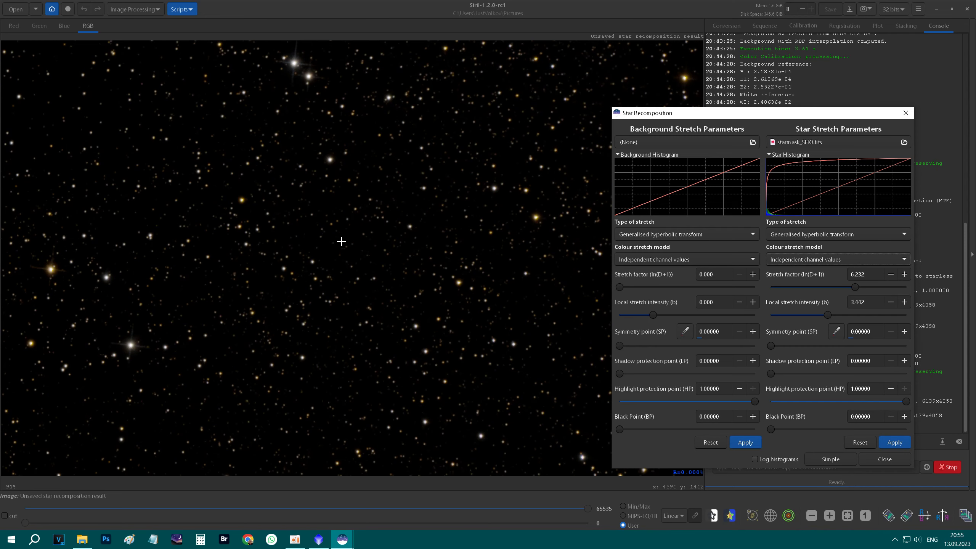
scroll(438, 197, up, 1)
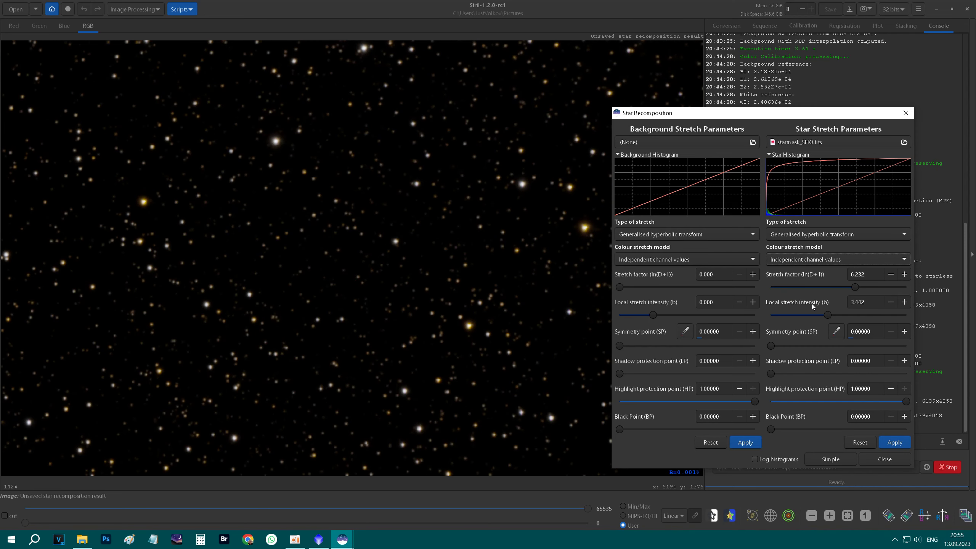
Step: Raise local stretch intensity to 3.839, press Reset, and close Star Recomposition
drag(829, 314, 831, 314)
scroll(286, 279, down, 2)
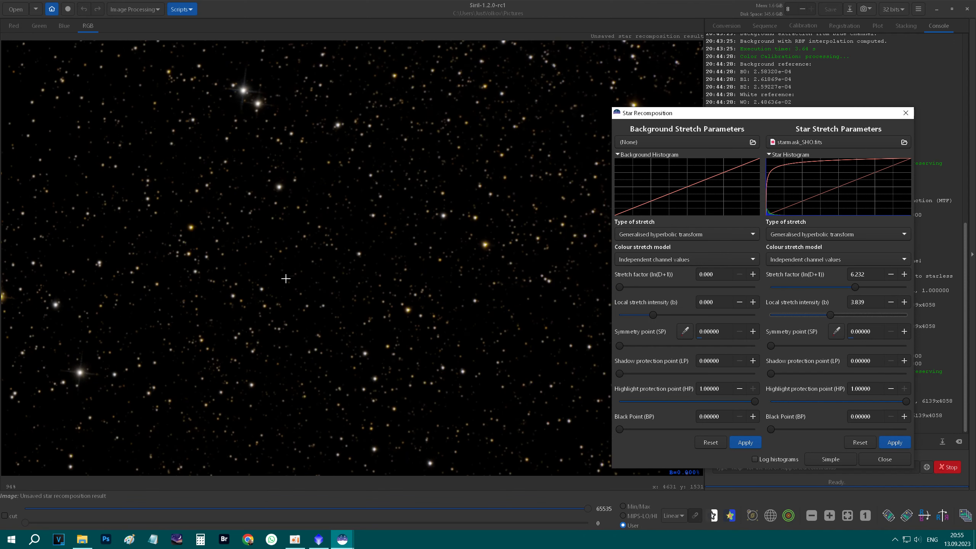
scroll(226, 295, down, 3)
scroll(145, 295, up, 1)
scroll(145, 295, up, 1)
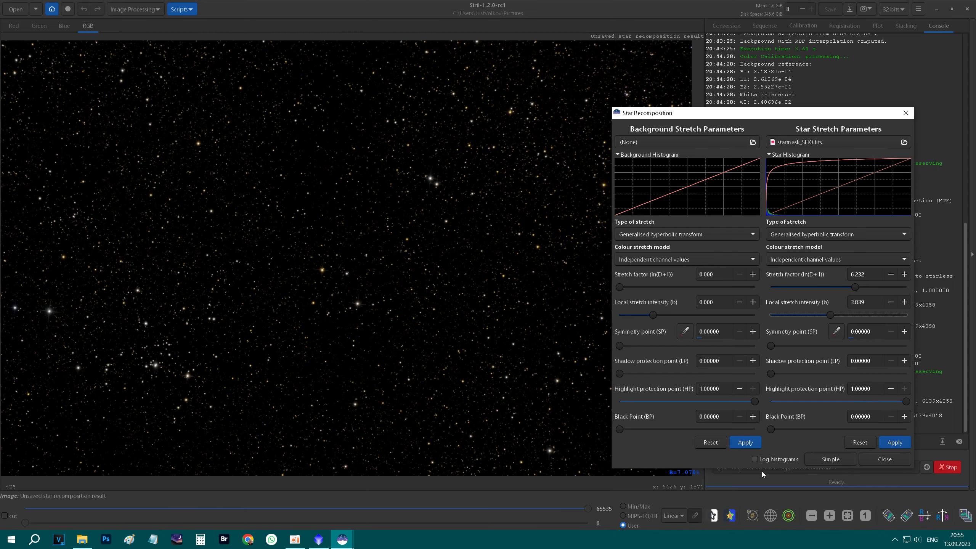
click(848, 516)
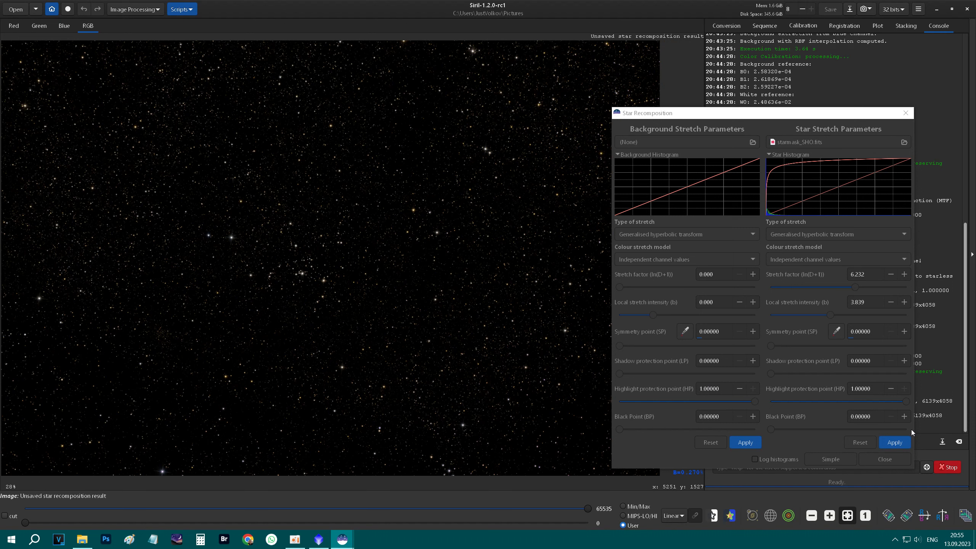
click(897, 444)
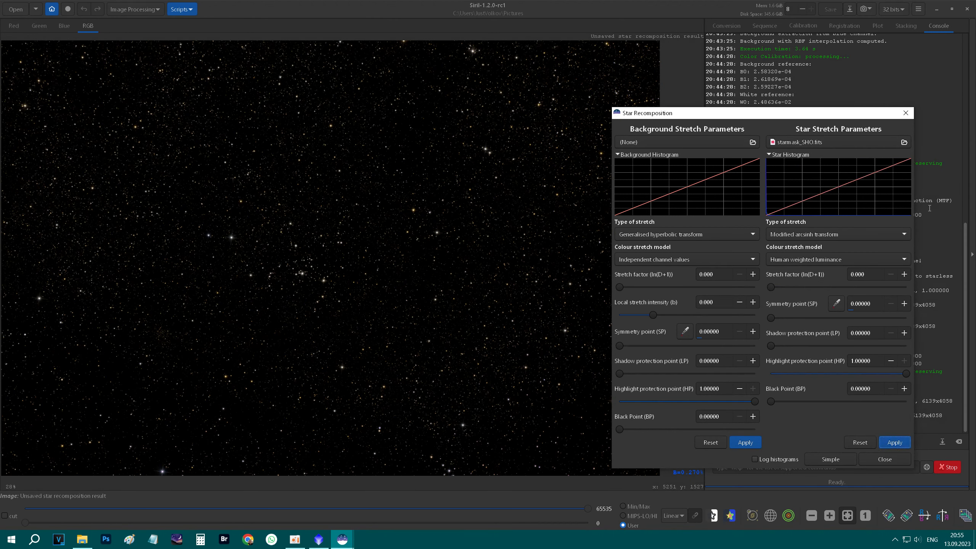
click(880, 459)
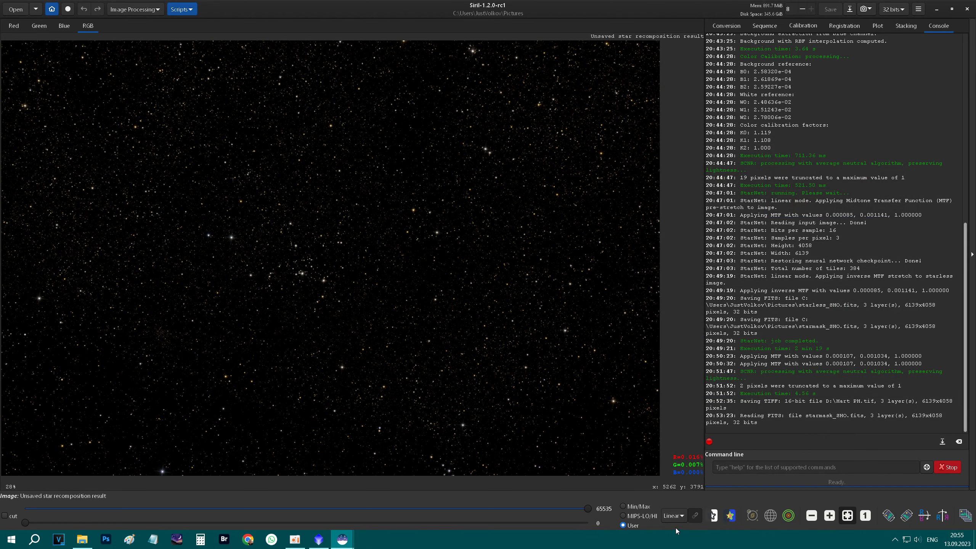
Step: Save the star image on drive D as 'Stars Hart PH', TIFF, 16-bit unsigned integer
click(849, 14)
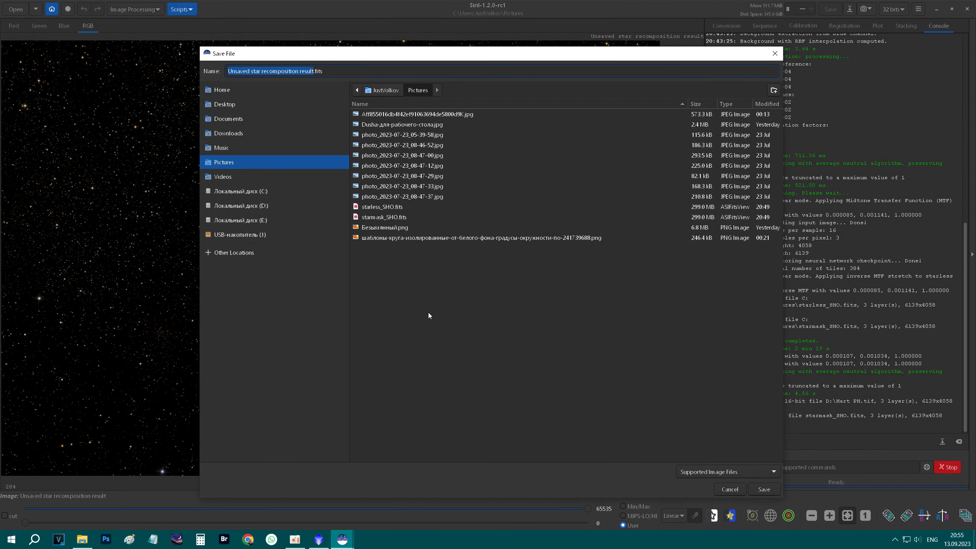
click(247, 208)
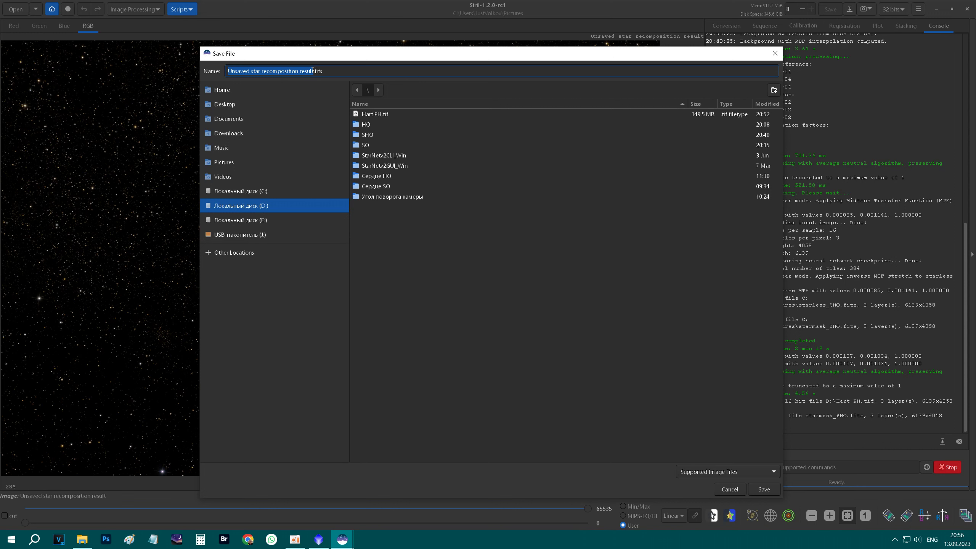
click(315, 71)
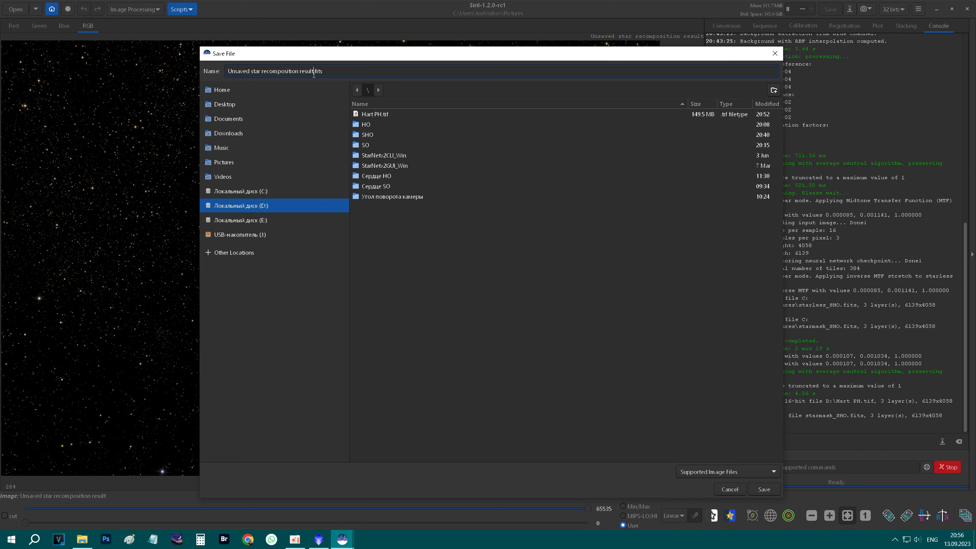
key(BackSpace)
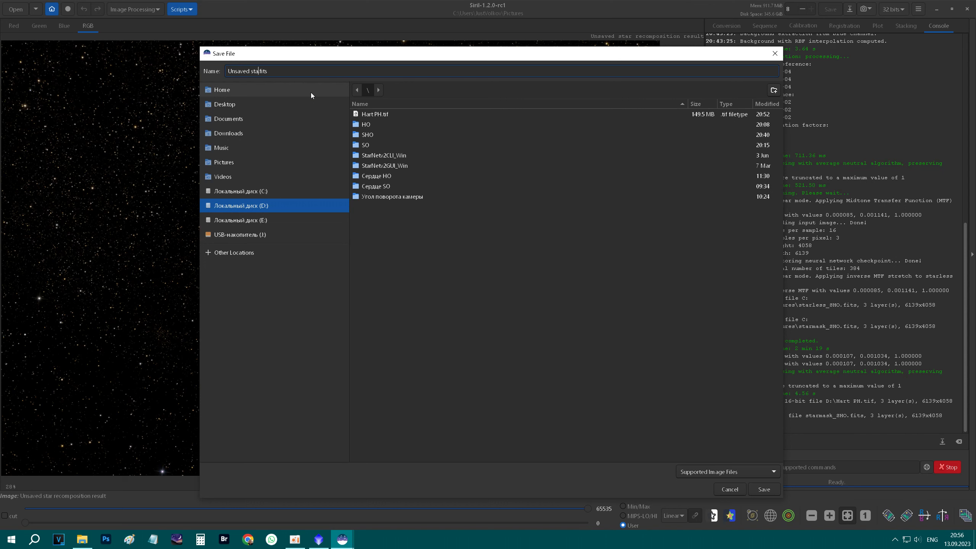
key(BackSpace)
key(BackSpace)
key(BackSpace)
text(Sta)
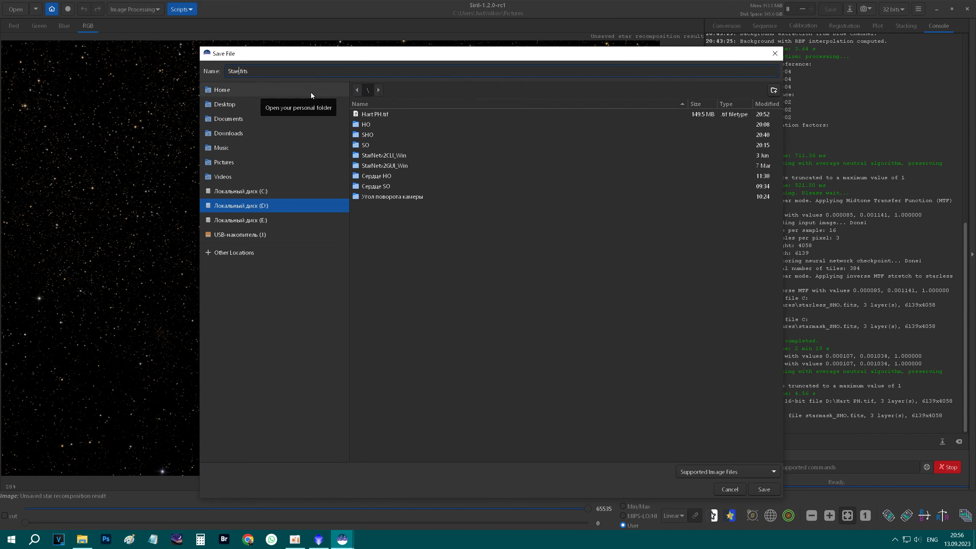
text(rs)
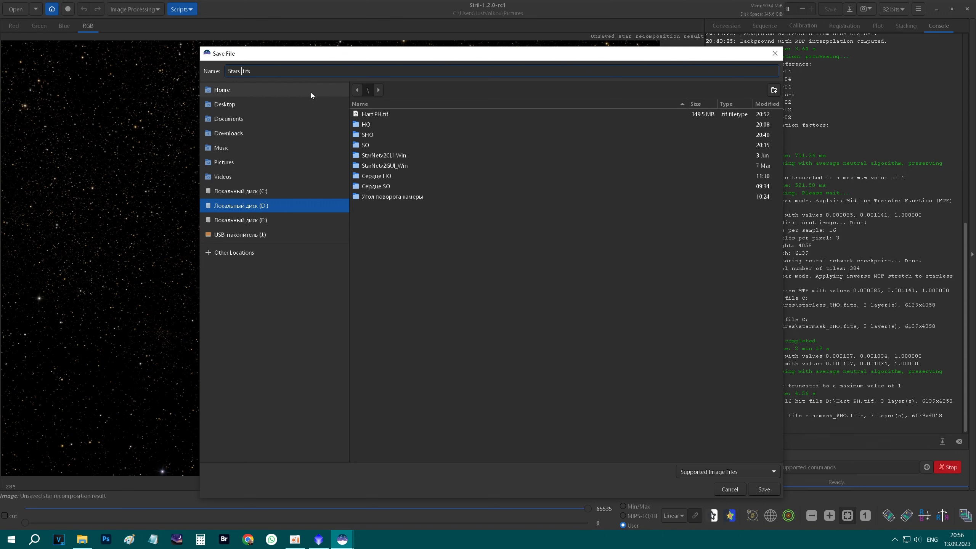
text( Hart)
text( P)
text(H)
click(720, 469)
click(708, 451)
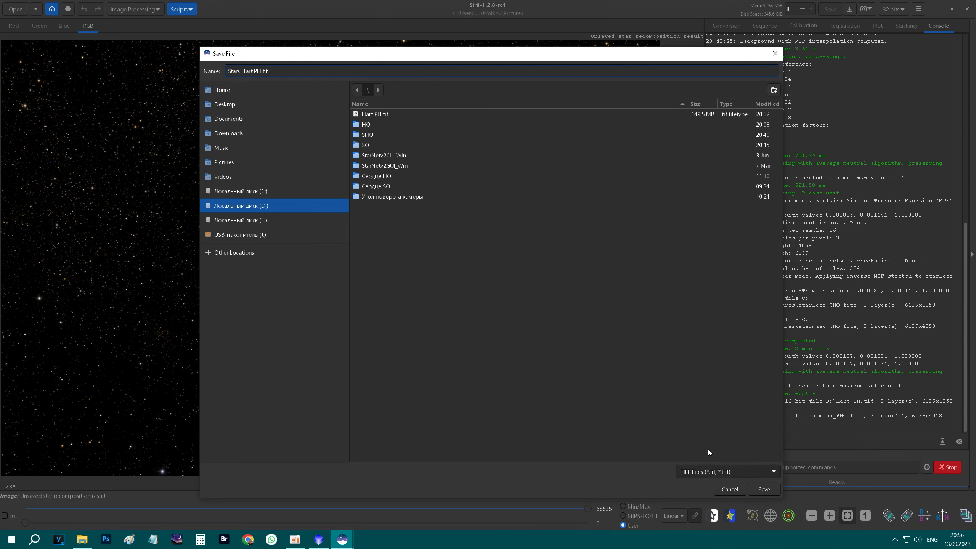
click(763, 491)
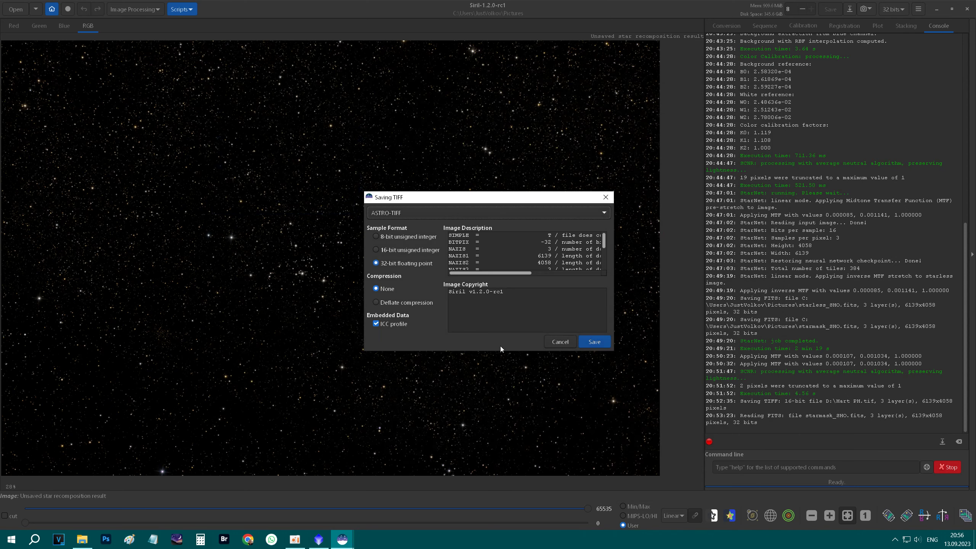
click(394, 253)
click(591, 342)
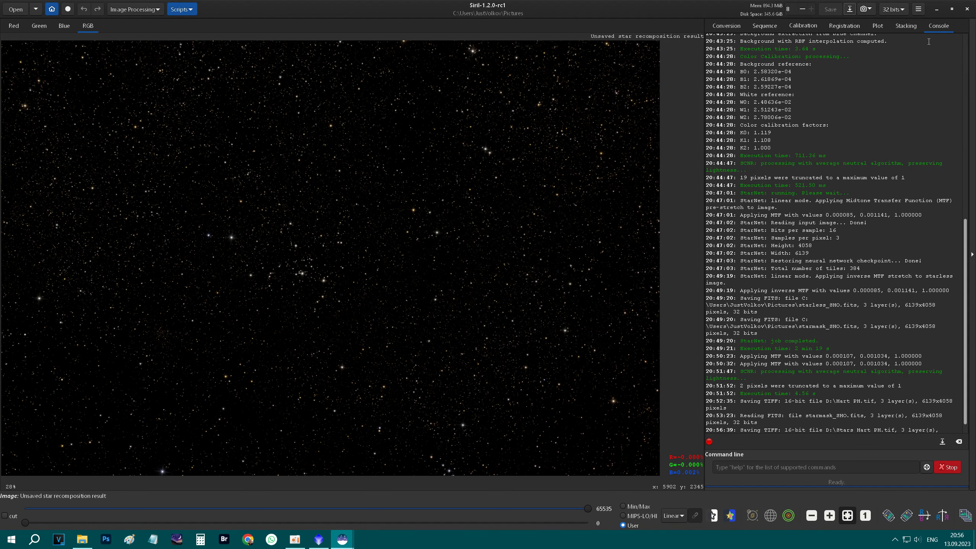
Step: Close Siril and PixInsight, launch Photoshop, and close the SHO Explorer window
click(967, 9)
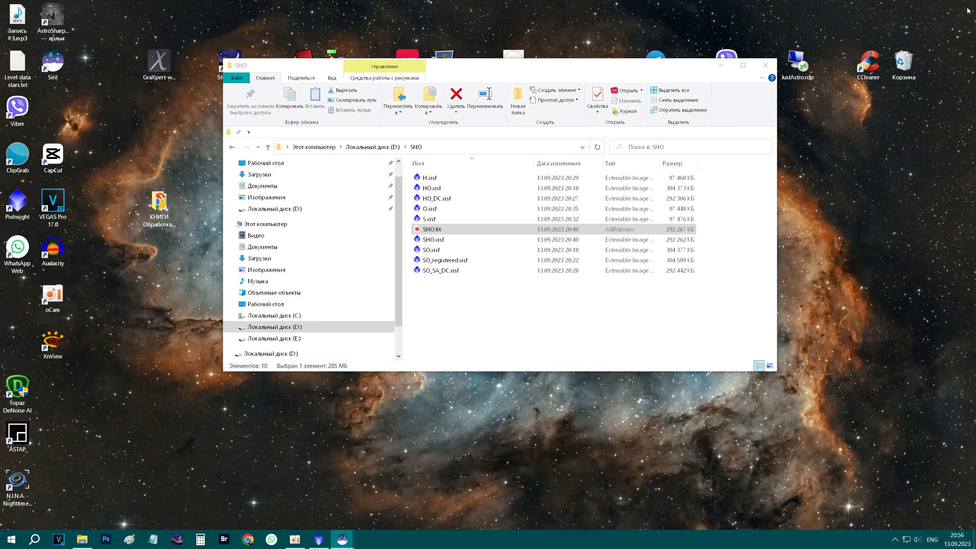
click(321, 545)
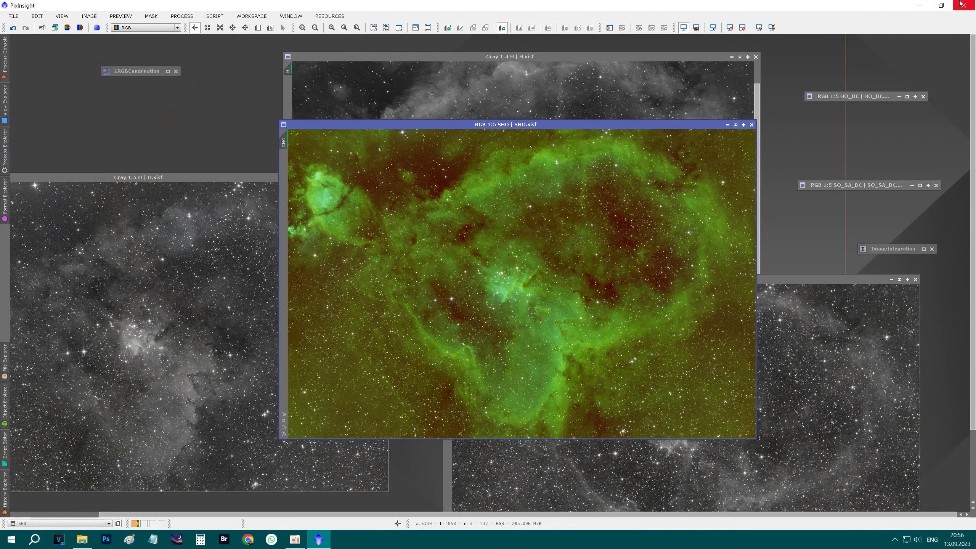
click(963, 5)
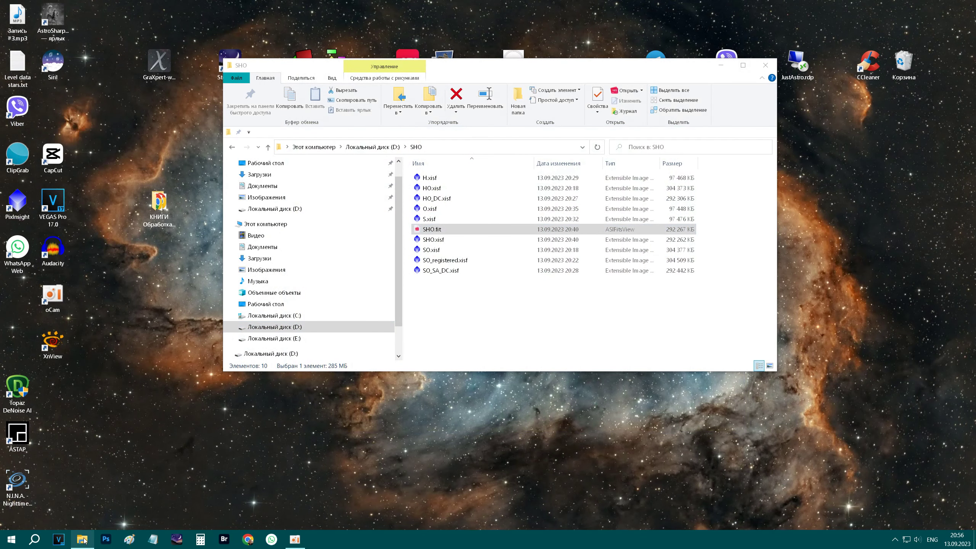
click(106, 540)
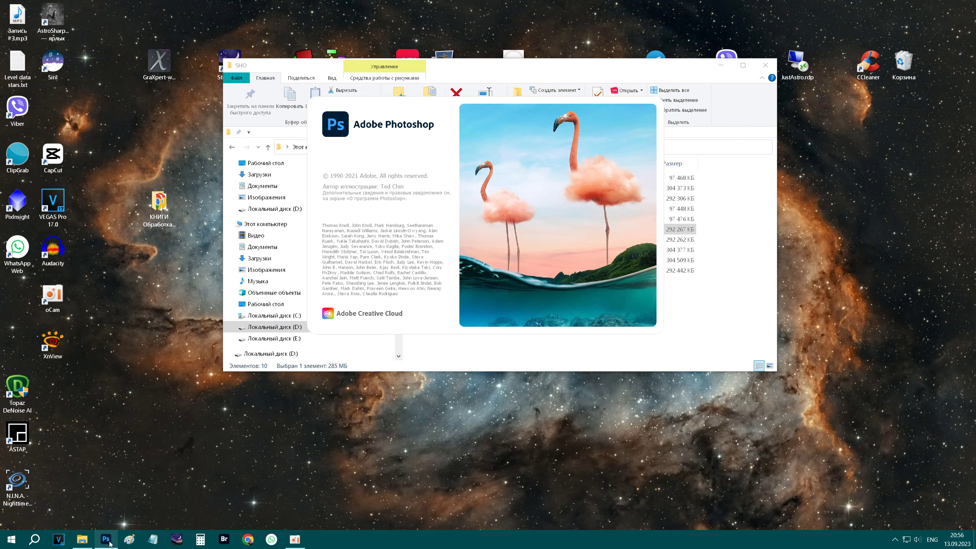
click(766, 65)
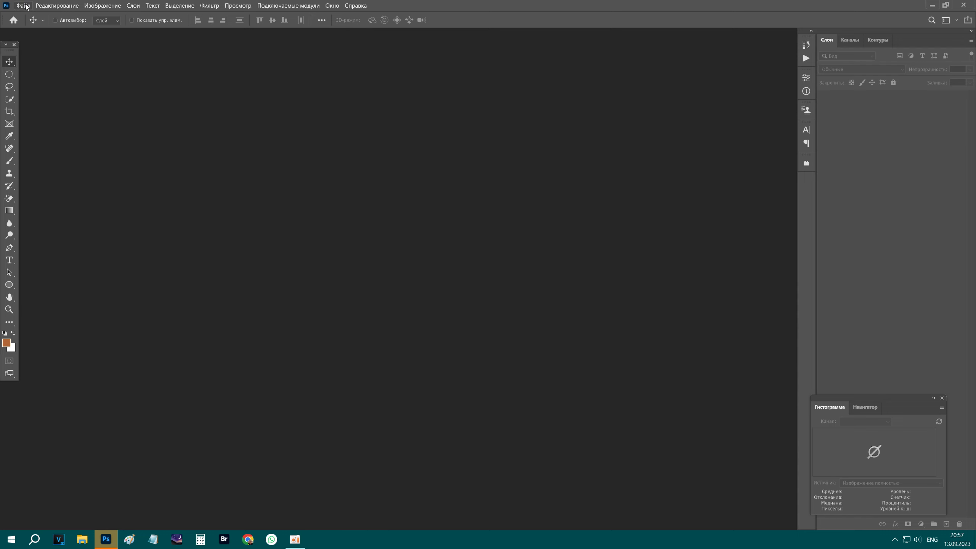
Step: Drag Stars Hart PH.tif and Hart PH.tif from drive D into Photoshop
click(82, 540)
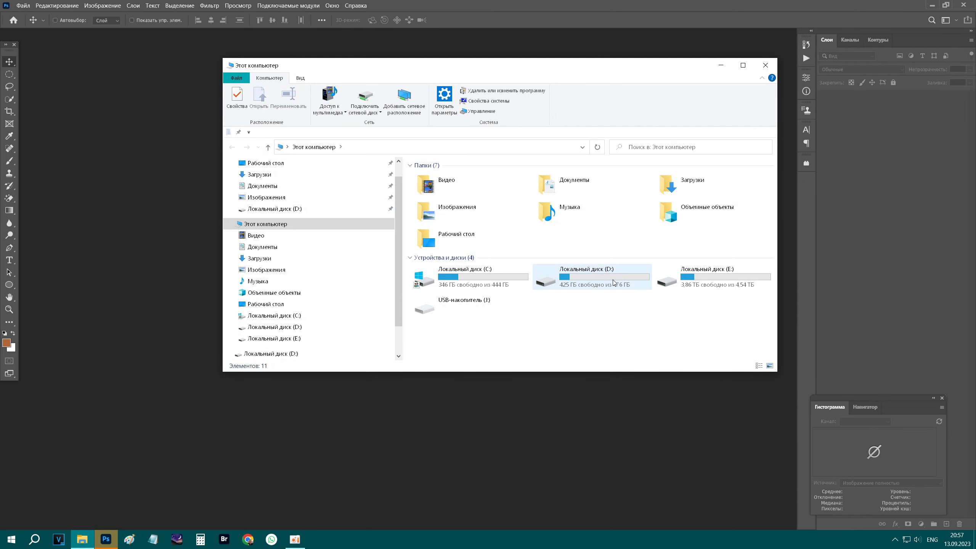
double_click(614, 283)
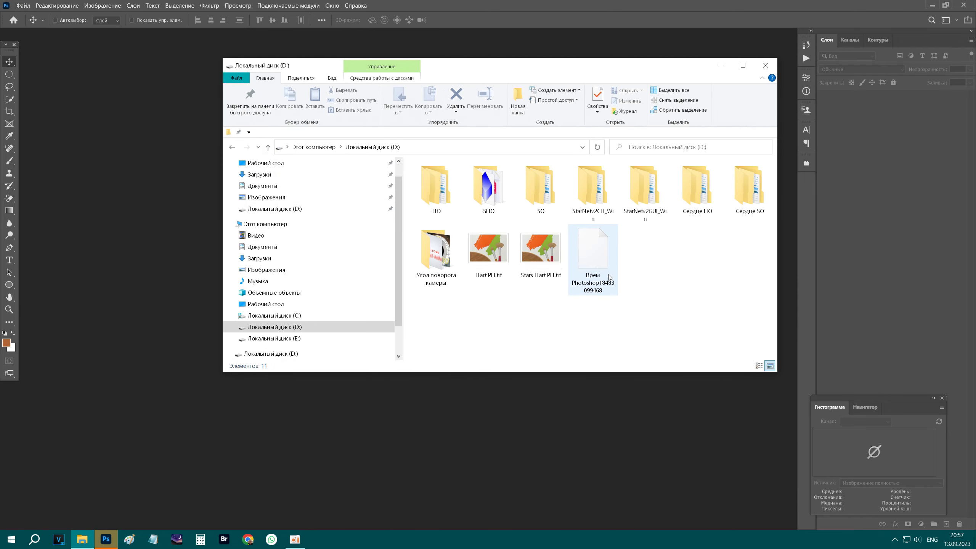
click(525, 278)
click(483, 271)
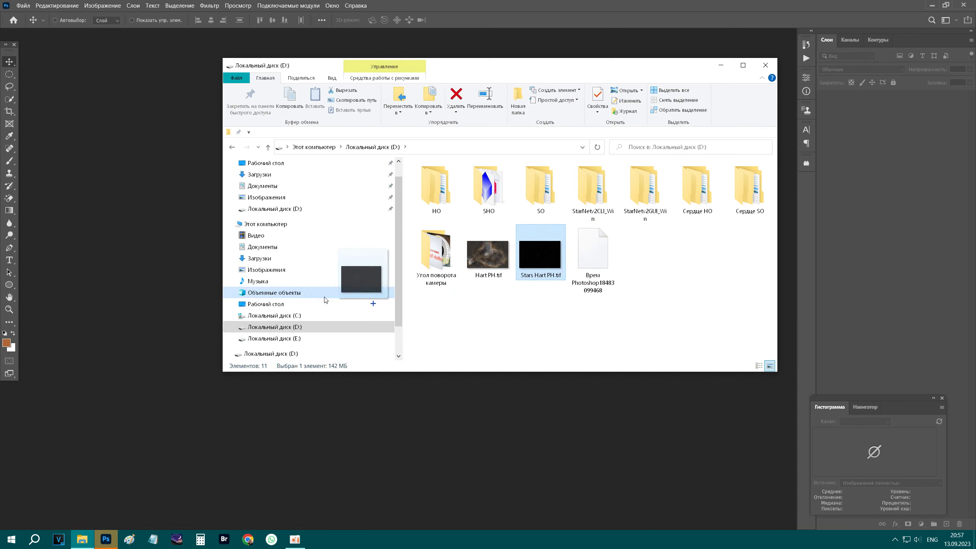
drag(532, 268, 137, 288)
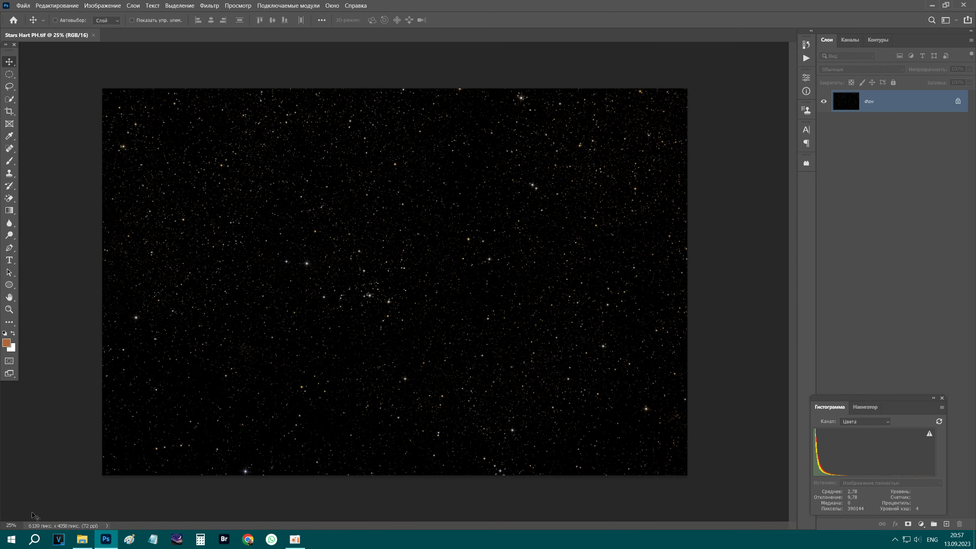
click(82, 539)
drag(476, 259, 200, 37)
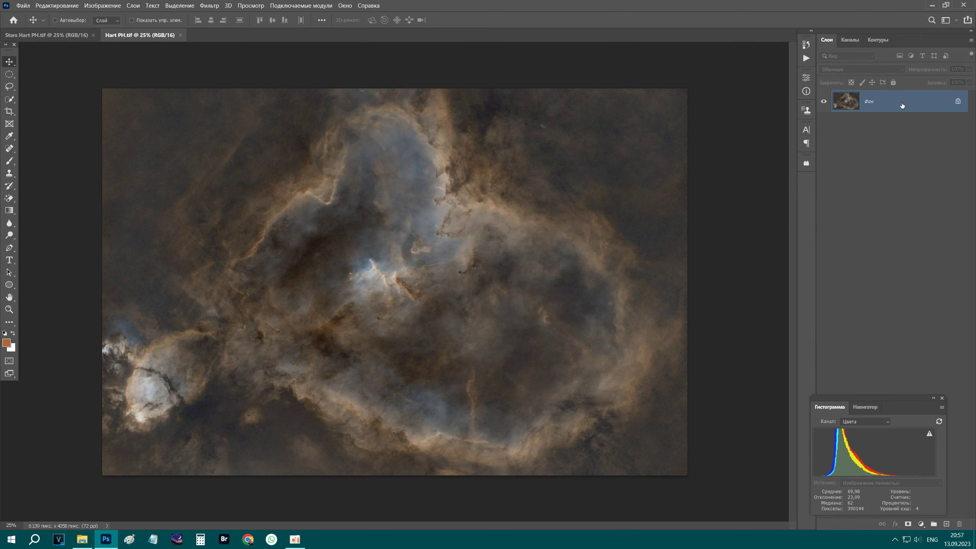
Step: Convert the locked Фон background in both documents into an editable Слой 0
double_click(902, 105)
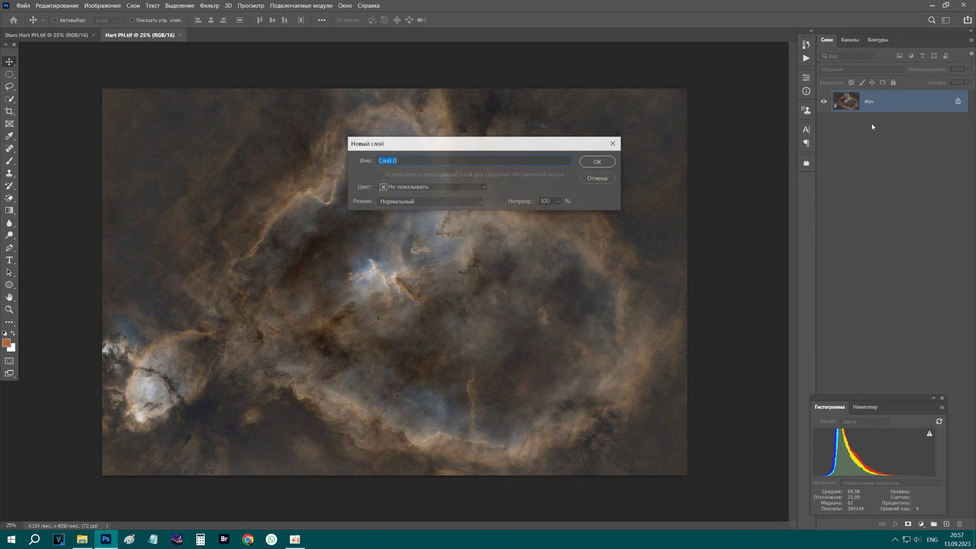
click(592, 164)
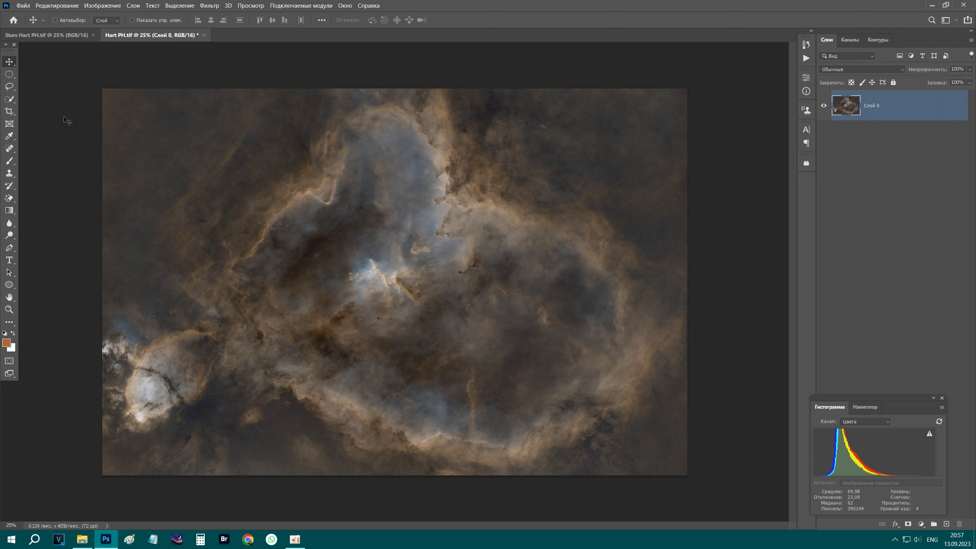
click(46, 35)
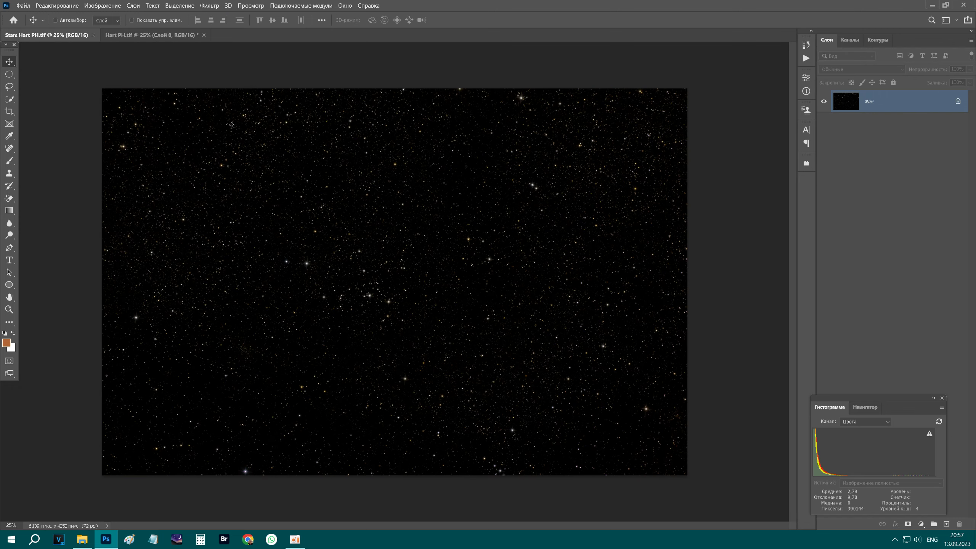
double_click(878, 108)
click(586, 164)
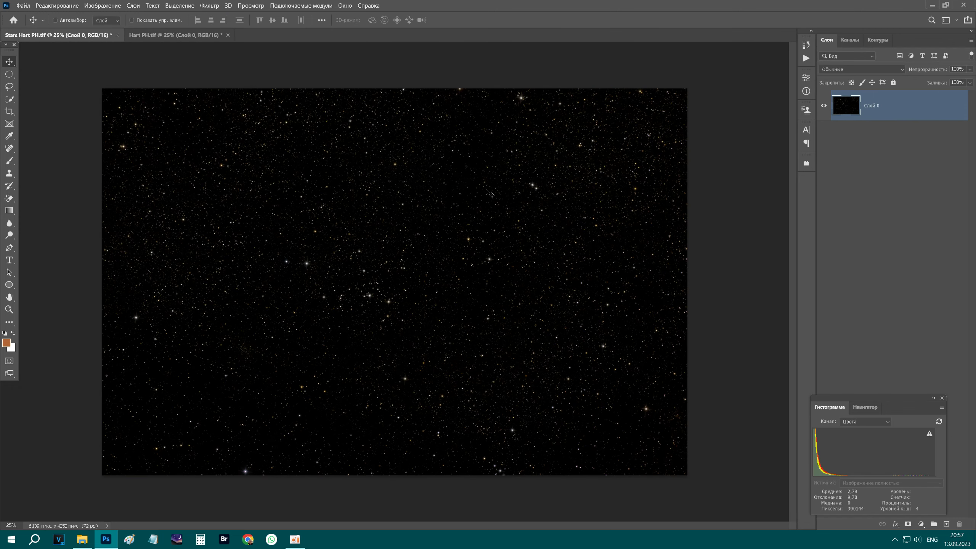
key(ctrl+0)
scroll(365, 271, up, 3)
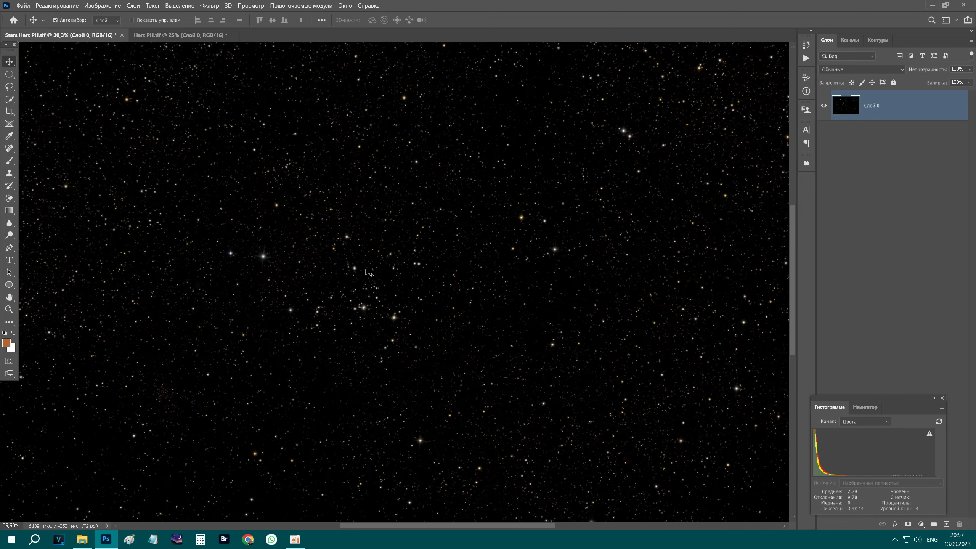
scroll(365, 273, up, 2)
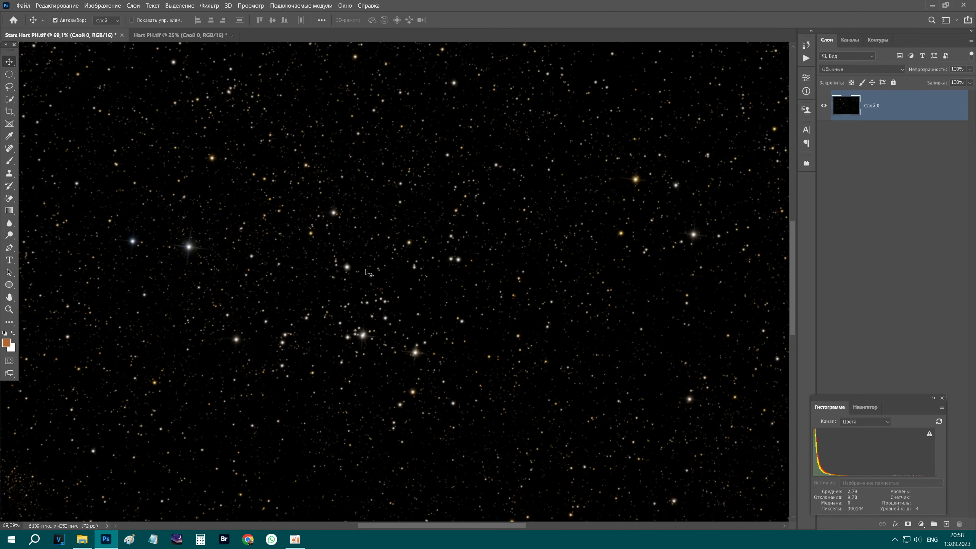
scroll(365, 273, down, 1)
scroll(366, 273, down, 2)
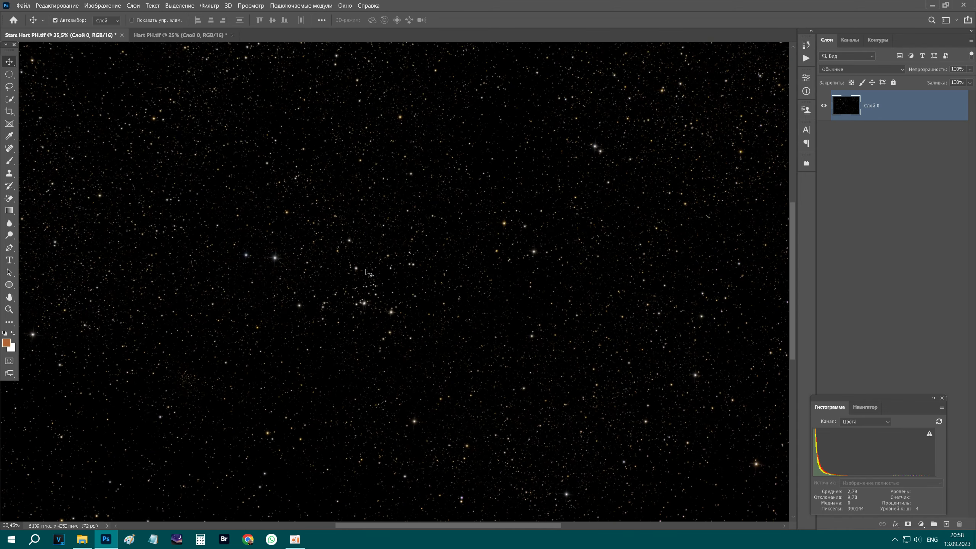
scroll(366, 273, down, 1)
key(ctrl)
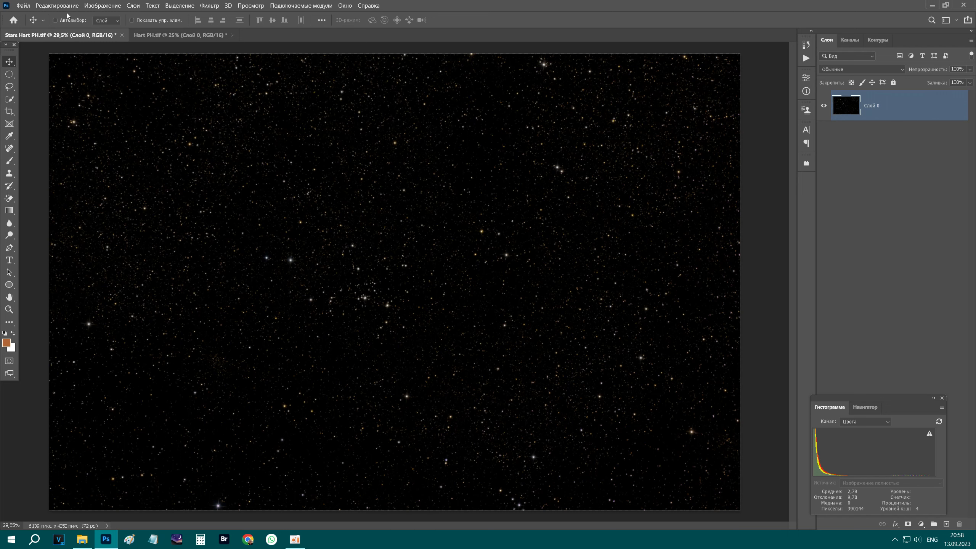
click(168, 35)
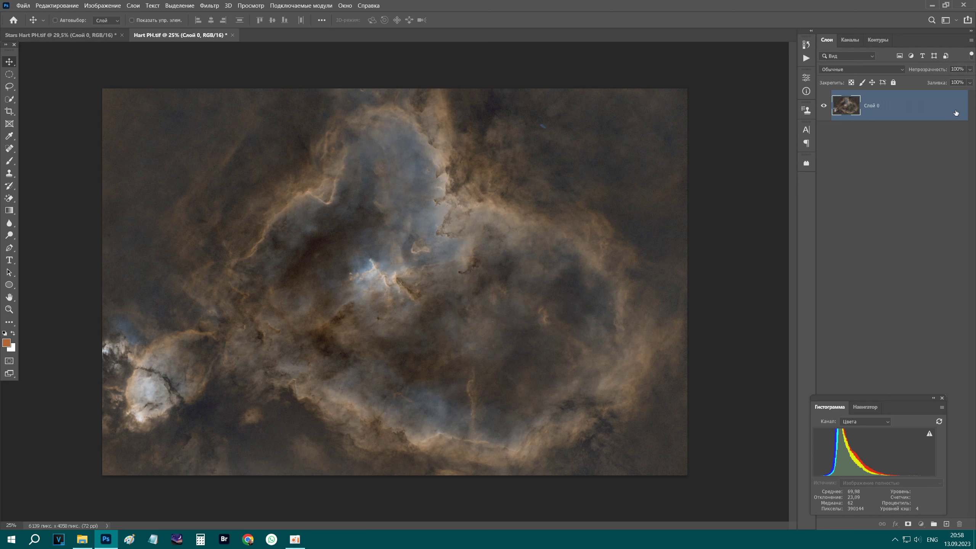
Step: Duplicate Hart PH.tif's Слой 0 into Слой 1 and set the Histogram channel to Цвета
click(881, 197)
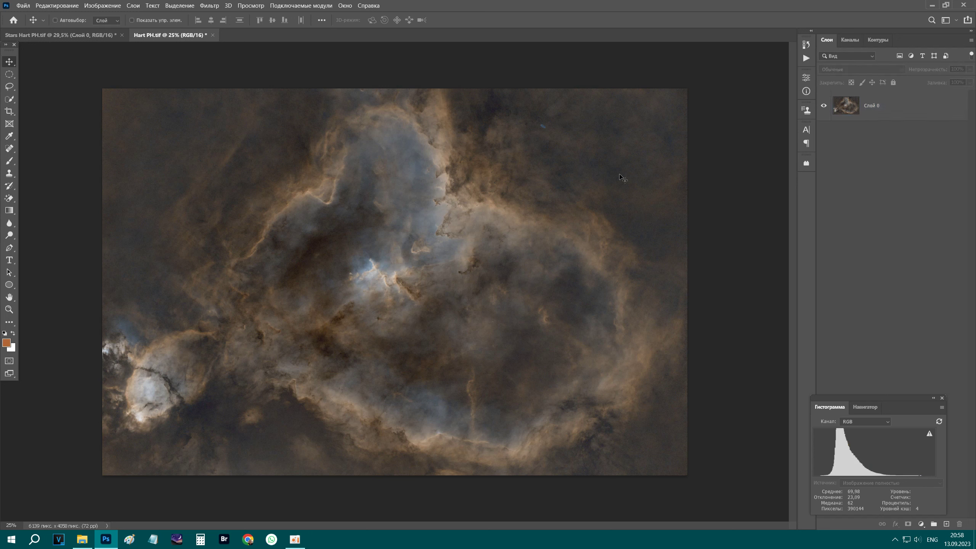
click(892, 113)
key(ctrl+a)
key(ctrl+j)
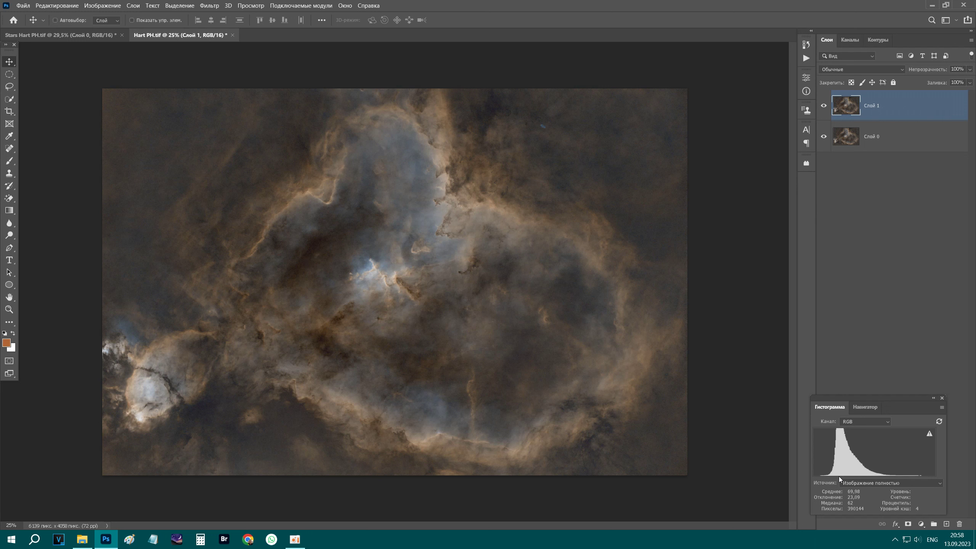
click(865, 421)
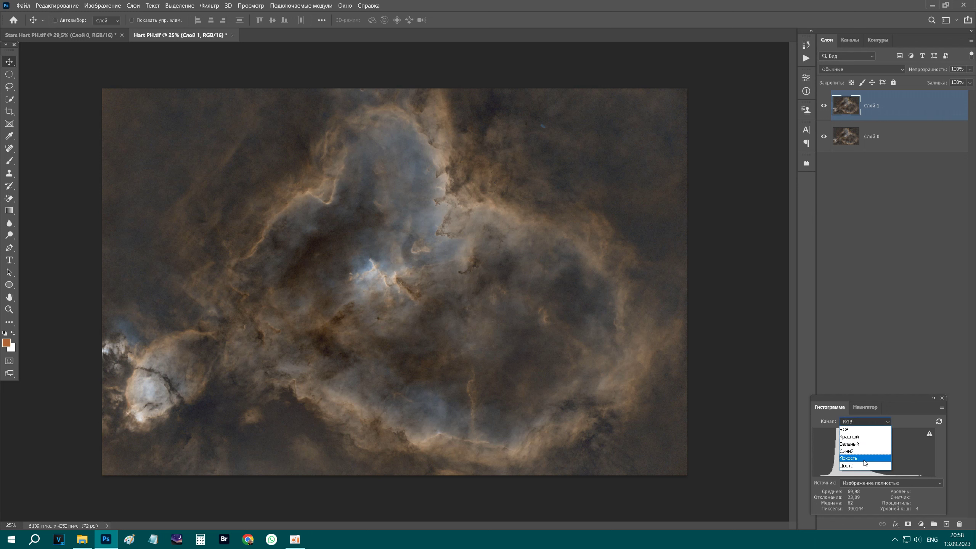
click(857, 469)
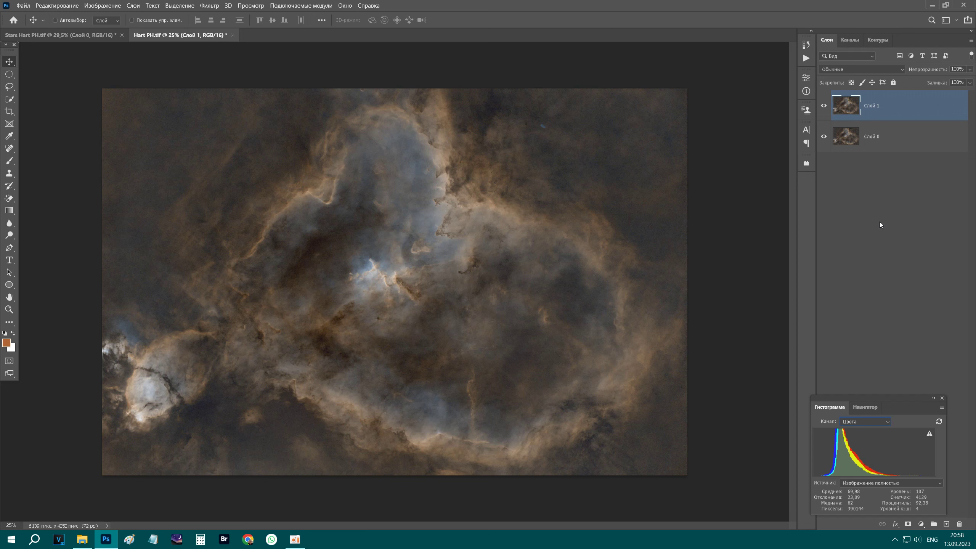
key(ctrl+b)
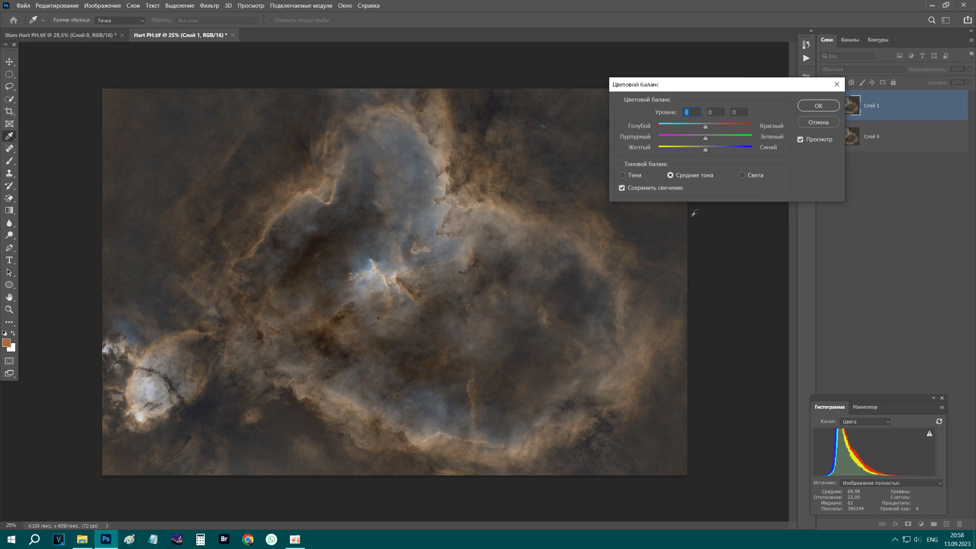
Step: Apply midtone Color Balance −2, +3, +13 to Слой 1, then duplicate it as Слой 2
click(706, 151)
drag(707, 151, 708, 152)
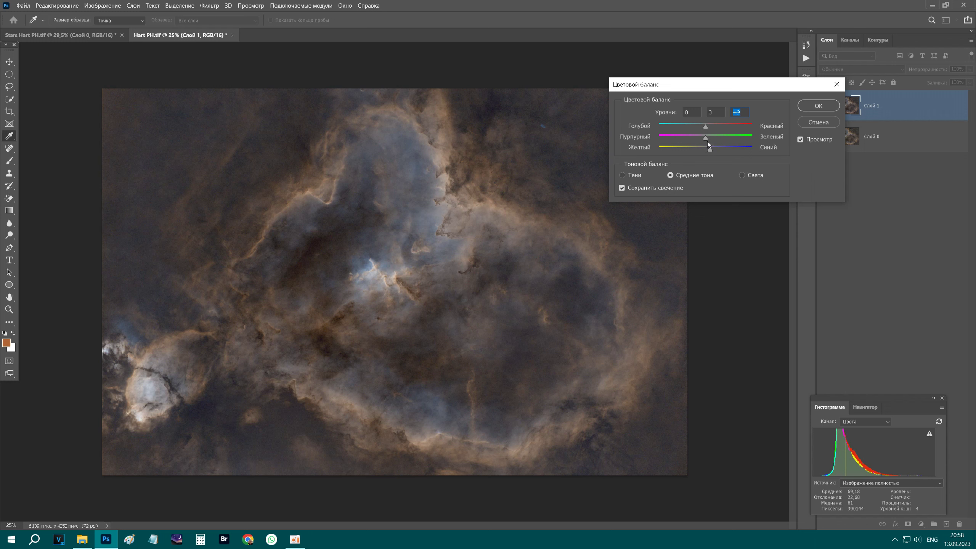
click(708, 136)
key(Down)
click(708, 127)
key(Down)
key(Down)
key(Down)
key(Up)
click(711, 151)
key(Up)
key(Up)
key(Up)
key(Down)
click(819, 106)
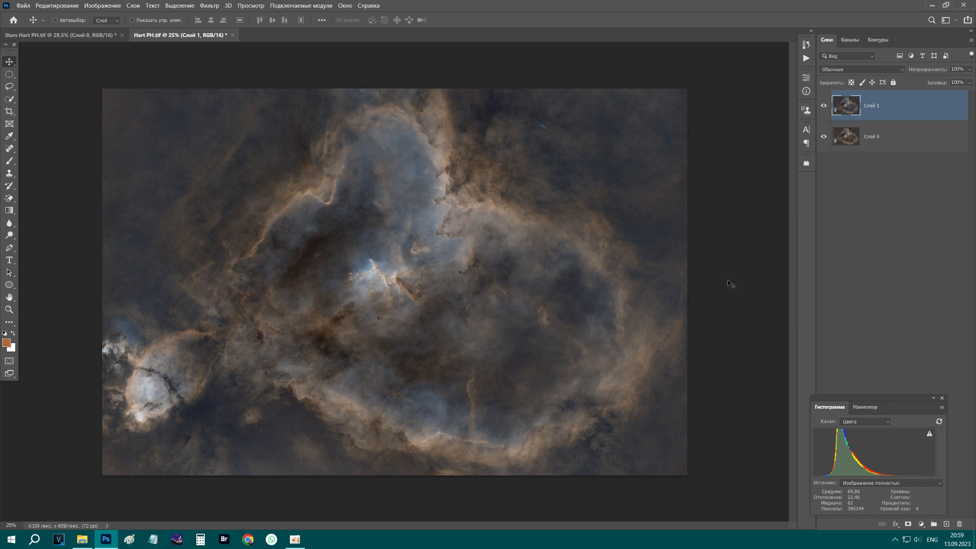
key(ctrl+a)
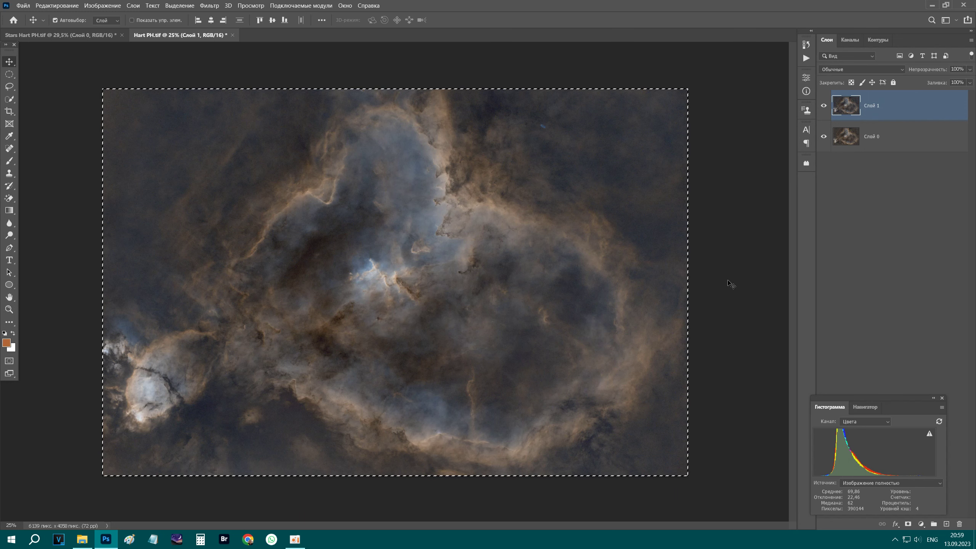
key(ctrl+j)
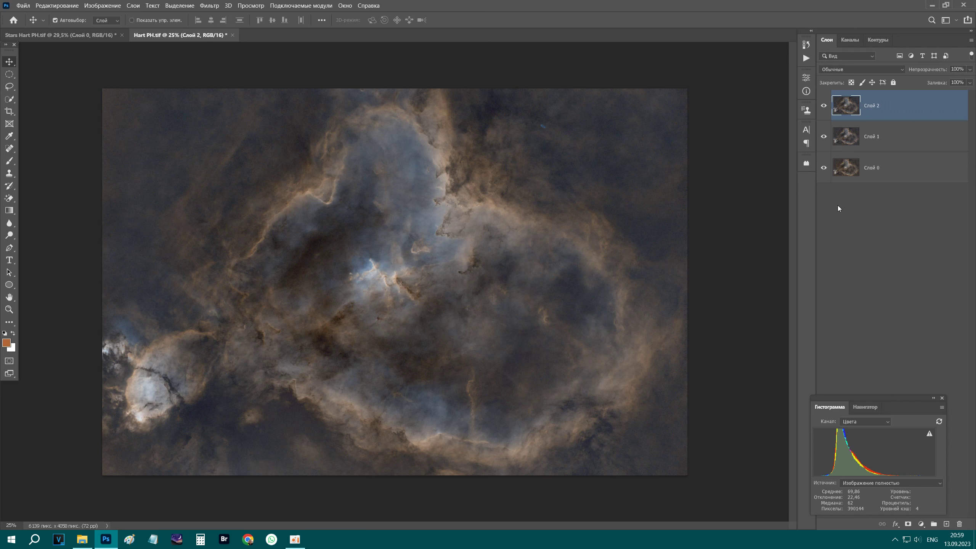
Step: Stamp all visible layers into a new top layer, then desaturate and invert it
key(ctrl+shift+alt+e)
key(ctrl)
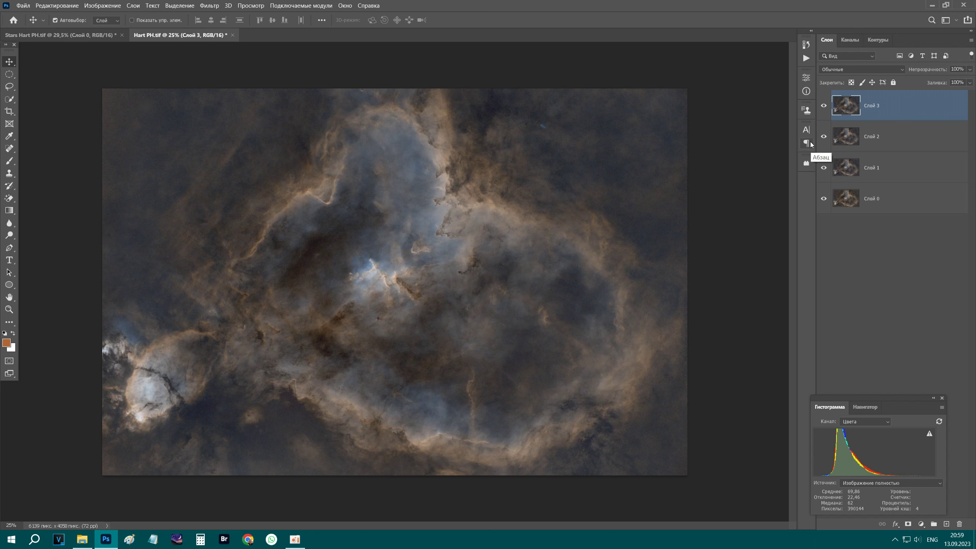
key(ctrl+shift+u)
key(ctrl+i)
key(ctrl)
Step: Apply Levels to Слой 3 with black input 175, gamma 1,00 and white input 192
key(ctrl+l)
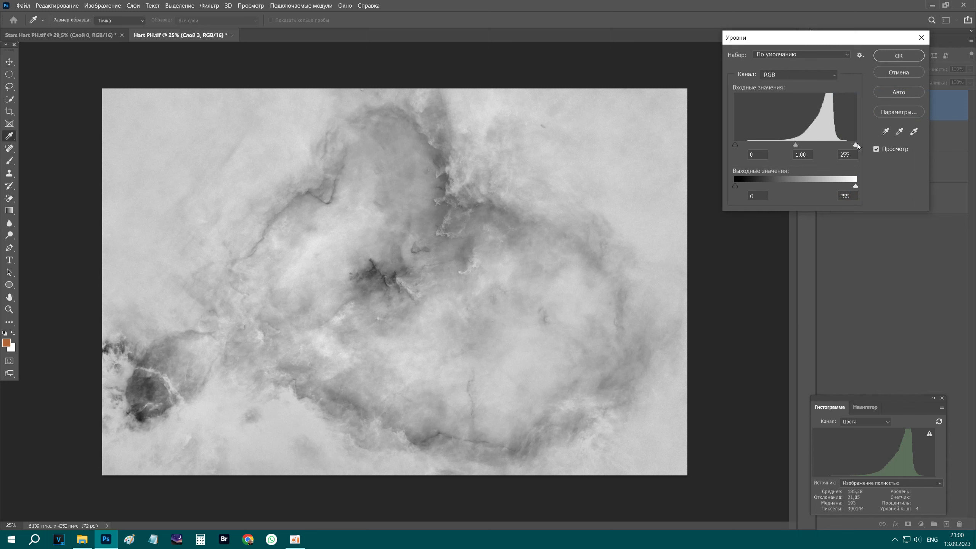
drag(736, 145, 810, 145)
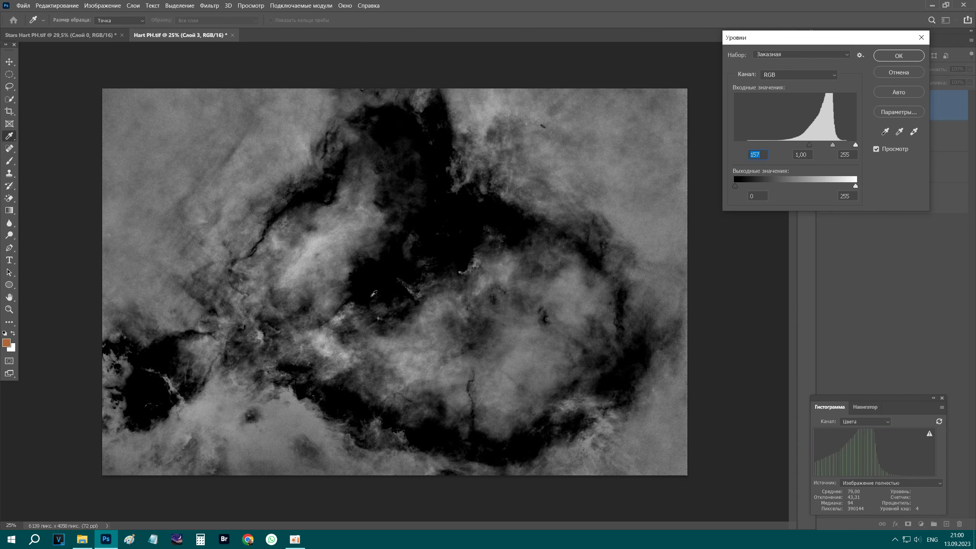
drag(855, 145, 827, 146)
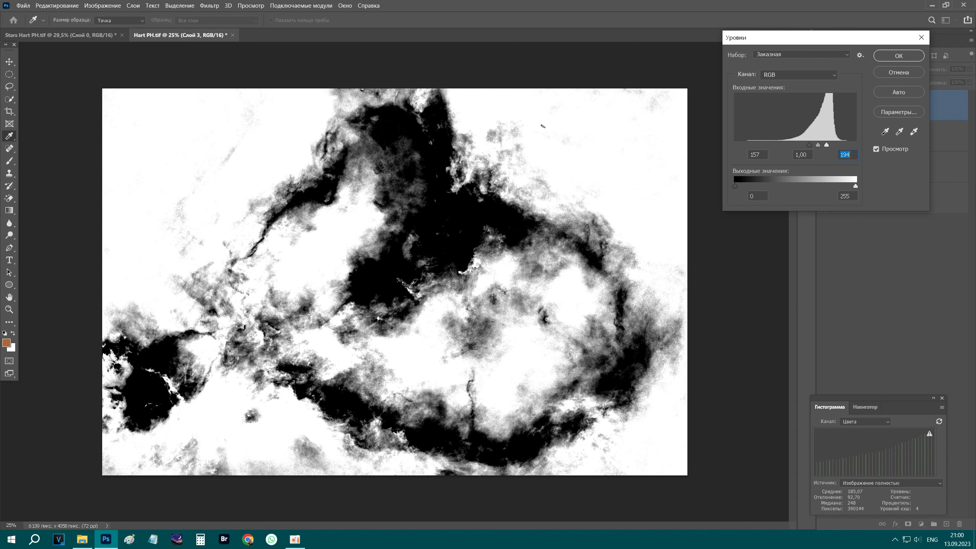
drag(808, 145, 826, 145)
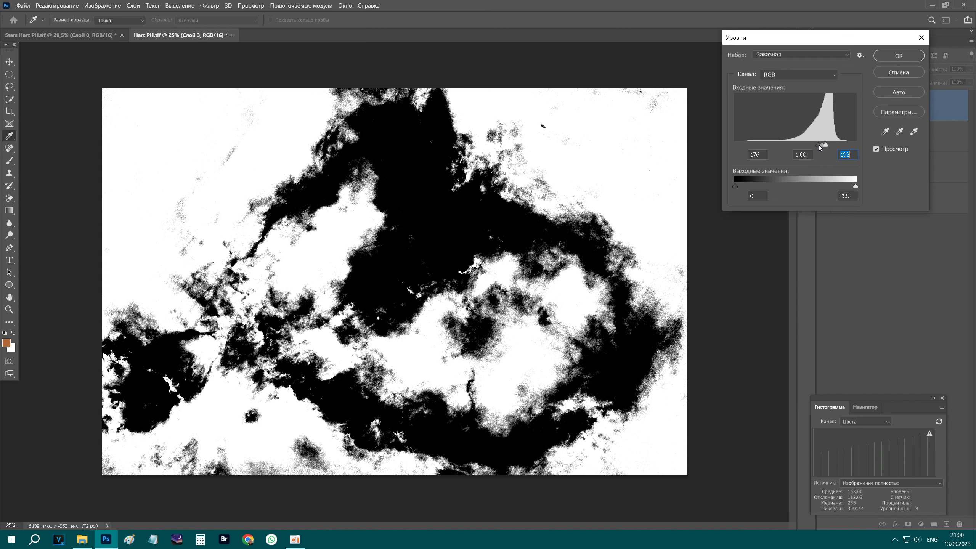
drag(819, 145, 819, 145)
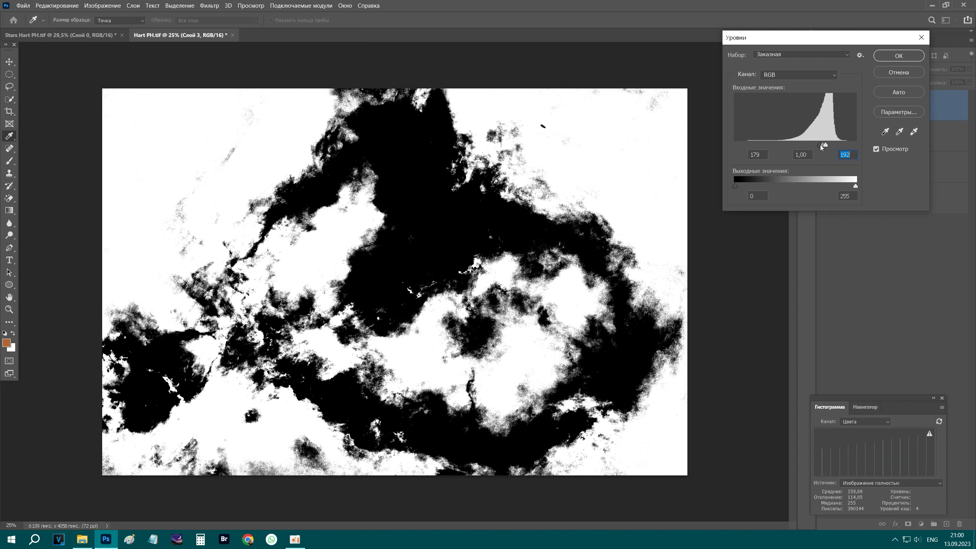
click(818, 145)
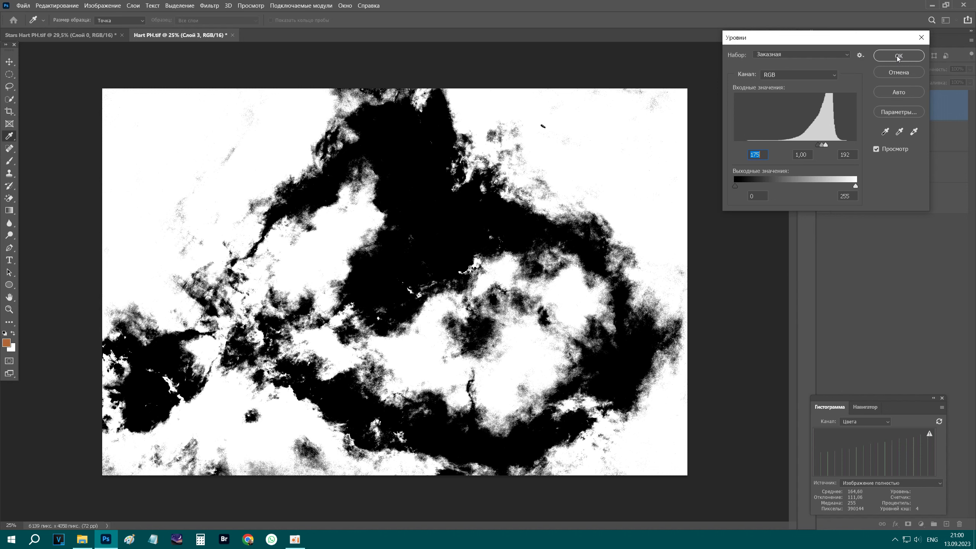
click(898, 56)
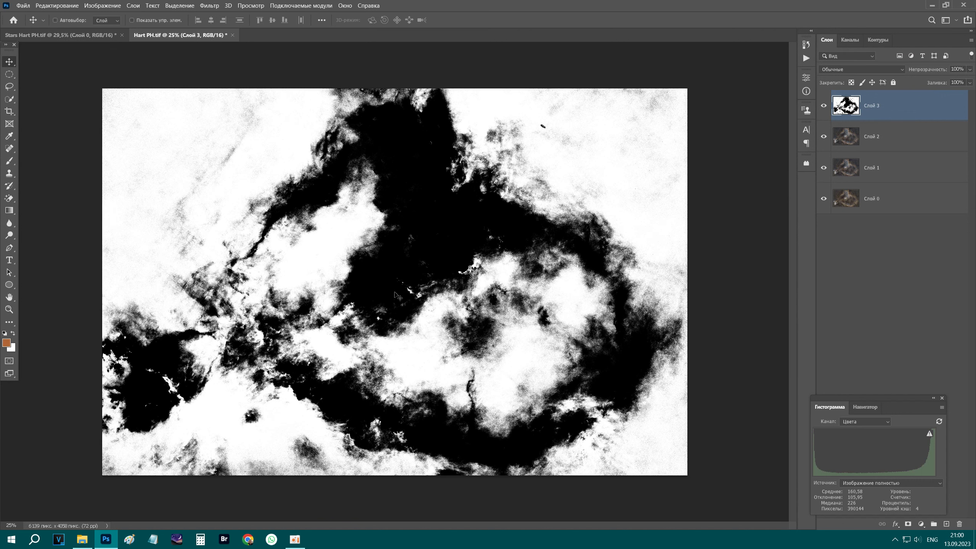
click(824, 106)
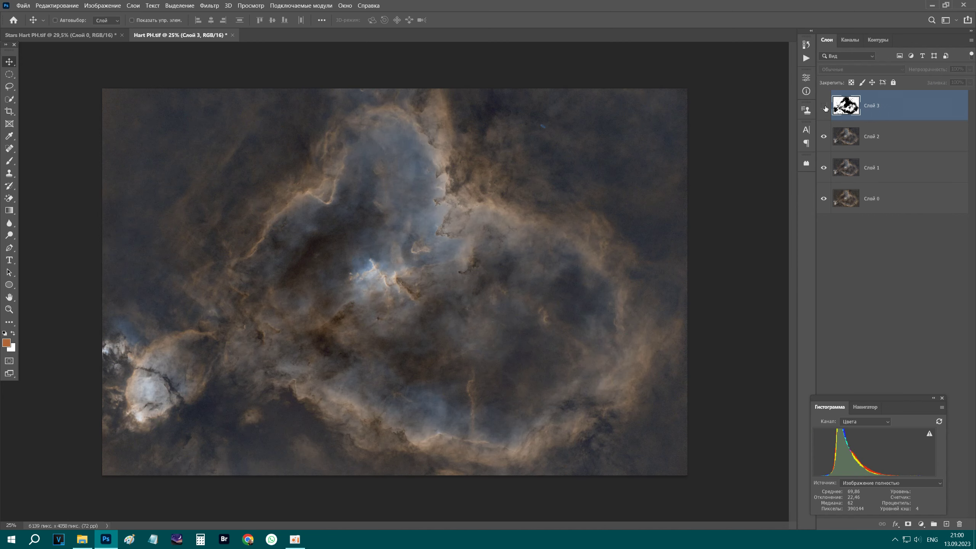
click(825, 106)
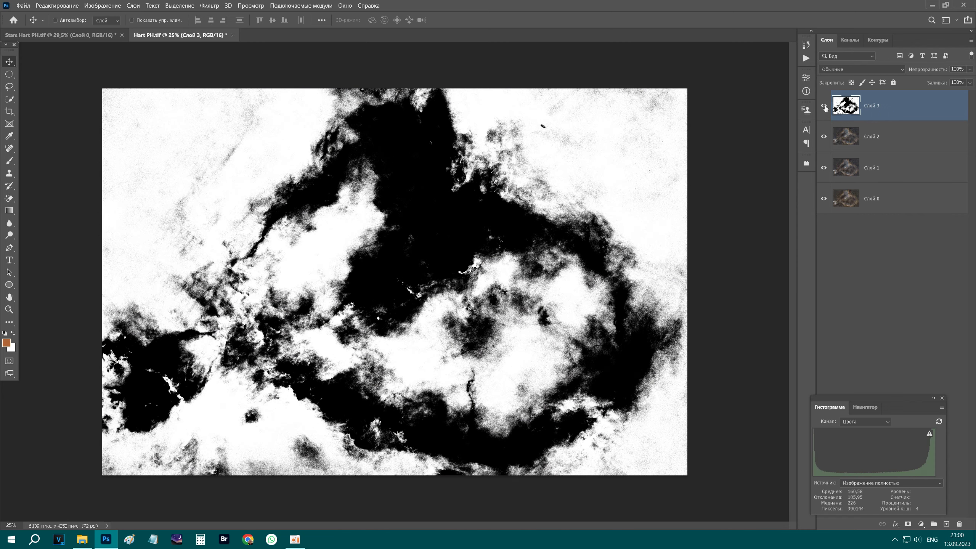
click(824, 106)
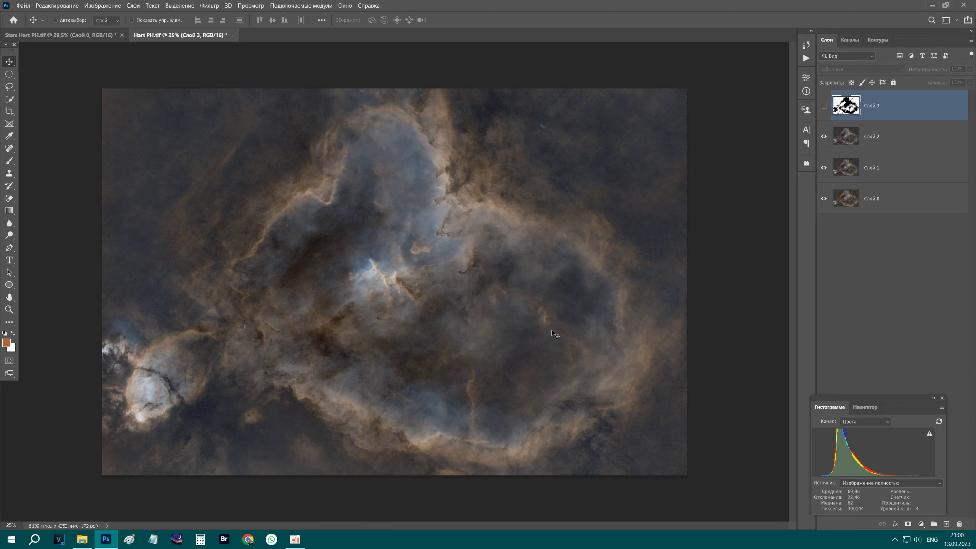
click(825, 106)
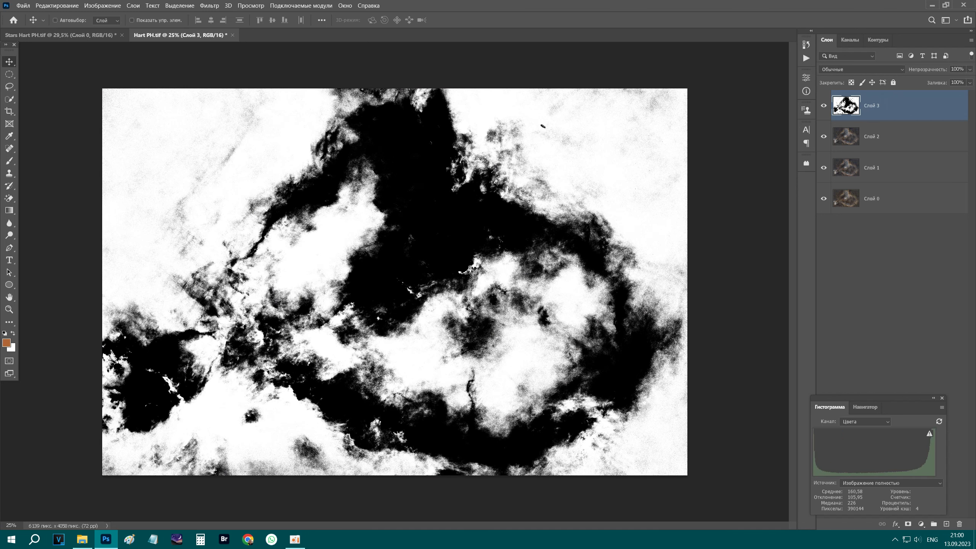
click(10, 165)
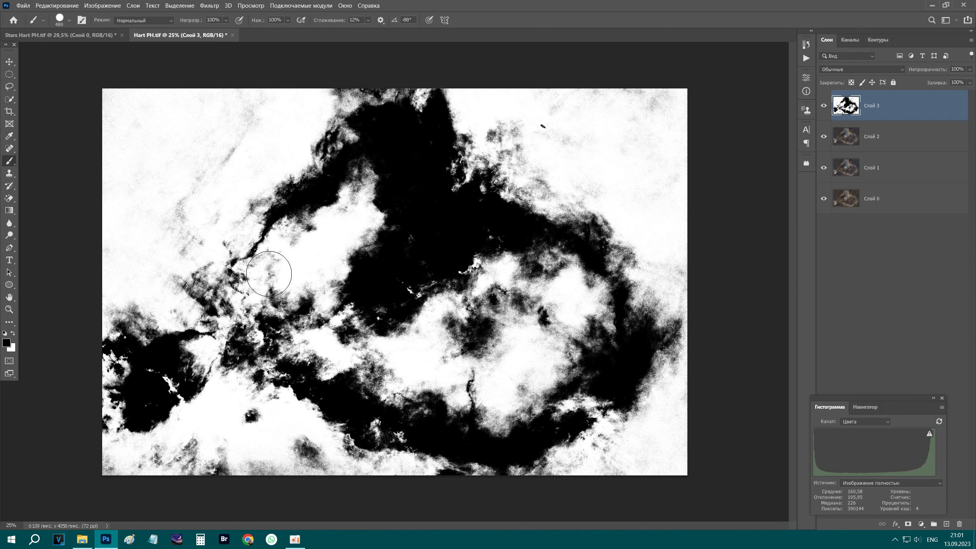
Step: Paint the central heart region and remaining white patches on Слой 3 solid black
mouse_move(256, 294)
mouse_down()
mouse_move(312, 214)
mouse_move(192, 344)
mouse_move(186, 370)
mouse_move(240, 338)
mouse_move(280, 365)
mouse_move(243, 347)
mouse_move(189, 363)
mouse_move(148, 392)
mouse_move(165, 390)
mouse_move(217, 343)
mouse_move(420, 240)
mouse_move(292, 288)
mouse_move(384, 223)
mouse_move(438, 274)
mouse_move(631, 304)
mouse_move(630, 266)
mouse_move(665, 303)
mouse_move(615, 258)
mouse_move(545, 227)
mouse_move(507, 179)
mouse_move(505, 142)
mouse_up()
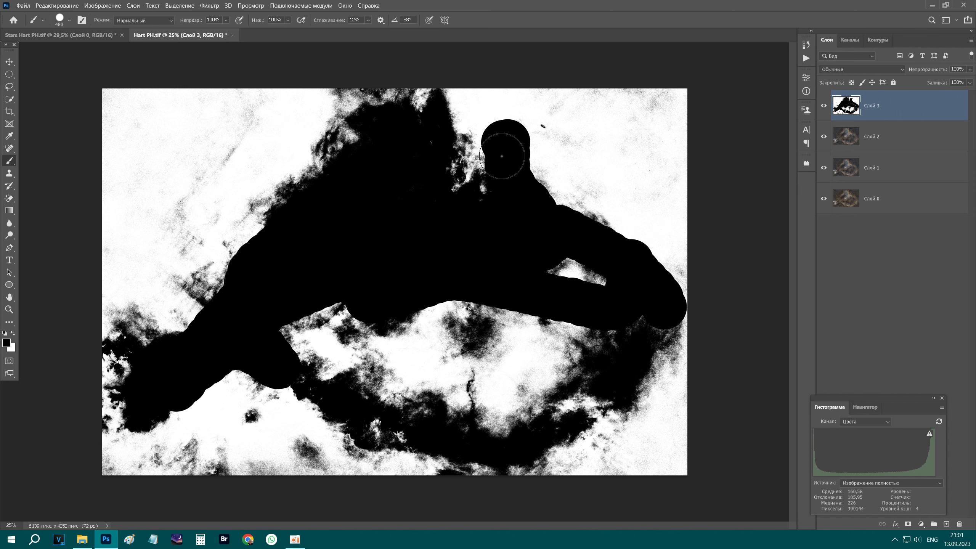
mouse_move(446, 173)
mouse_down()
mouse_move(445, 126)
mouse_move(394, 103)
mouse_move(355, 109)
mouse_move(300, 192)
mouse_up()
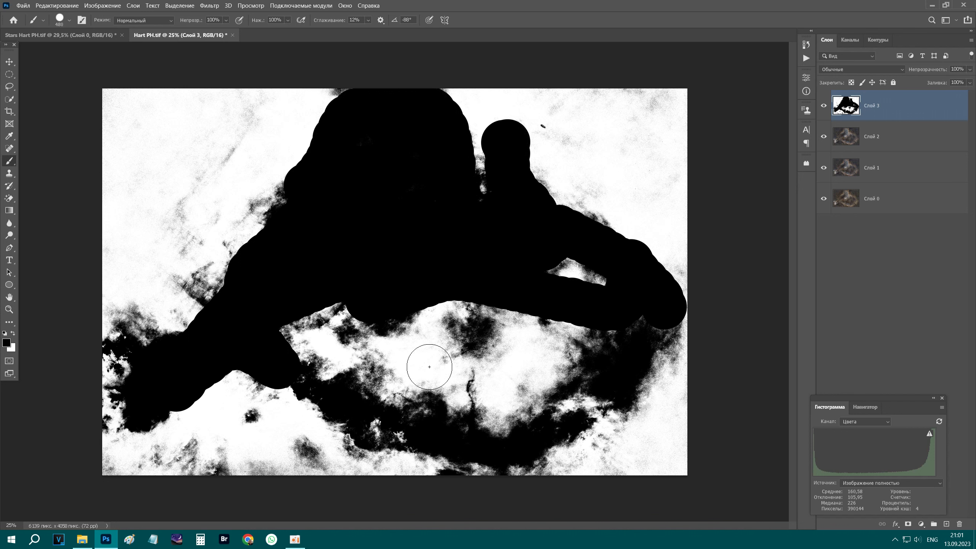
drag(395, 402, 419, 410)
mouse_move(493, 415)
mouse_down()
mouse_move(630, 345)
mouse_move(553, 358)
mouse_move(647, 323)
mouse_move(644, 315)
mouse_move(466, 365)
mouse_move(346, 362)
mouse_move(429, 323)
mouse_move(534, 300)
mouse_move(497, 342)
mouse_move(514, 378)
mouse_move(311, 364)
mouse_move(302, 338)
mouse_move(309, 312)
mouse_move(373, 332)
mouse_up()
drag(371, 407, 406, 418)
mouse_move(610, 289)
mouse_down()
mouse_move(534, 277)
mouse_move(488, 165)
mouse_move(474, 188)
mouse_up()
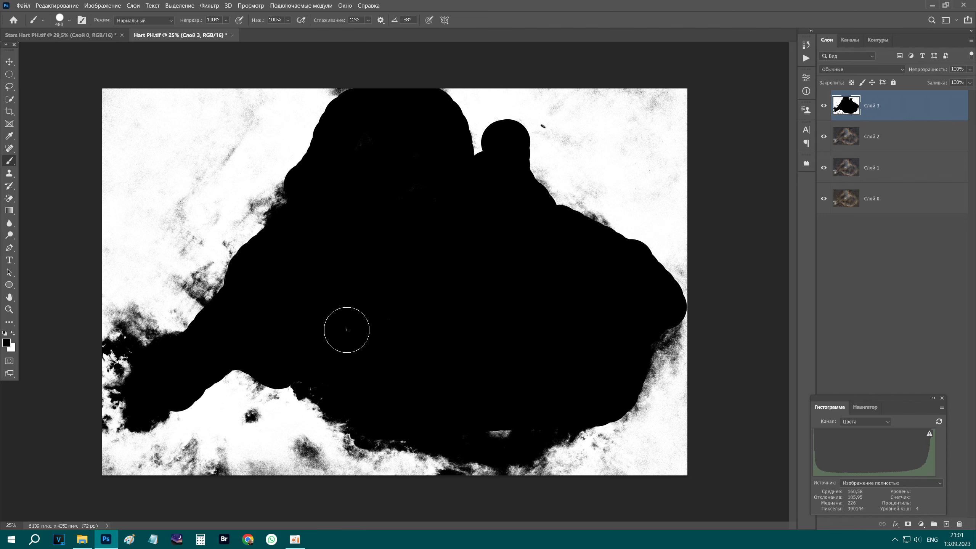
click(209, 5)
Step: Blur the black heart shape on Слой 3 with a 9,0-pixel Gaussian Blur
click(212, 6)
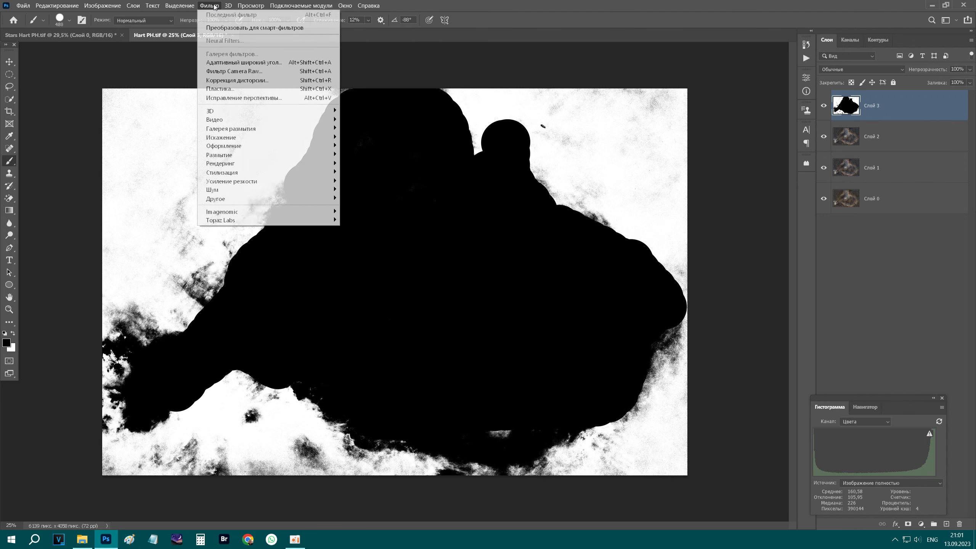
mouse_move(242, 155)
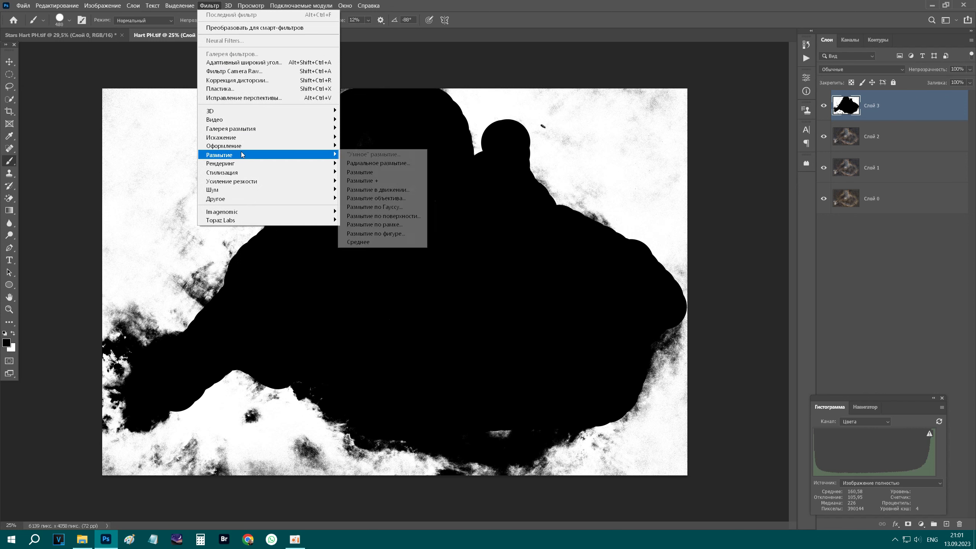
click(345, 207)
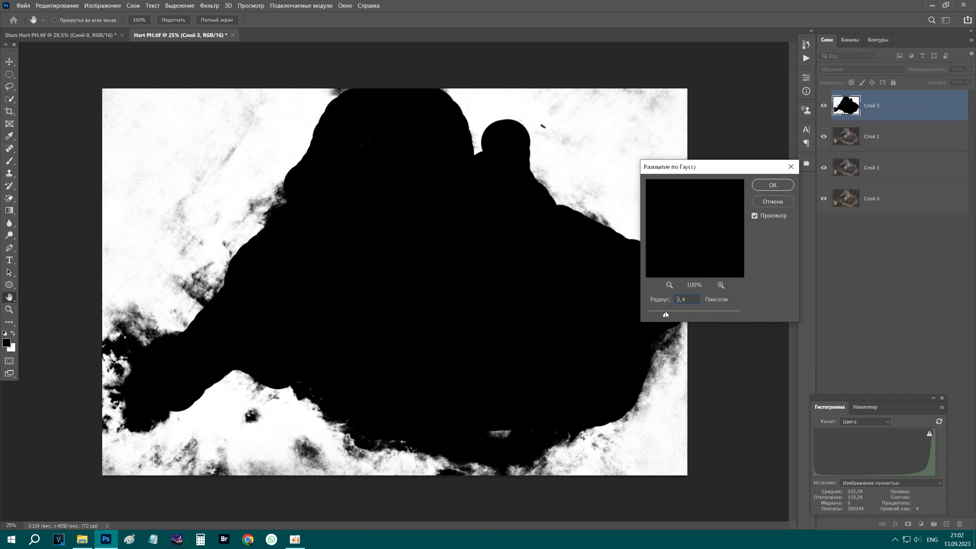
click(758, 186)
key(b)
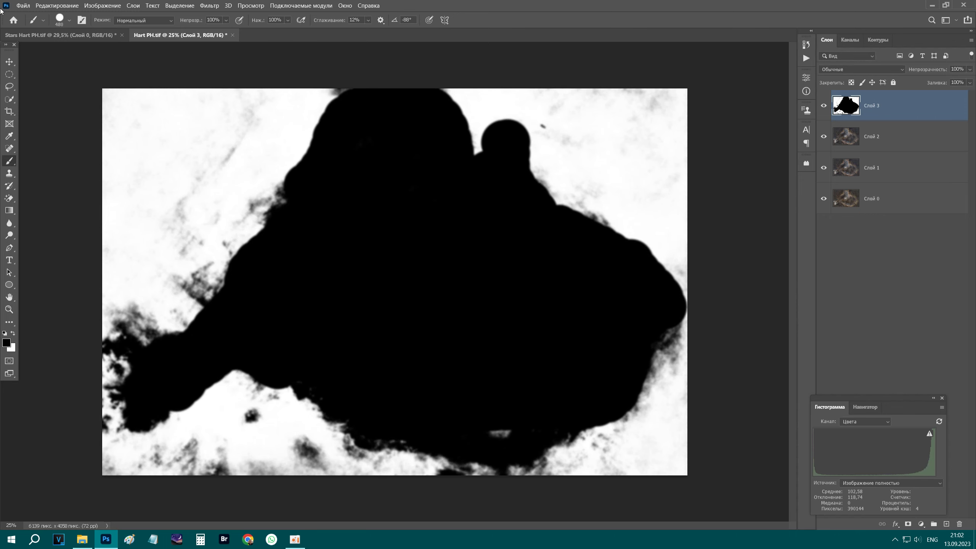
click(9, 62)
Step: Paste the blurred black shape from Слой 3 into a new layer mask on Слой 2
key(ctrl+a)
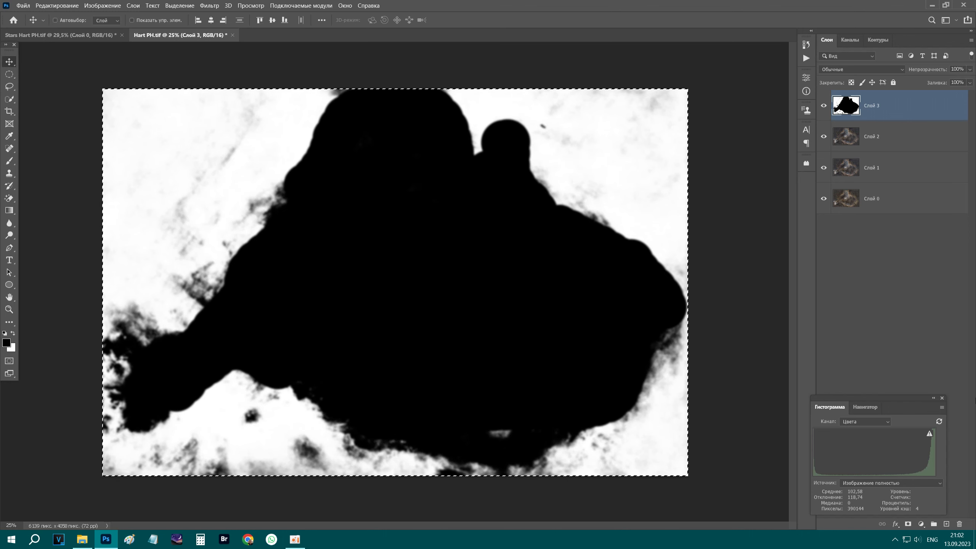
click(922, 143)
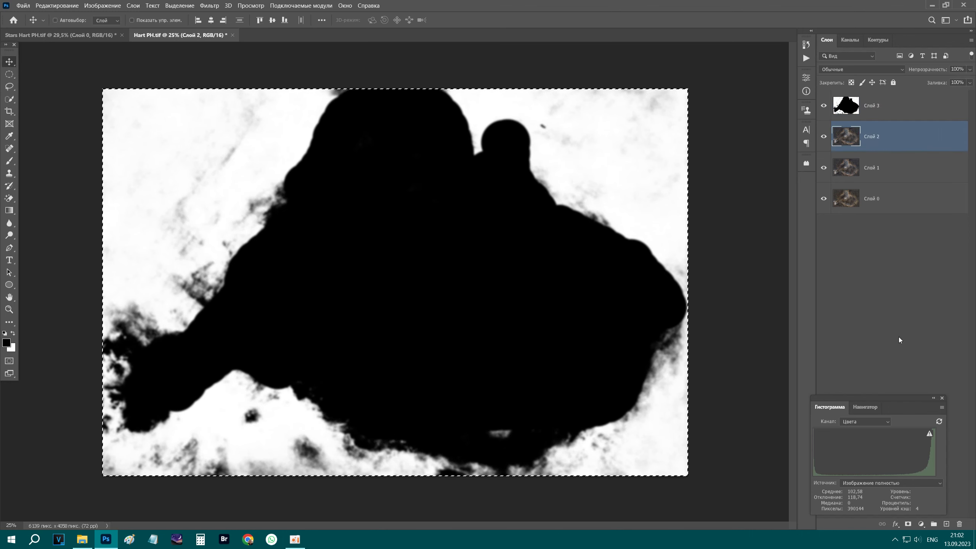
click(908, 524)
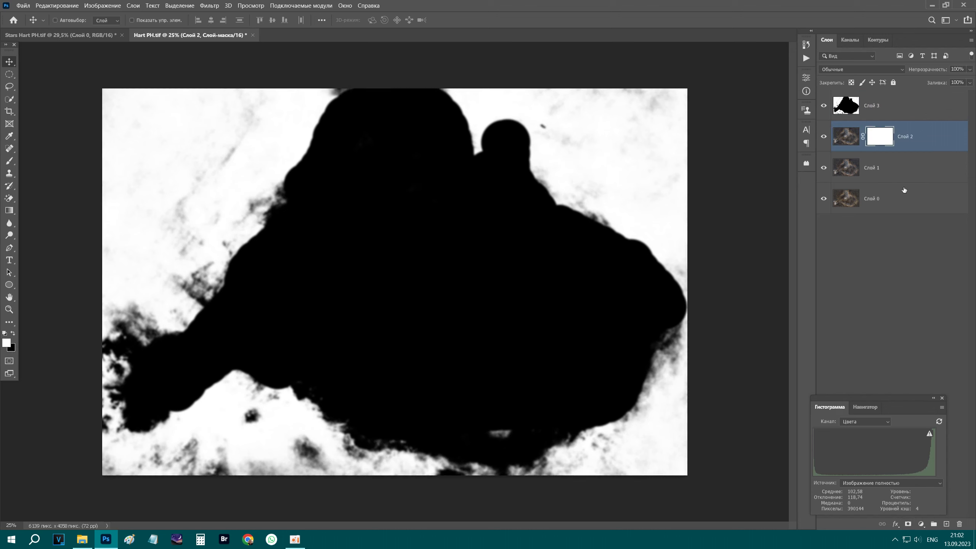
alt+click(873, 137)
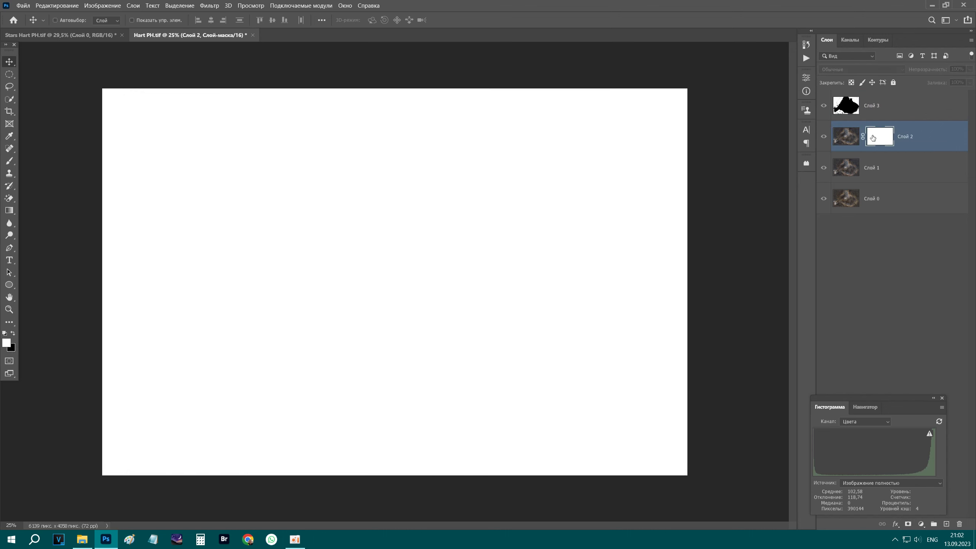
key(ctrl+v)
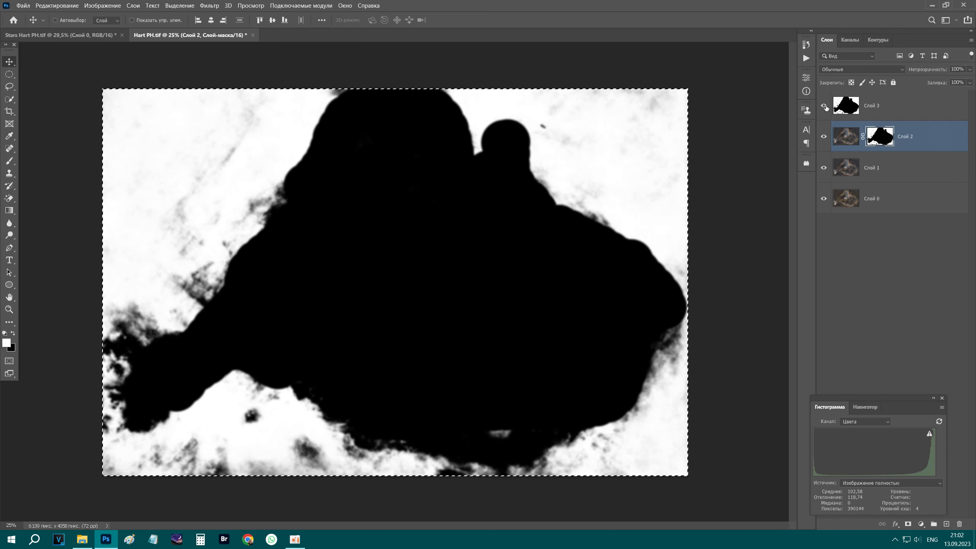
Step: Hide Слой 3 and target Слой 2's image instead of its mask
click(851, 131)
click(851, 130)
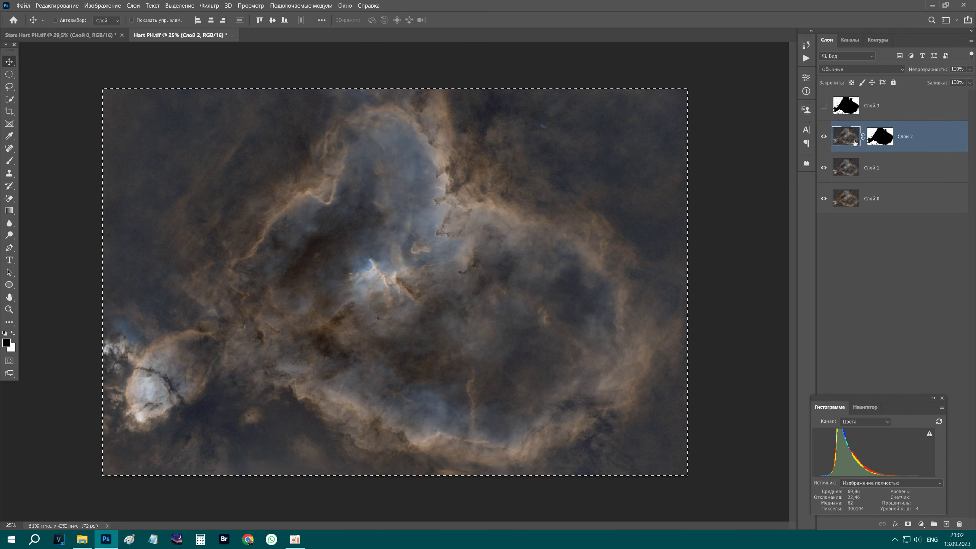
key(ctrl)
key(ctrl+u)
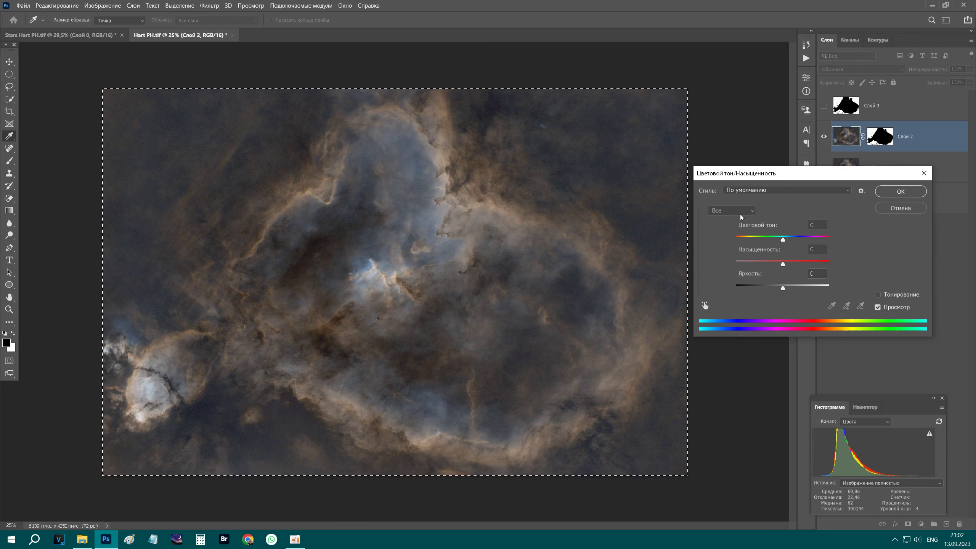
Step: Set Hue/Saturation Blues on Слой 2 to Hue 0, Saturation -100, Lightness -23
click(706, 303)
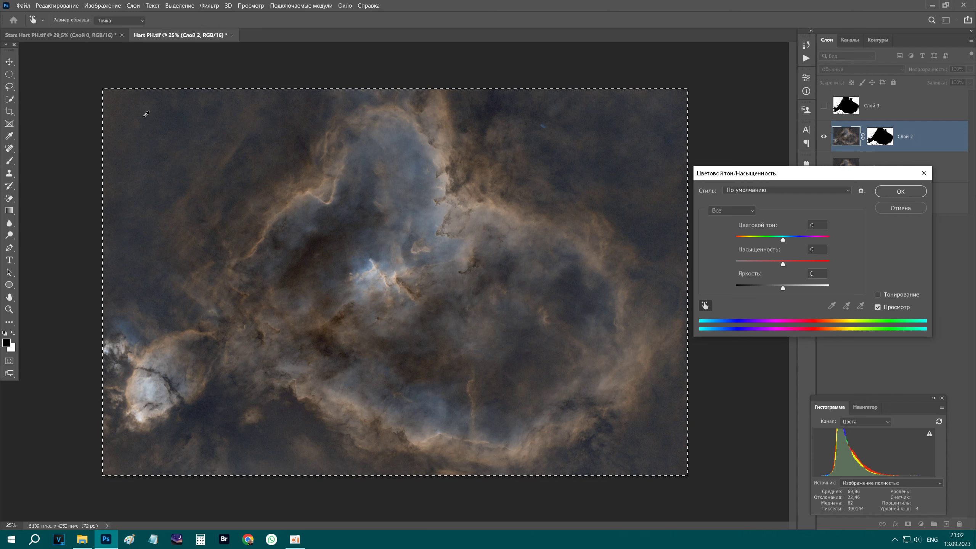
click(129, 111)
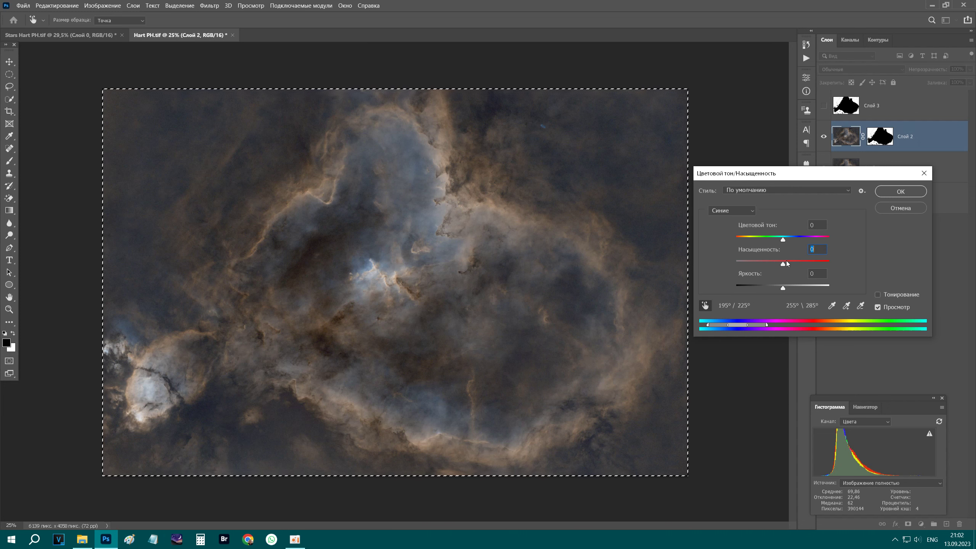
drag(783, 265, 730, 266)
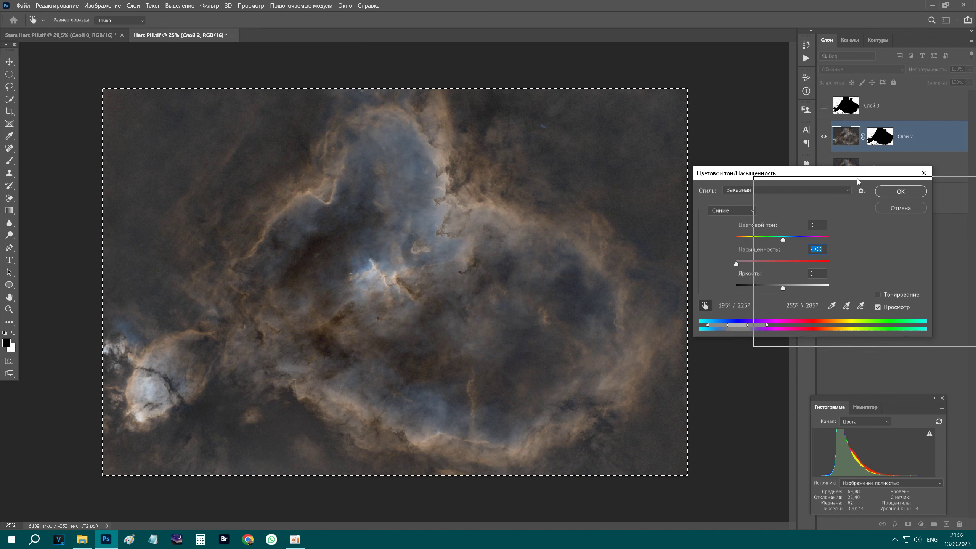
drag(858, 176, 918, 186)
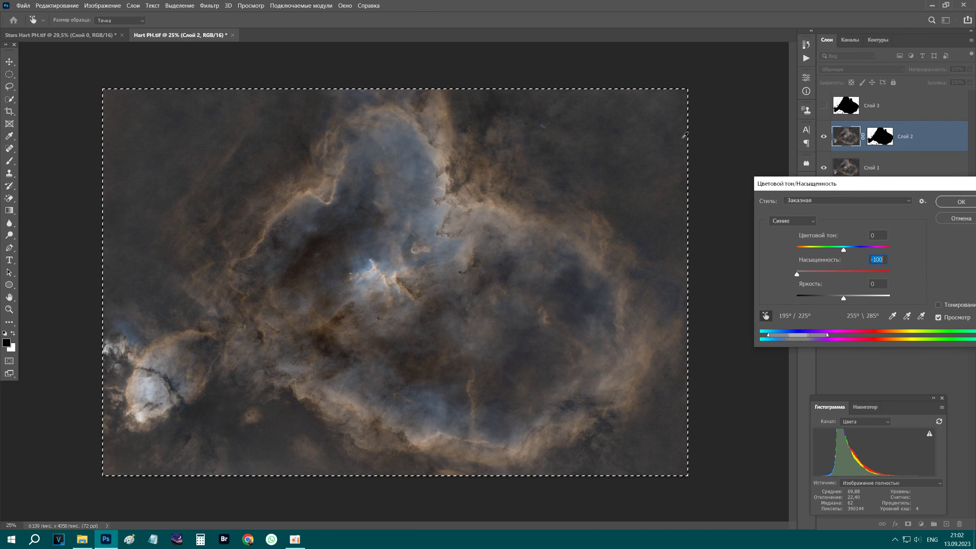
mouse_move(851, 252)
mouse_down()
mouse_move(815, 250)
mouse_move(842, 247)
mouse_up()
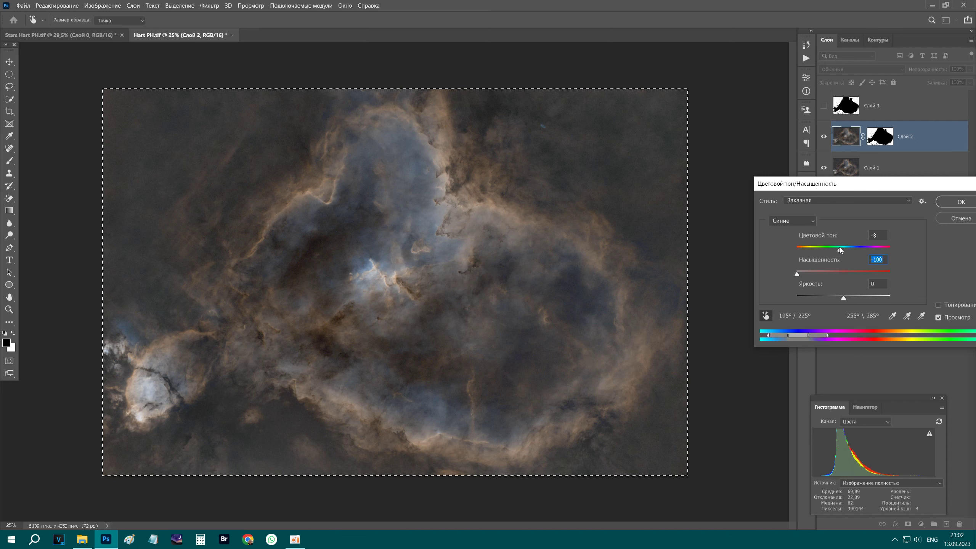
key(shift+Tab)
drag(840, 248, 860, 247)
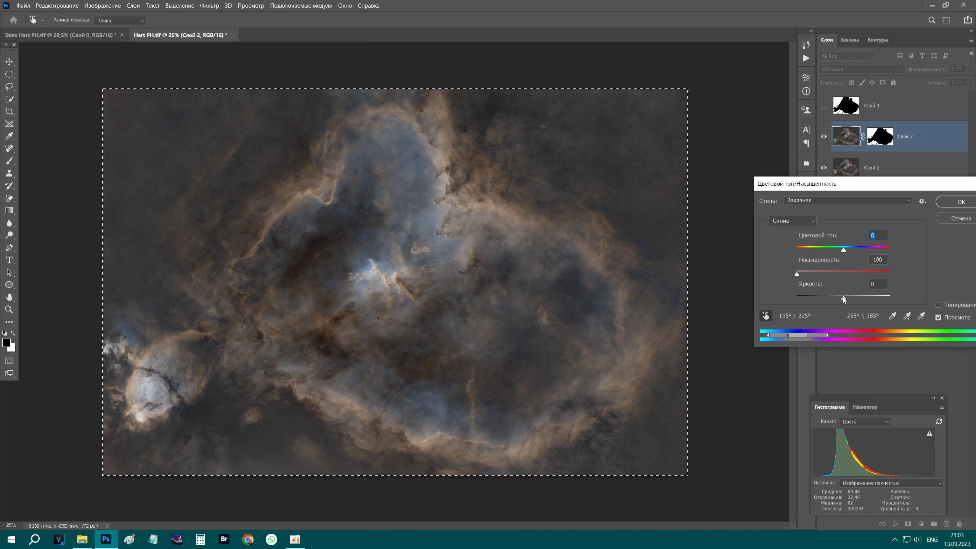
drag(843, 298, 827, 300)
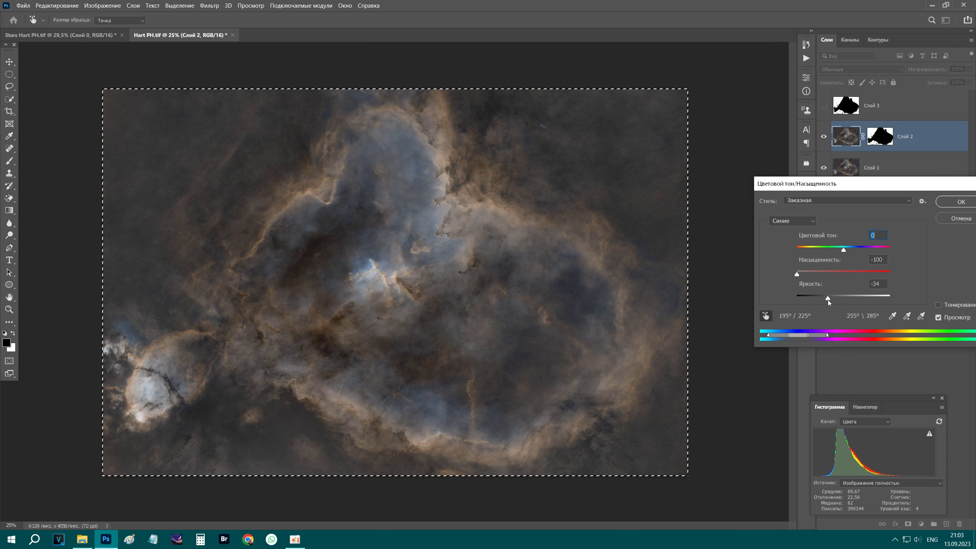
drag(831, 299, 832, 299)
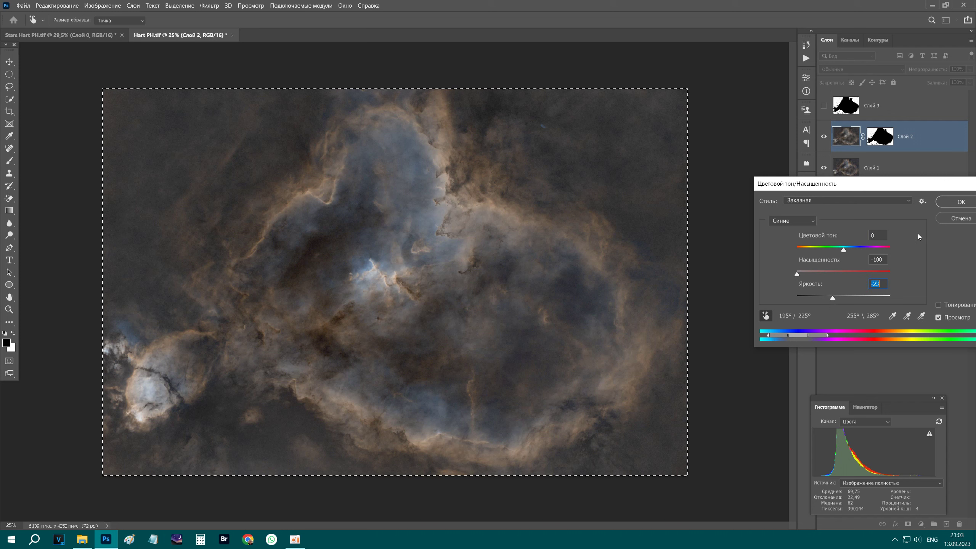
click(954, 207)
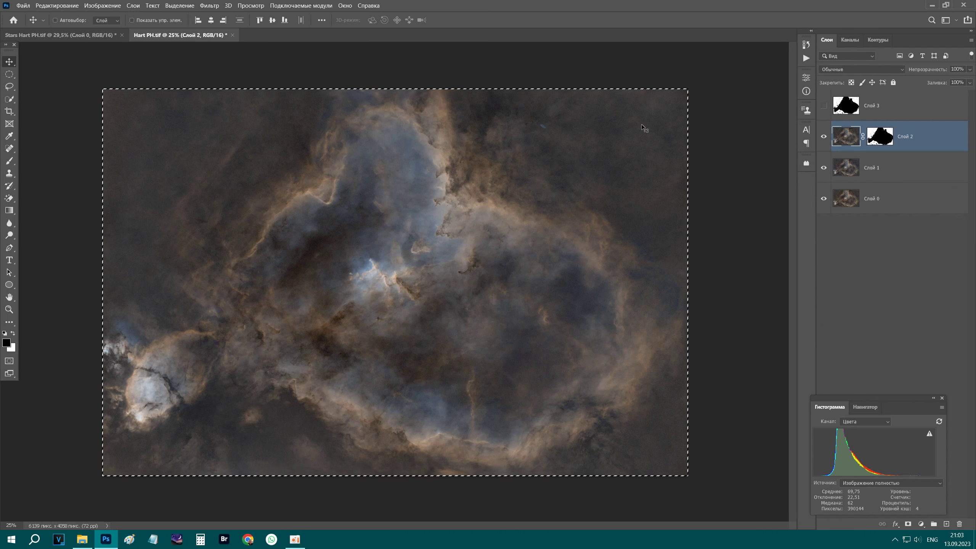
Step: Toggle Слой 2's visibility repeatedly to compare the nebula before and after
click(824, 137)
click(824, 137)
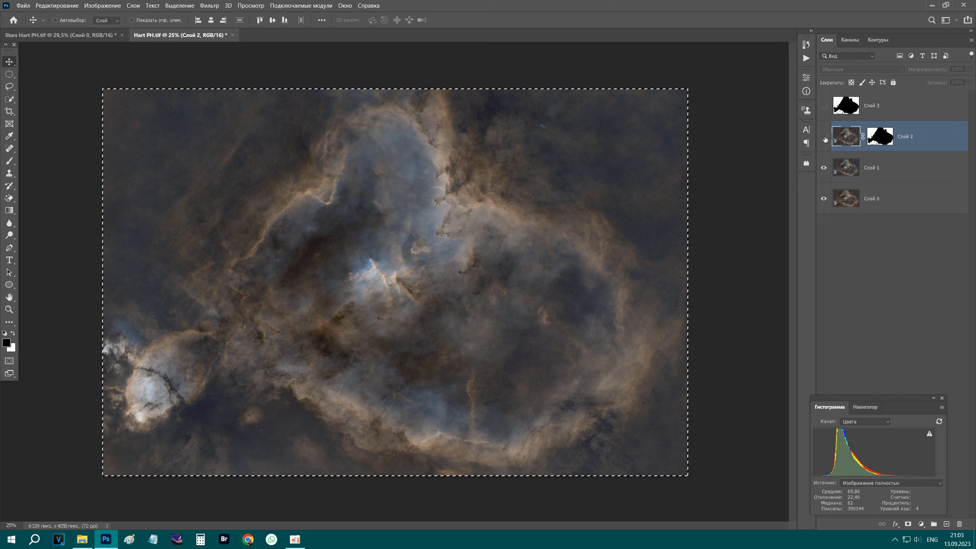
click(824, 137)
click(824, 137)
click(824, 137)
click(825, 137)
click(824, 137)
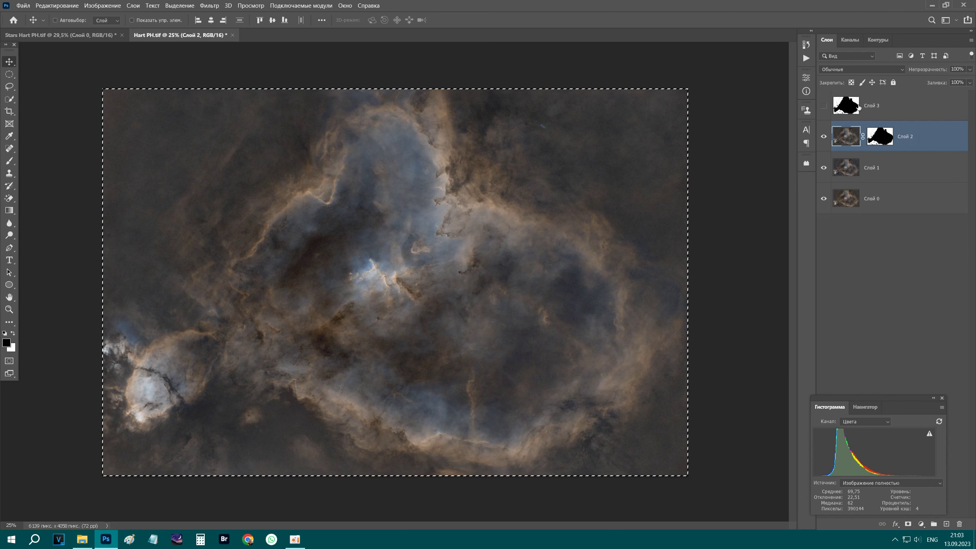
Step: Stamp the visible image into new layers Слой 4 and Слой 5 and delete Слой 3
key(ctrl)
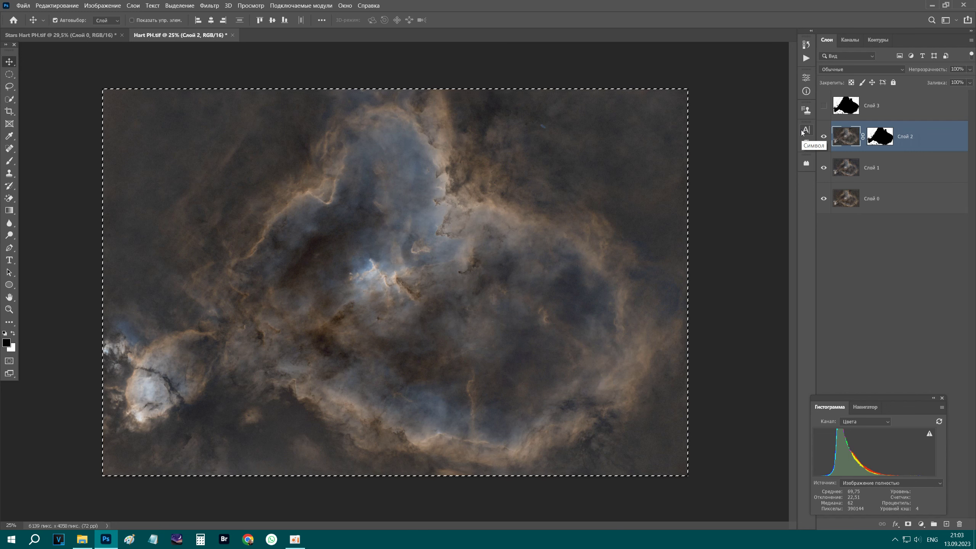
key(ctrl+shift+alt+e)
key(ctrl+shift+alt+e)
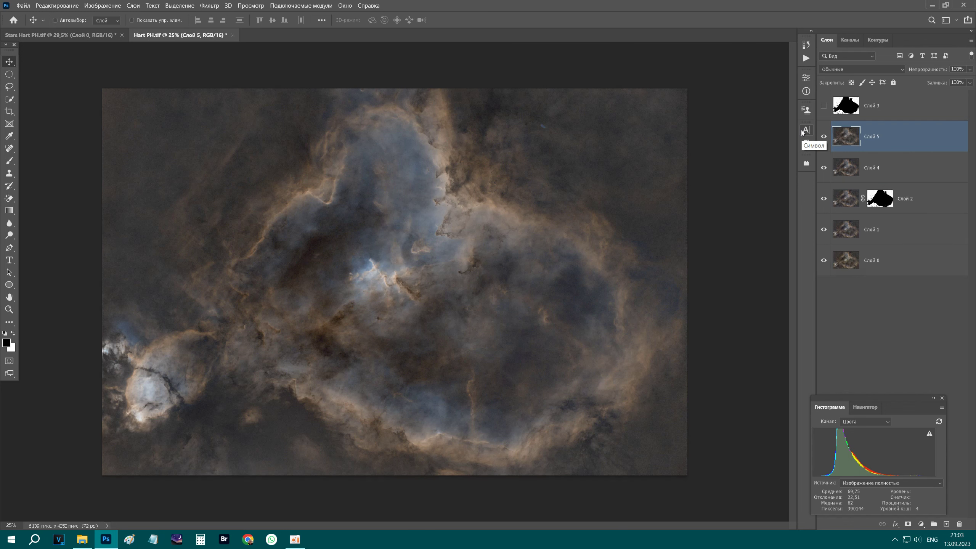
click(919, 112)
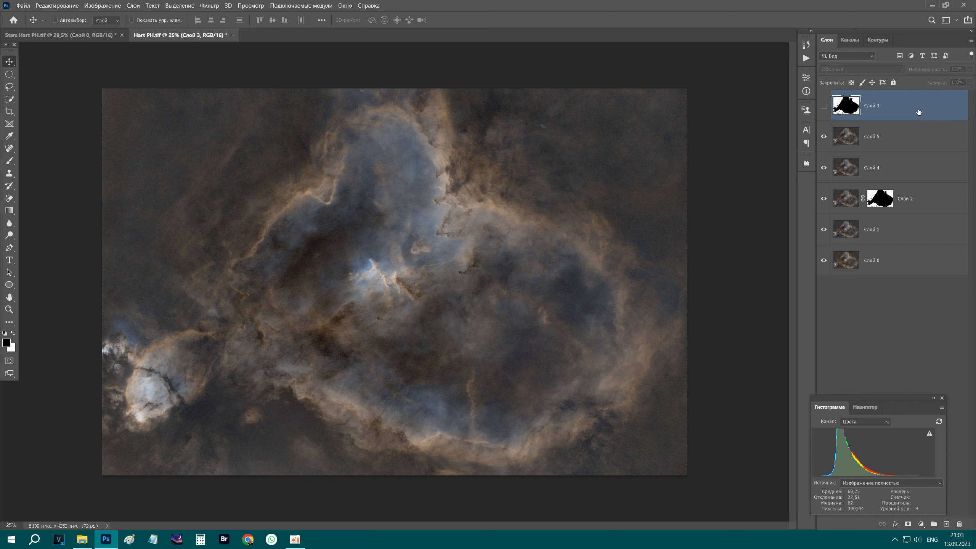
key(Delete)
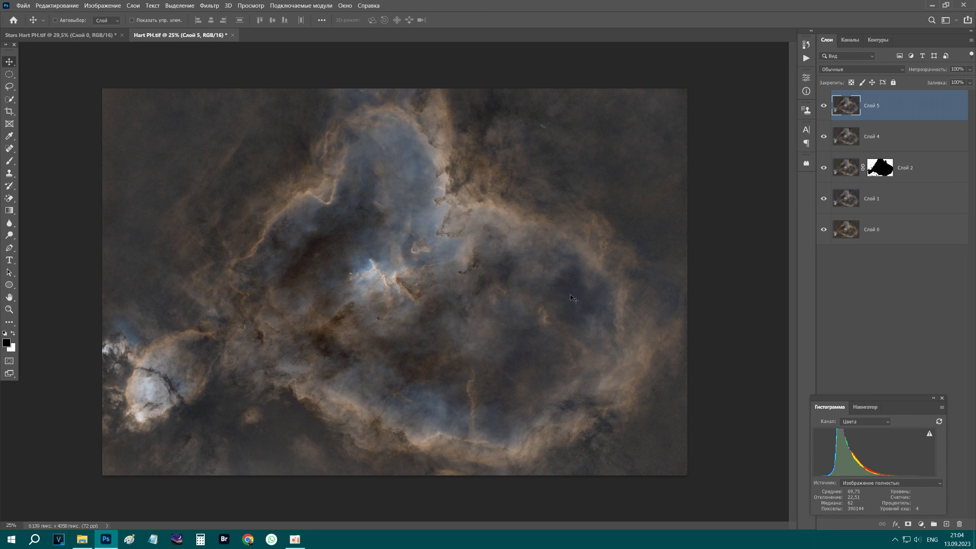
key(ctrl)
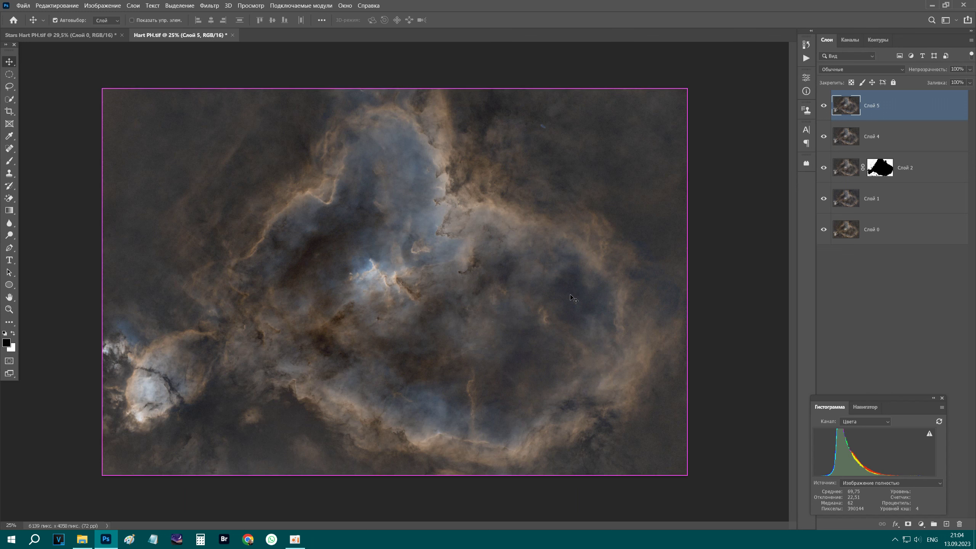
key(ctrl+u)
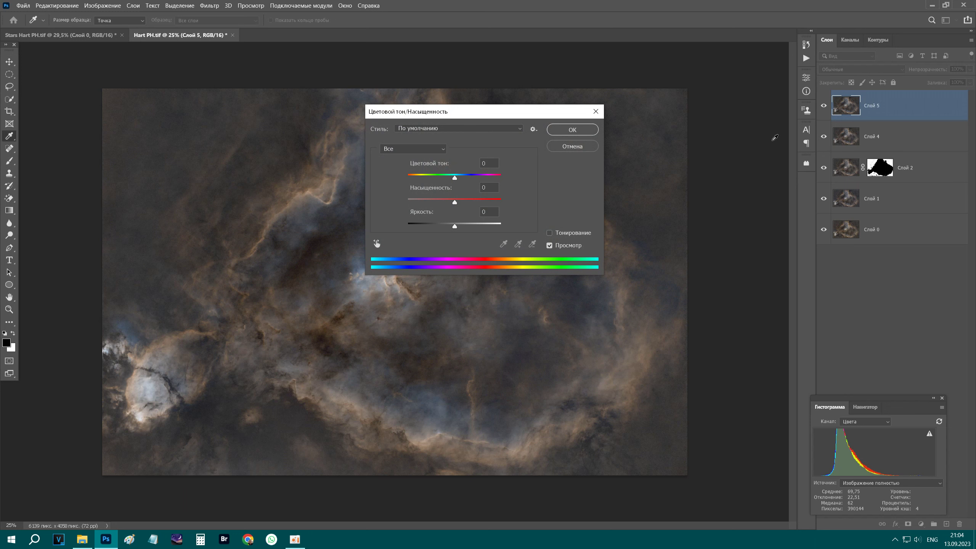
Step: Sample the bluish core to target Blues, raising saturation to +37 and lightness to -31
mouse_move(466, 109)
mouse_down()
mouse_move(834, 160)
mouse_move(877, 210)
mouse_up()
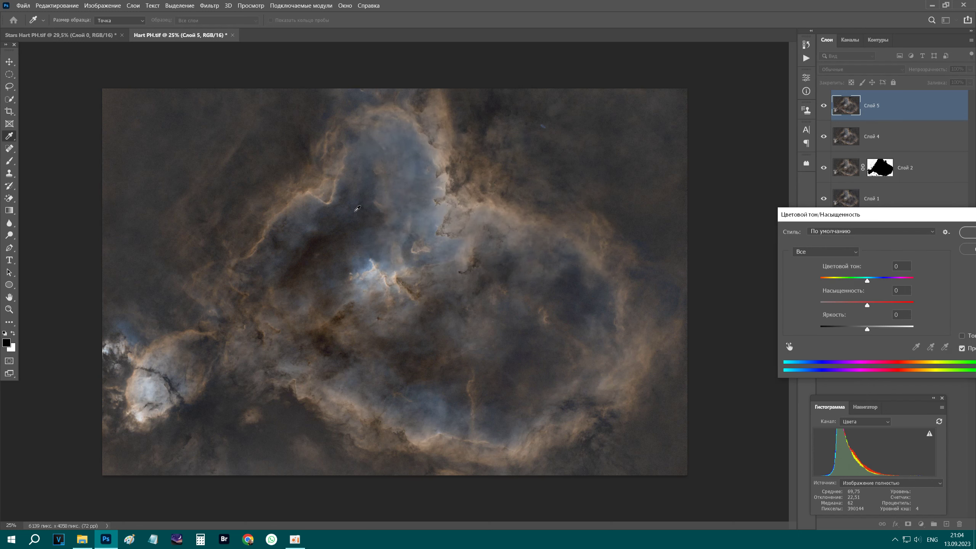
click(805, 250)
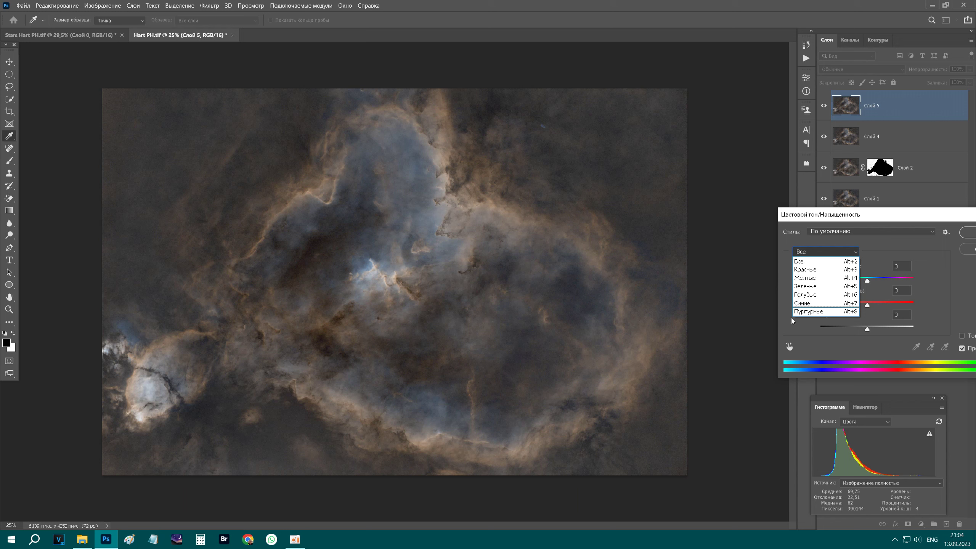
click(791, 345)
click(790, 345)
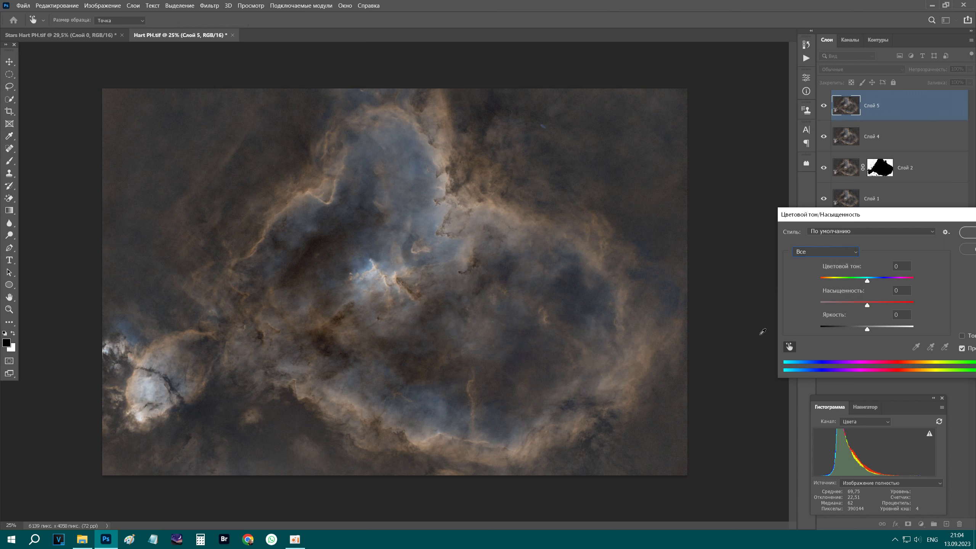
click(386, 263)
drag(871, 306, 882, 305)
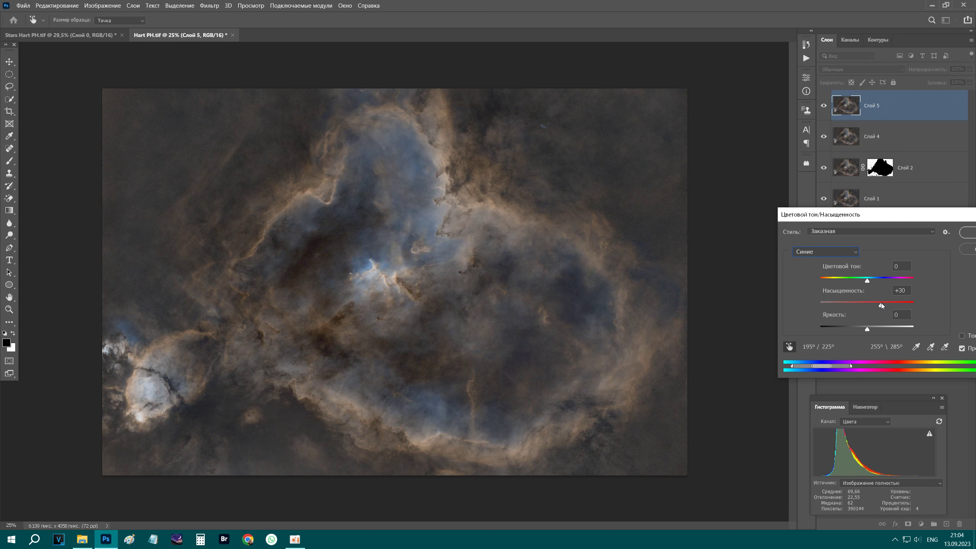
click(885, 302)
mouse_move(869, 330)
mouse_down()
mouse_move(858, 331)
mouse_move(866, 331)
mouse_up()
Step: Apply the blue boost, then target Reds on Слой 5 by sampling a reddish area
click(969, 233)
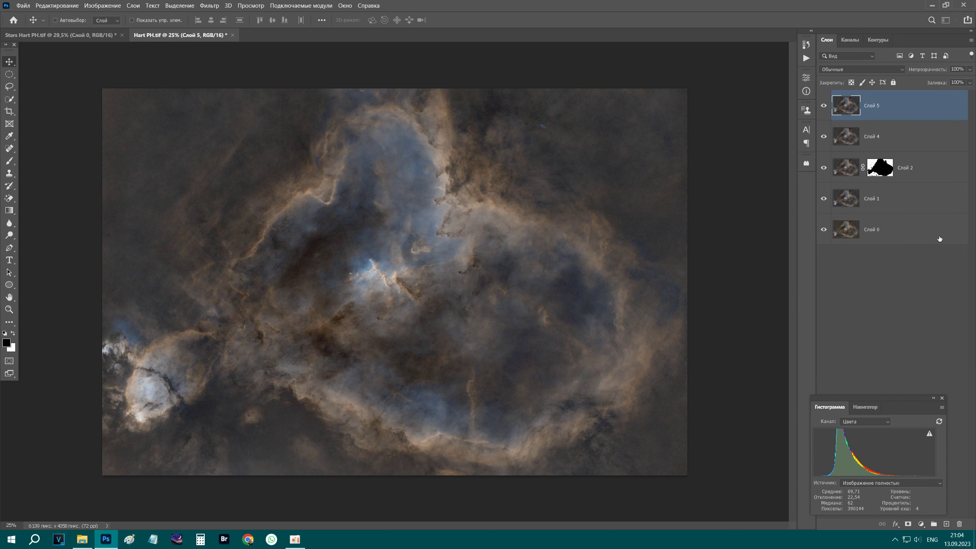
key(ctrl)
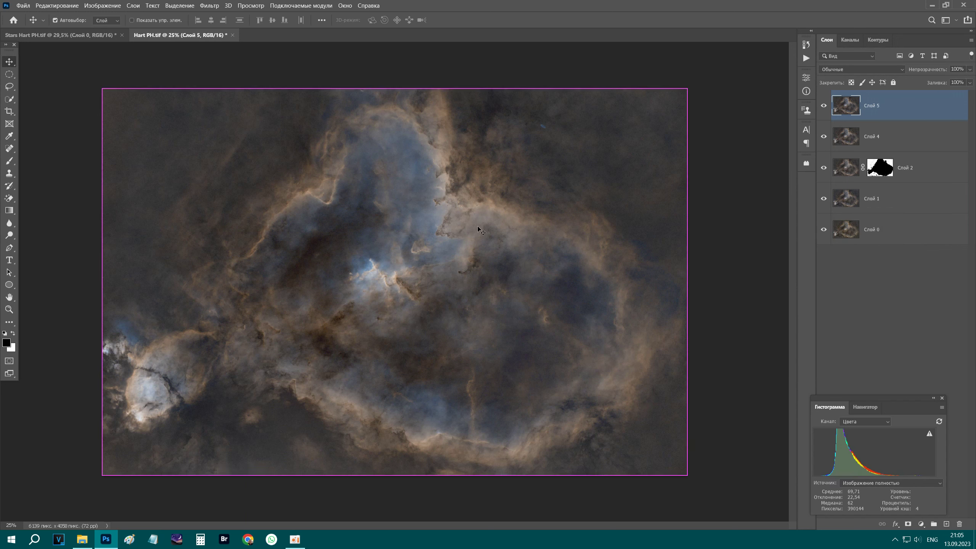
key(ctrl+u)
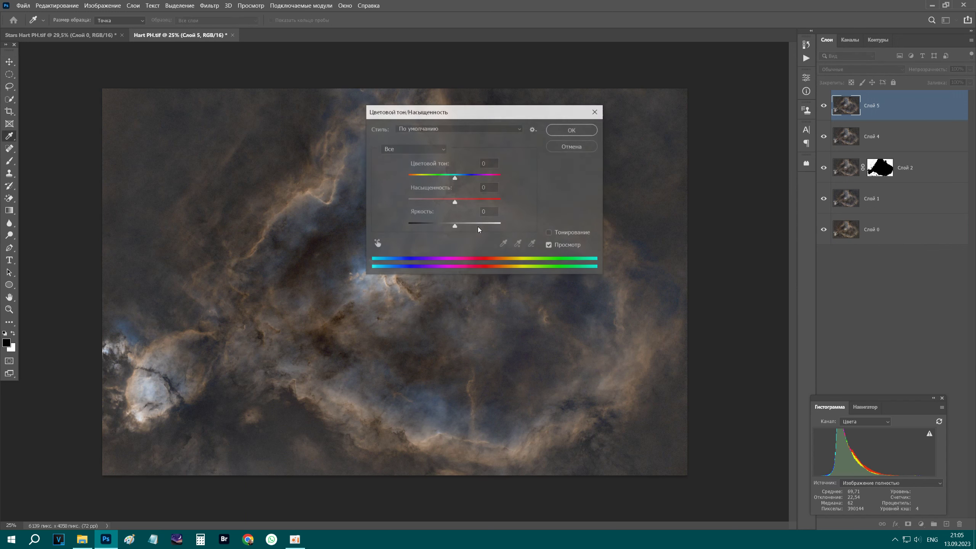
drag(535, 115, 880, 221)
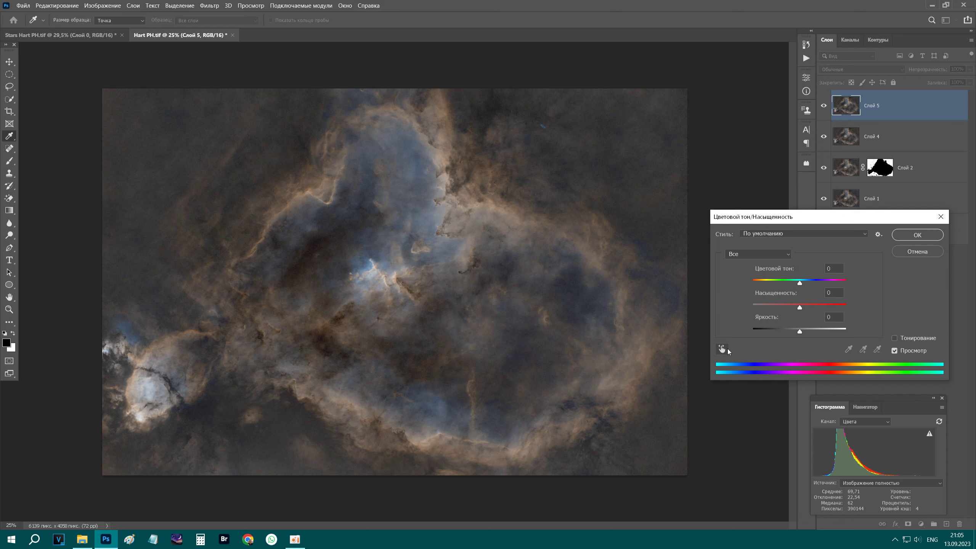
click(721, 348)
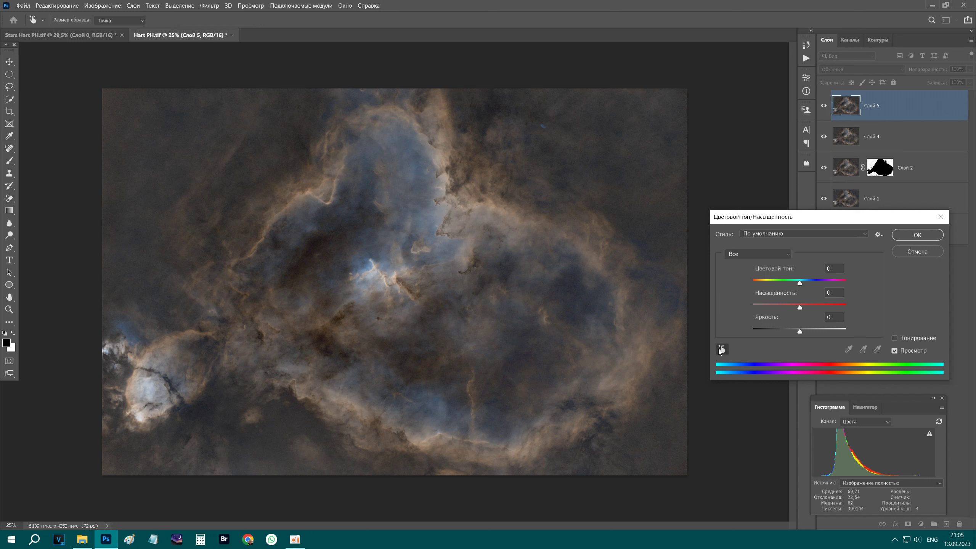
click(320, 183)
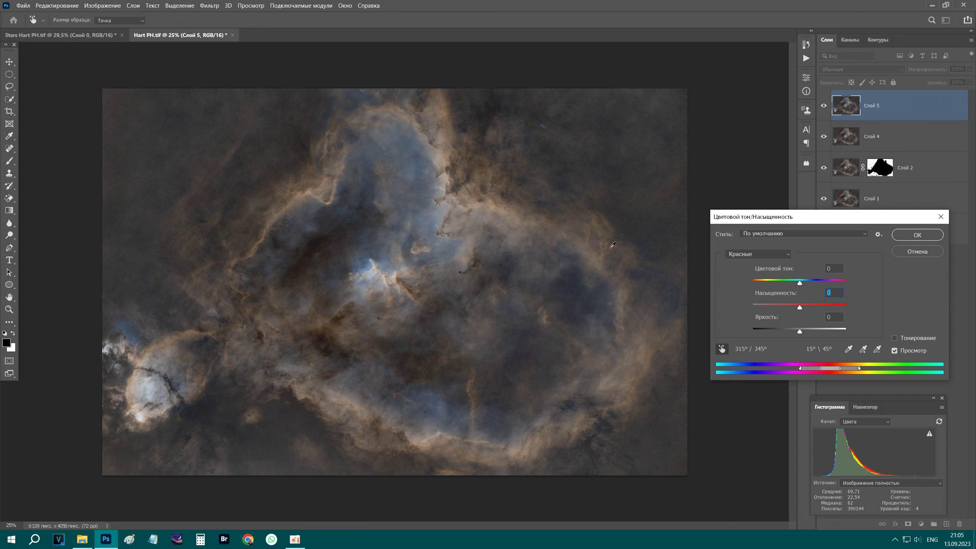
Step: Set the Reds to Hue -17, Saturation +33 and Lightness 0, and apply
mouse_move(801, 306)
mouse_down()
mouse_move(825, 305)
mouse_move(791, 283)
mouse_up()
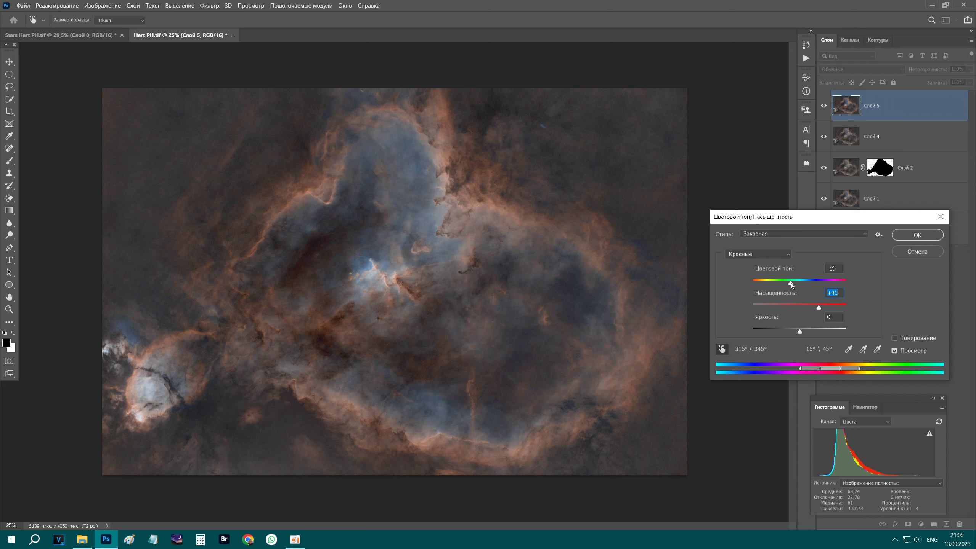
click(792, 282)
click(815, 307)
mouse_move(801, 330)
mouse_down()
mouse_move(827, 330)
mouse_move(784, 329)
mouse_move(812, 327)
mouse_move(770, 318)
mouse_up()
text(0)
click(922, 235)
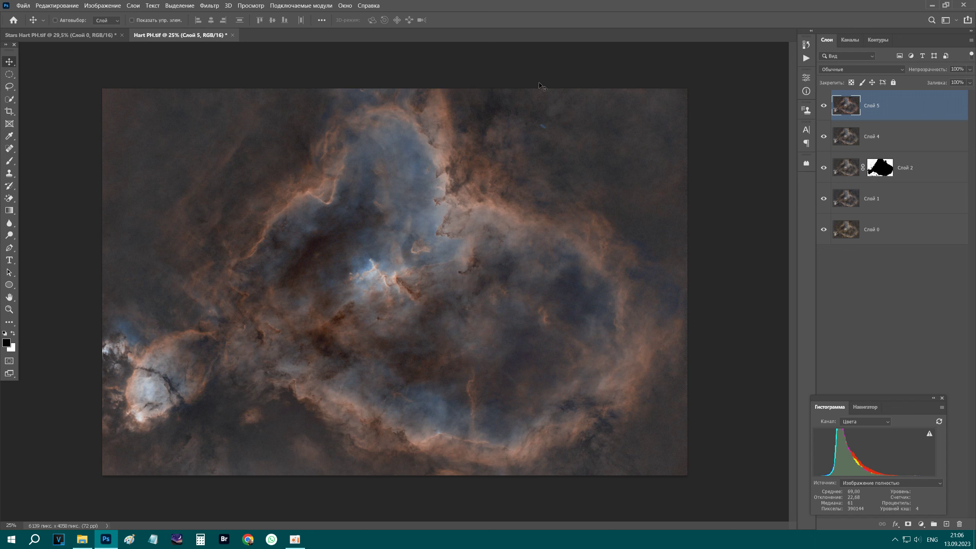
Step: Stamp the visible image into Слой 6 and Слой 7, then desaturate and invert Слой 7
key(ctrl)
key(ctrl+a)
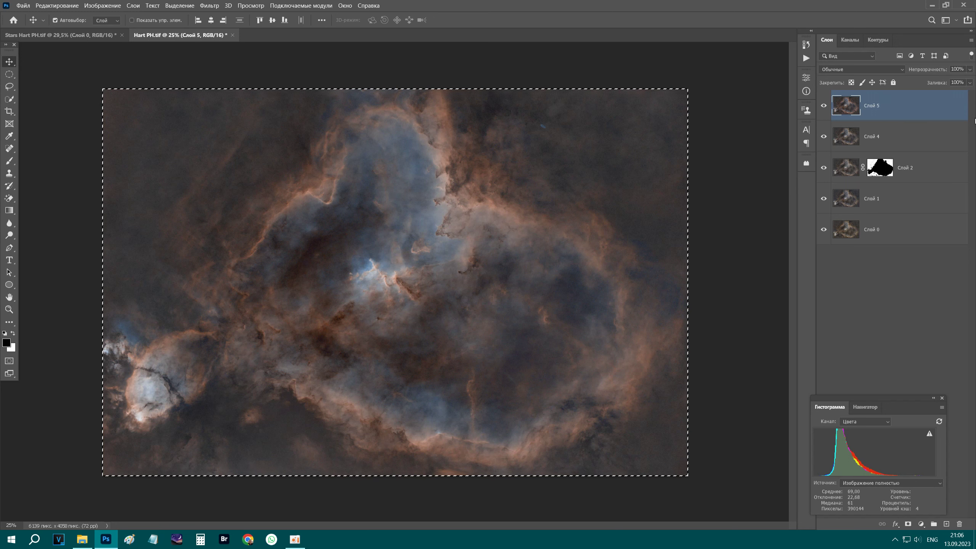
key(ctrl+j)
key(ctrl+j)
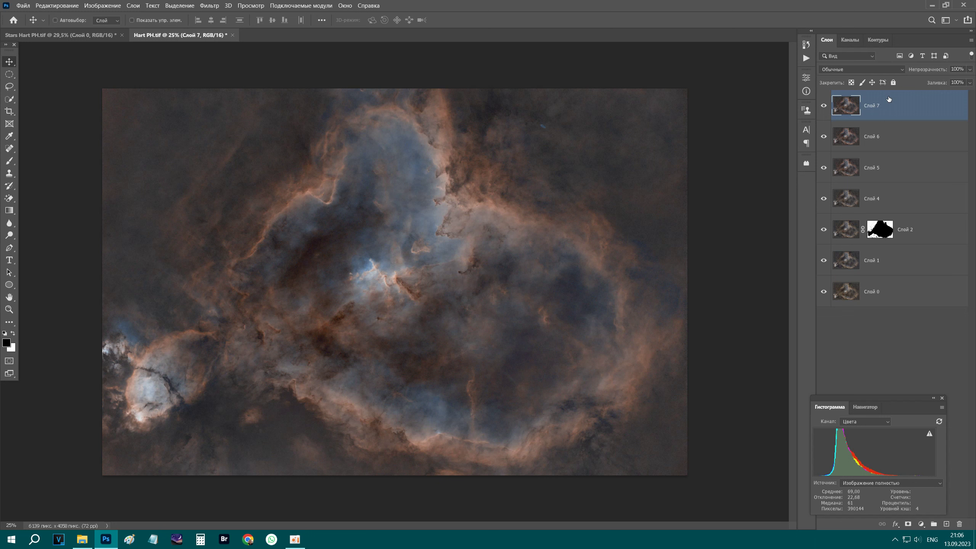
key(shift+ctrl+u)
key(ctrl+i)
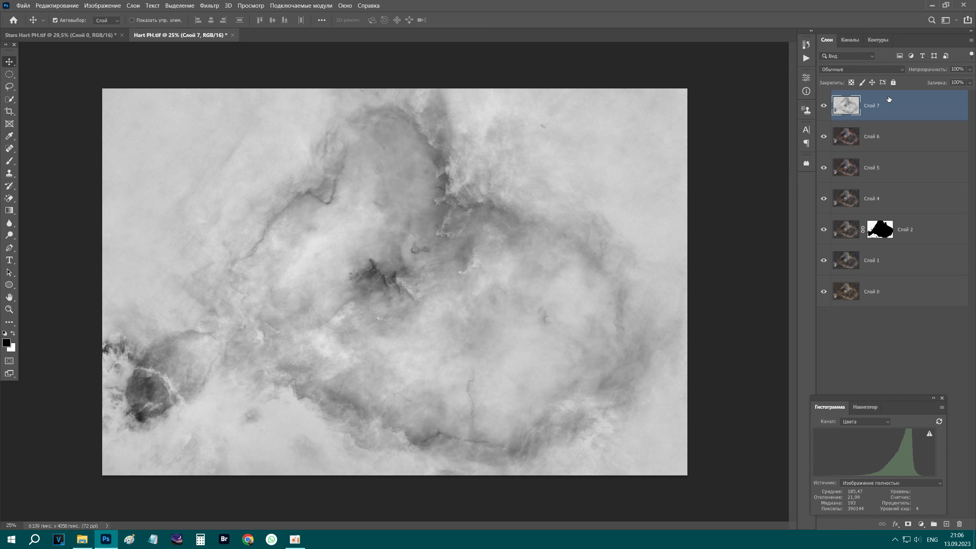
key(ctrl+l)
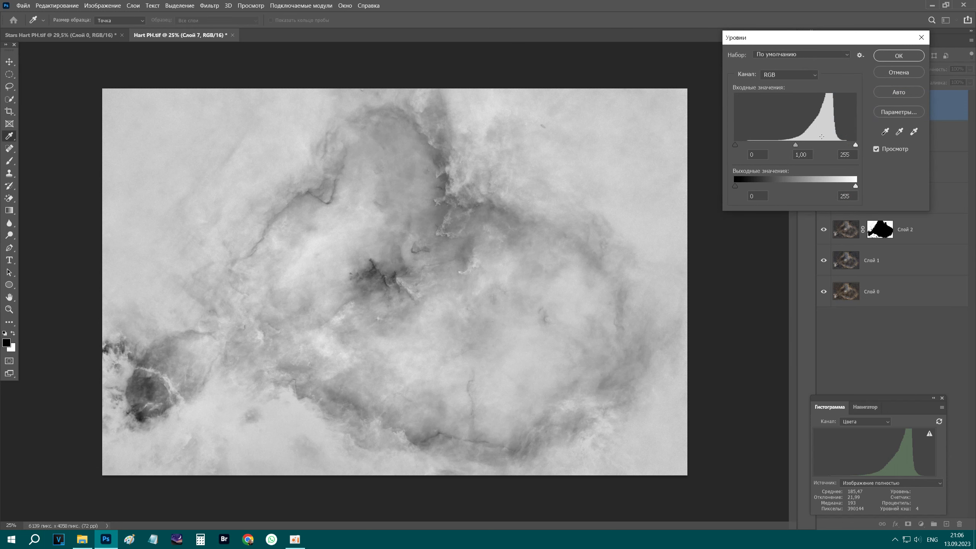
Step: Apply Levels to the grayscale copy: black point 17, white point 169, midtones 0.74
drag(856, 145, 820, 145)
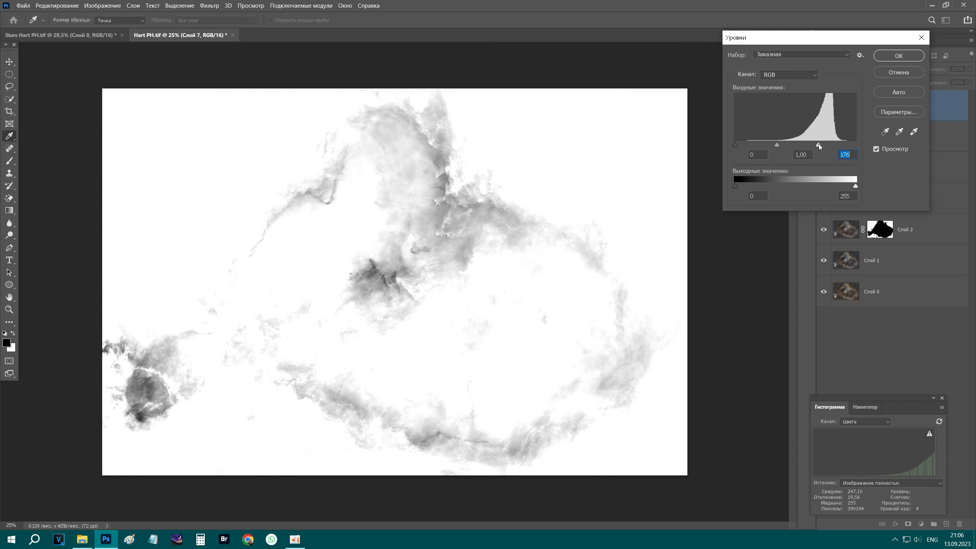
drag(736, 145, 743, 145)
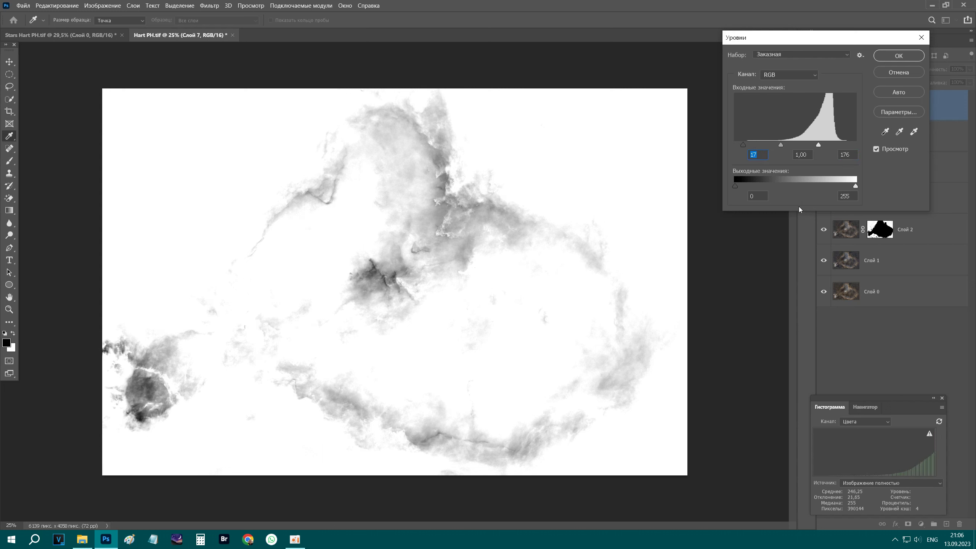
drag(819, 145, 787, 148)
click(814, 146)
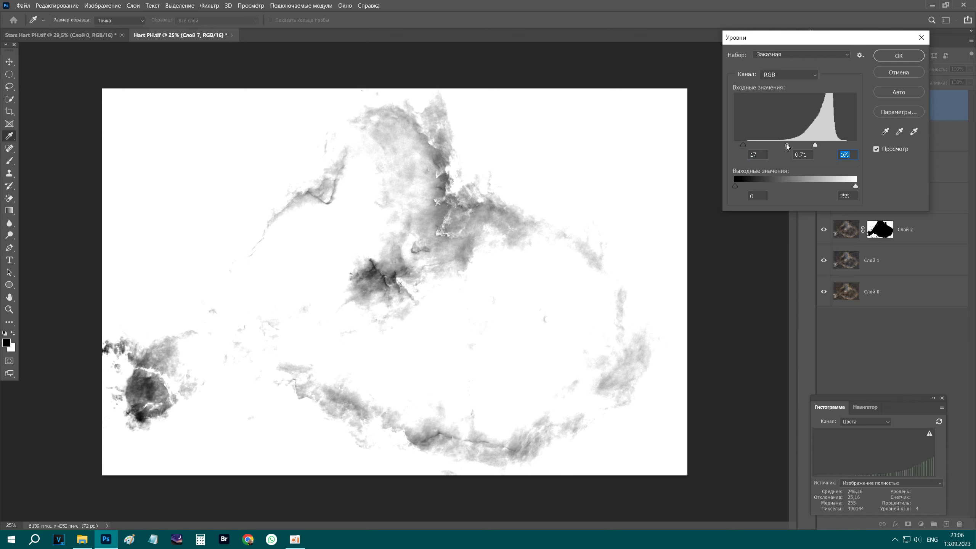
click(787, 147)
click(924, 56)
Step: Paste the grayscale image into a new layer mask on Слой 6 and hide Слой 7
key(ctrl+a)
click(897, 142)
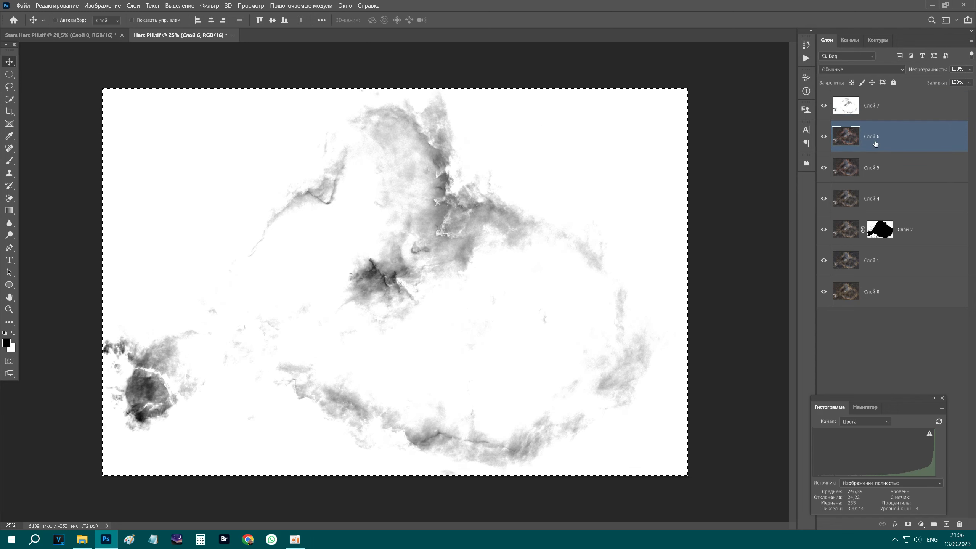
click(908, 524)
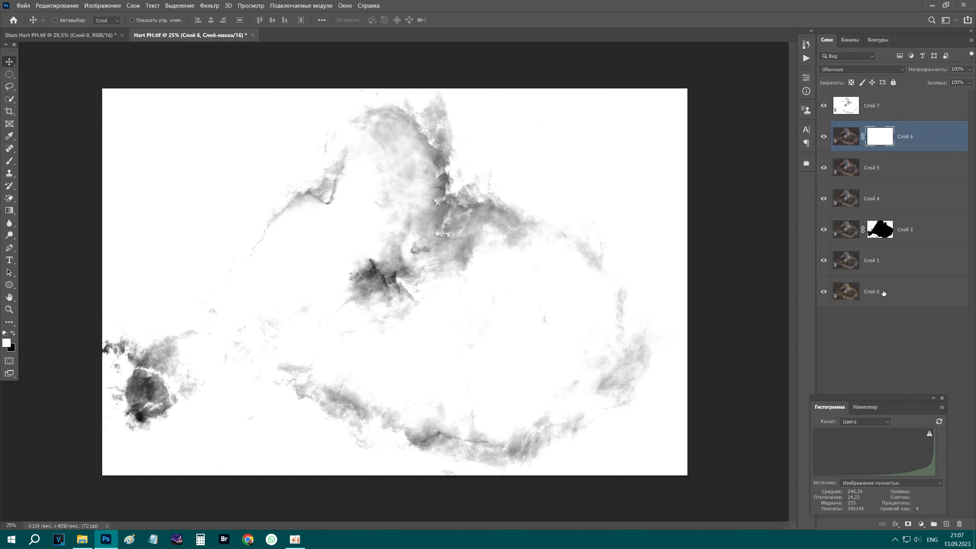
alt+click(889, 144)
key(ctrl+v)
click(840, 139)
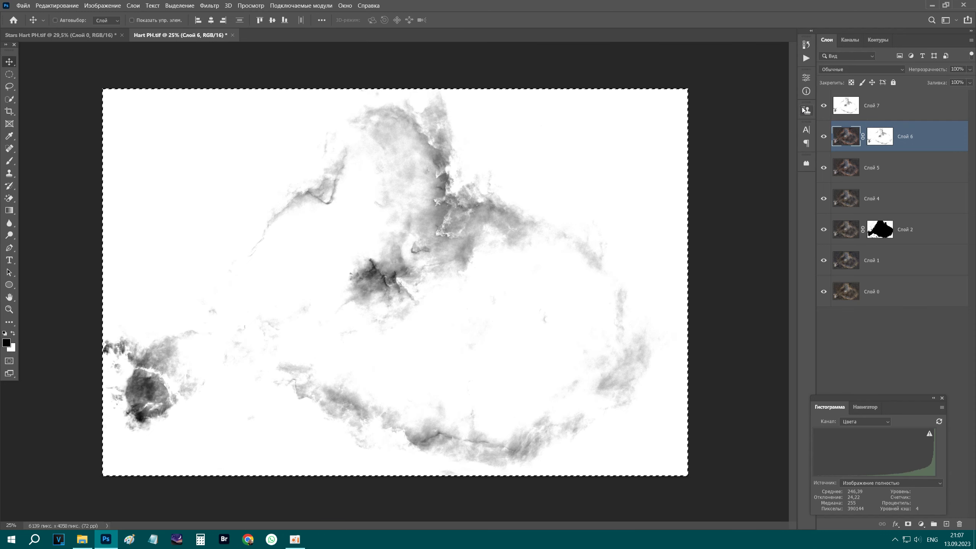
click(825, 106)
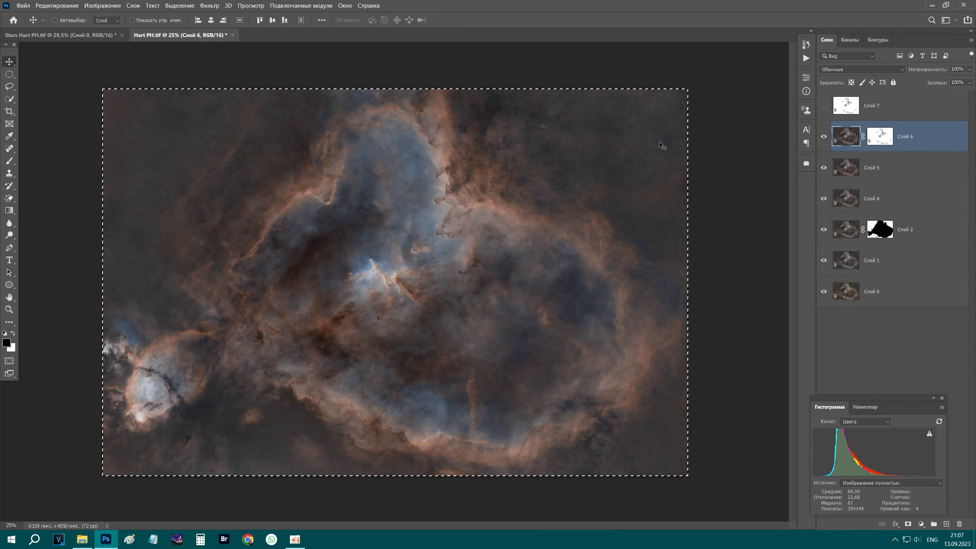
click(210, 5)
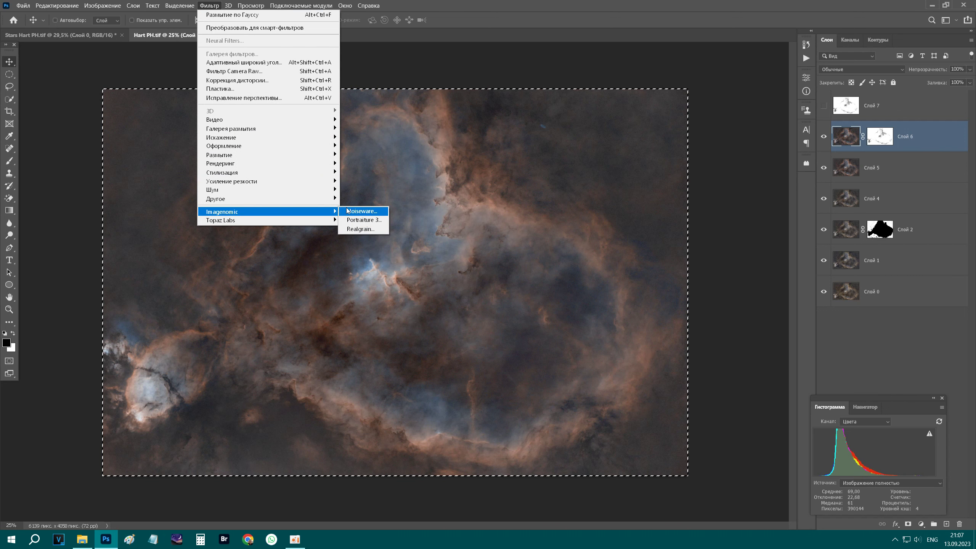
Step: Run Imagenomic Noiseware on Слой 6 with the Stronger Luma Noise preset
mouse_move(266, 212)
click(348, 210)
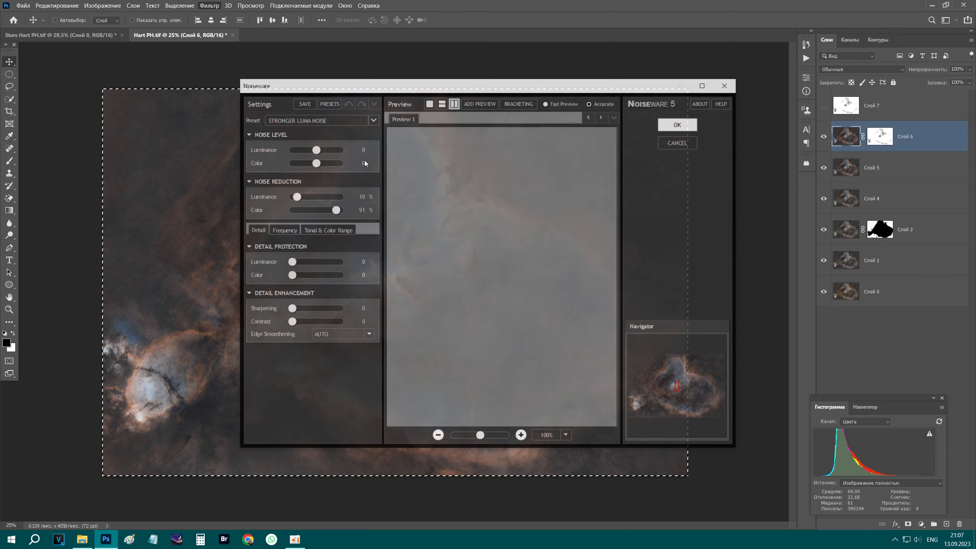
click(680, 123)
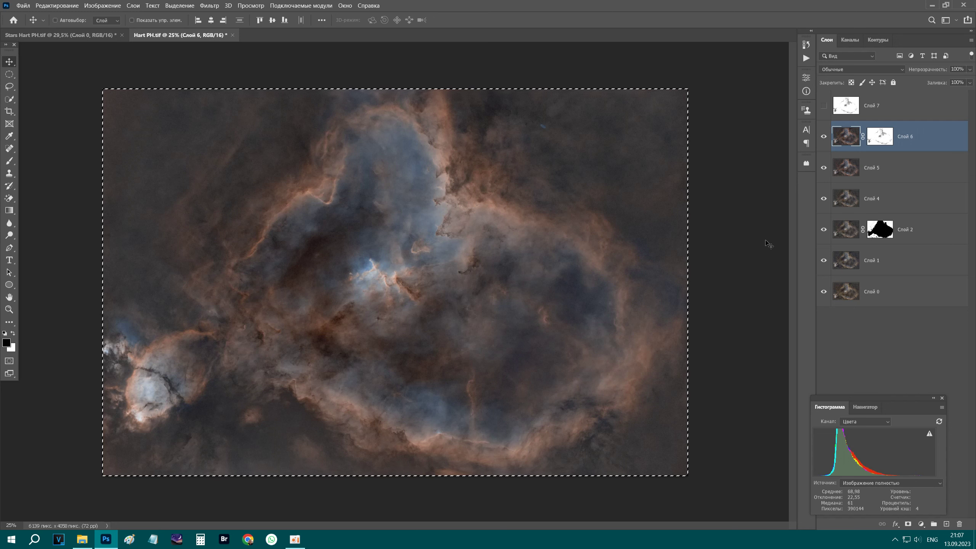
Step: Stamp the visible layers into two new merged layers and delete Слой 7
key(ctrl)
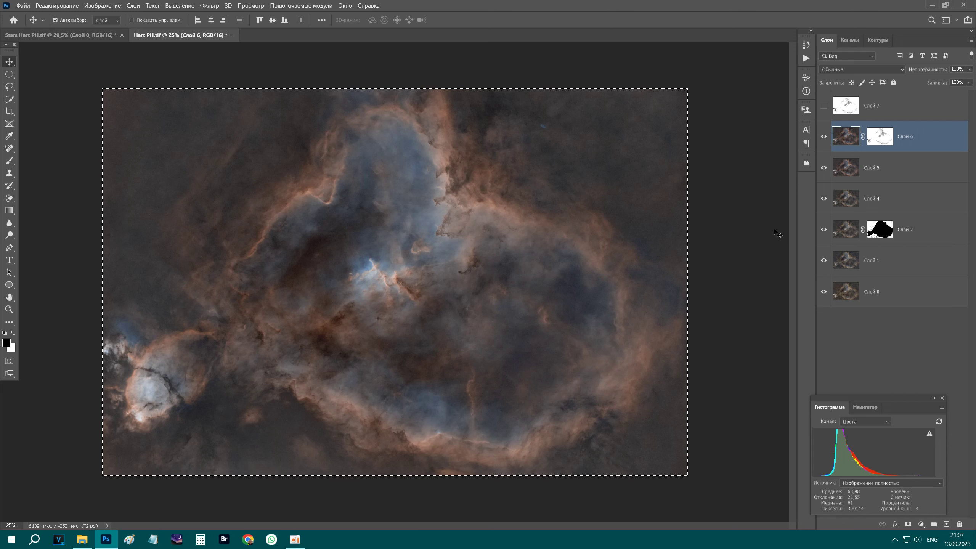
key(ctrl+d)
key(ctrl+alt+shift+e)
key(ctrl+alt+shift+e)
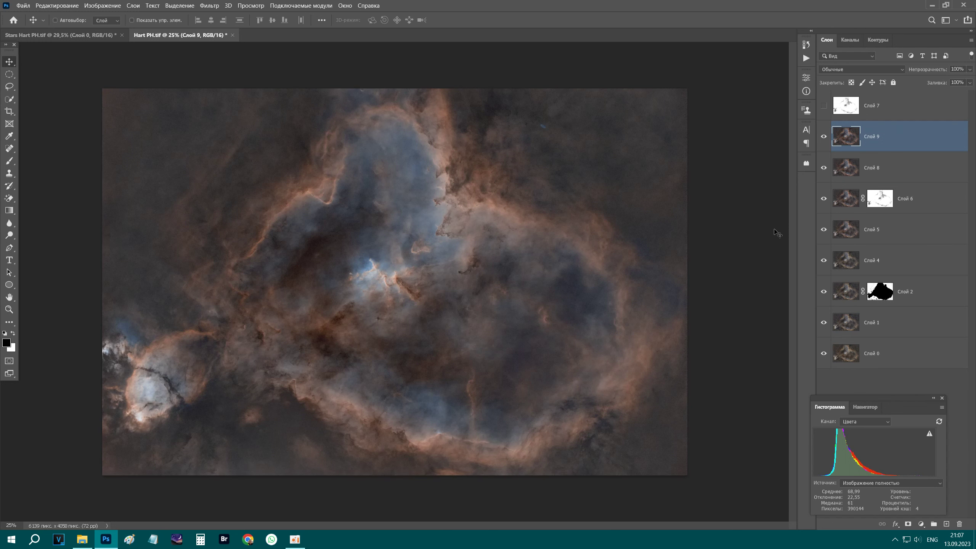
click(827, 104)
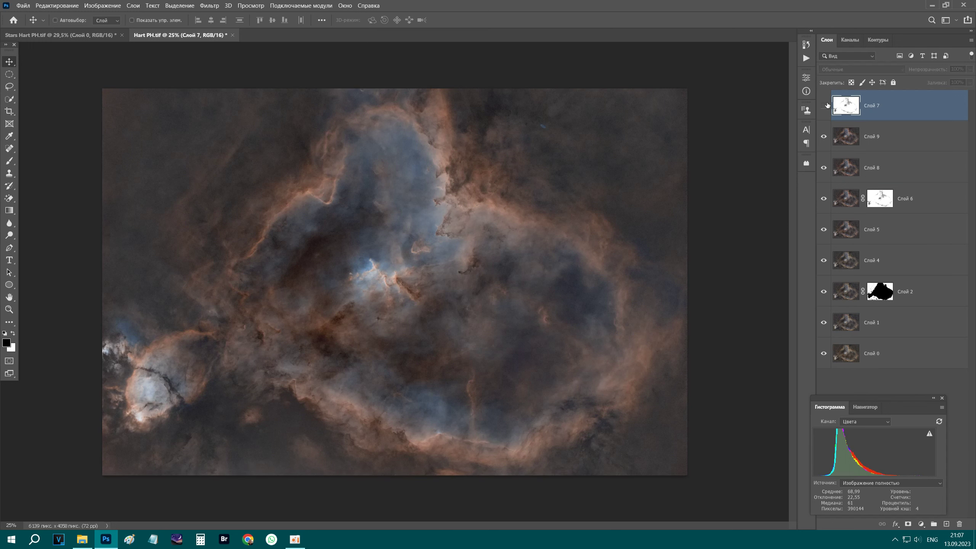
key(Delete)
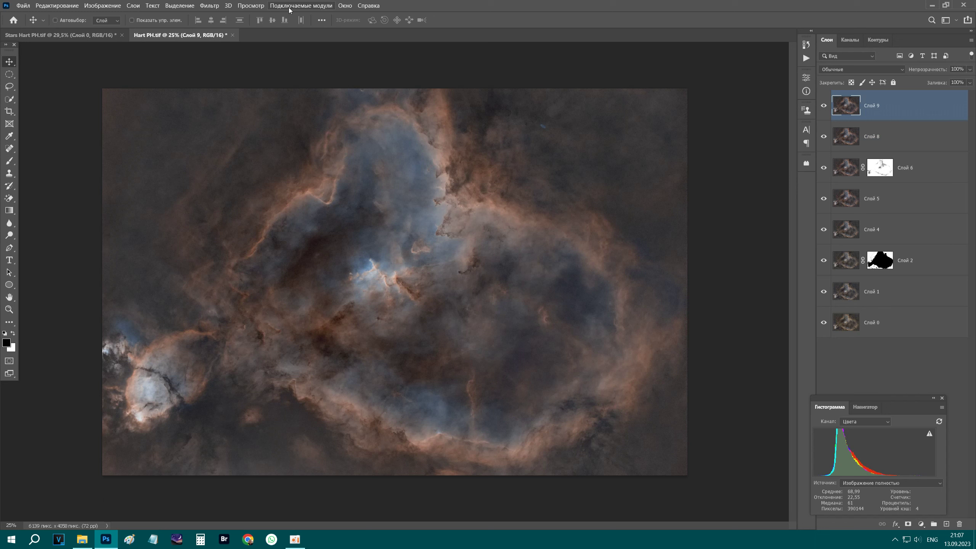
Step: Raise Contrast and add a little Dehaze to Слой 9 with the Camera Raw Filter
click(203, 6)
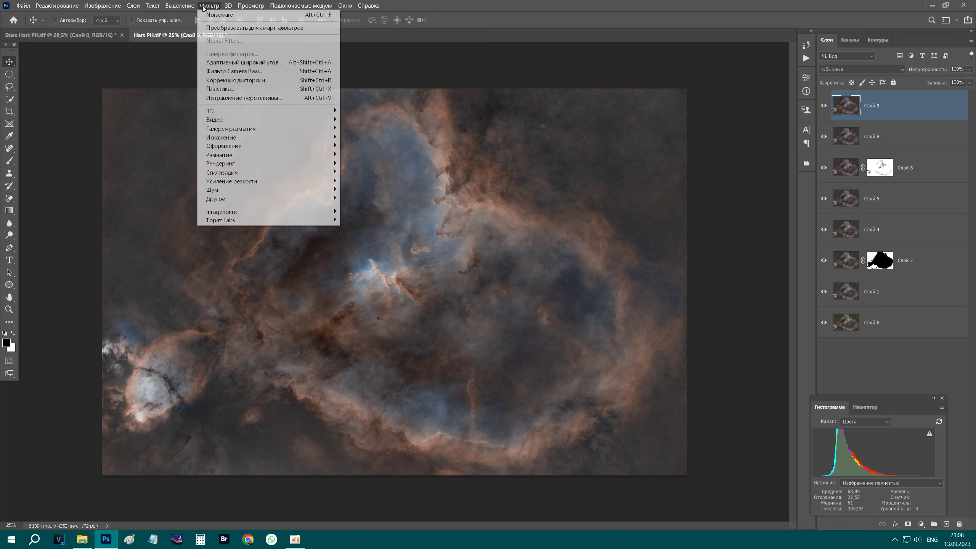
click(262, 71)
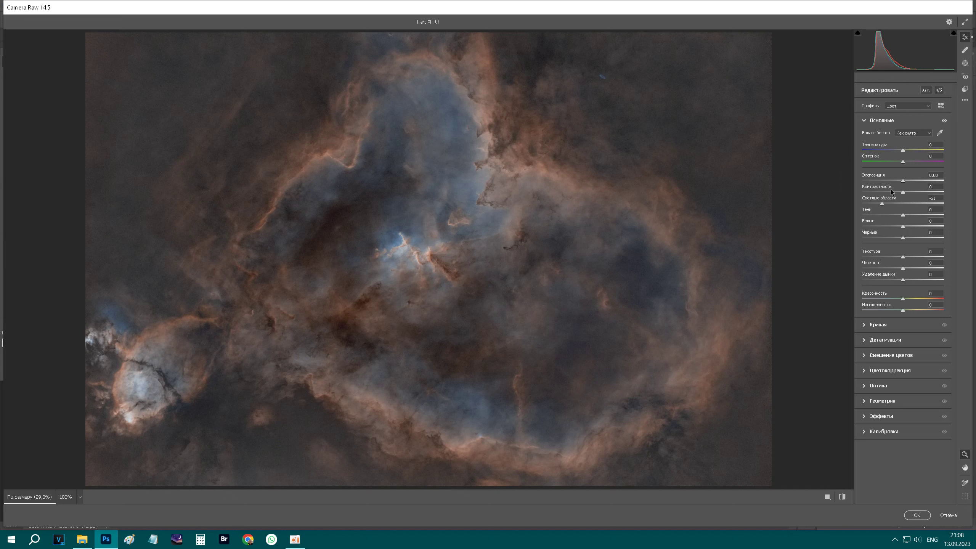
drag(903, 192, 904, 181)
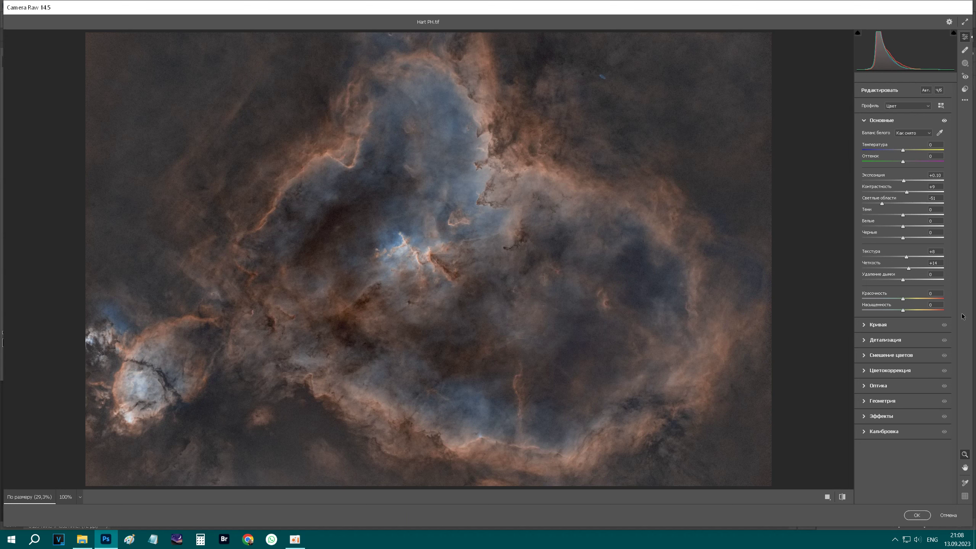
drag(904, 280, 905, 276)
click(917, 516)
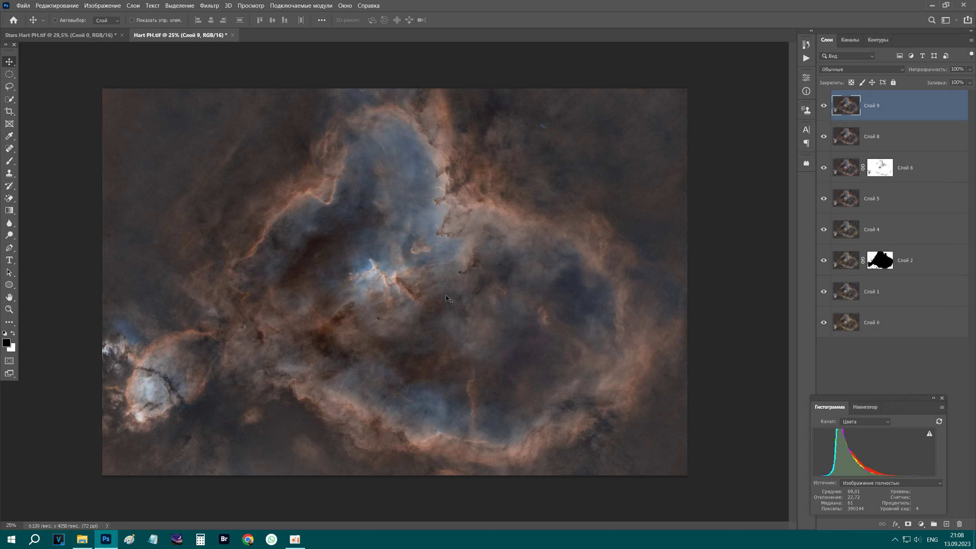
Step: Toggle Слой 9 to compare before and after, then stamp everything into Слой 10
click(825, 108)
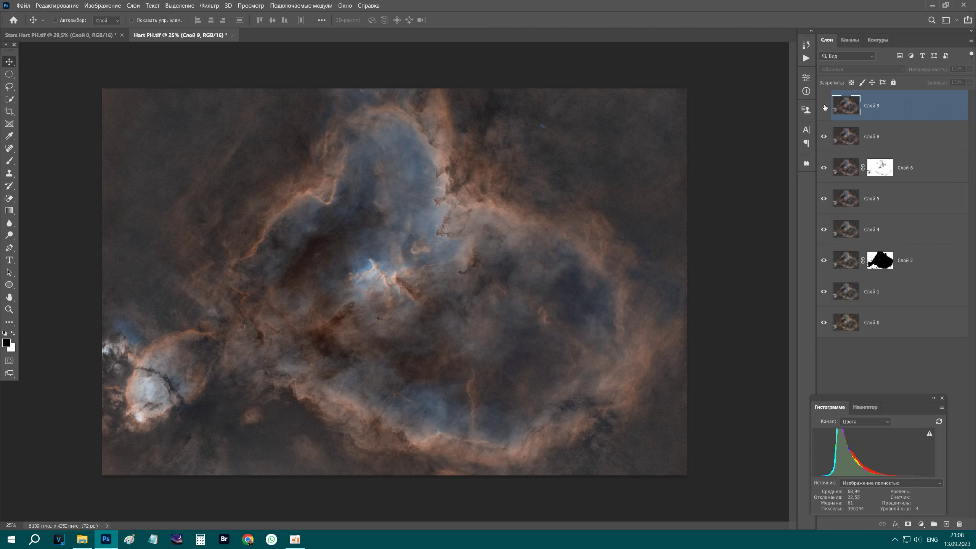
click(824, 107)
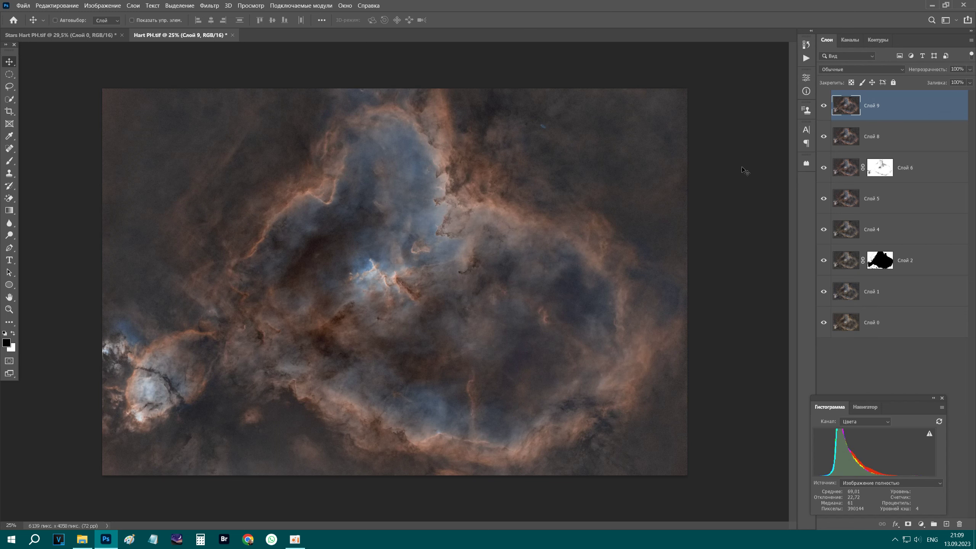
alt+scroll(461, 255, up, 2)
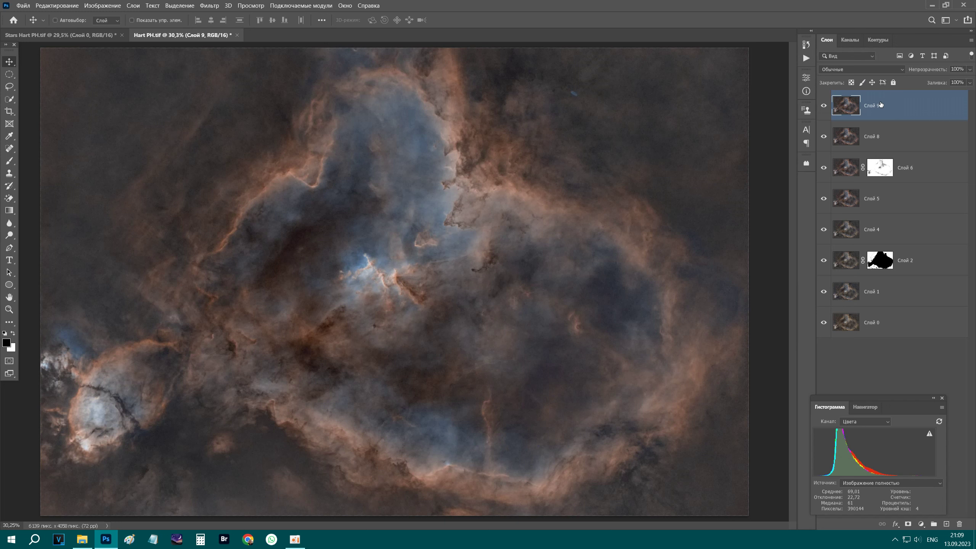
key(ctrl+a)
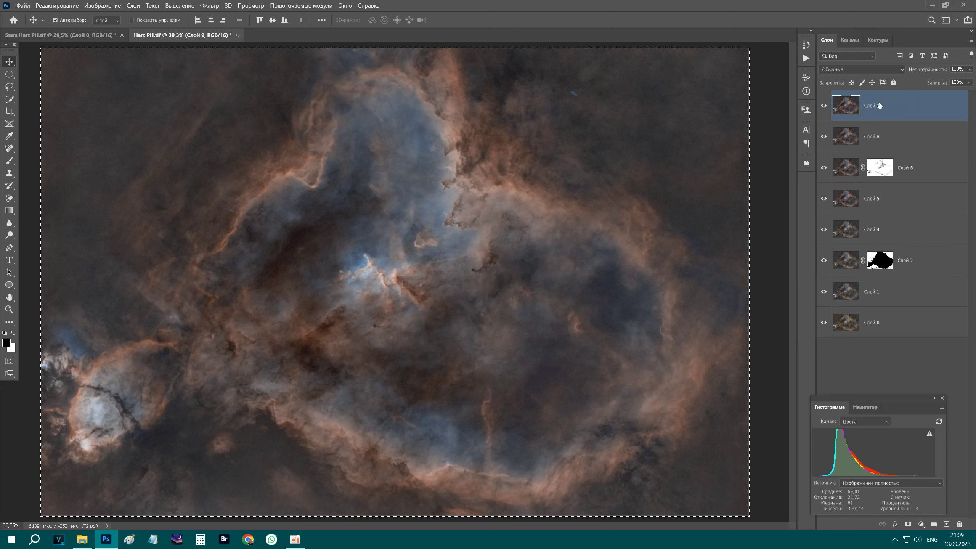
key(ctrl+v)
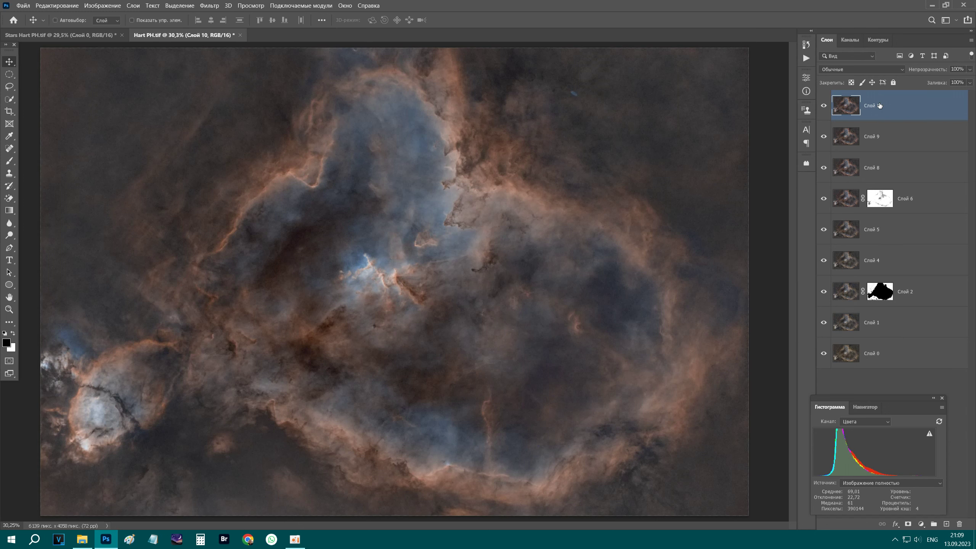
click(23, 5)
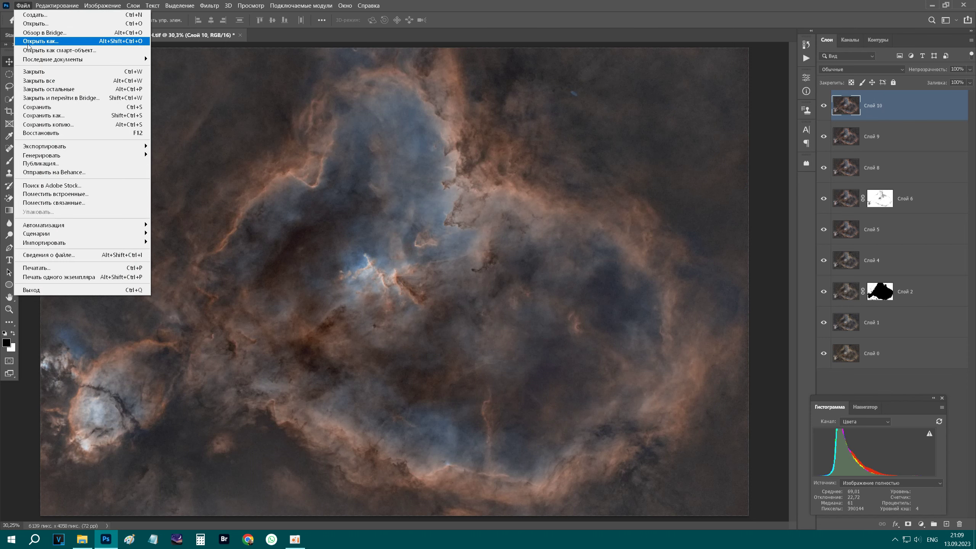
Step: Save a PNG copy named Hart PH.png to drive D, then minimize Photoshop
click(52, 117)
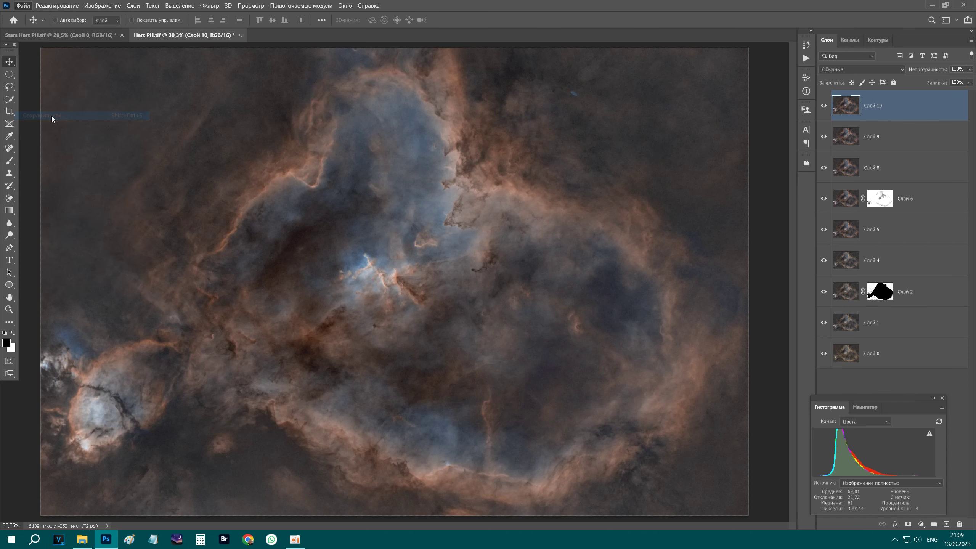
click(146, 236)
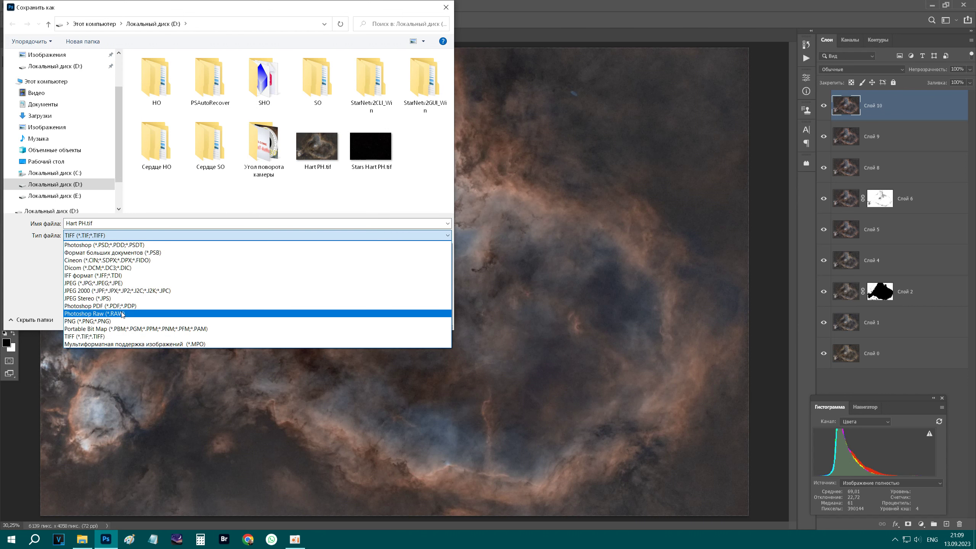
click(123, 321)
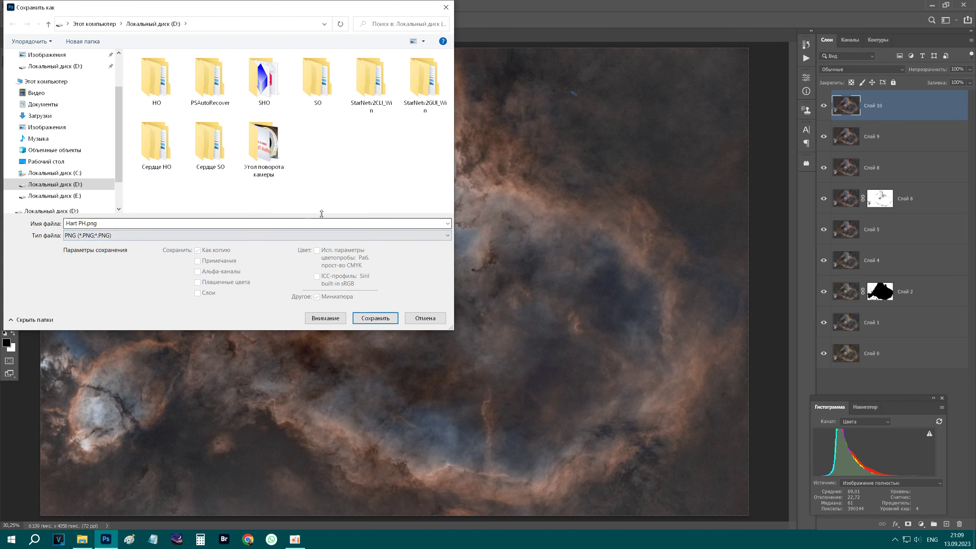
click(356, 318)
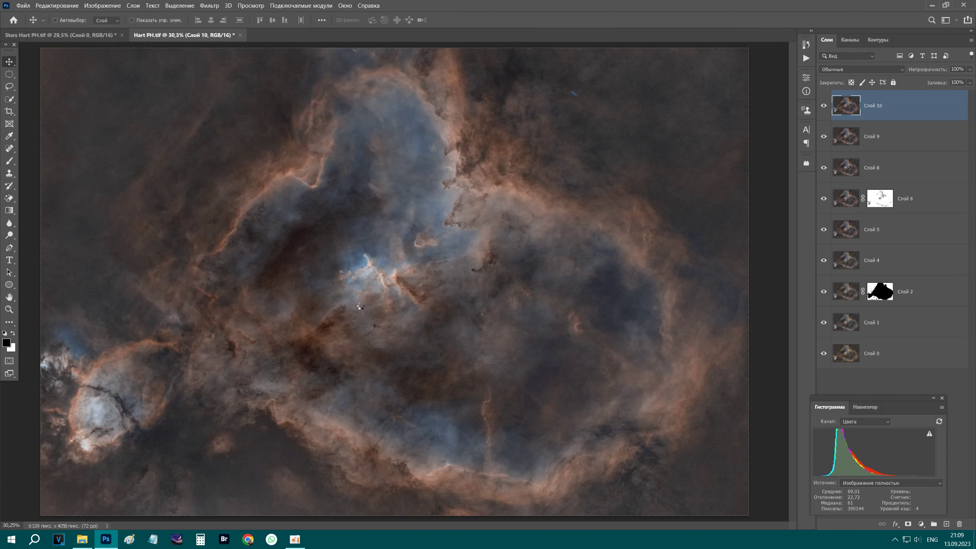
click(598, 165)
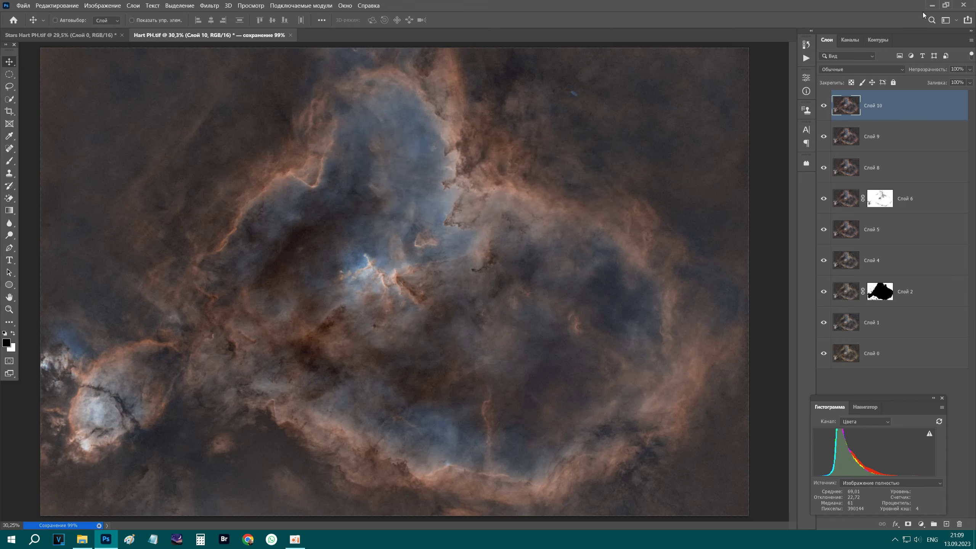
click(937, 6)
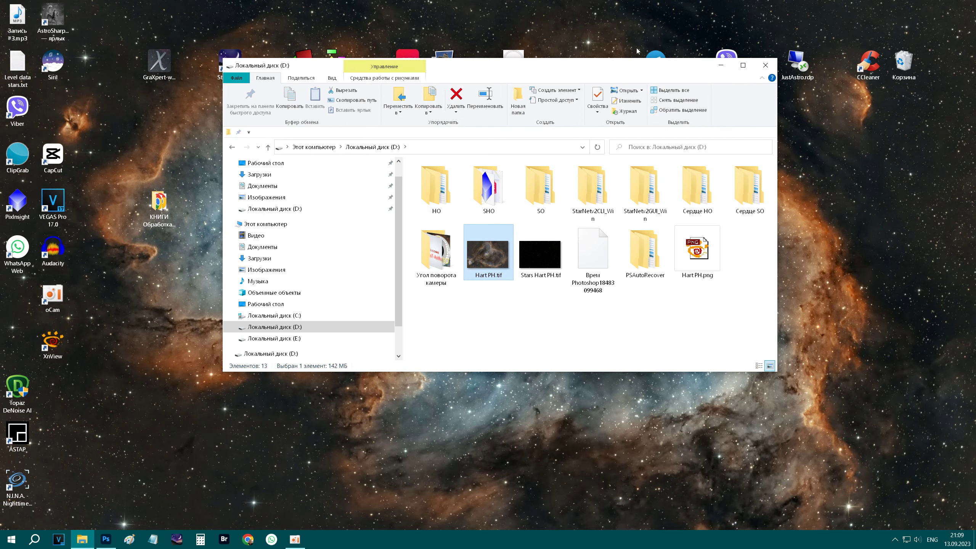
Step: Launch Topaz DeNoise AI and load Hart PH.png from drive D
click(21, 394)
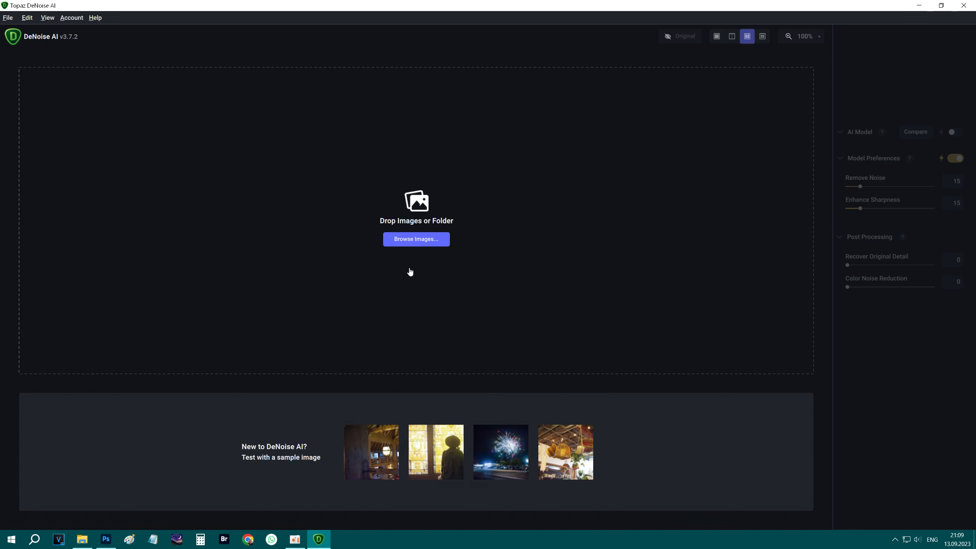
click(408, 243)
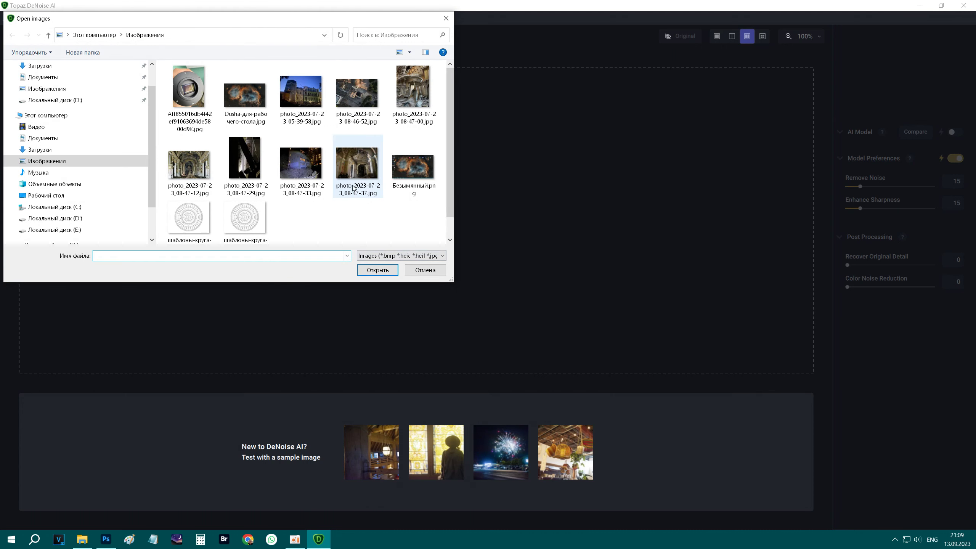
click(115, 218)
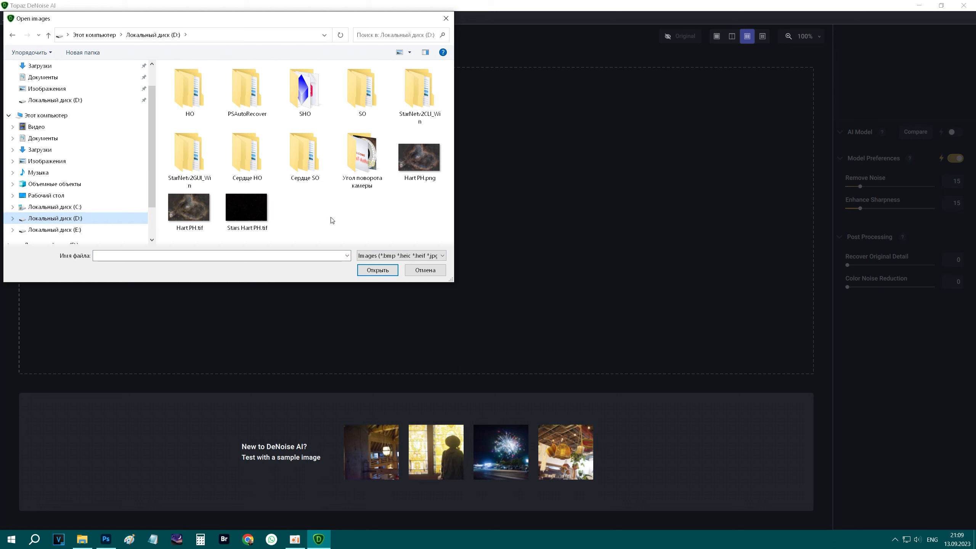
click(404, 177)
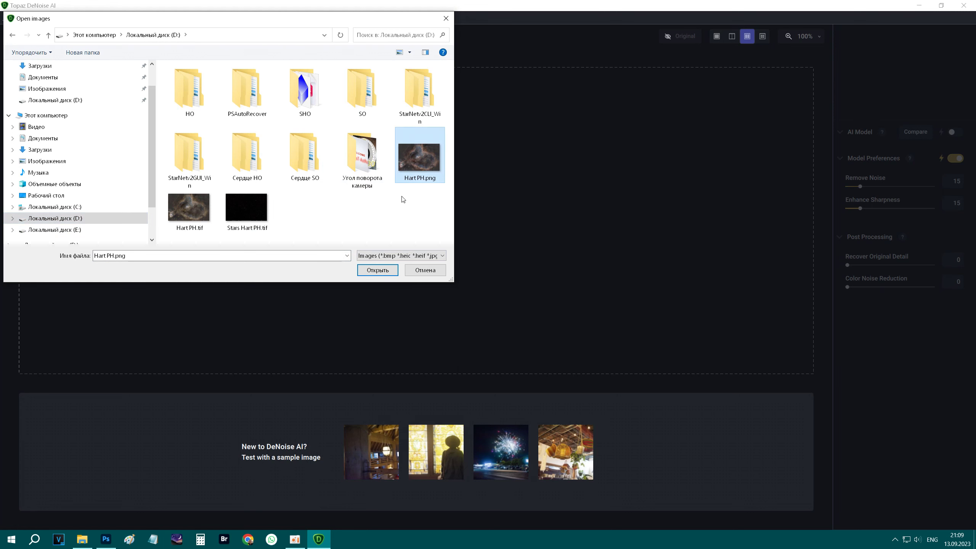
click(379, 270)
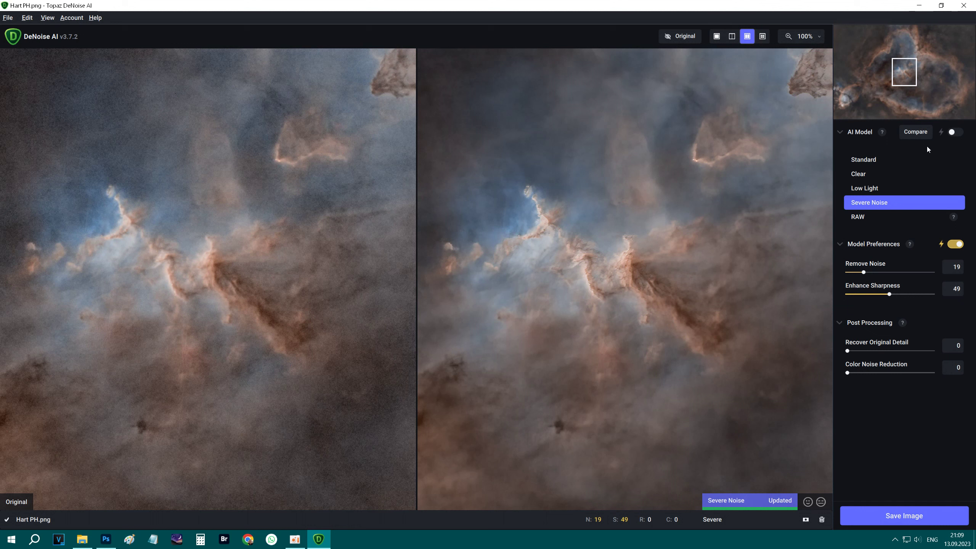
Step: Turn off auto model preferences and set Remove Noise 16, Enhance Sharpness 29, panning to compare
drag(910, 73, 865, 46)
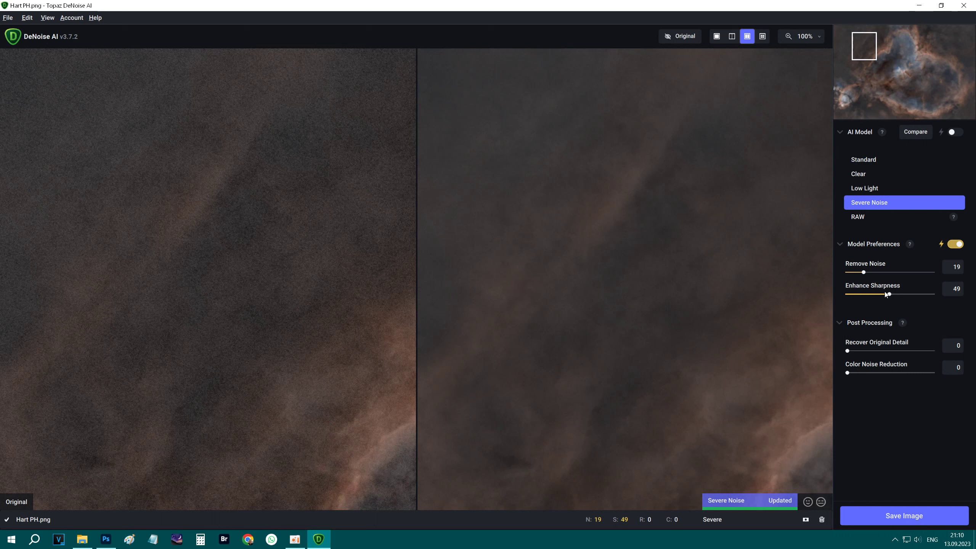
click(955, 246)
drag(851, 296, 857, 301)
click(866, 272)
drag(870, 274, 871, 286)
drag(866, 273, 858, 272)
drag(858, 273, 861, 272)
drag(874, 53, 892, 66)
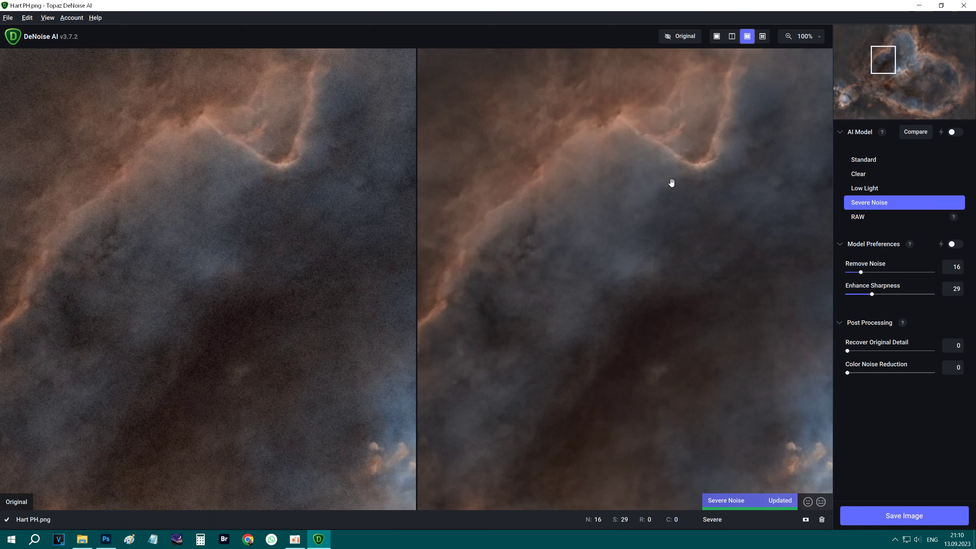
drag(883, 75, 906, 71)
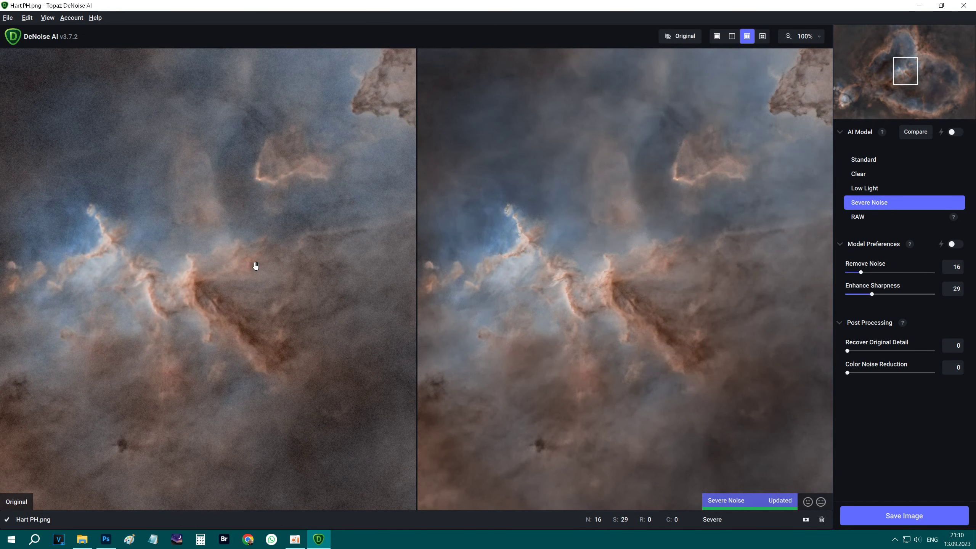
Step: Save the denoised image to a custom location on drive D:, then return to Photoshop
click(881, 515)
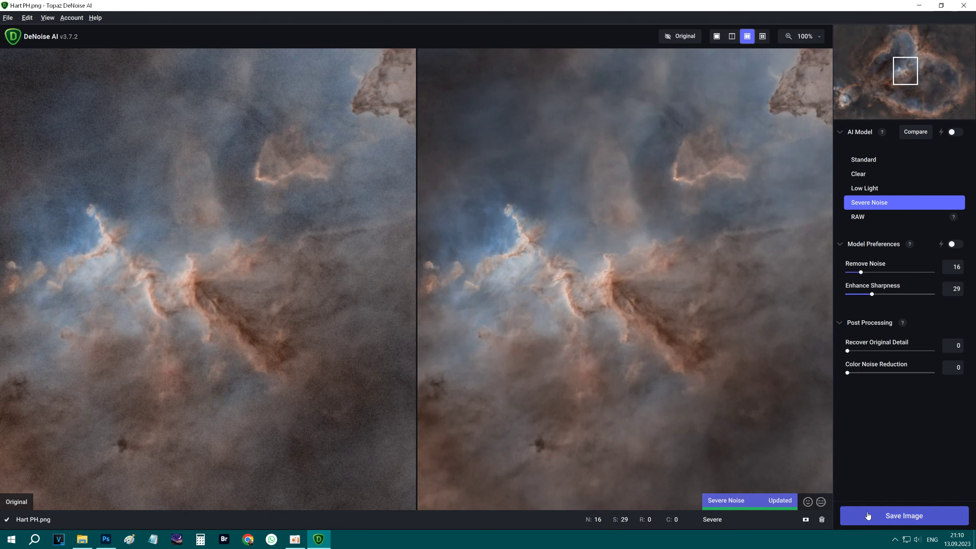
click(513, 291)
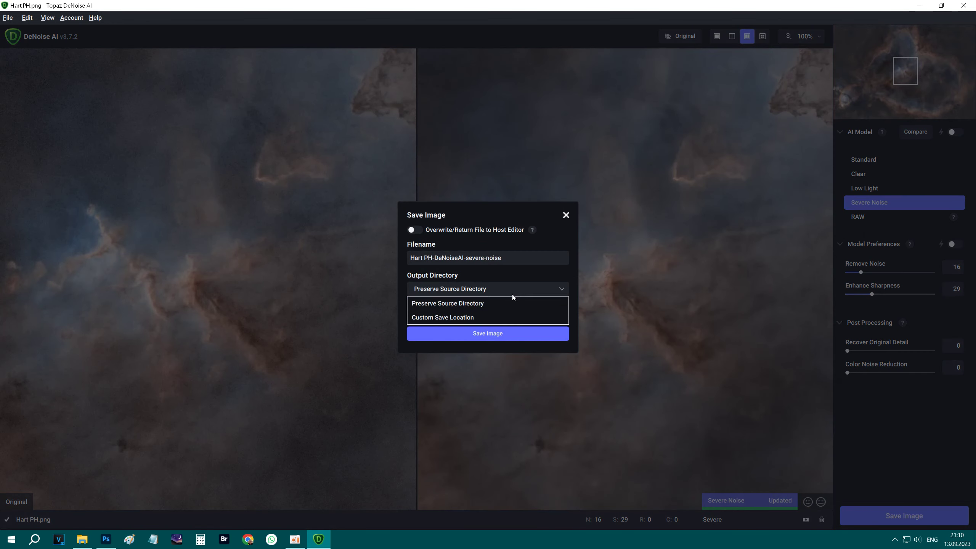
click(473, 319)
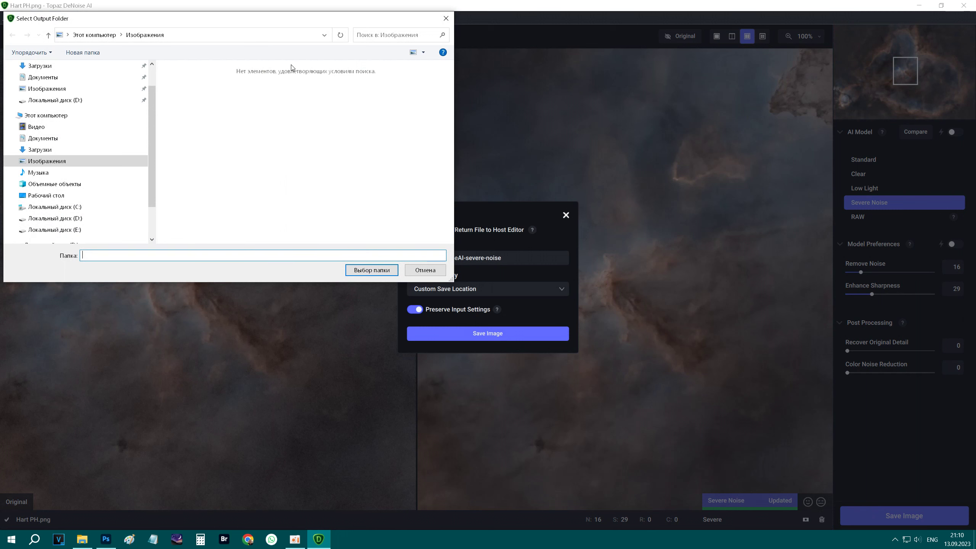
click(75, 218)
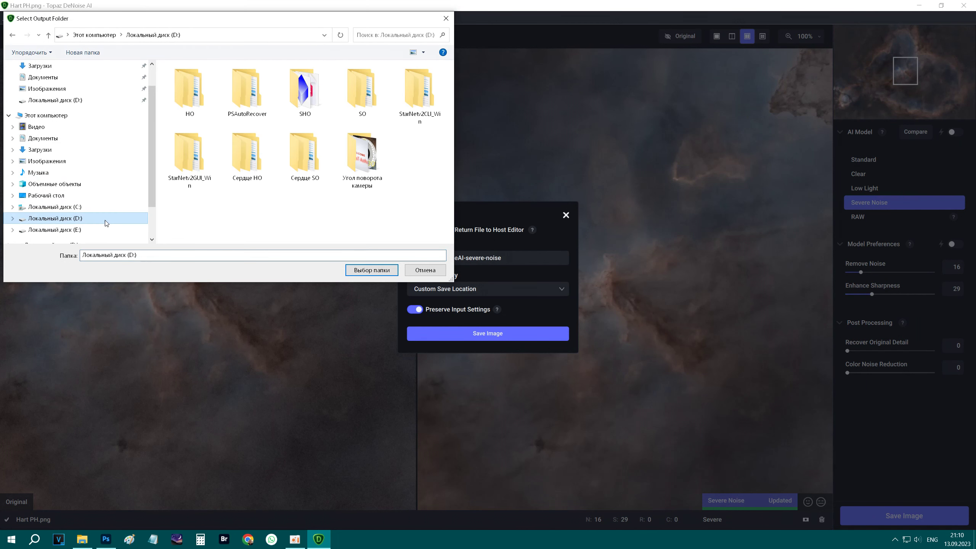
click(386, 269)
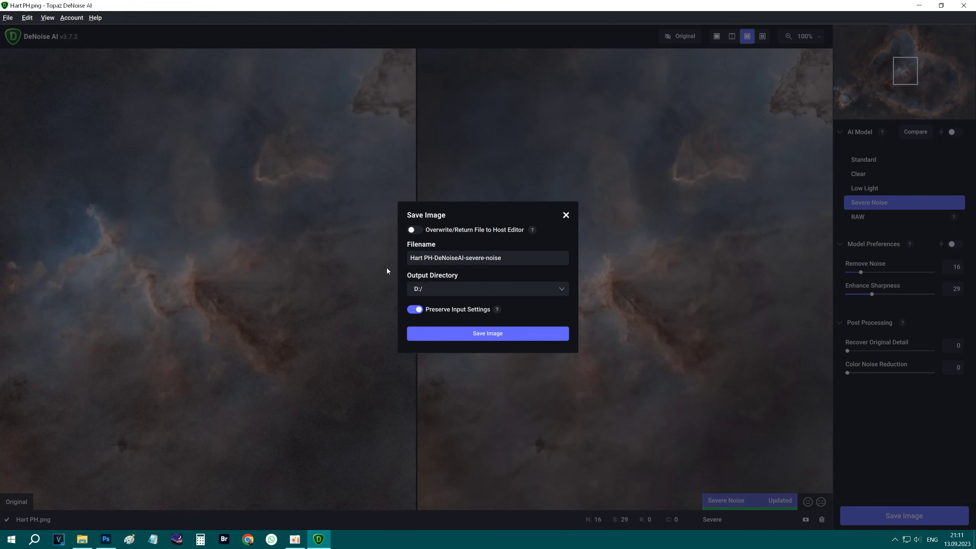
click(498, 336)
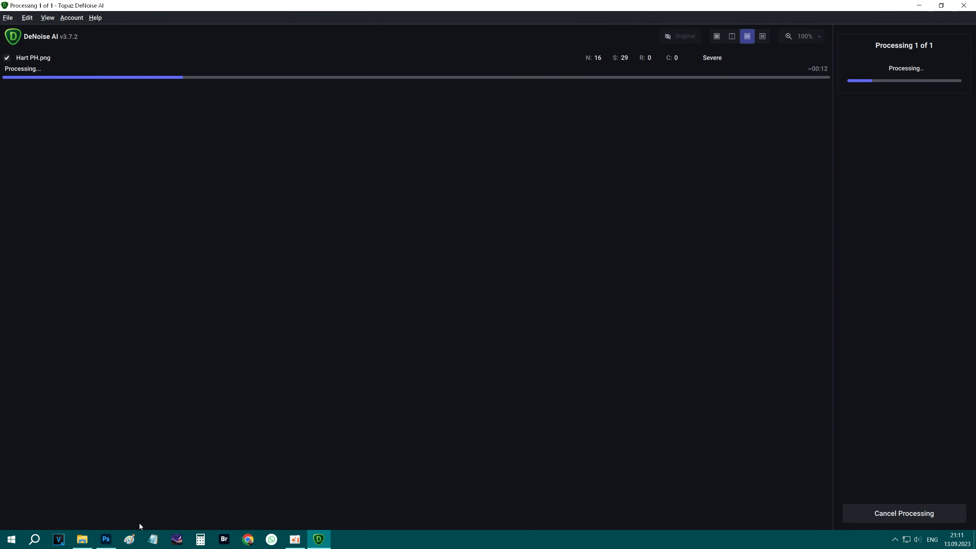
click(106, 540)
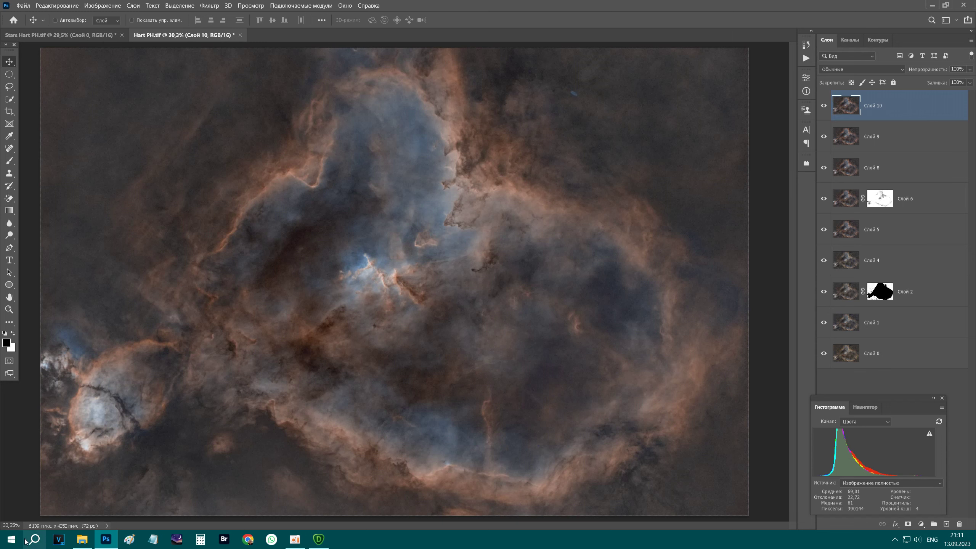
Step: Open Hart PH-DeNoiseAI-severe-noise.png in Photoshop, unlock it as Слой 0, and select all
click(83, 539)
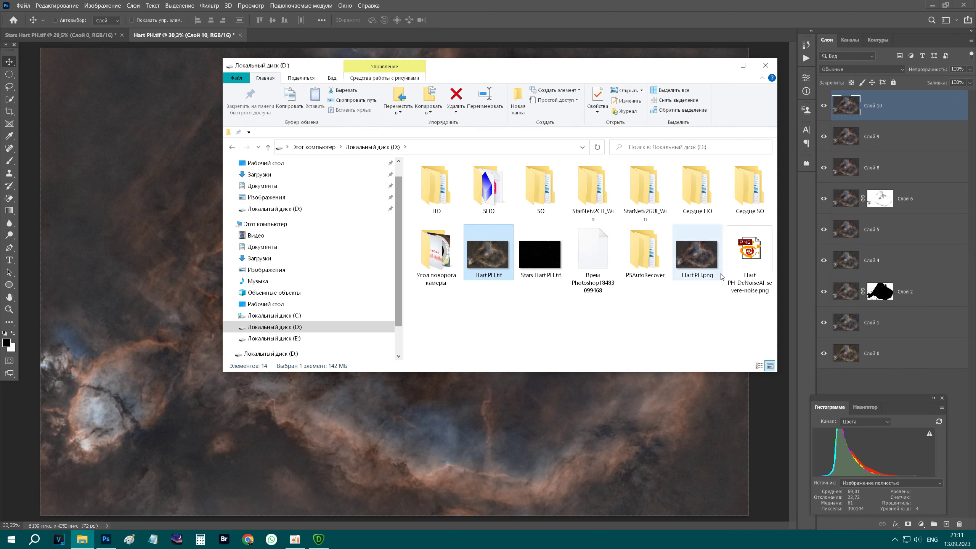
mouse_move(749, 259)
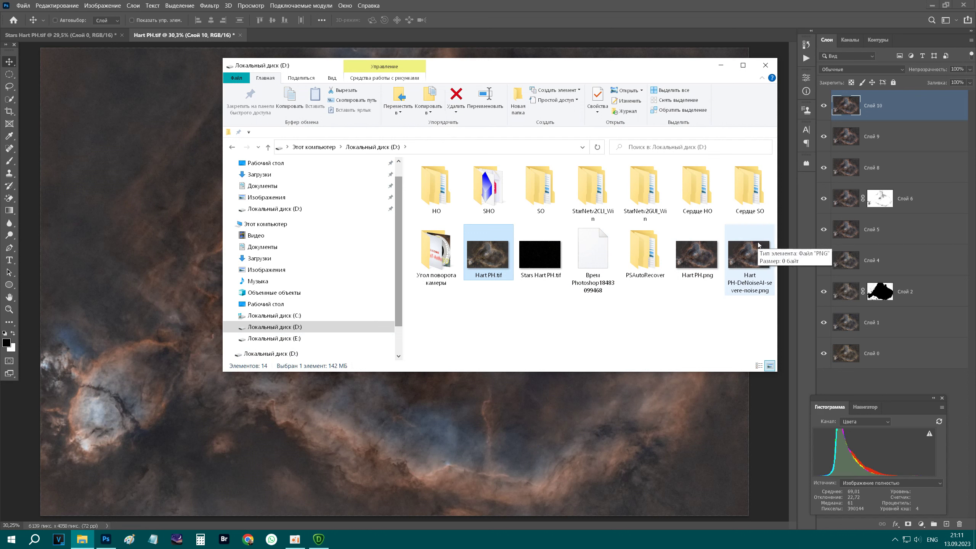
mouse_move(759, 245)
mouse_down()
mouse_move(584, 172)
mouse_move(356, 38)
mouse_up()
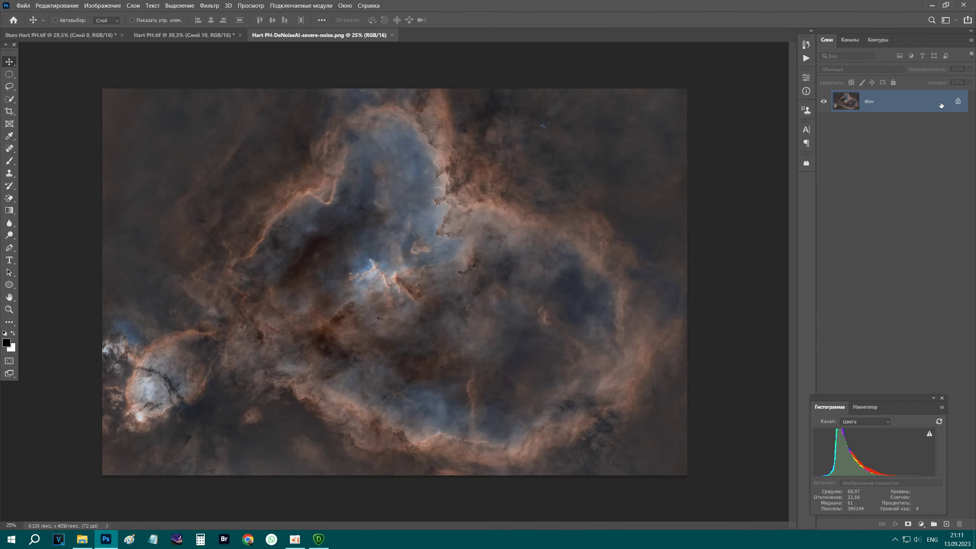
double_click(941, 105)
click(588, 164)
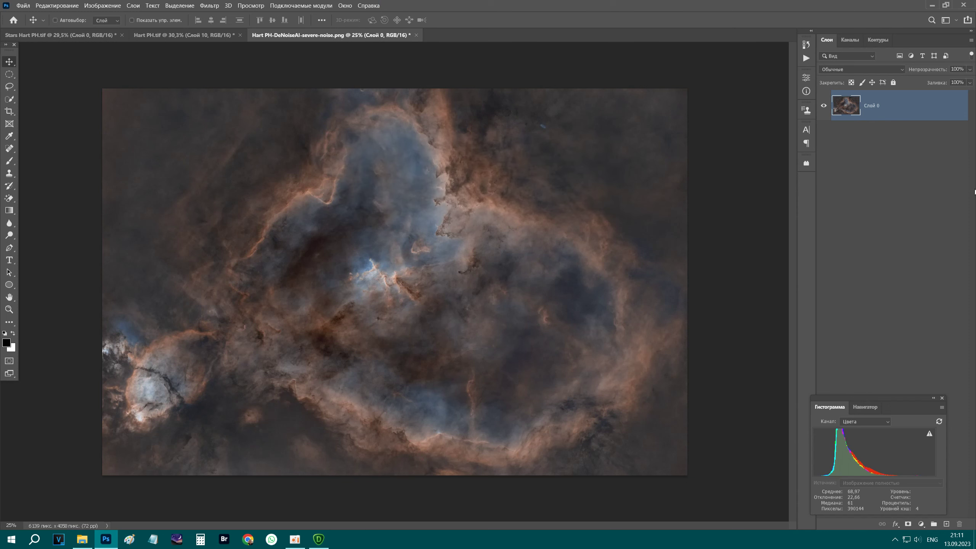
key(ctrl+a)
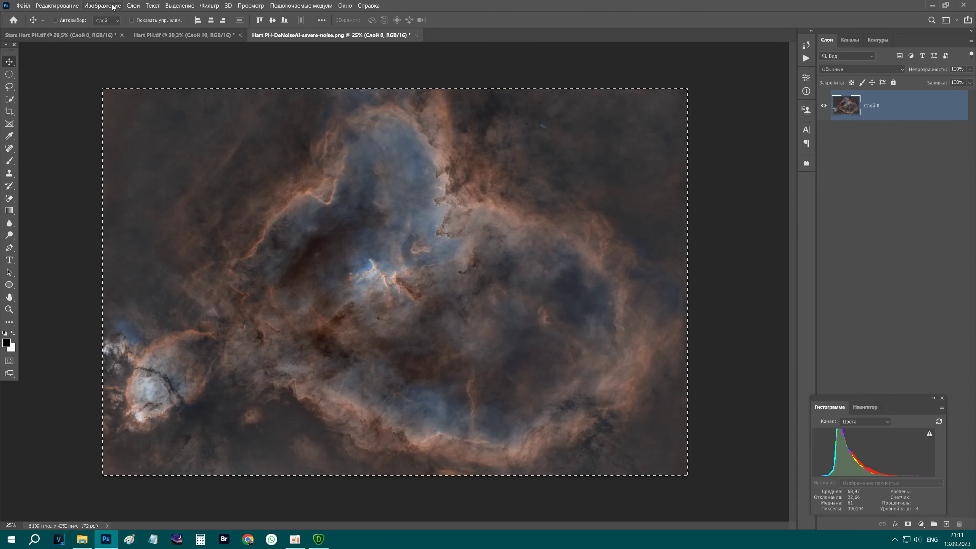
click(185, 35)
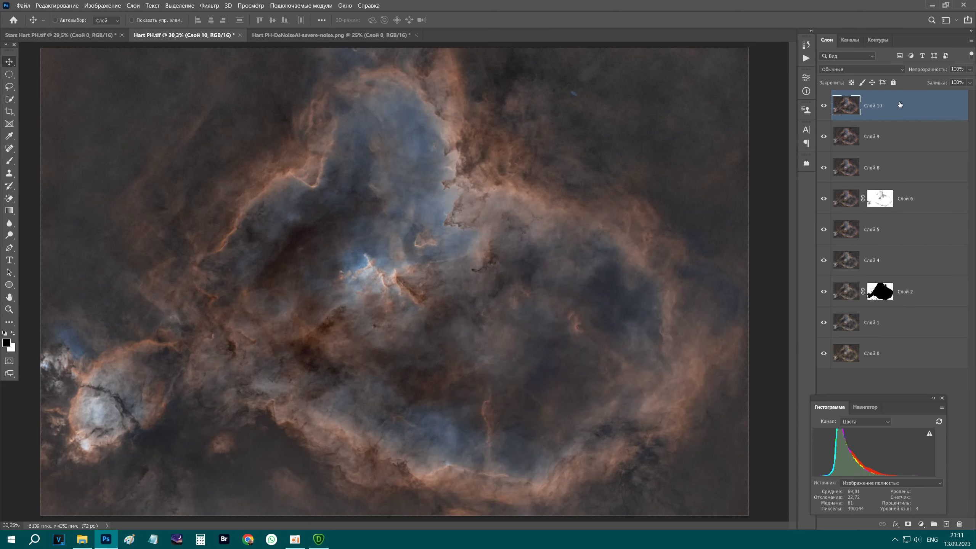
Step: Paste the denoised image into Hart PH.tif as Слой 11 and zoom in
key(ctrl+v)
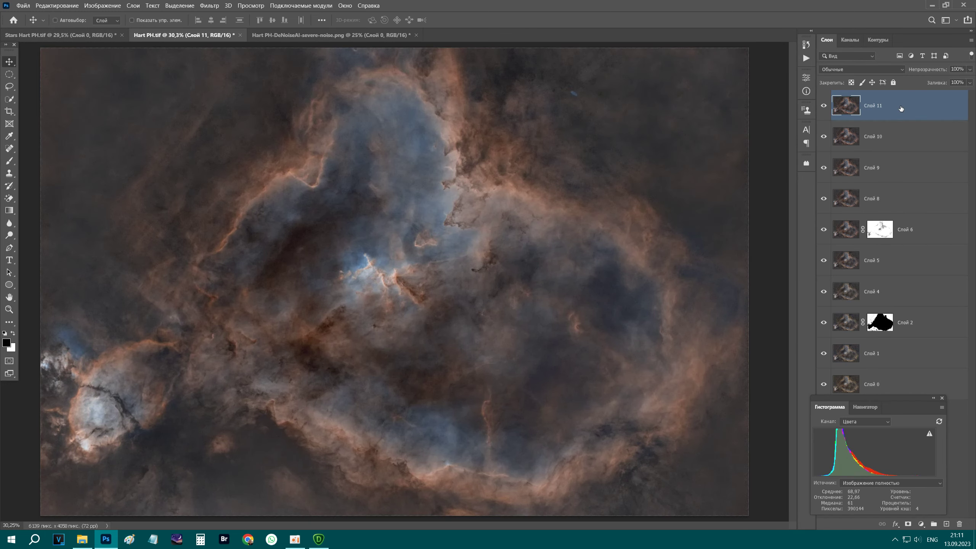
scroll(509, 207, up, 1)
scroll(470, 226, up, 3)
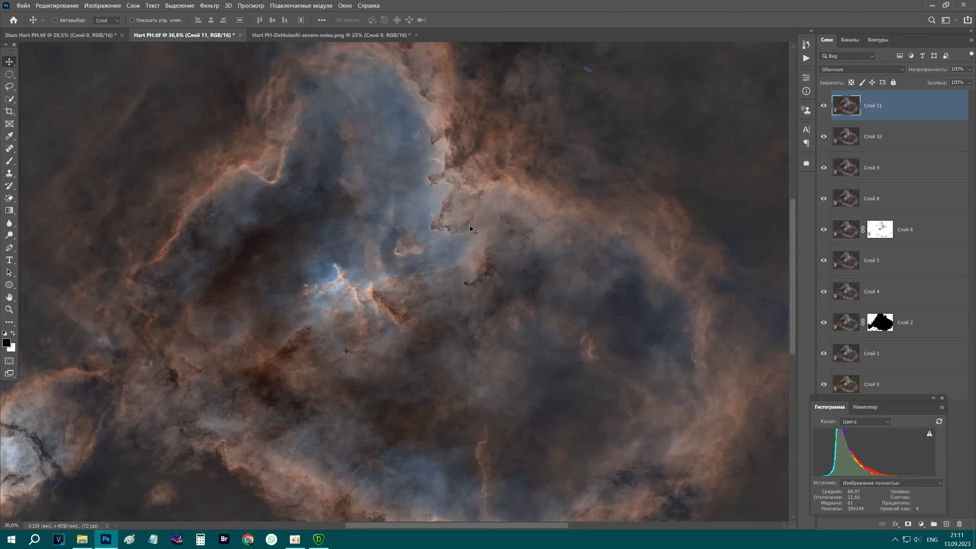
scroll(473, 218, up, 2)
scroll(473, 219, up, 1)
scroll(473, 218, up, 1)
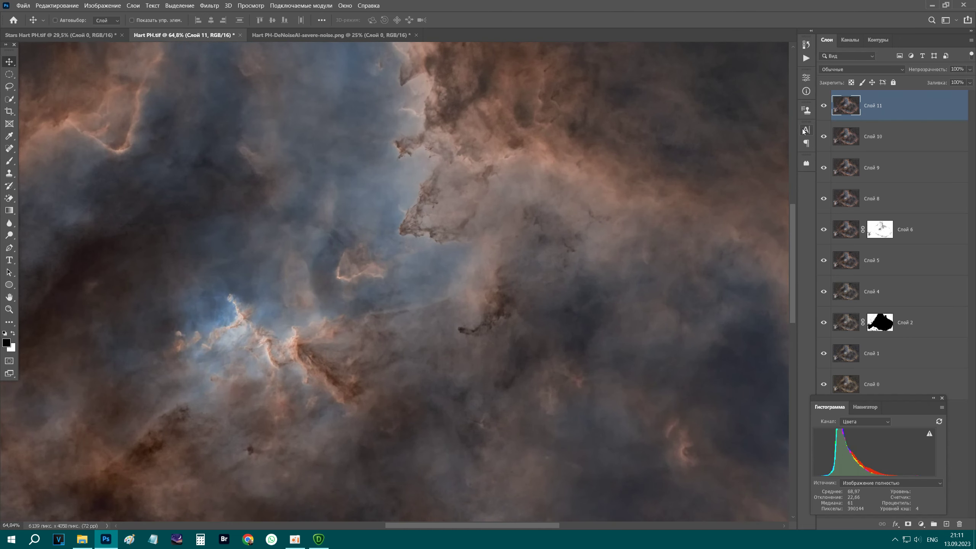
Step: Compare Слой 11 against Слой 10, leaving Слой 11 hidden and Слой 10 active
click(825, 106)
scroll(479, 226, down, 1)
scroll(479, 226, down, 1)
scroll(345, 288, down, 1)
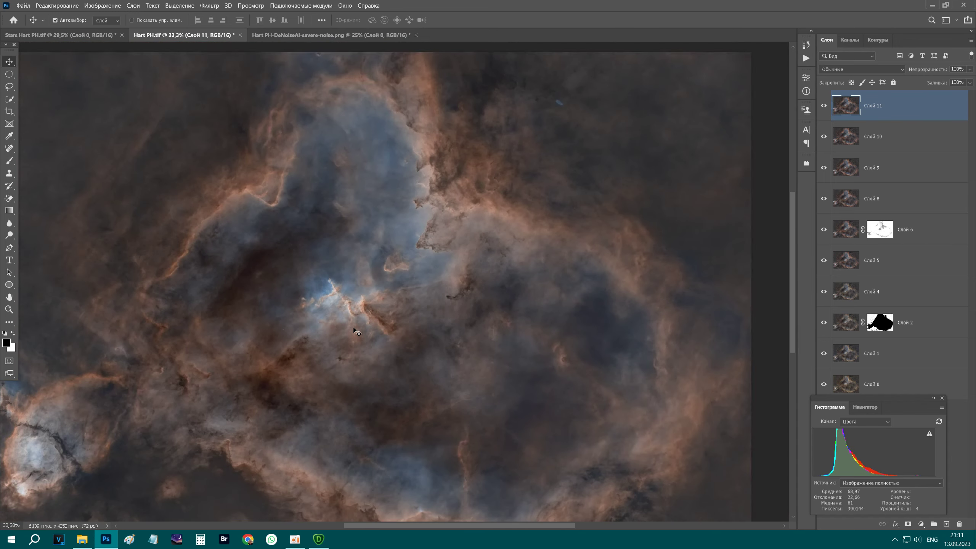
scroll(81, 468, down, 1)
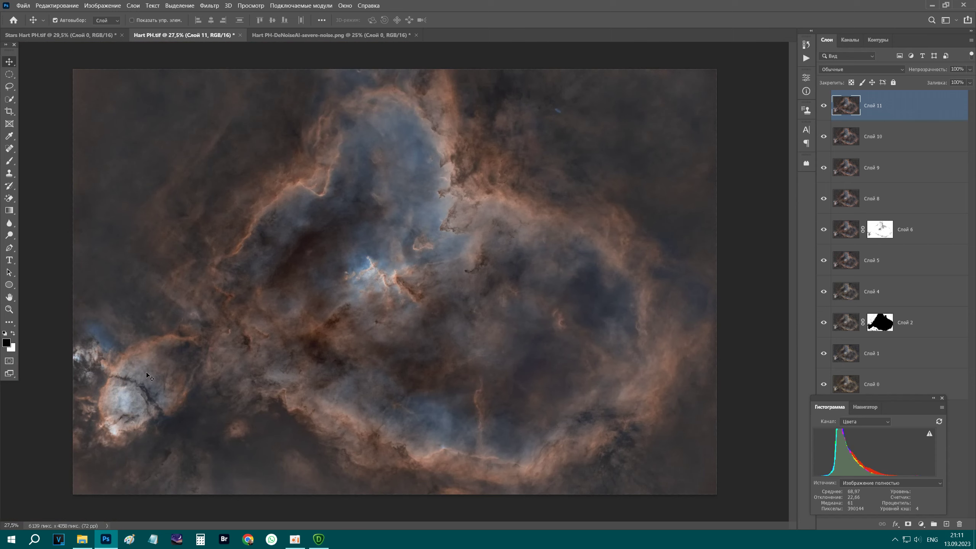
scroll(147, 372, down, 1)
click(824, 136)
click(824, 106)
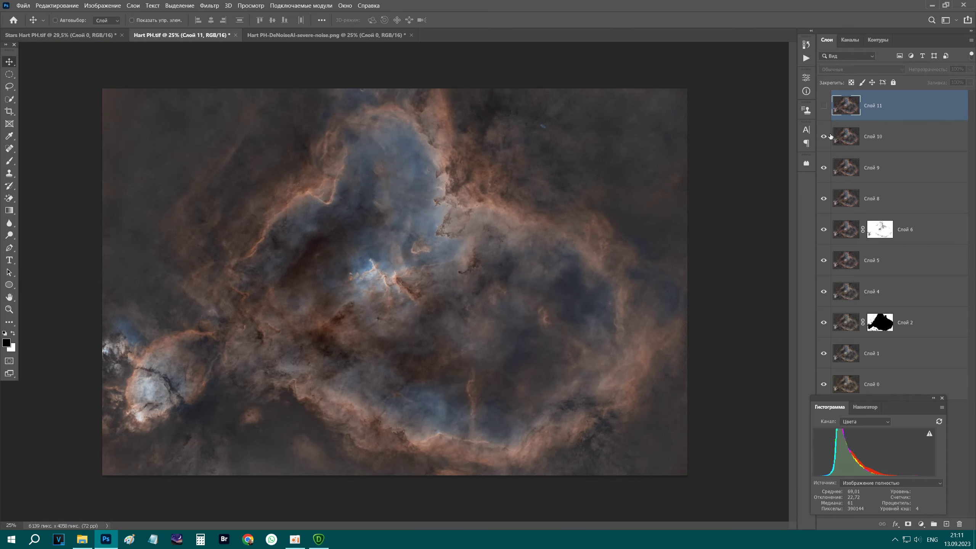
click(844, 138)
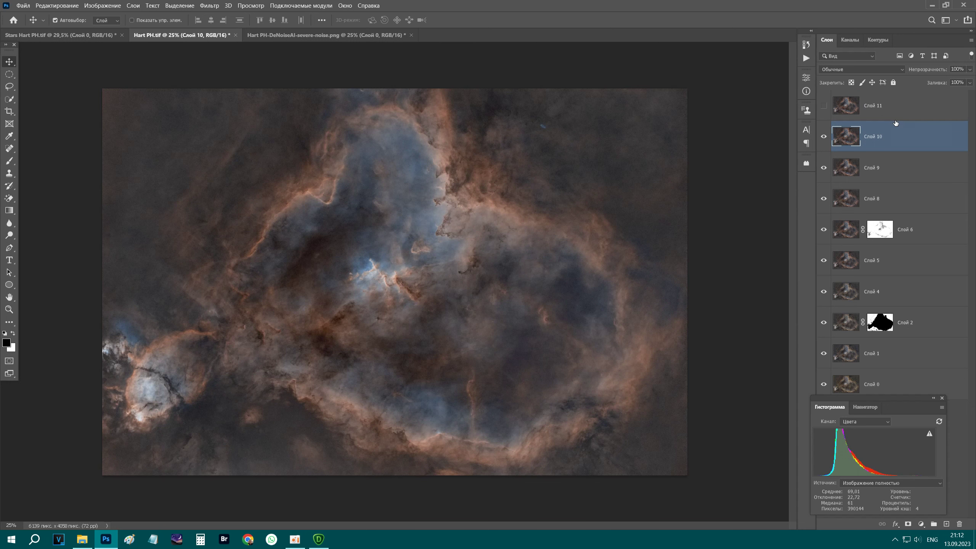
Step: Desaturate and invert Слой 10, then apply Levels with inputs 60 / 0,61 / 159
key(ctrl+shift+u)
key(ctrl+i)
key(ctrl+l)
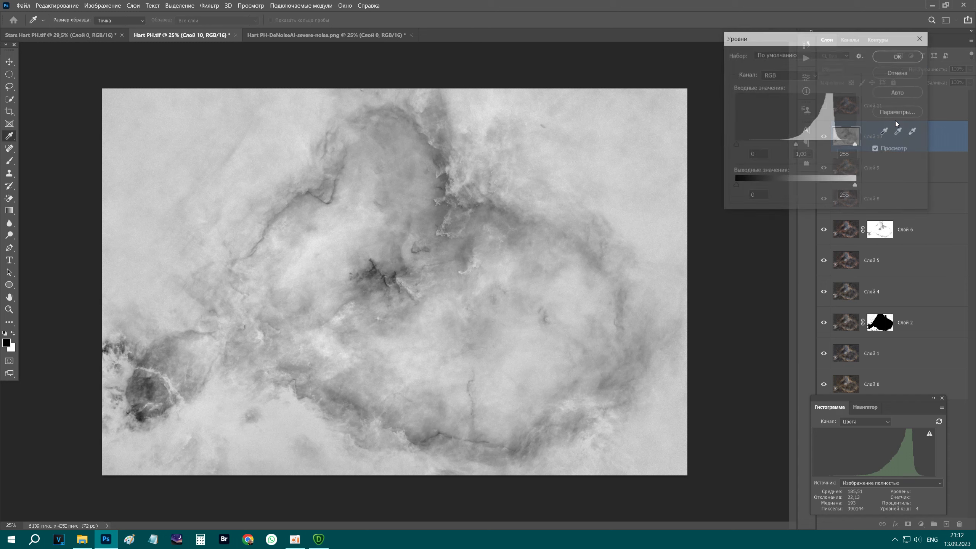
drag(732, 146, 748, 146)
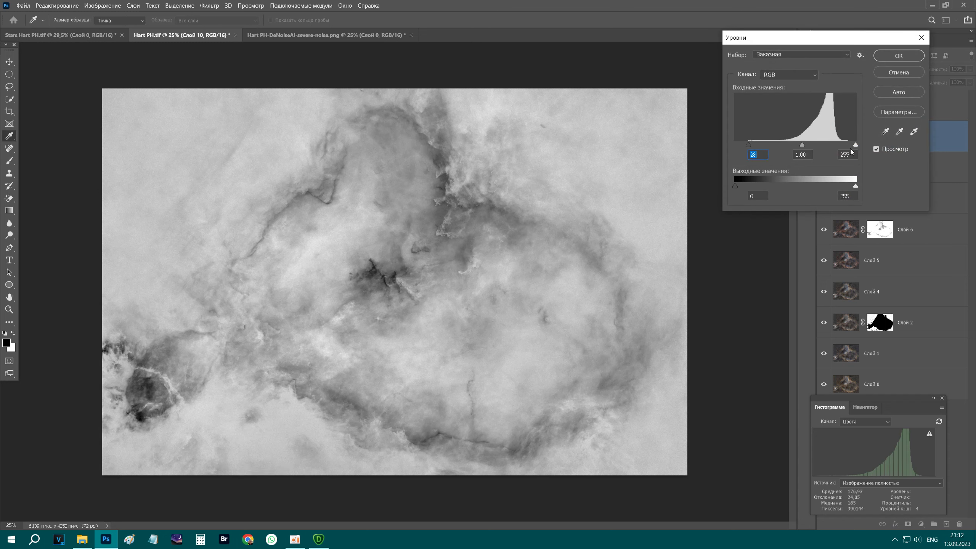
drag(853, 144, 788, 146)
click(789, 145)
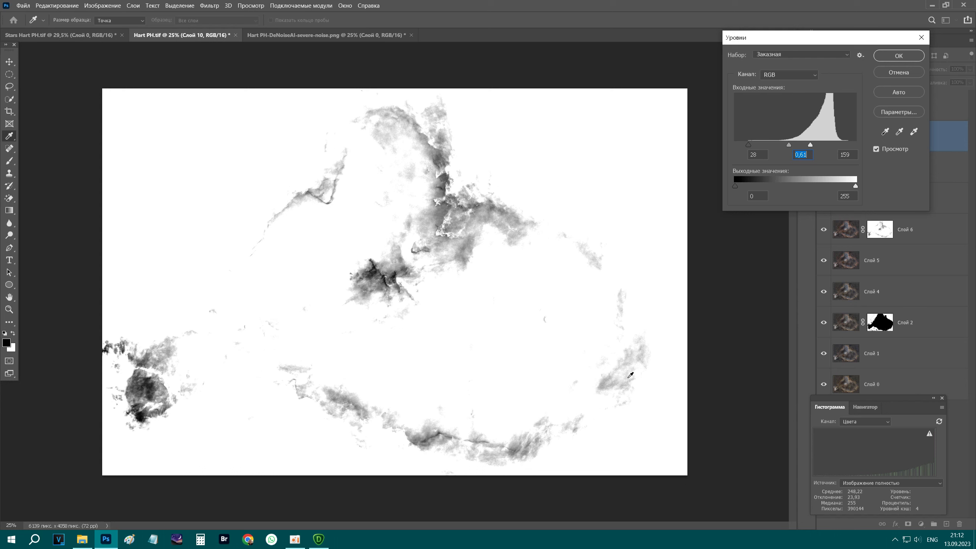
drag(749, 145, 764, 145)
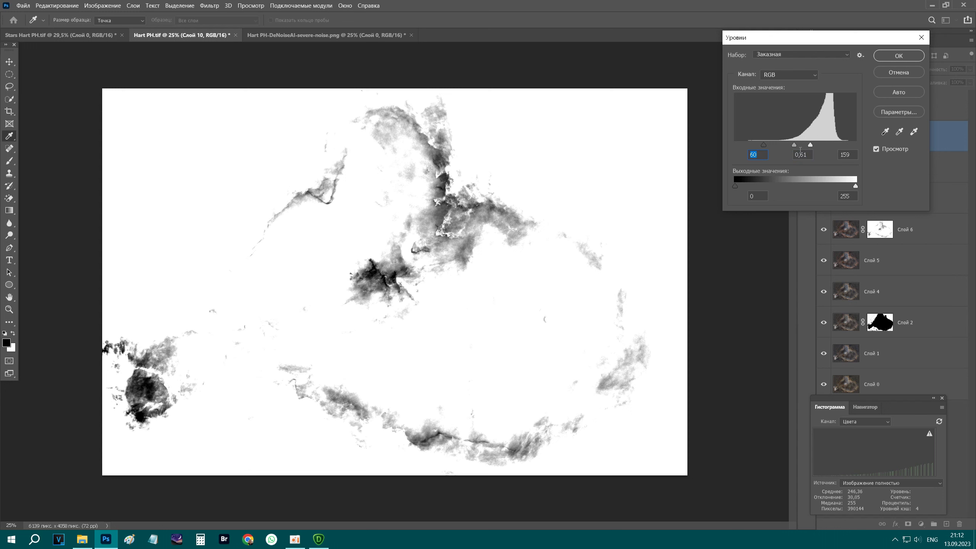
click(887, 56)
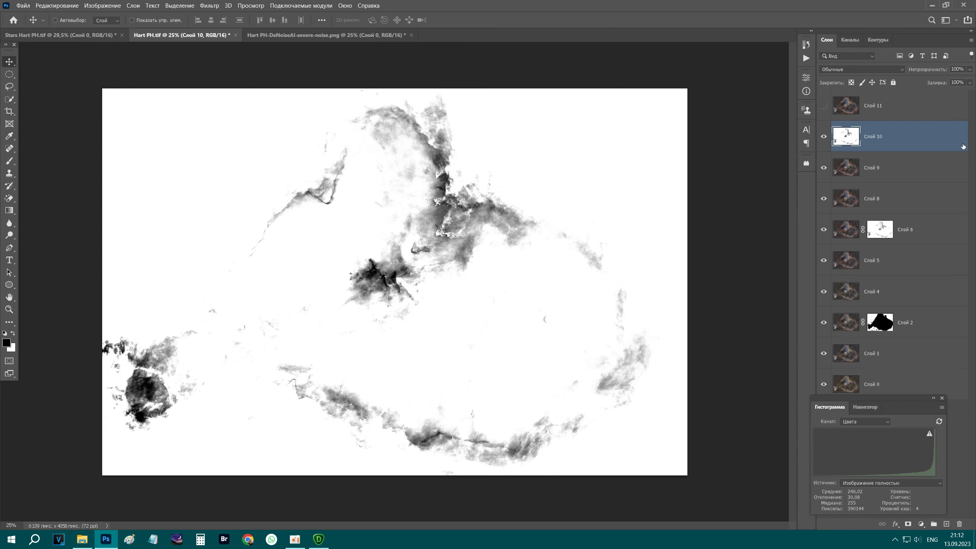
Step: Add a layer mask to Слой 11 and paste the grayscale nebula into it
key(ctrl+a)
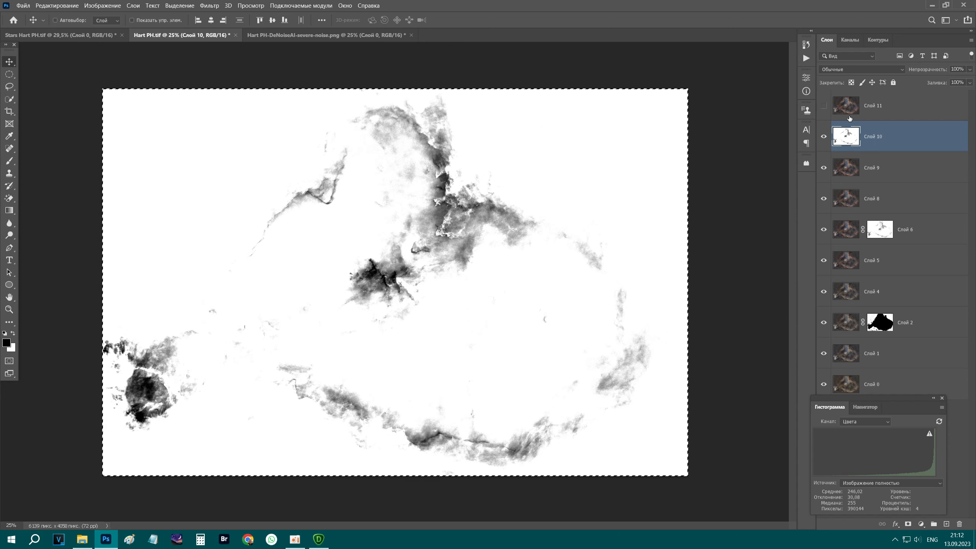
click(949, 108)
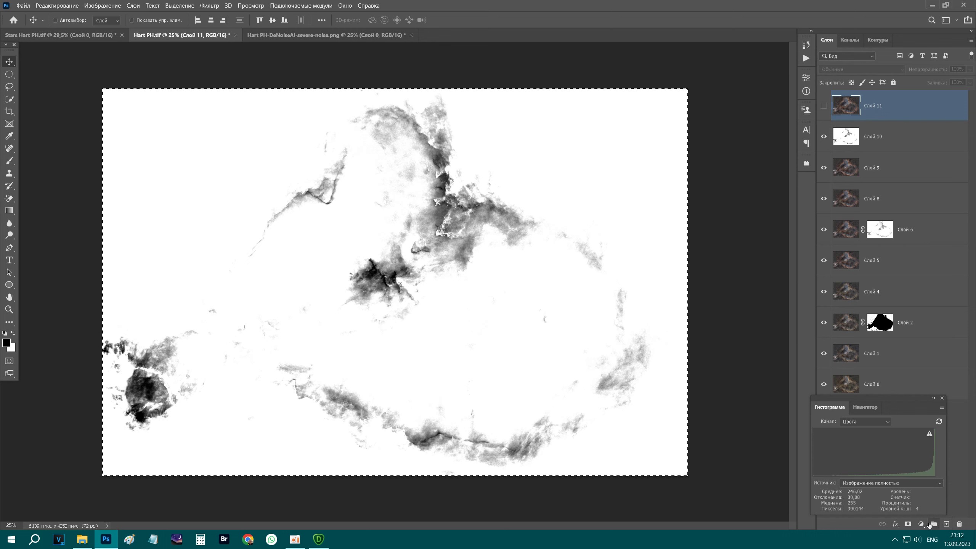
click(908, 524)
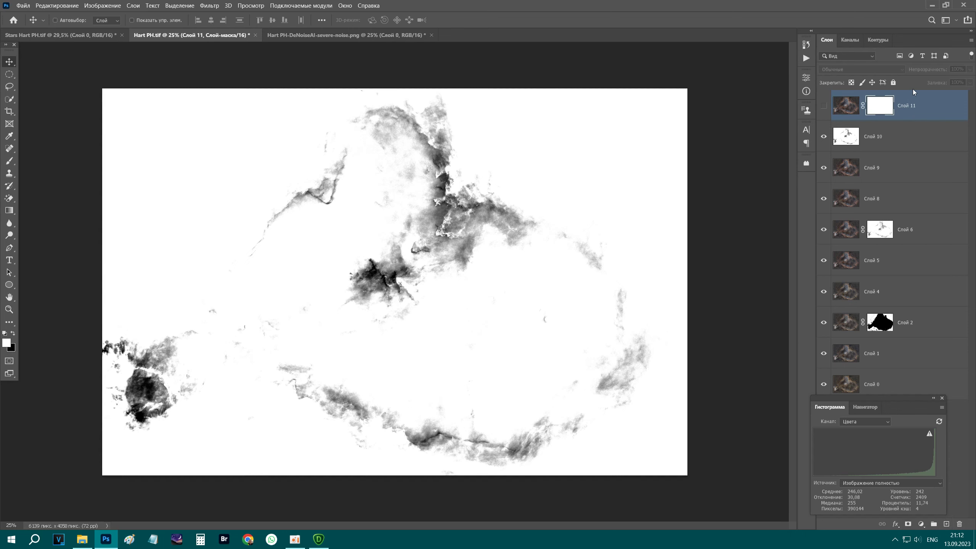
alt+click(886, 103)
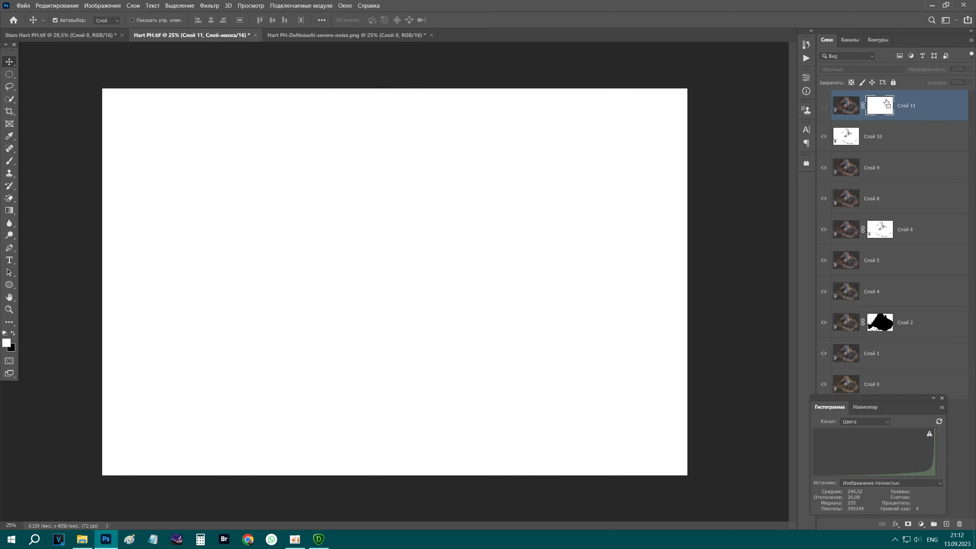
key(ctrl+v)
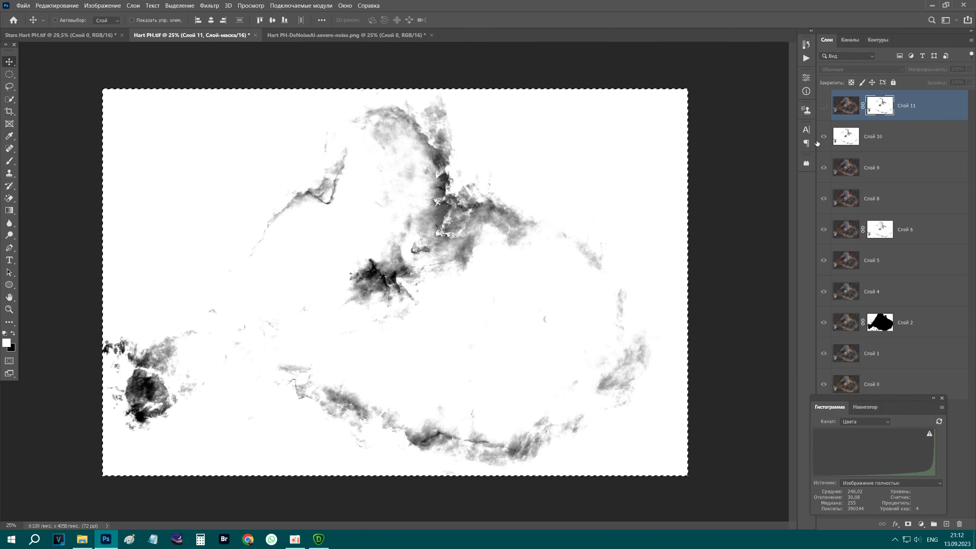
Step: Show Слой 11, hide Слой 10, and stamp all visible layers into new Слой 12
click(824, 105)
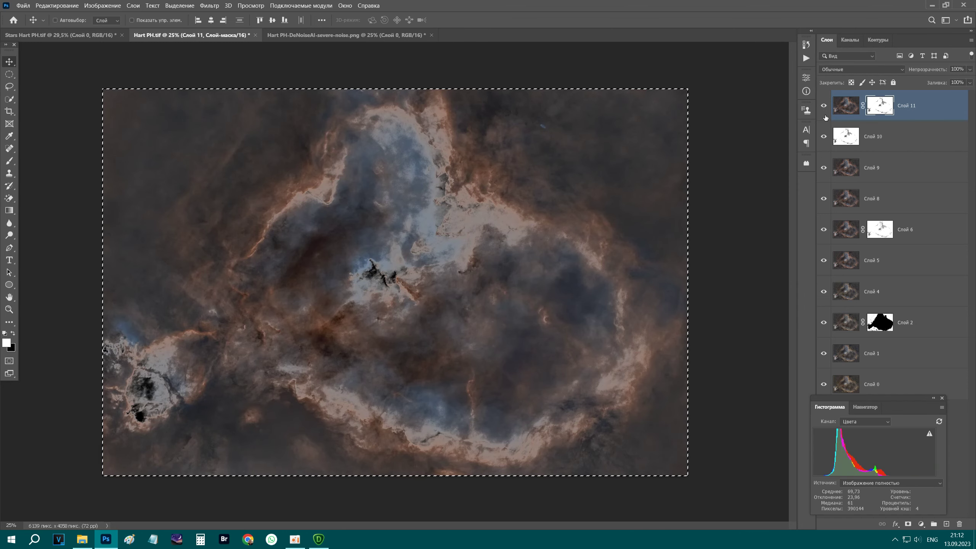
click(824, 136)
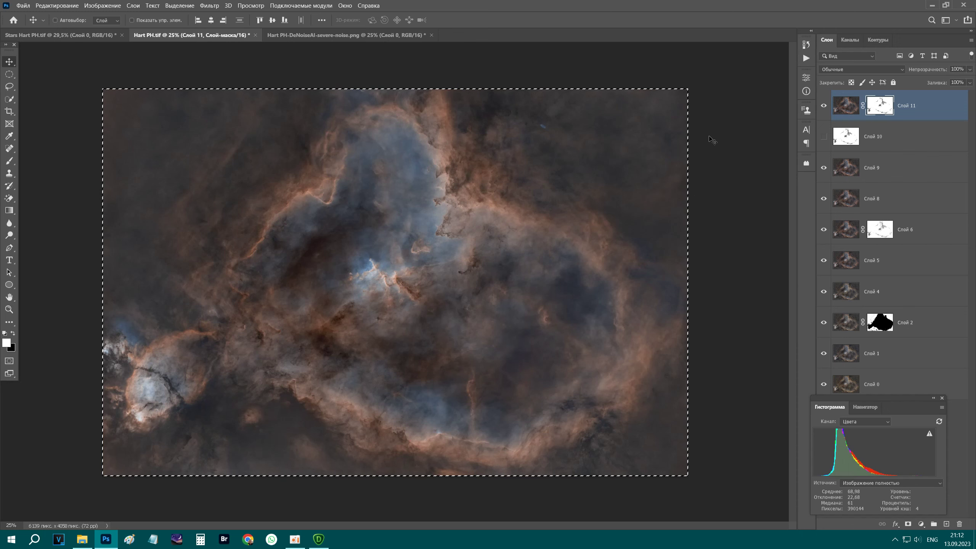
key(ctrl)
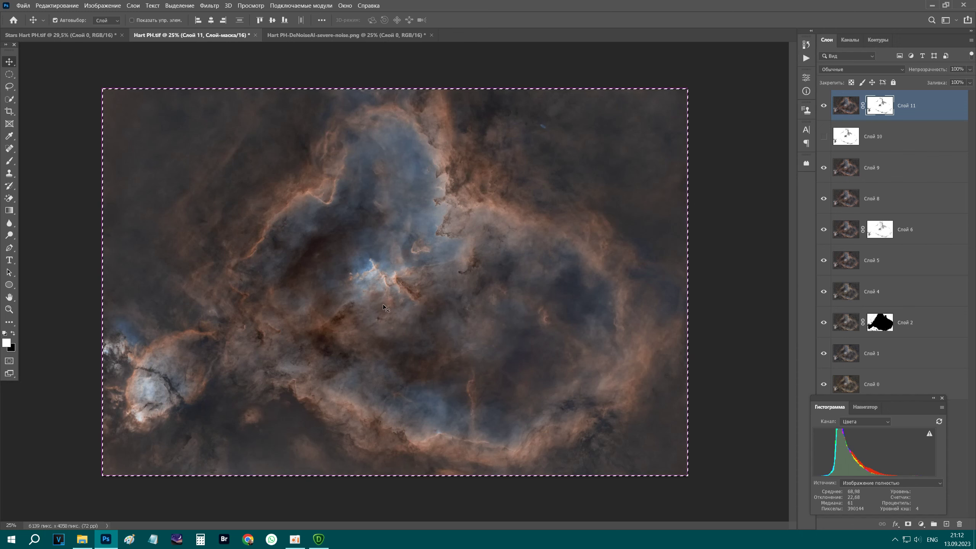
scroll(385, 303, up, 2)
scroll(413, 295, up, 2)
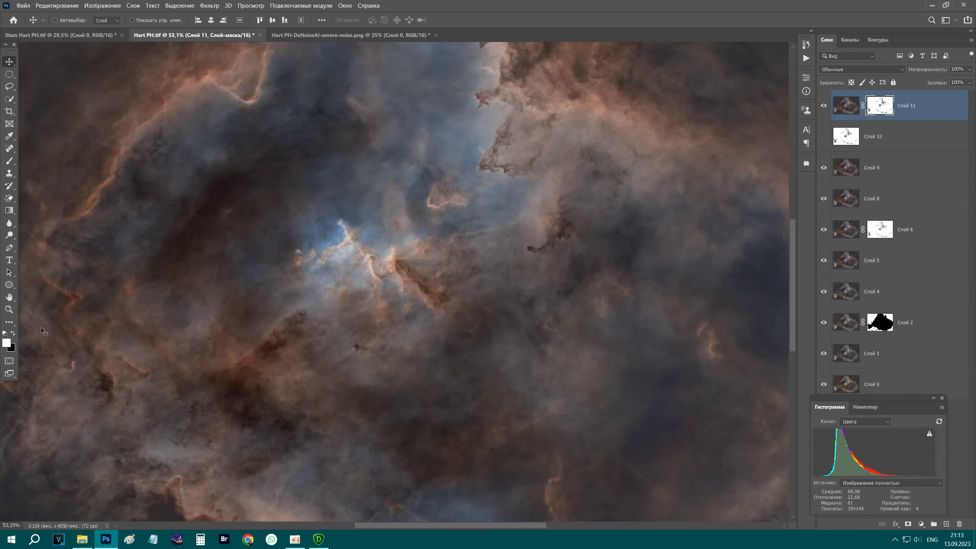
scroll(444, 245, down, 1)
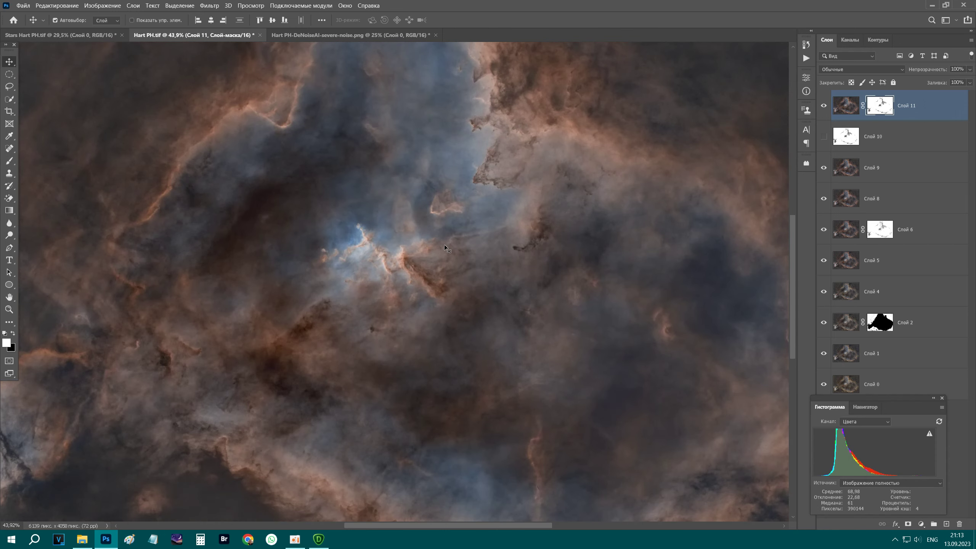
scroll(444, 248, down, 1)
scroll(444, 244, down, 1)
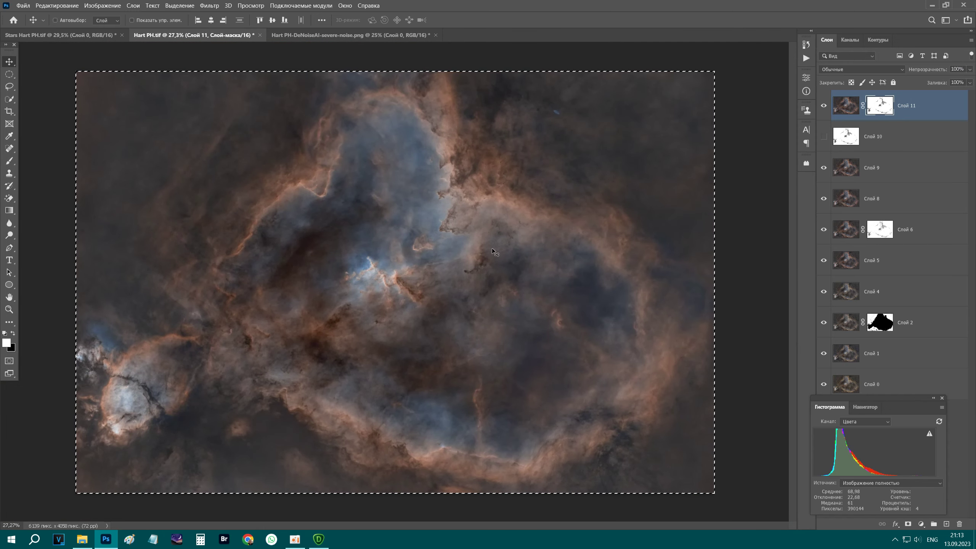
key(ctrl)
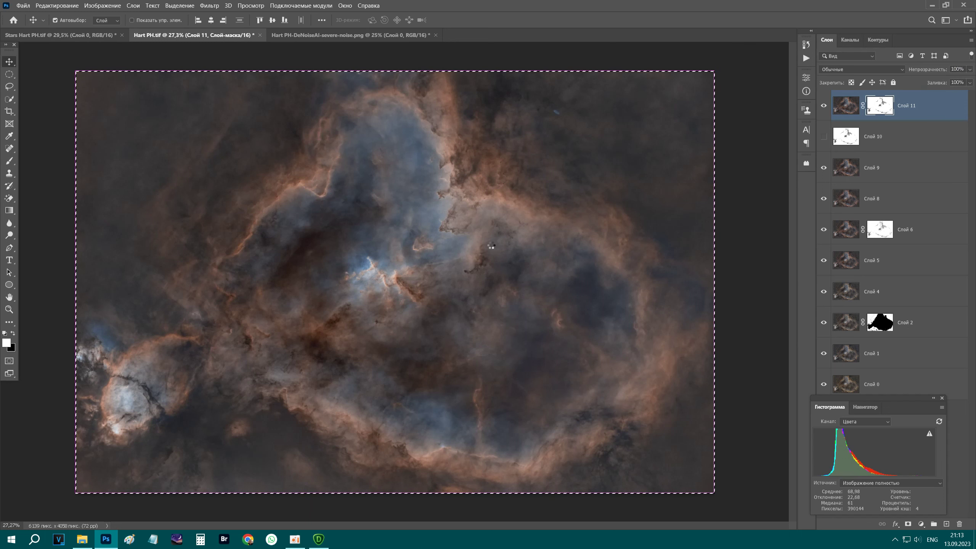
key(ctrl+d)
key(ctrl+shift+alt+e)
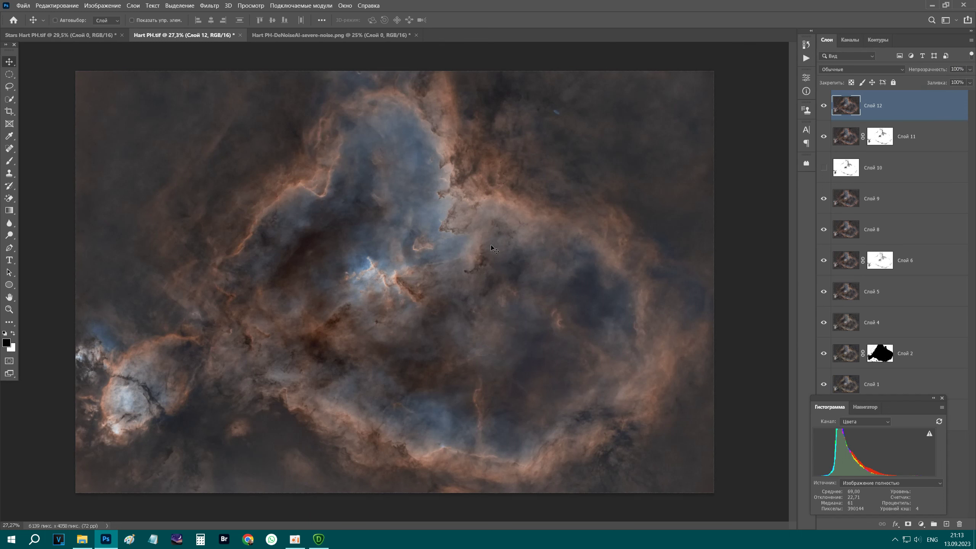
Step: Duplicate the merged layer as Слой 13 and launch the Camera Raw Filter on it
key(ctrl+j)
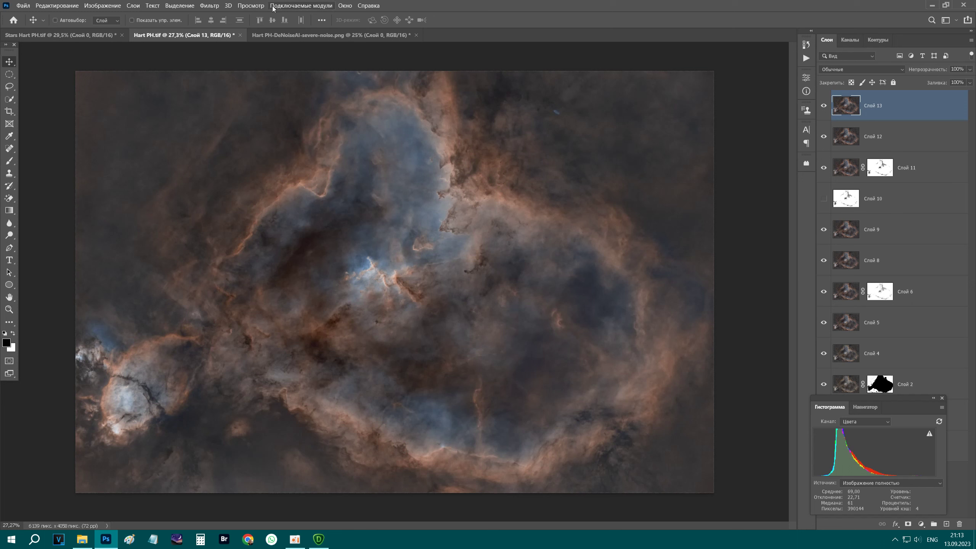
click(212, 8)
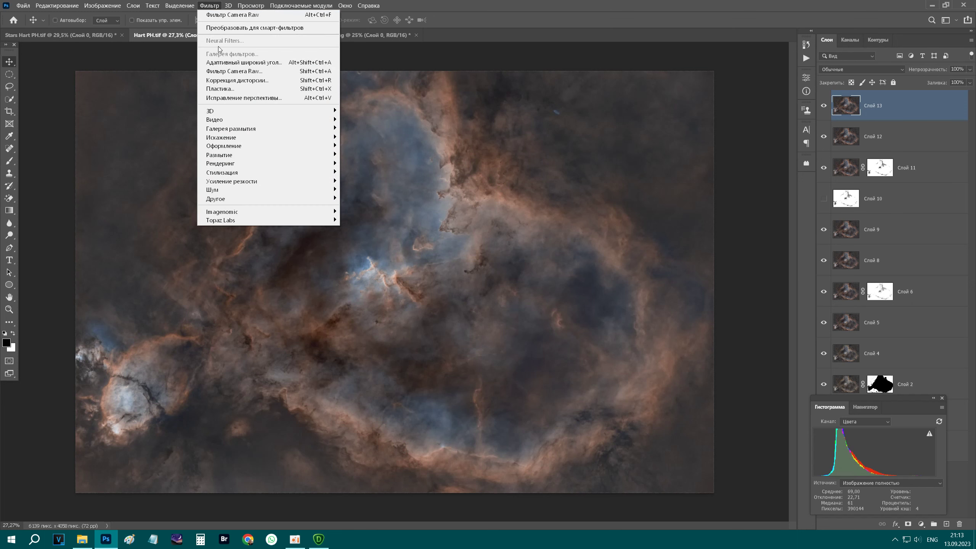
click(249, 76)
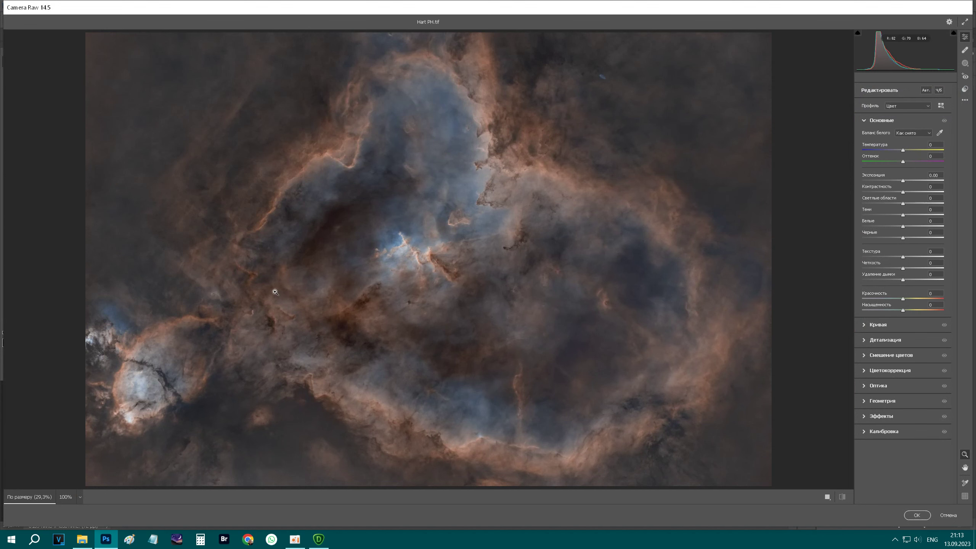
Step: In Camera Raw set Contrast +12, Highlights -25, Texture +7, add Dehaze, and apply
drag(59, 413, 91, 418)
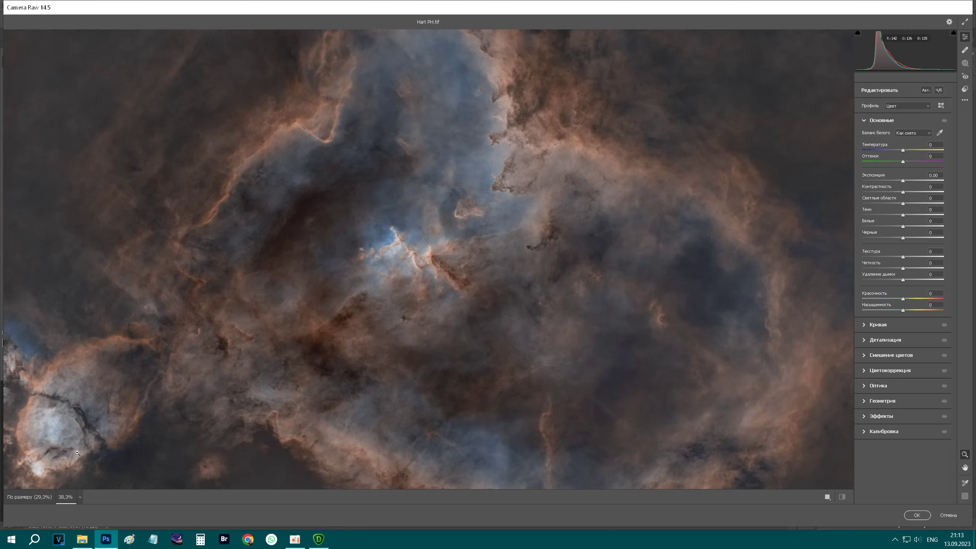
scroll(77, 453, down, 5)
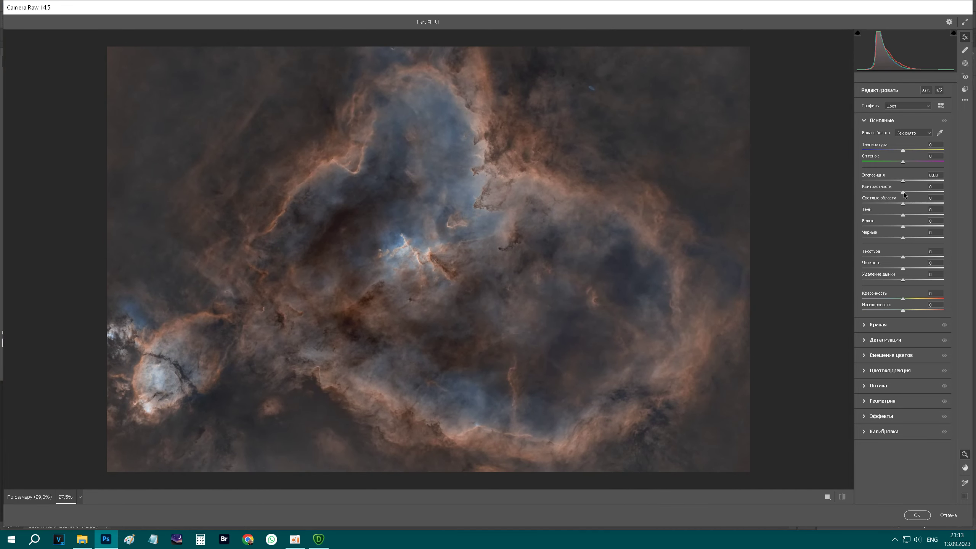
drag(906, 192, 909, 191)
drag(904, 207, 899, 205)
drag(893, 203, 894, 203)
drag(904, 257, 909, 269)
drag(904, 280, 910, 280)
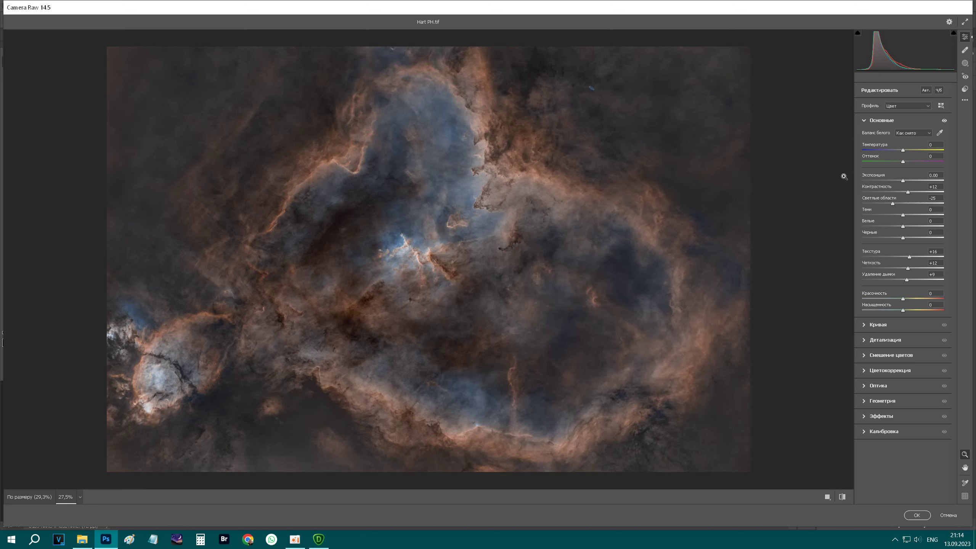
drag(909, 257, 907, 269)
click(917, 515)
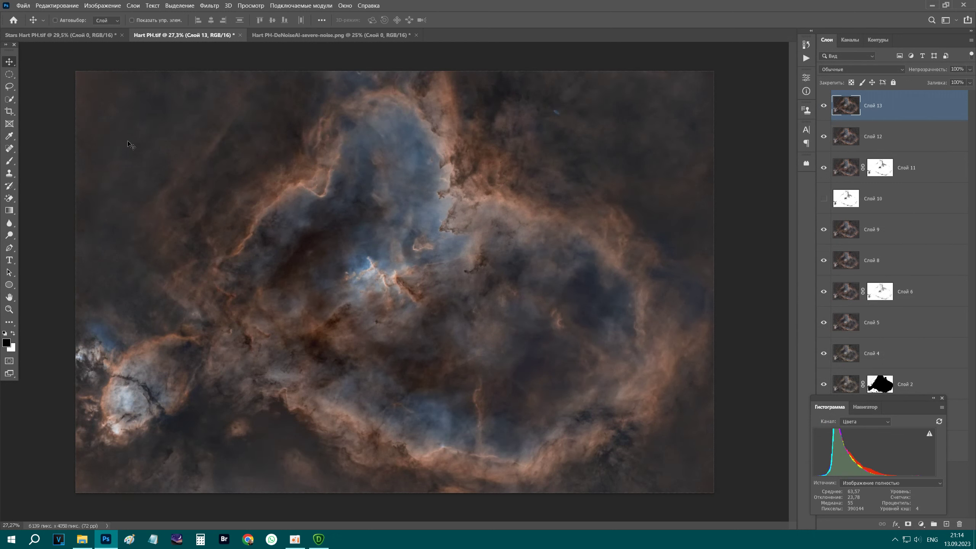
Step: Sharpen Слой 13 with Unsharp Mask at 23%, radius 20,2 px
click(209, 6)
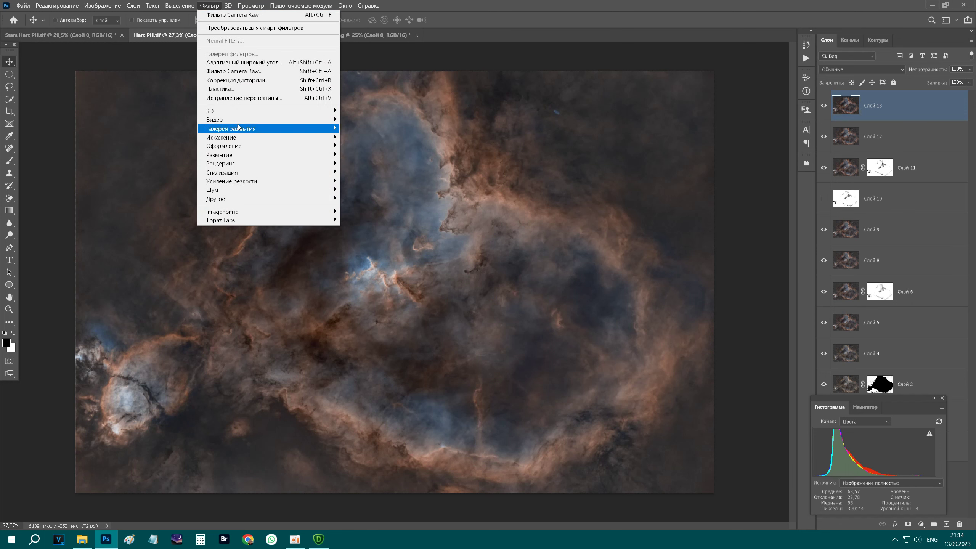
click(595, 112)
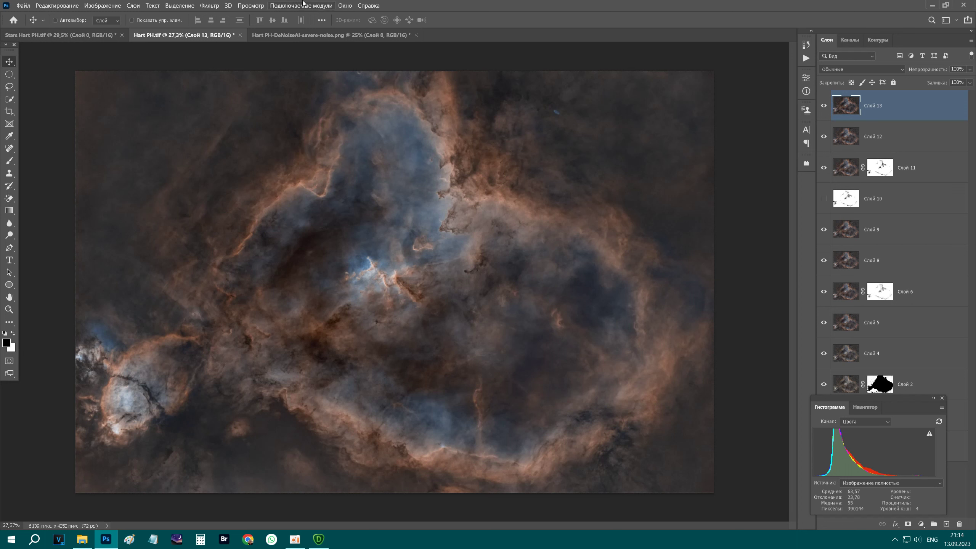
click(209, 5)
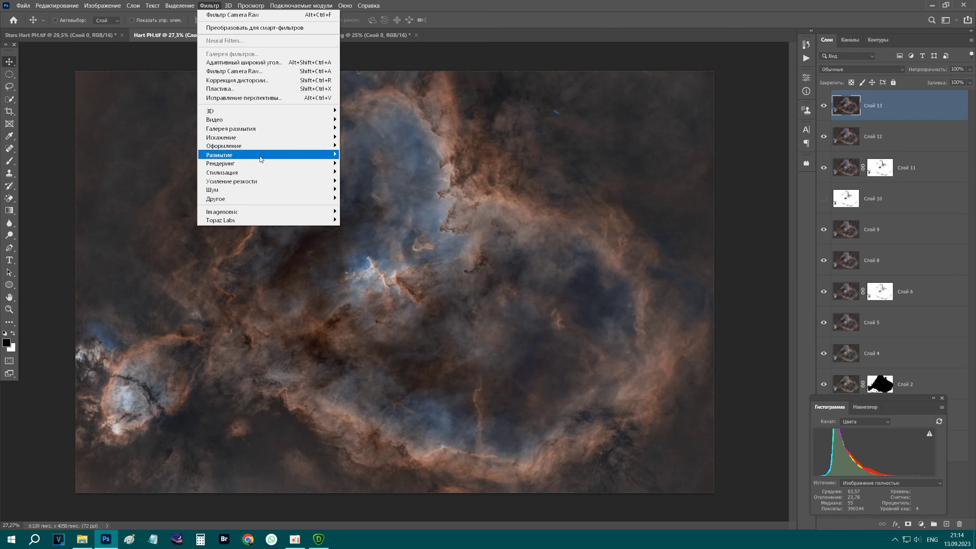
mouse_move(232, 181)
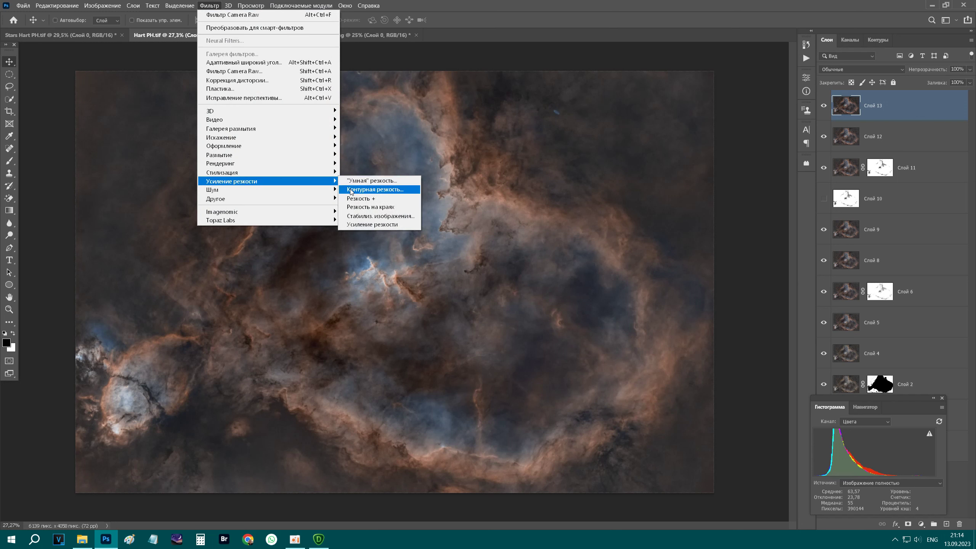
click(355, 190)
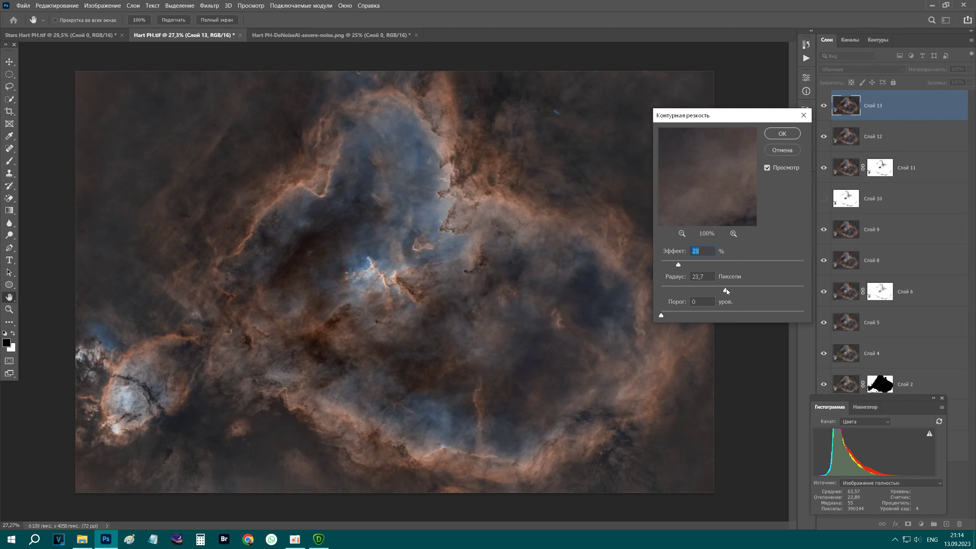
drag(729, 290, 732, 288)
click(767, 169)
drag(725, 289, 723, 289)
click(767, 170)
click(783, 134)
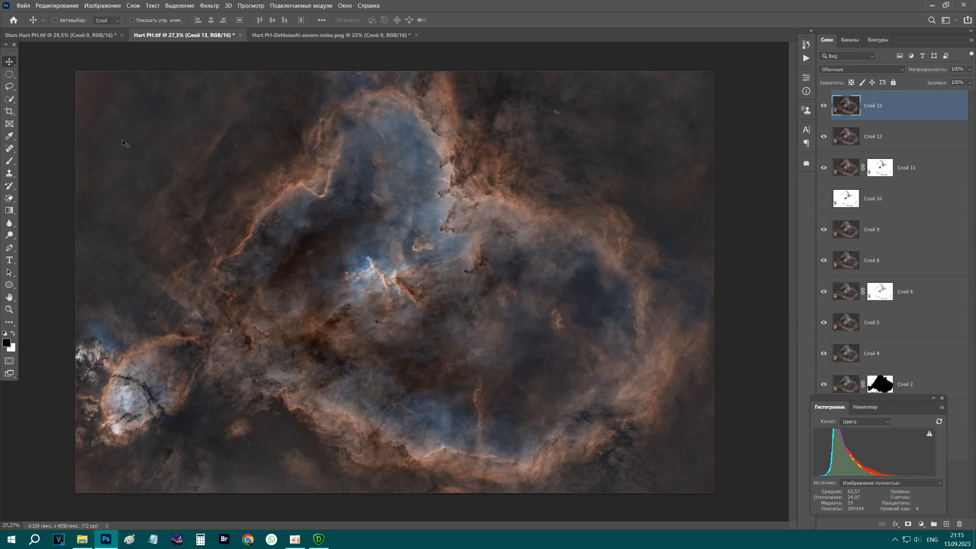
click(50, 36)
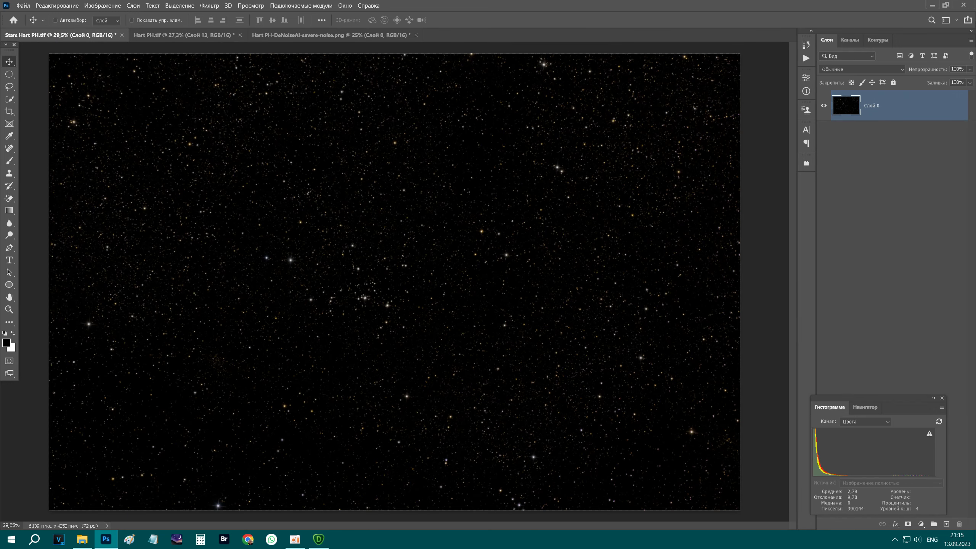
Step: Select the whole star field and duplicate it onto new layers in Stars Hart PH.tif
key(ctrl+a)
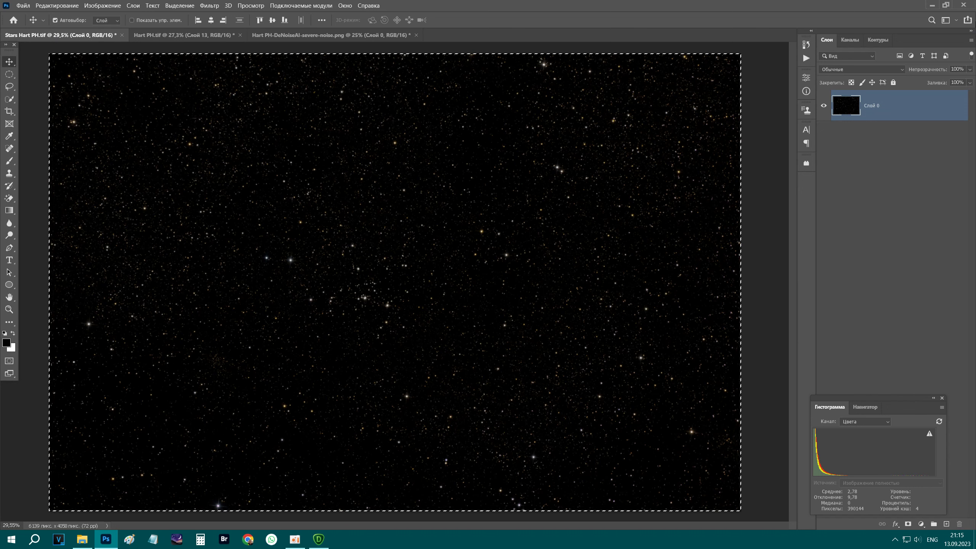
key(ctrl+j)
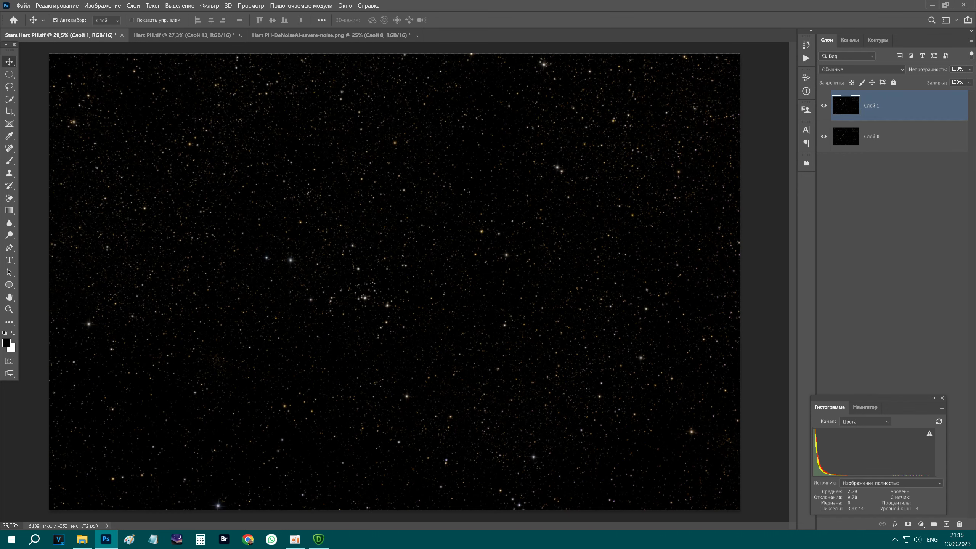
key(ctrl+a)
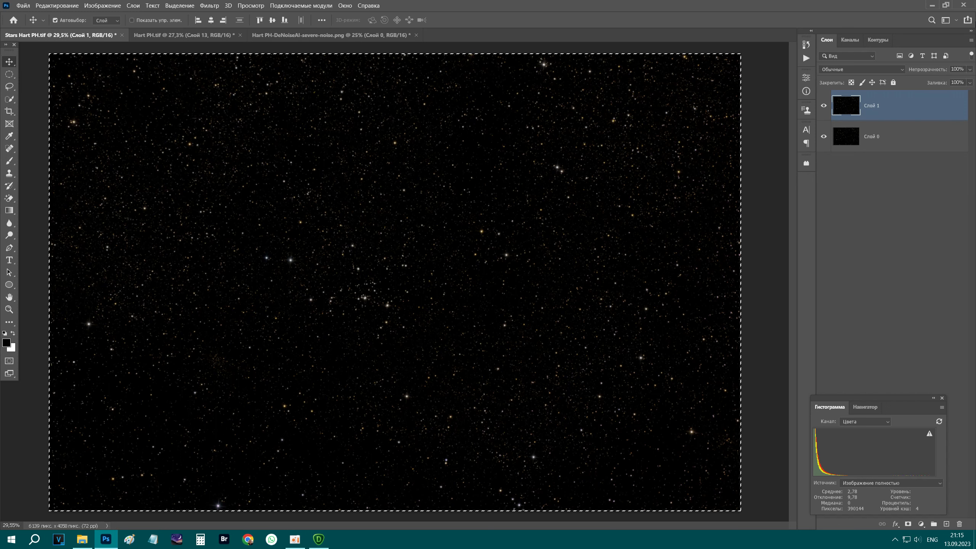
key(ctrl+j)
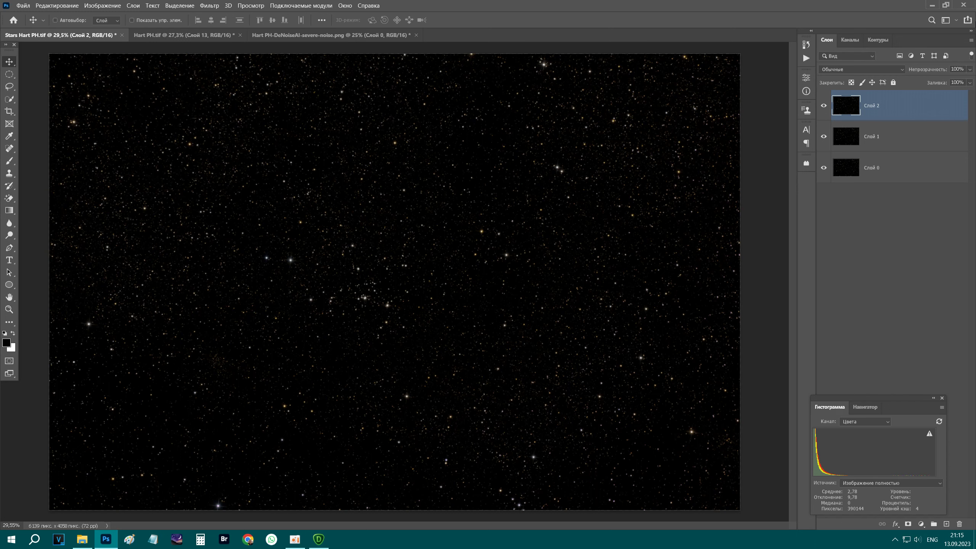
scroll(116, 134, down, 1)
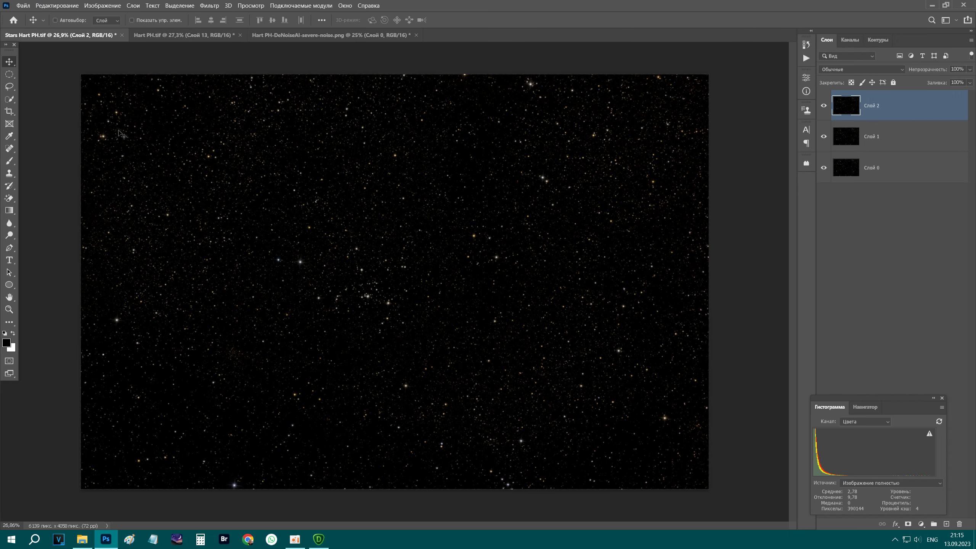
Step: Select the star field and paste it into Hart PH.tif as new top layer Слой 14
click(154, 35)
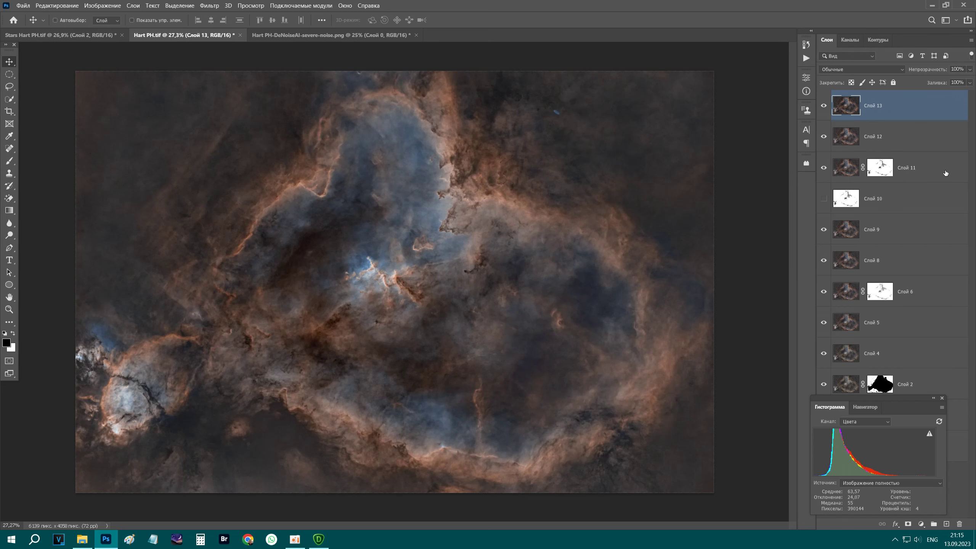
click(58, 35)
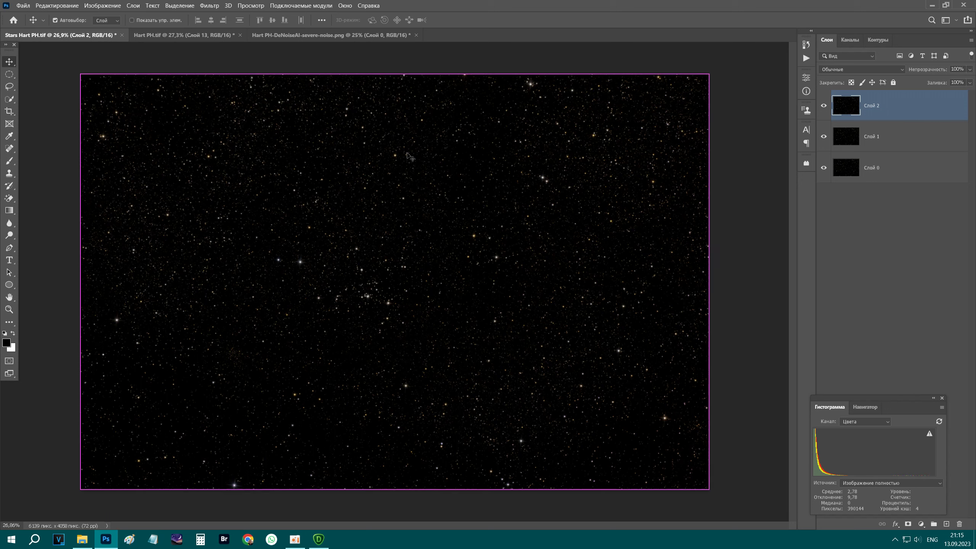
key(ctrl+a)
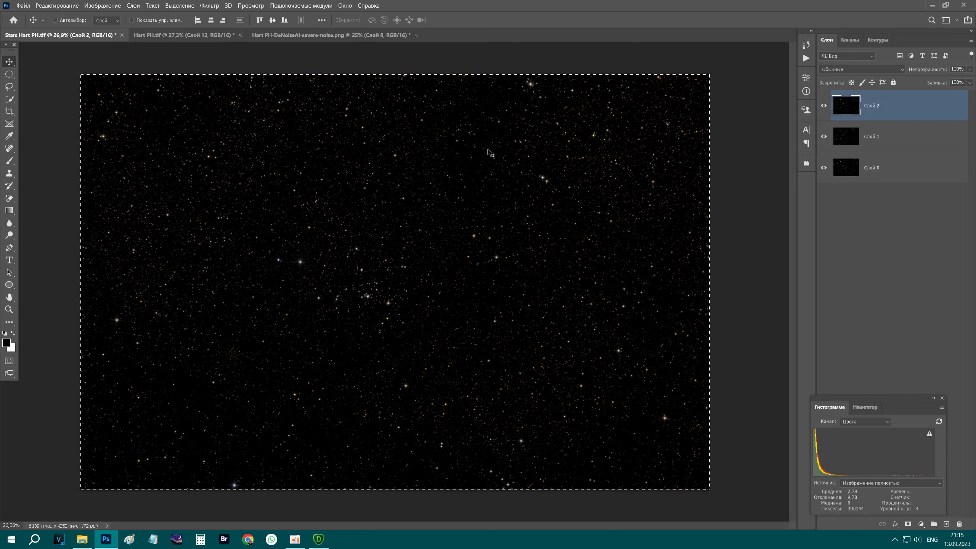
click(184, 35)
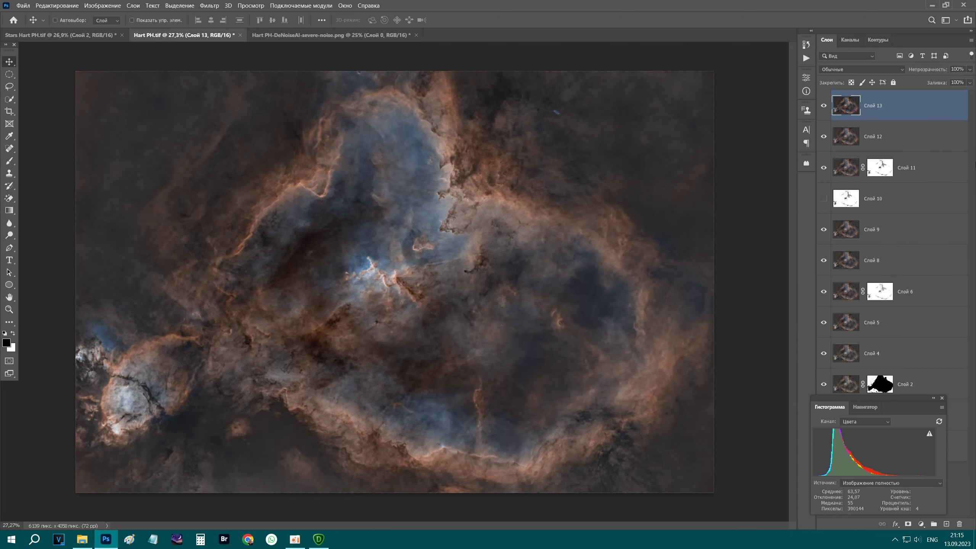
key(ctrl+v)
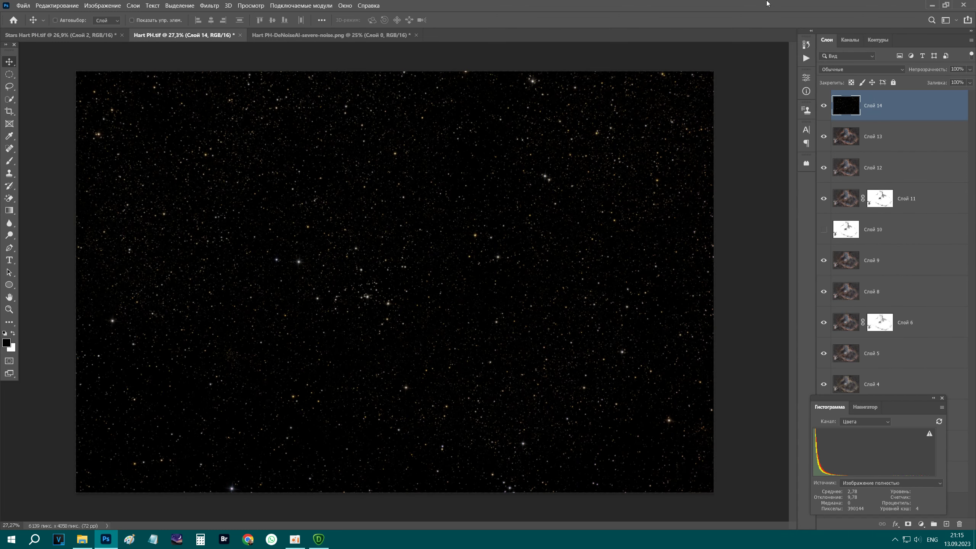
Step: Set Слой 14 to Линейный осветлитель (добавить) blending and review its Blending Options
click(861, 72)
click(876, 166)
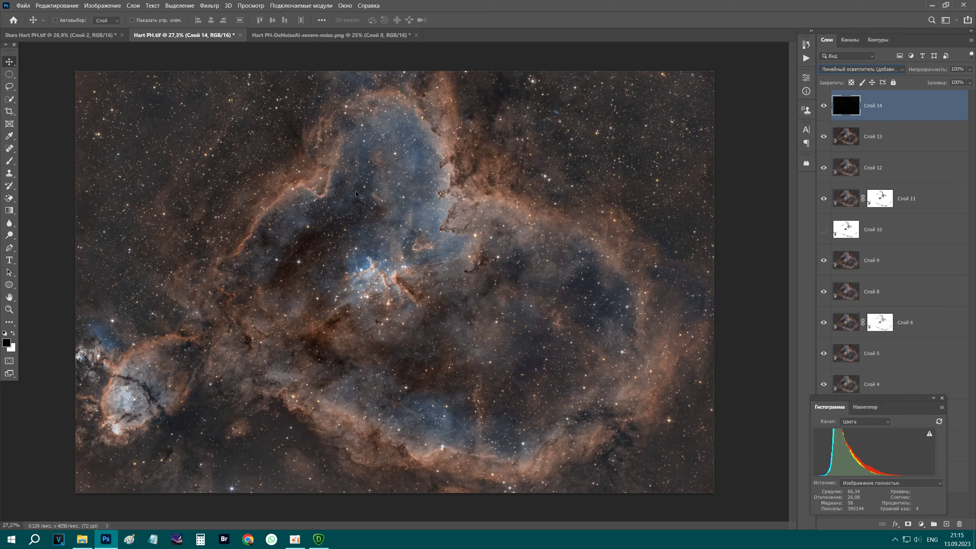
double_click(914, 107)
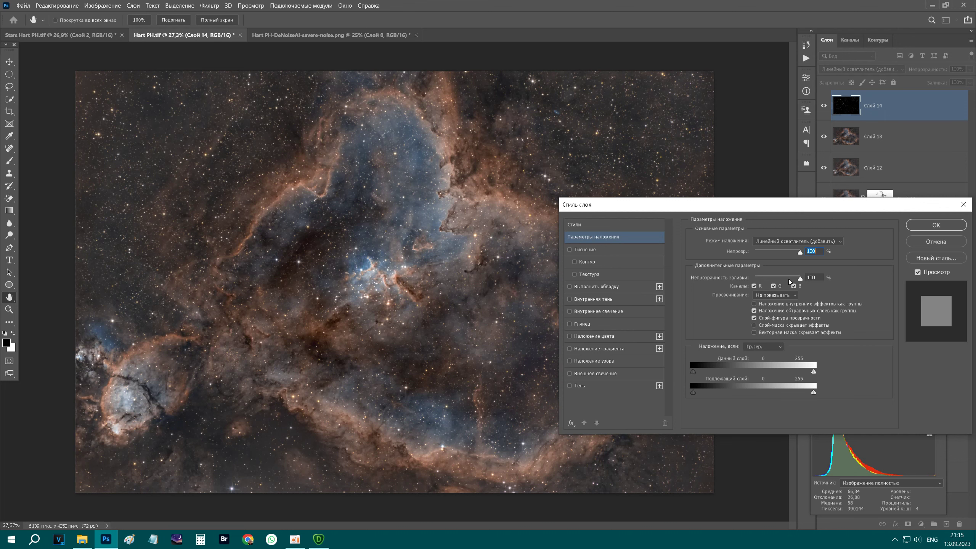
click(936, 241)
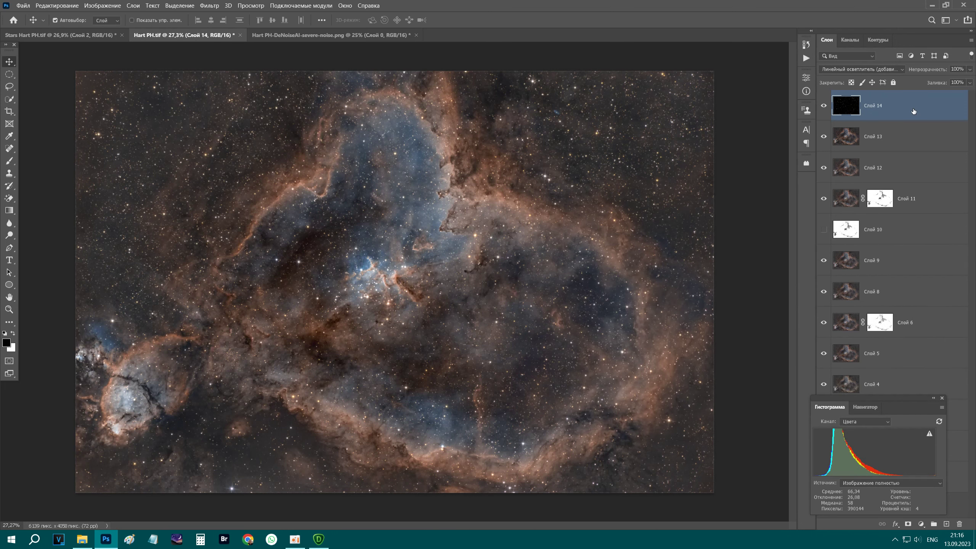
key(i)
key(ctrl+k)
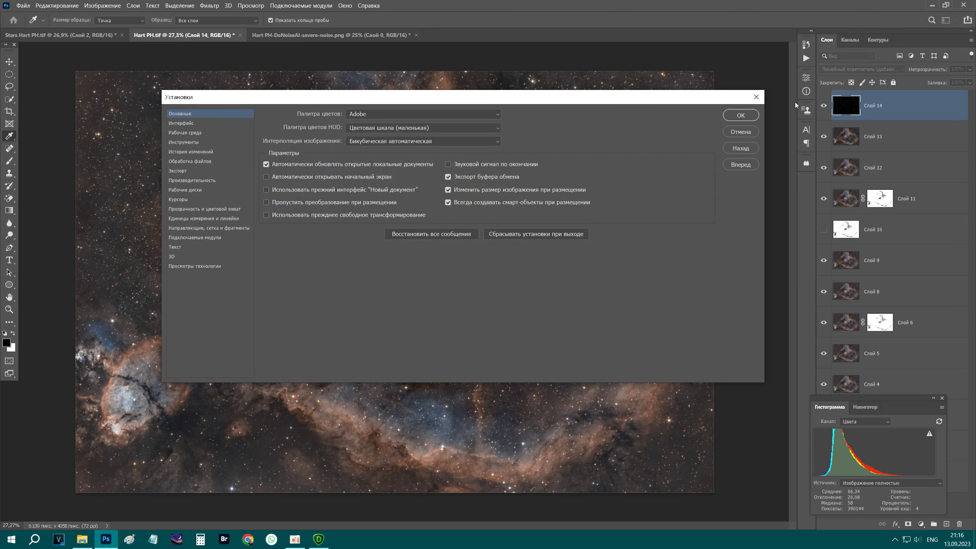
Step: Apply Levels to star layer Слой 14 with the midtone gamma lowered to 0,94
click(756, 97)
key(ctrl+l)
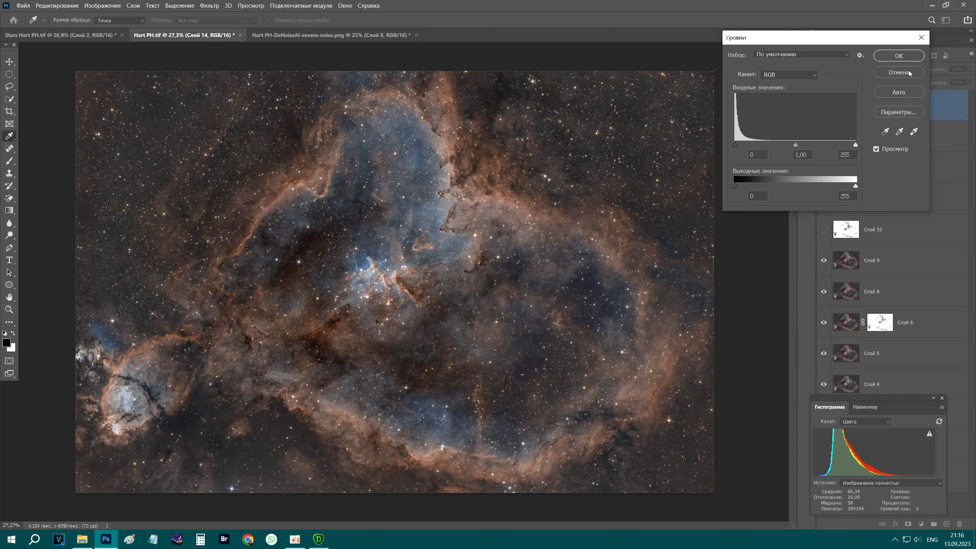
drag(834, 37, 601, 18)
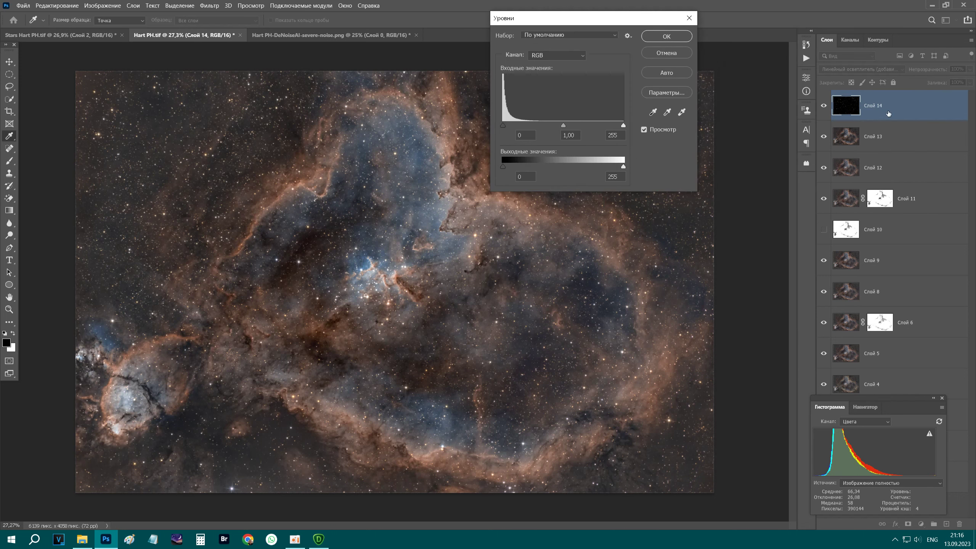
click(563, 127)
click(688, 38)
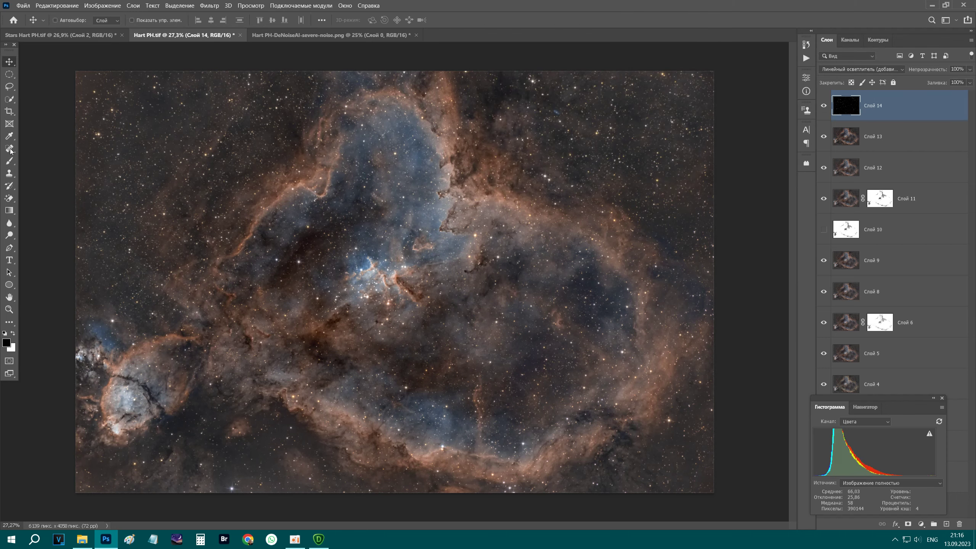
Step: Zoom around the combined image and compare it with the Stars Hart PH.tif document
scroll(259, 129, up, 2)
scroll(259, 128, up, 3)
scroll(187, 192, up, 2)
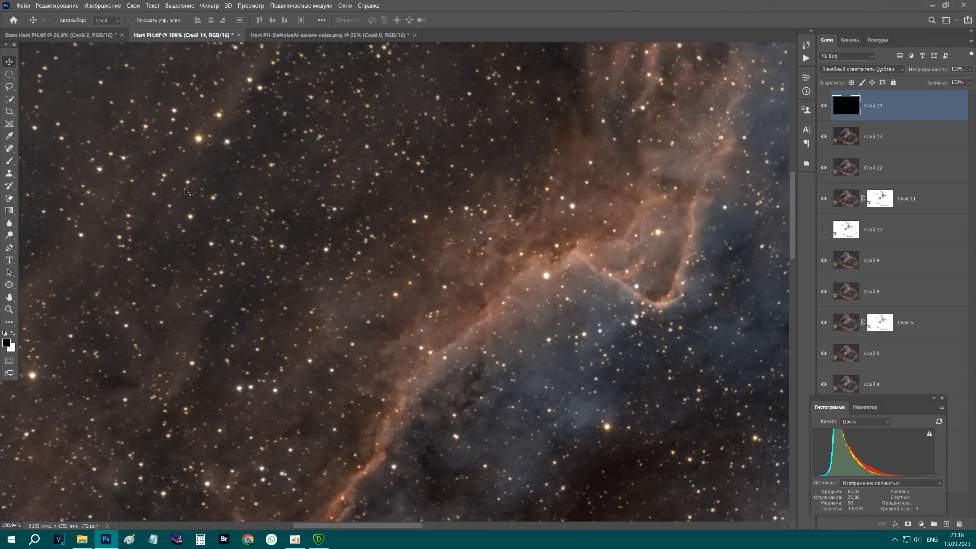
scroll(351, 198, down, 2)
scroll(351, 198, down, 1)
scroll(352, 198, down, 1)
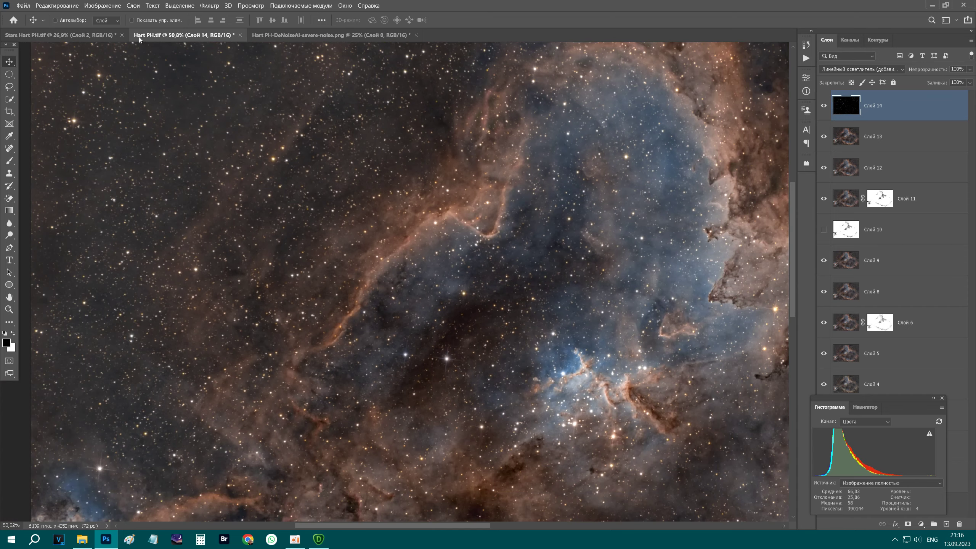
click(92, 38)
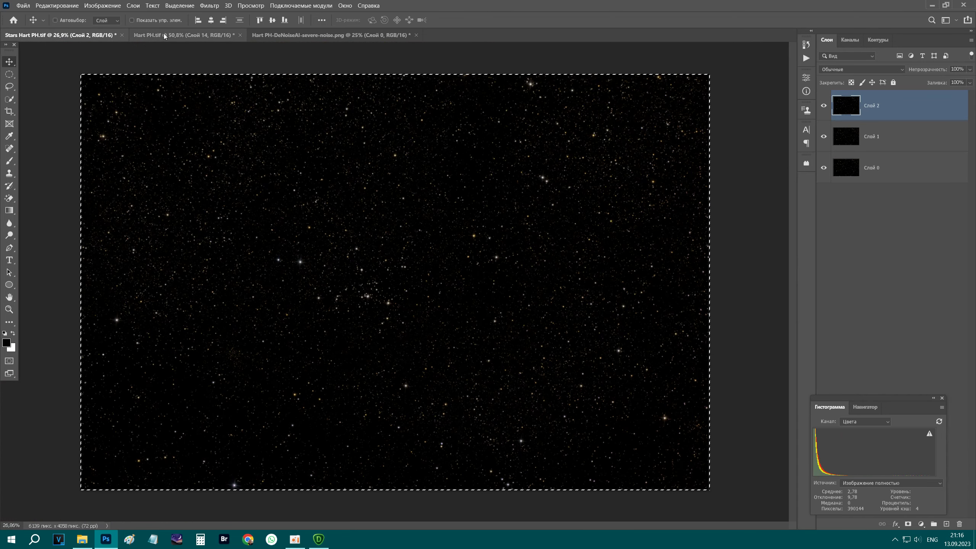
click(163, 35)
scroll(547, 314, down, 1)
scroll(548, 315, down, 1)
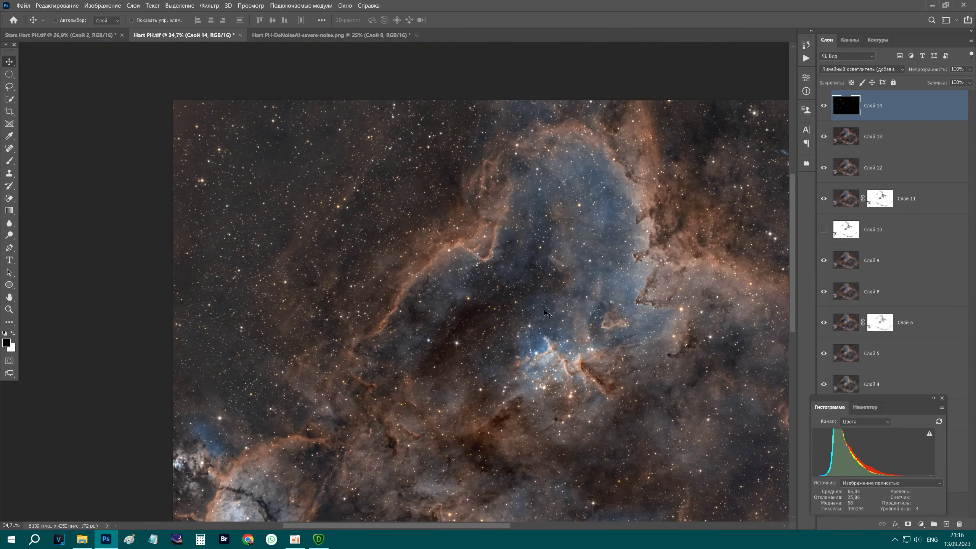
scroll(547, 315, down, 1)
key(ctrl)
Step: Inspect nebula detail at 100%, fit the image on screen, and open Levels
key(ctrl+1)
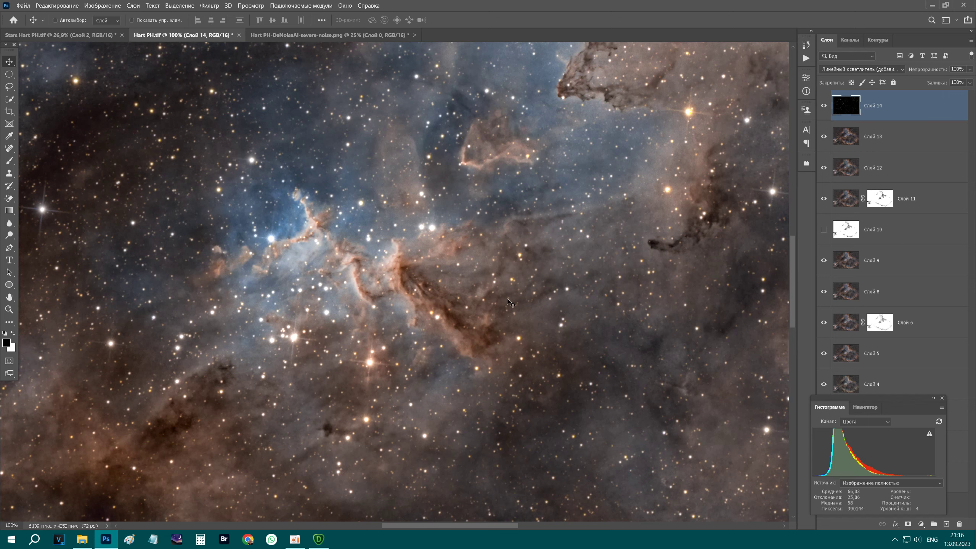
drag(793, 287, 803, 180)
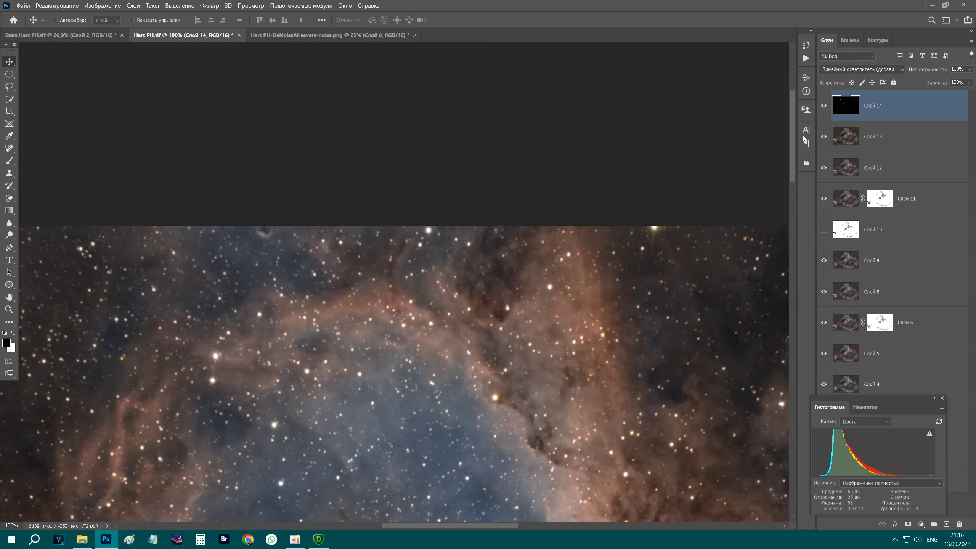
scroll(598, 441, down, 1)
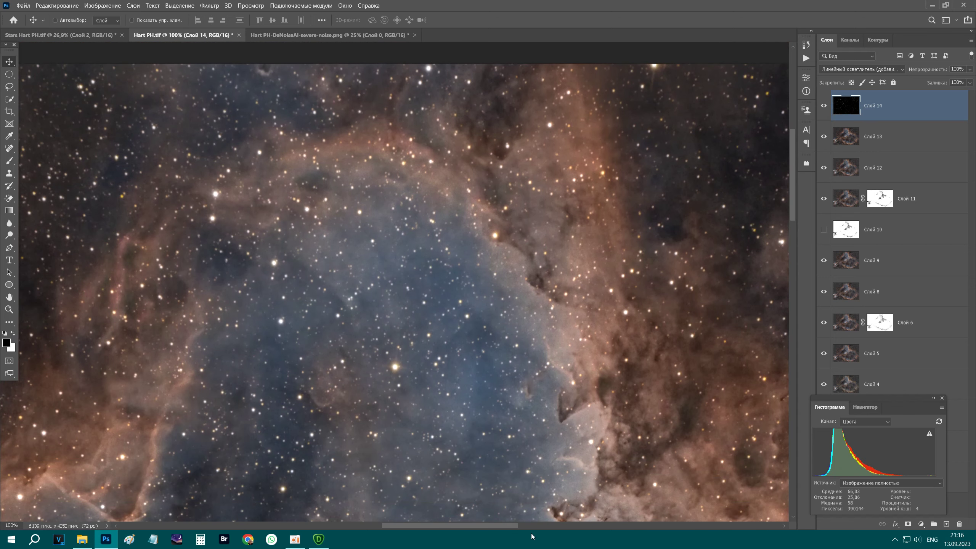
mouse_move(499, 530)
mouse_down()
mouse_move(297, 516)
mouse_move(537, 525)
mouse_up()
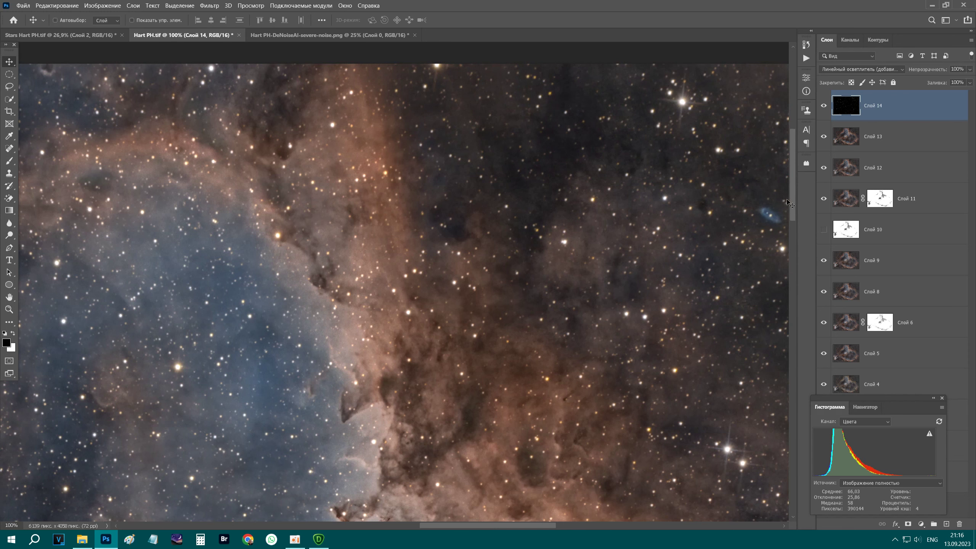
drag(790, 204, 790, 212)
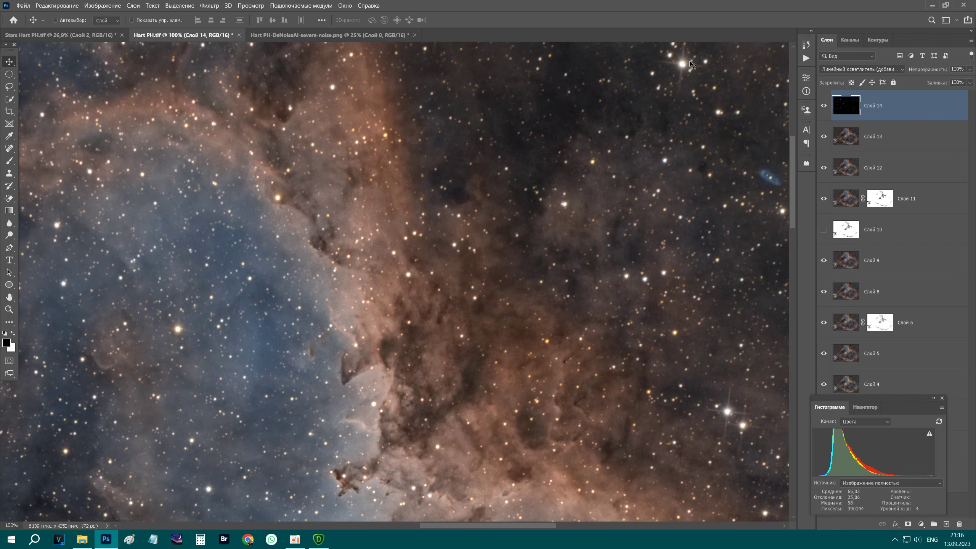
drag(521, 524, 653, 511)
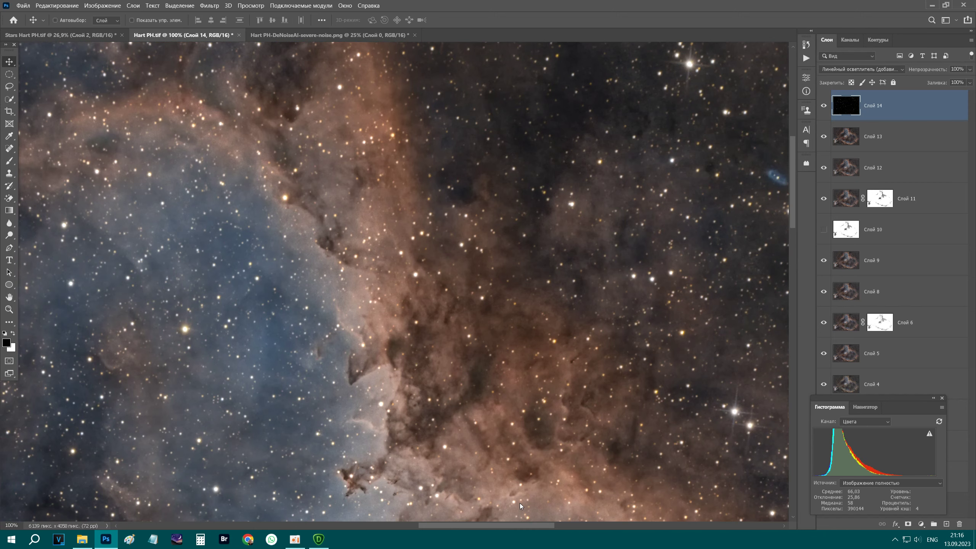
key(ctrl+0)
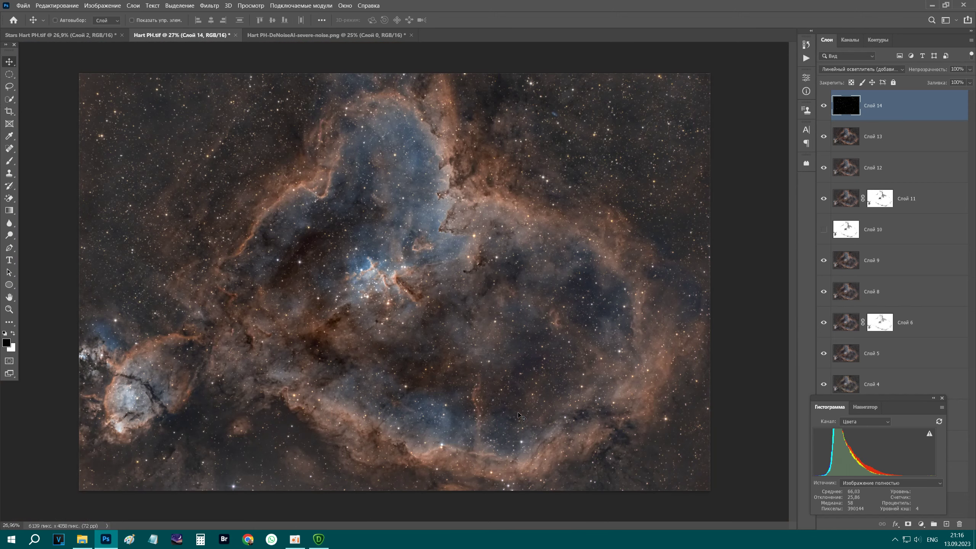
scroll(521, 416, up, 1)
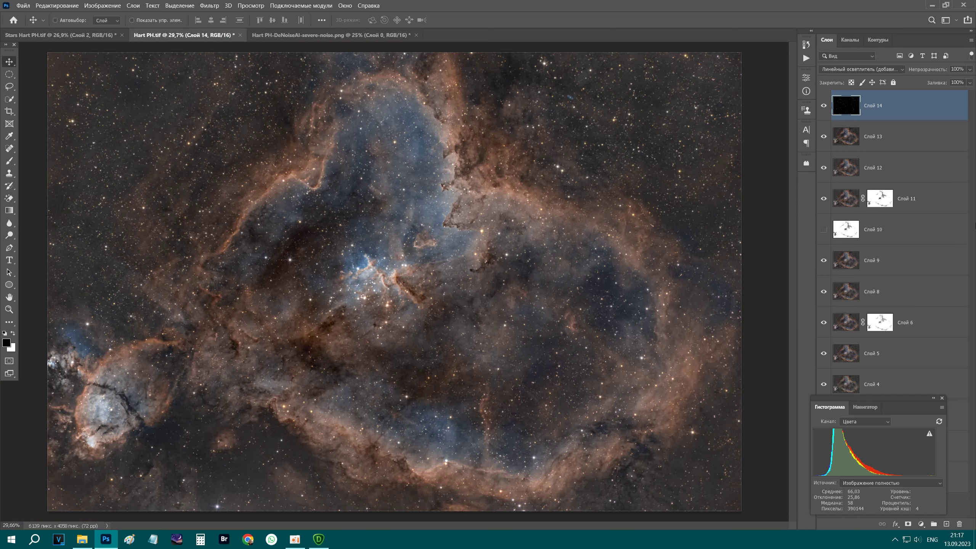
key(ctrl+l)
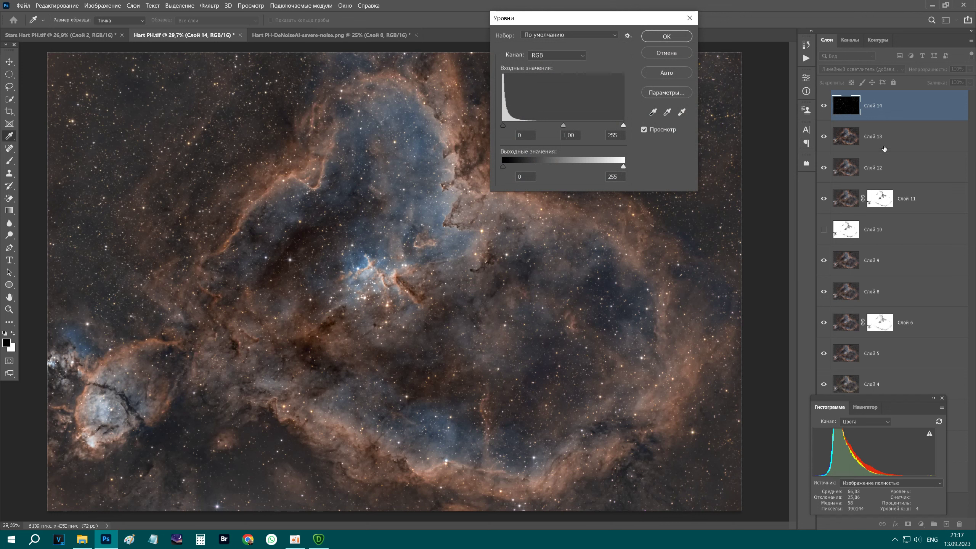
Step: Cancel the star-layer Levels, then raise Слой 13's black point to 6 with Levels
click(666, 54)
click(900, 138)
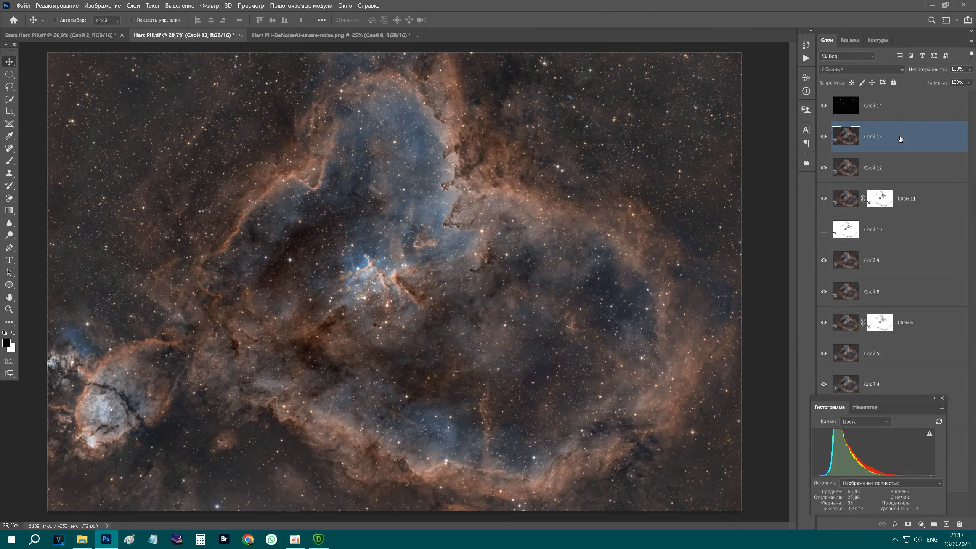
key(ctrl+l)
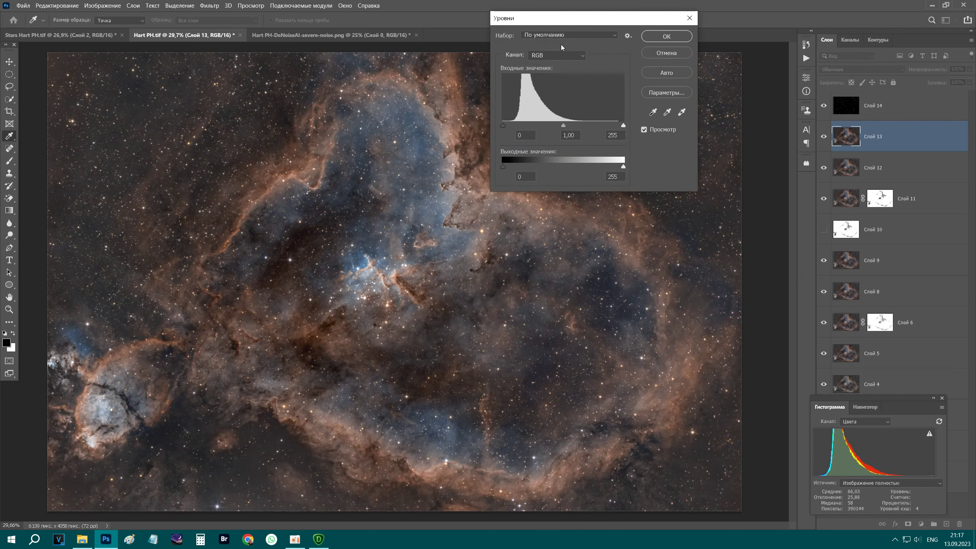
drag(503, 125, 506, 126)
click(648, 37)
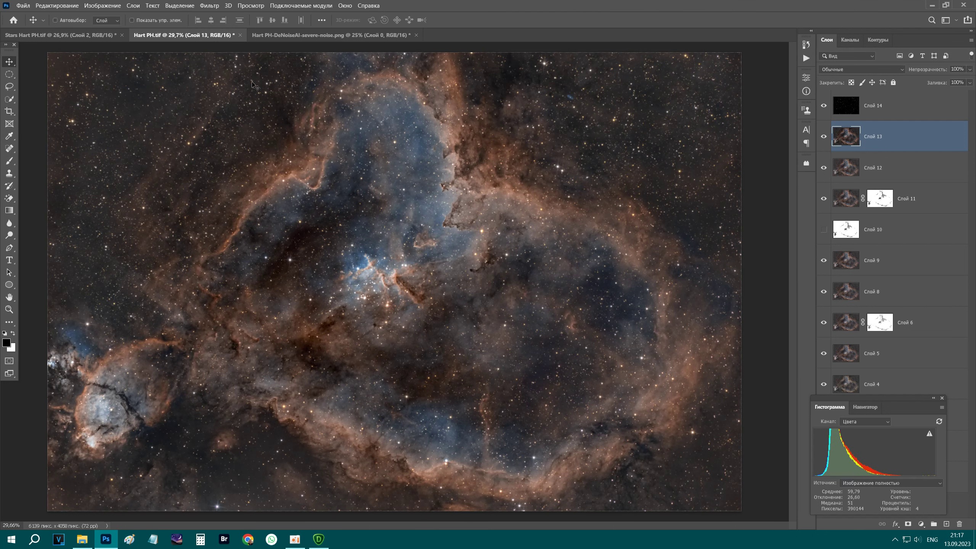
Step: Apply the Линейная контрастность (RGB) Curves preset to Слой 13
key(ctrl+m)
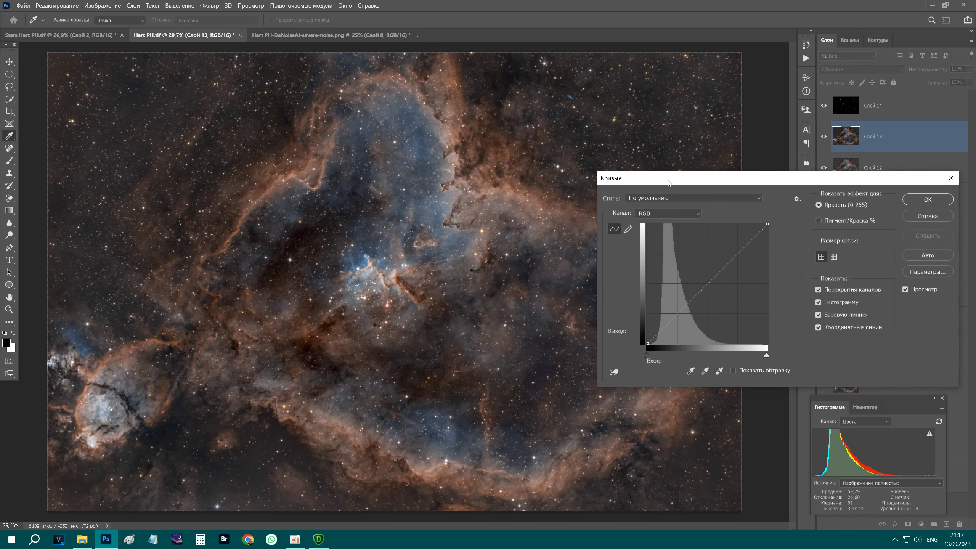
click(668, 199)
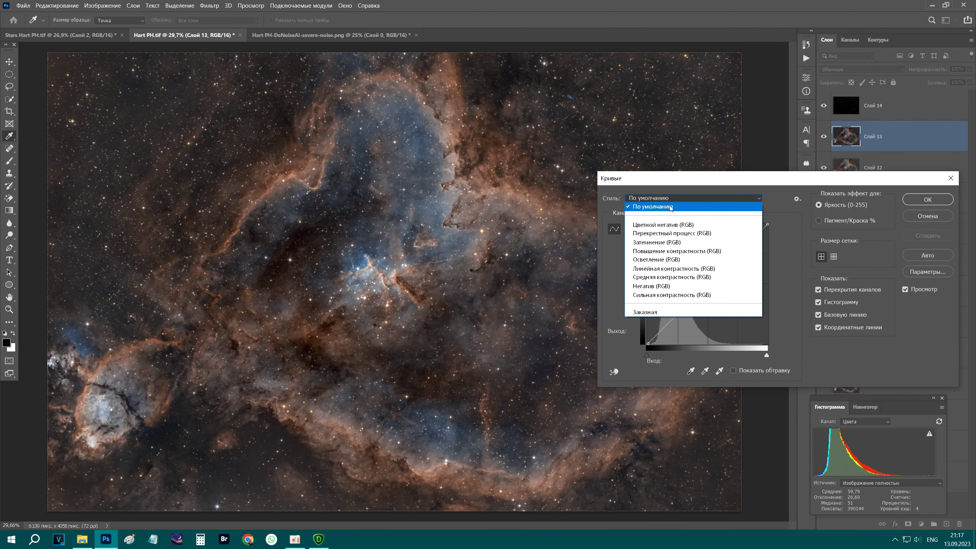
click(676, 270)
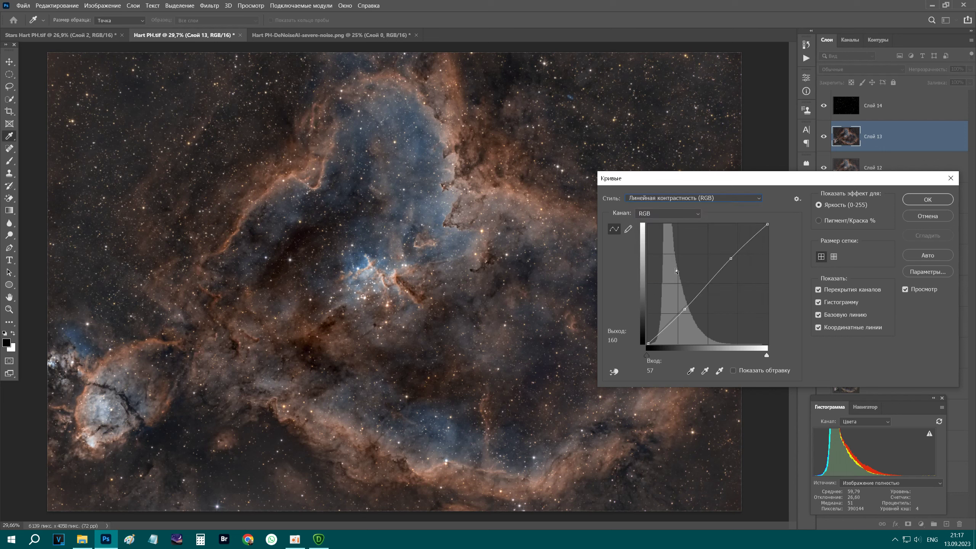
click(920, 205)
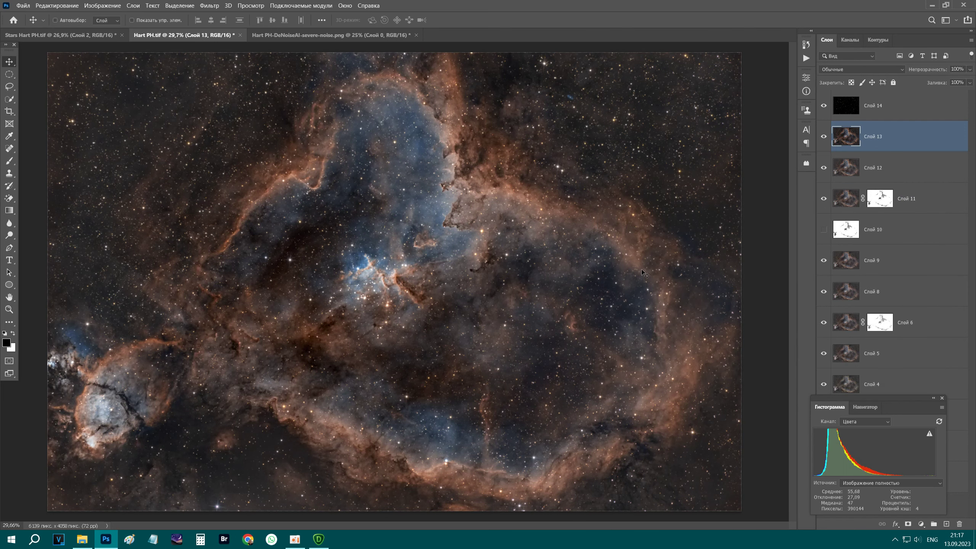
Step: Compare Слой 13 on and off, then stamp all visible layers into merged Слой 14 (объединенное)
click(824, 138)
key(ctrl)
ctrl+click(889, 105)
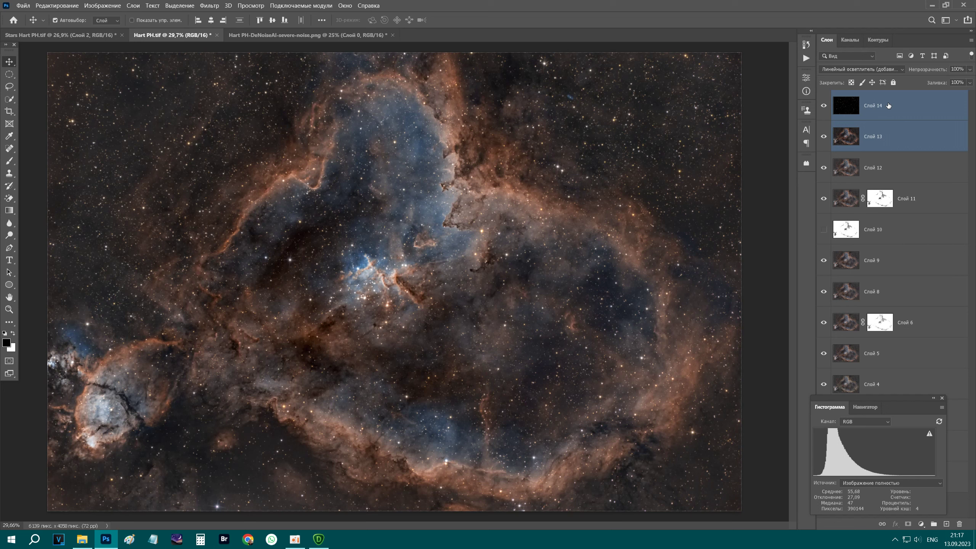
key(ctrl+alt+e)
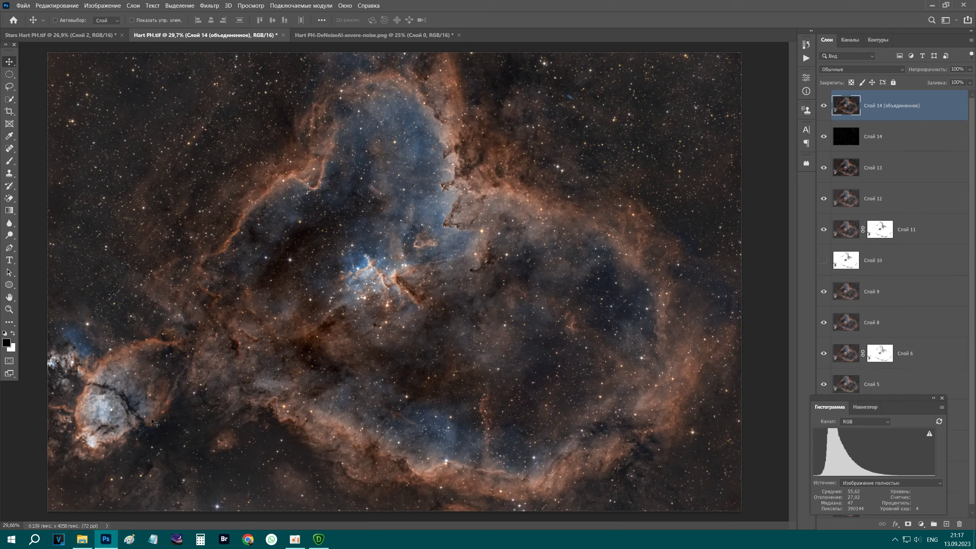
click(23, 5)
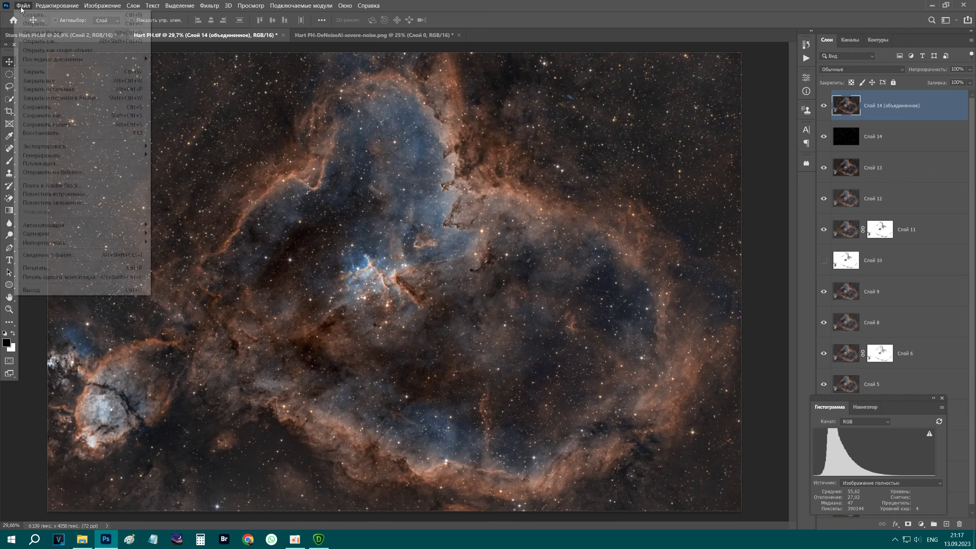
Step: Save for Web as a quality-60 JPEG named 'Hart web.jpg' on drive D
mouse_move(44, 146)
click(181, 181)
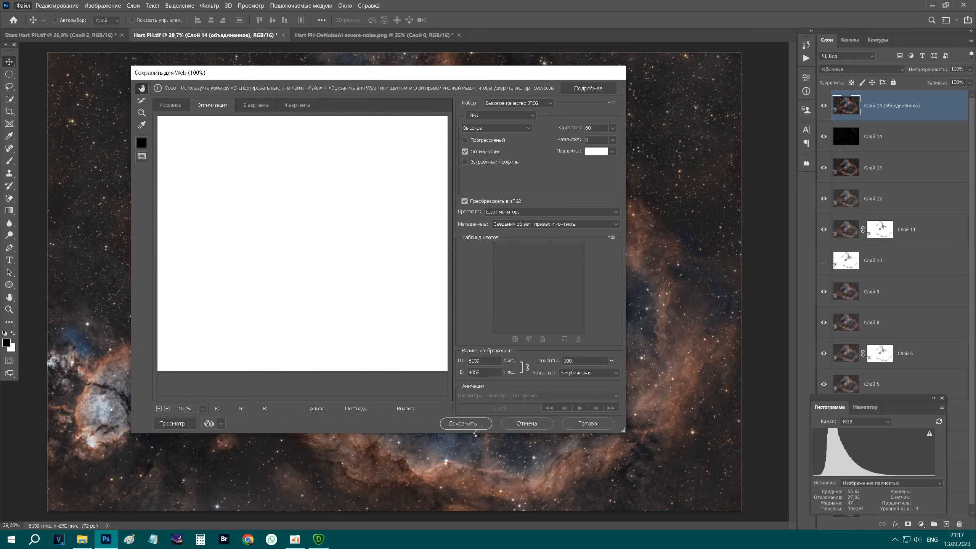
click(475, 424)
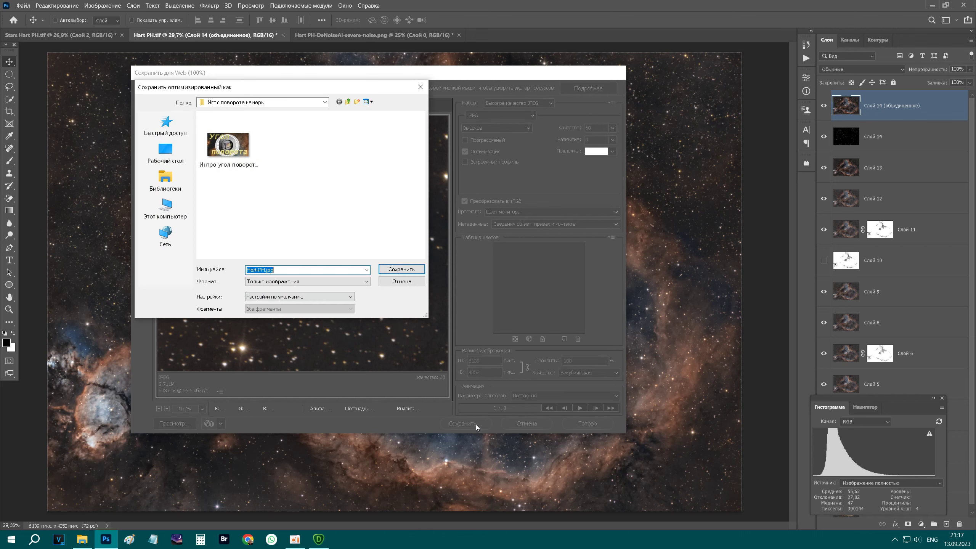
click(348, 101)
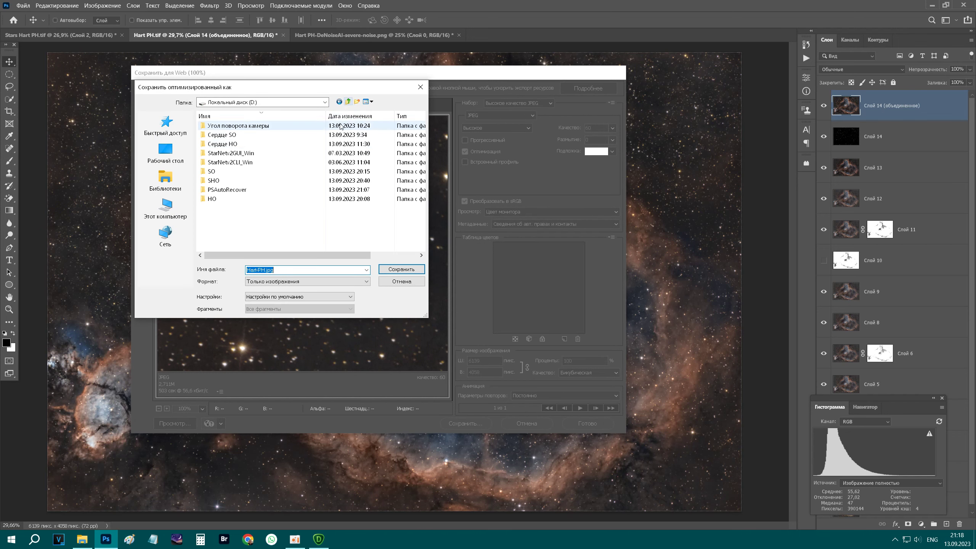
click(264, 270)
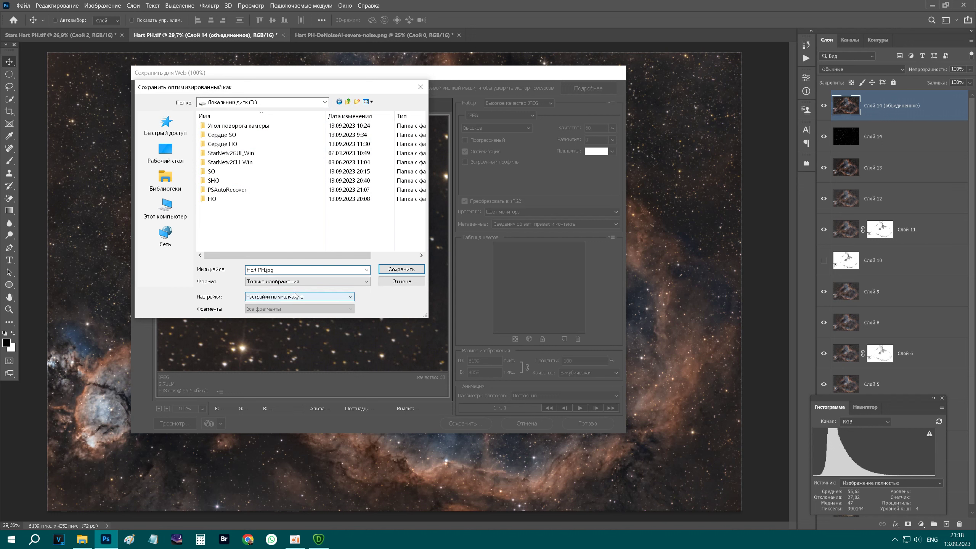
key(BackSpace)
key(BackSpace)
key(BackSpace)
text(web)
click(386, 270)
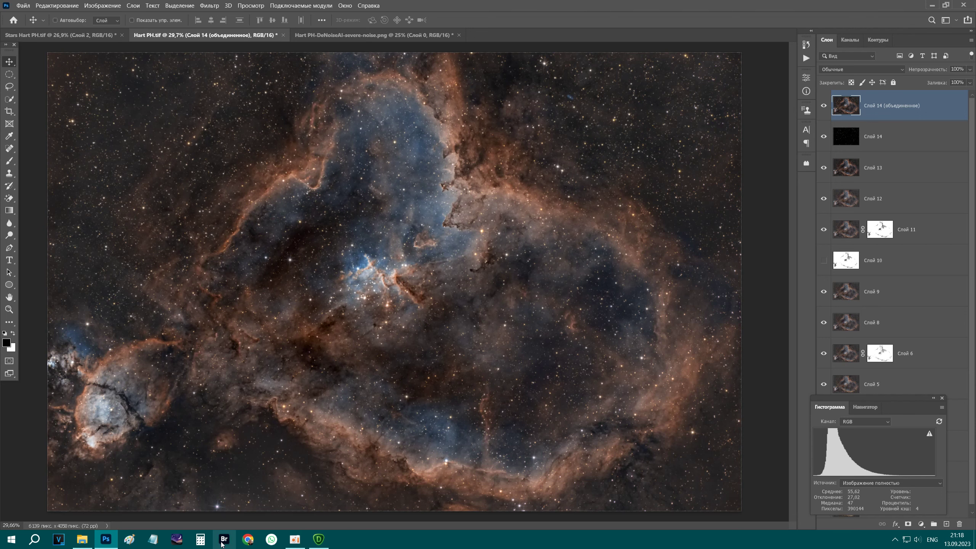
Step: In Chrome, go from Facebook's Groups feed to the Астрофото AstroScope group page
click(249, 539)
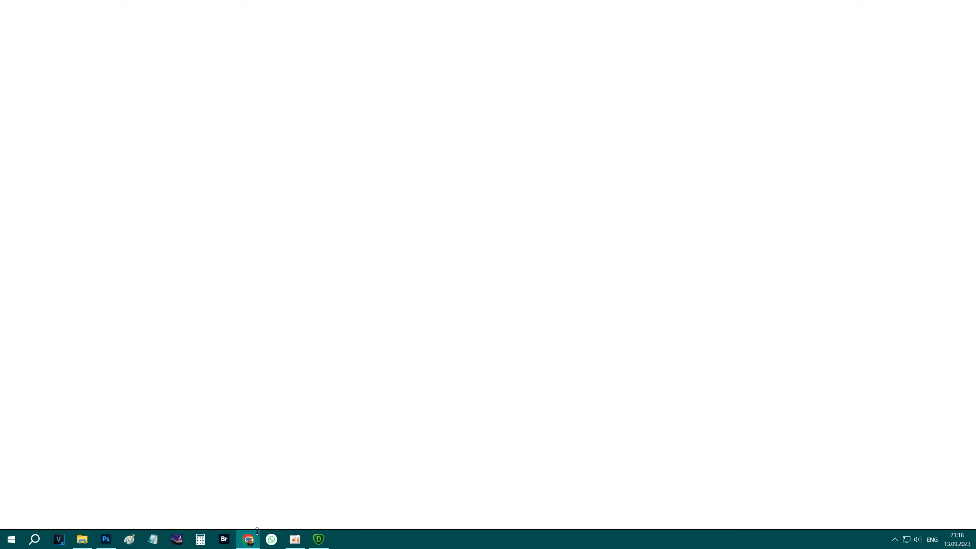
click(494, 272)
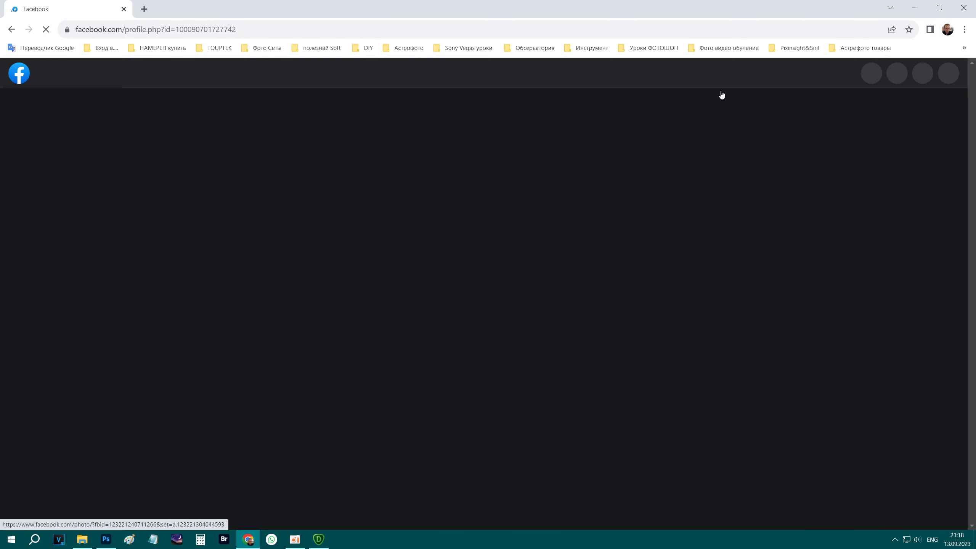
scroll(953, 77, down, 3)
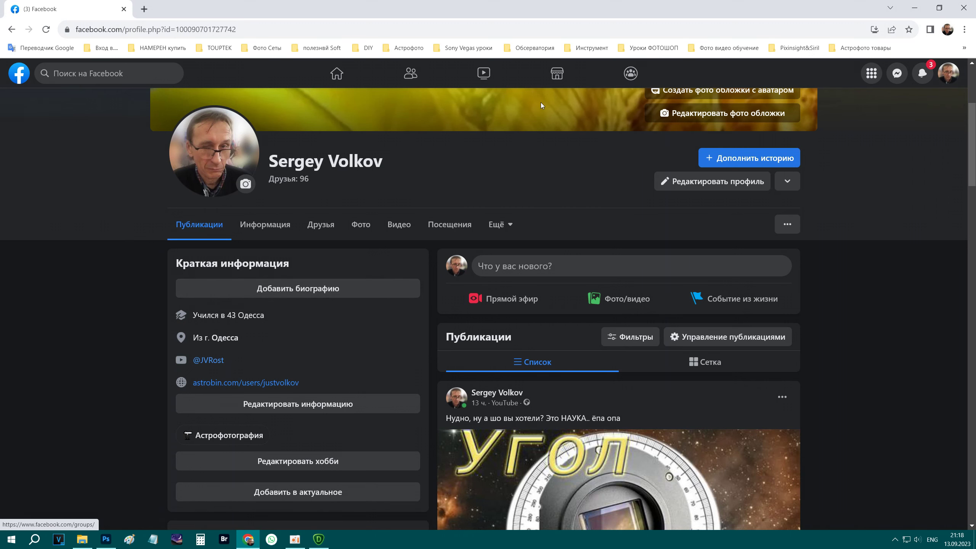
click(631, 73)
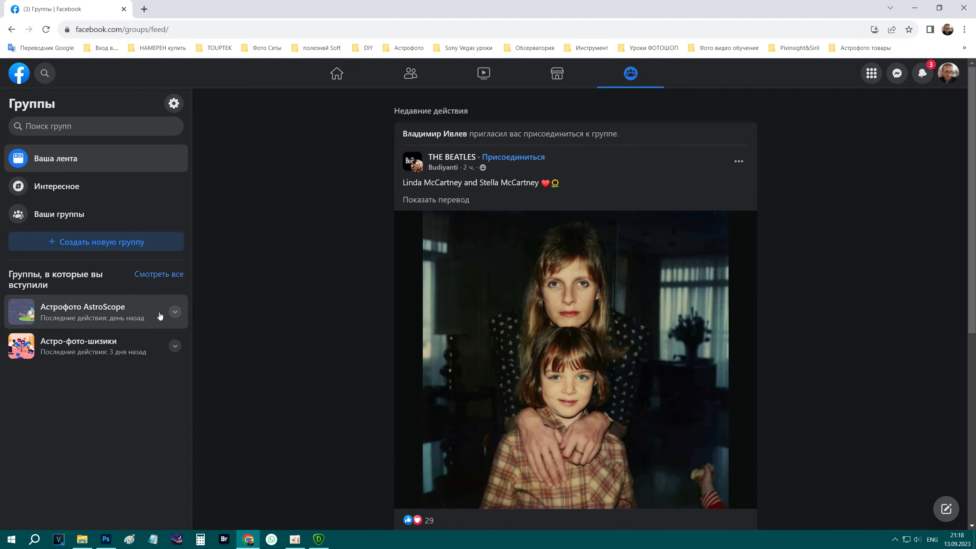
click(139, 313)
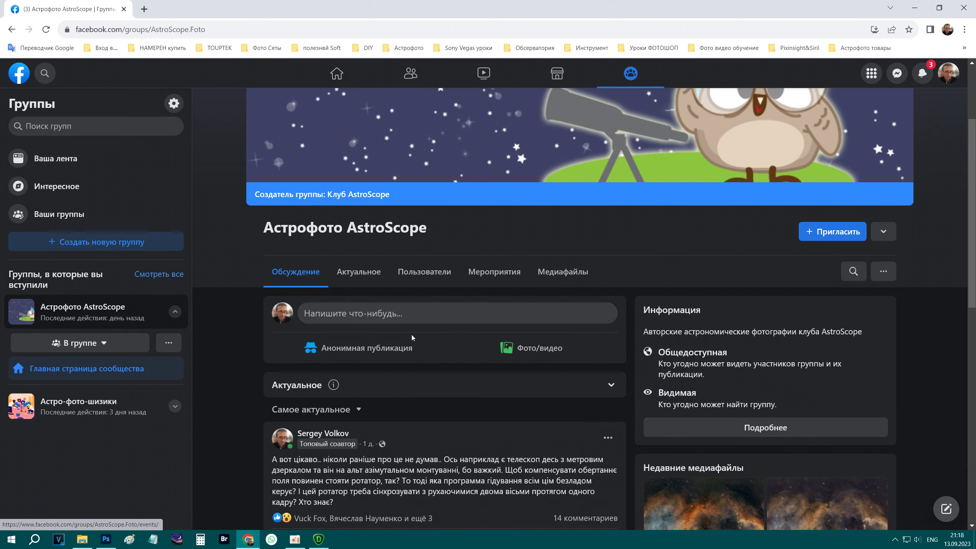
Step: Start a group post reading 'Проба пера фильтра по Сердцу', fixing the wrong-layout start
click(373, 315)
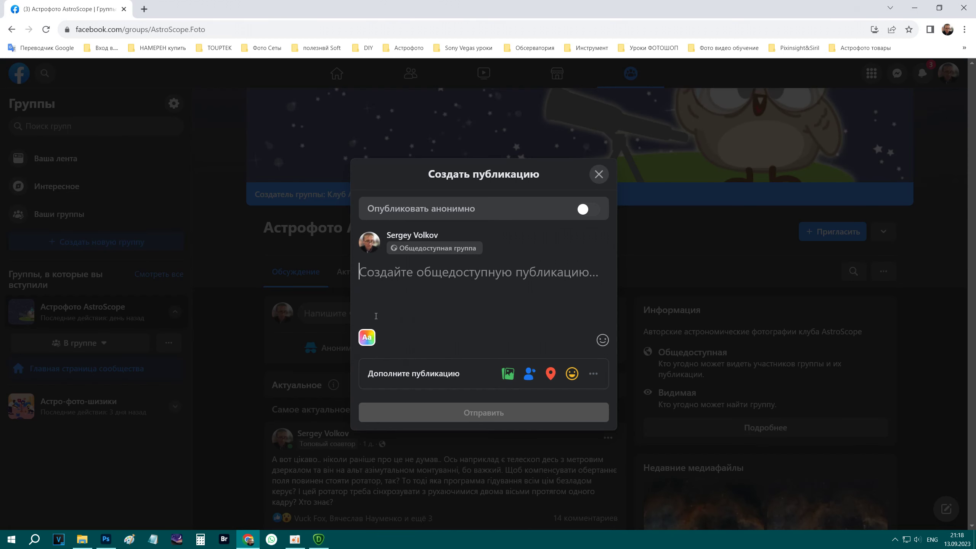
text(Ghj,)
key(alt+shift)
key(BackSpace)
key(BackSpace)
key(BackSpace)
text(Проба пера по )
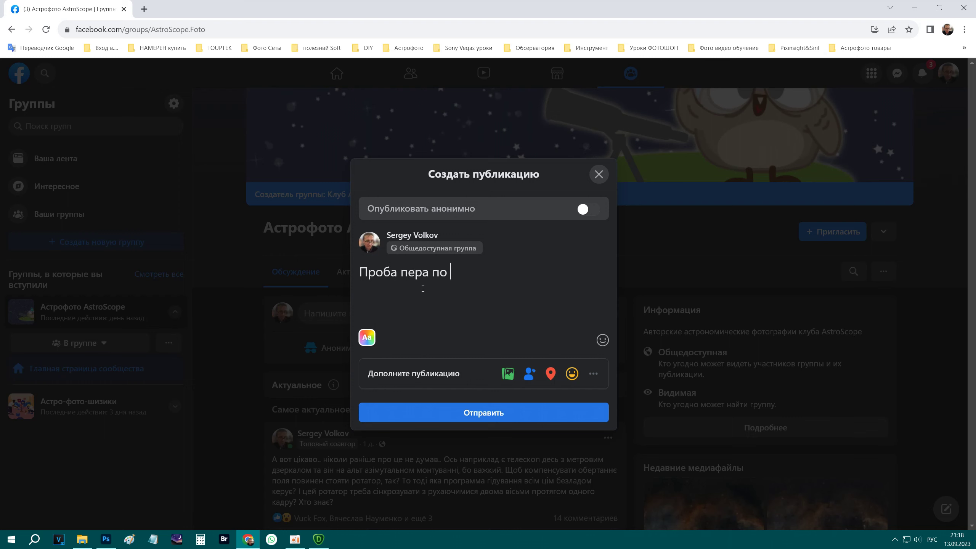
text(Серд)
text(цу)
click(432, 286)
text(фильтра)
Step: Insert 'SO+HO' after фильтра and end the caption with ', работаем...'
key(alt+shift)
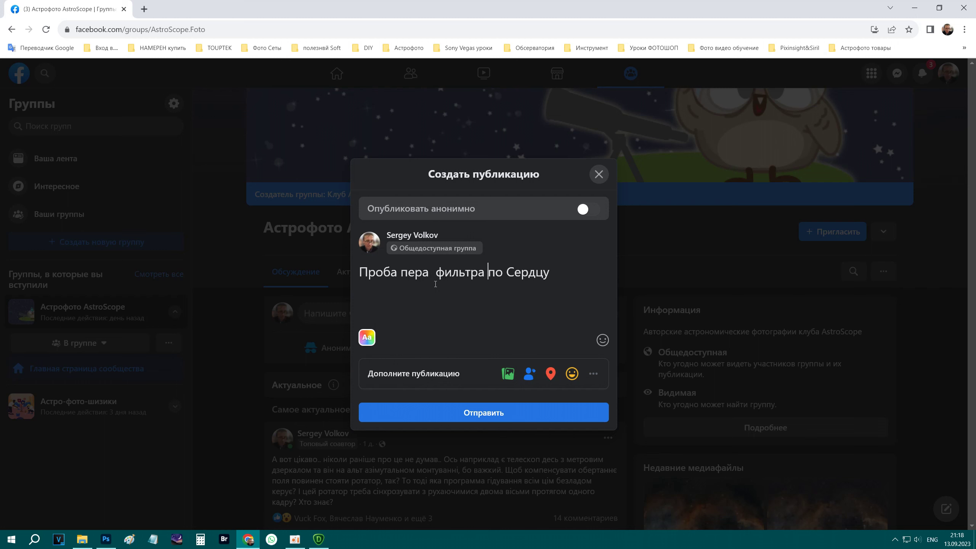
text(SO)
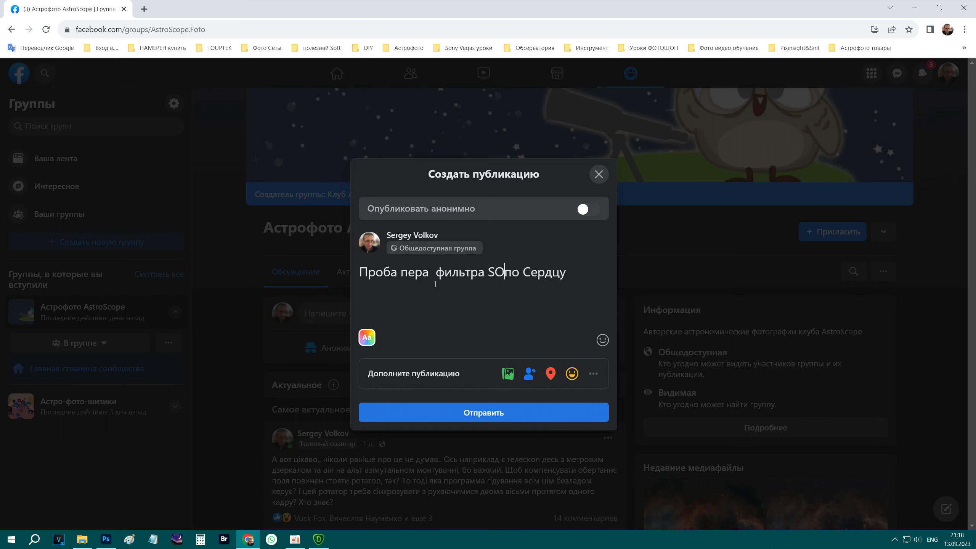
text(+HO)
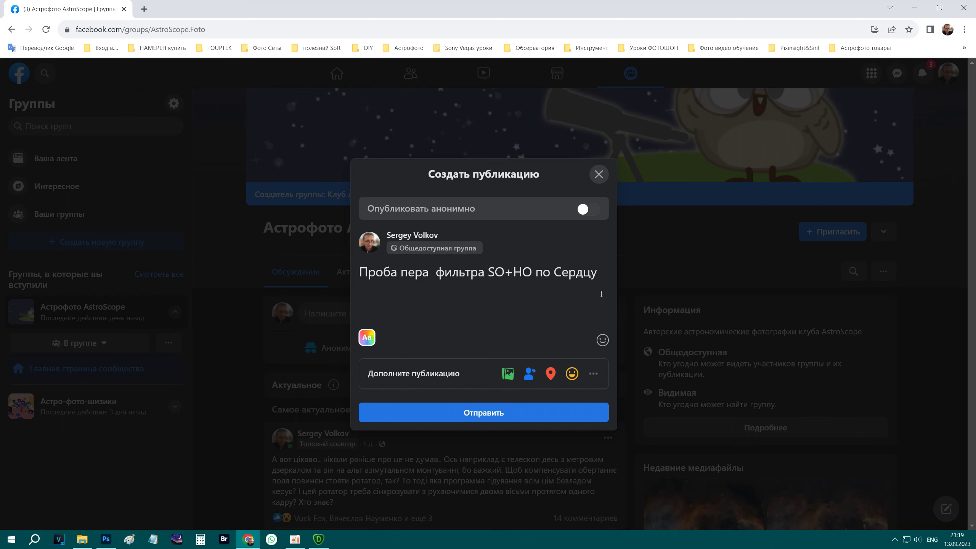
click(602, 279)
text(??)
key(BackSpace)
key(BackSpace)
key(alt+shift)
text(, работаем)
text(...)
Step: Attach Hart-web.jpg from drive D and publish the post to the group
click(504, 372)
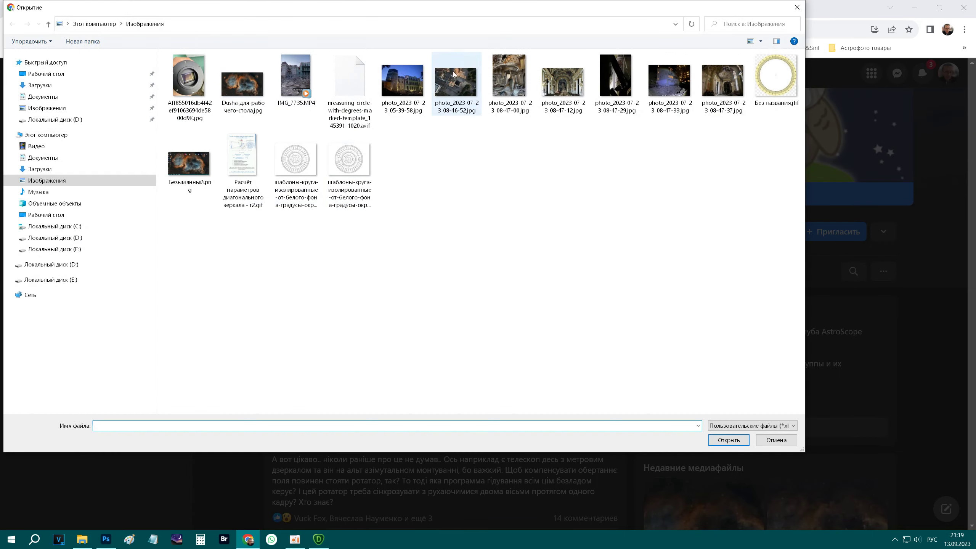
click(74, 239)
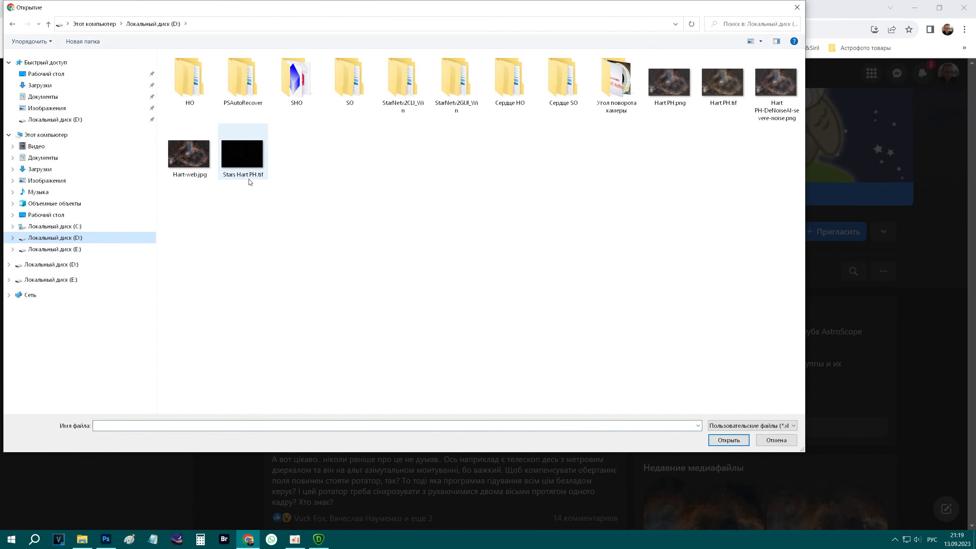
click(199, 178)
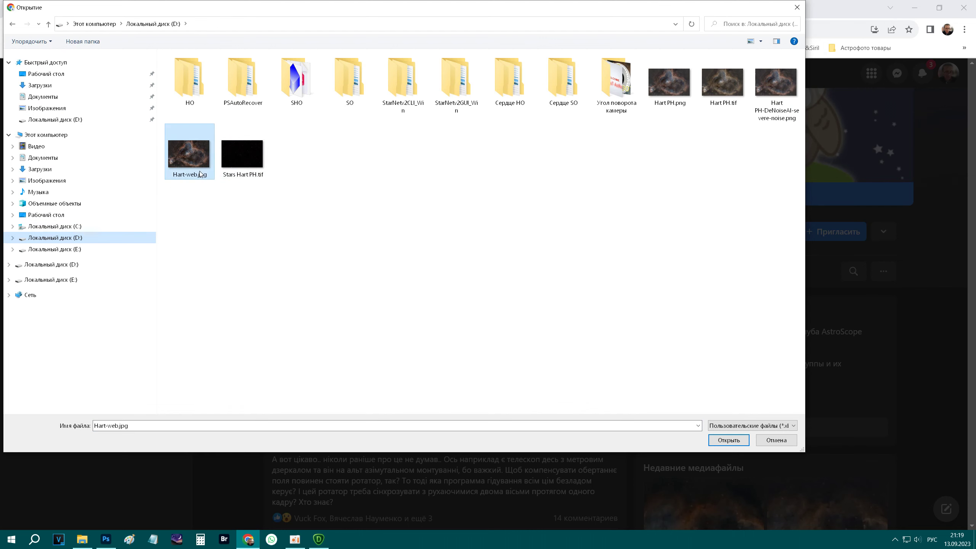
click(712, 439)
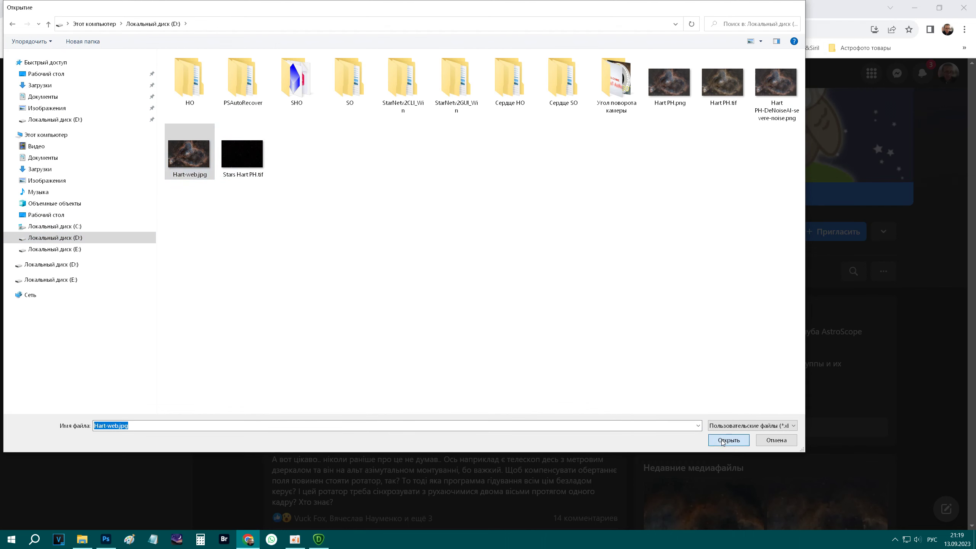
click(504, 465)
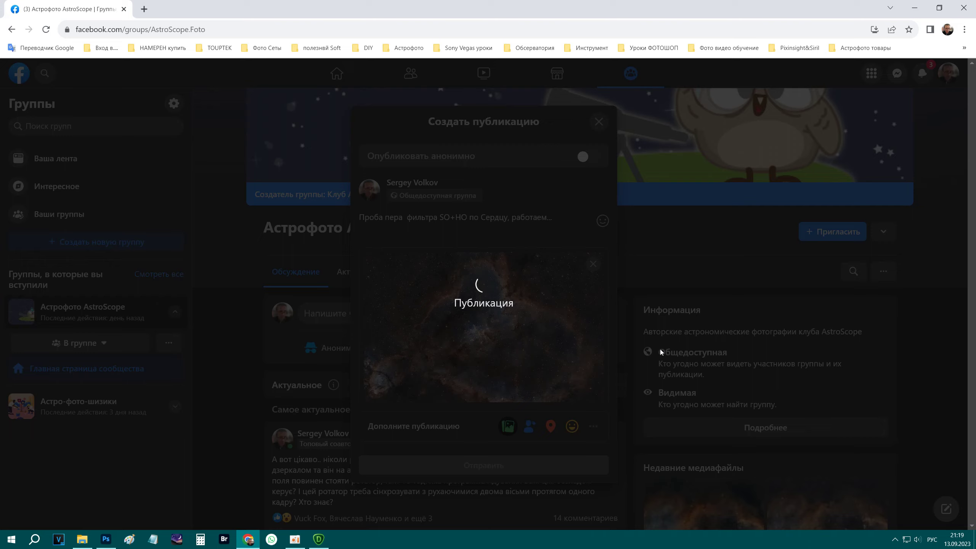
scroll(484, 357, down, 4)
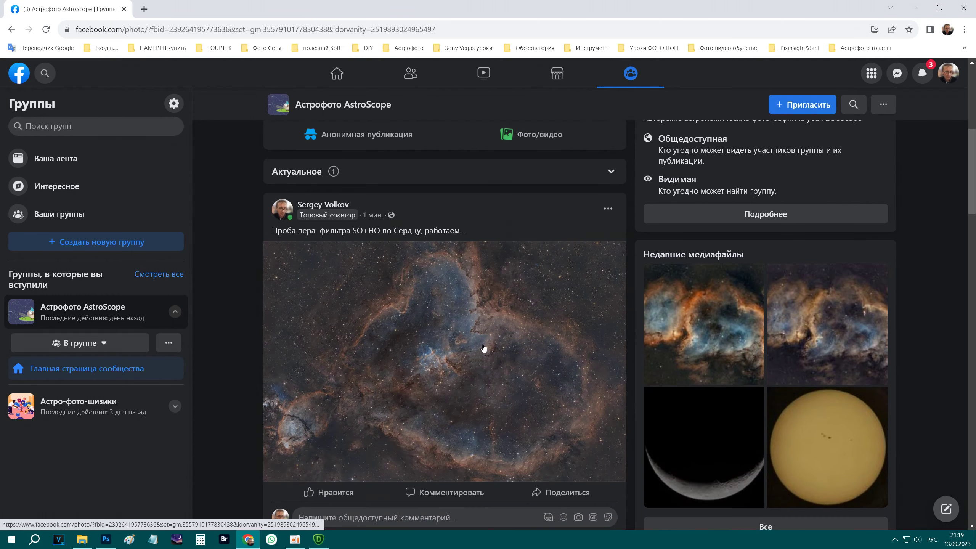
Step: View the posted nebula photo enlarged, then return to Hart PH.tif in Photoshop
click(483, 345)
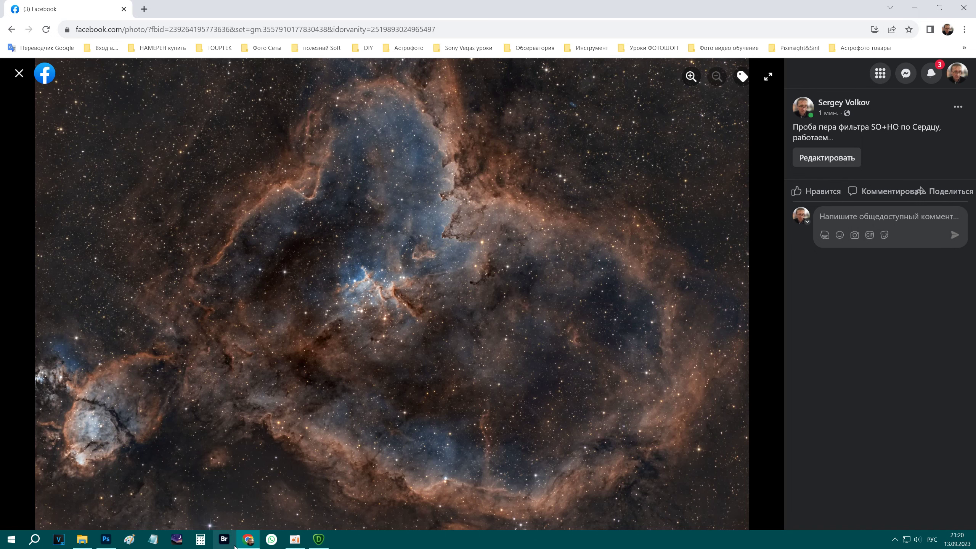
click(106, 540)
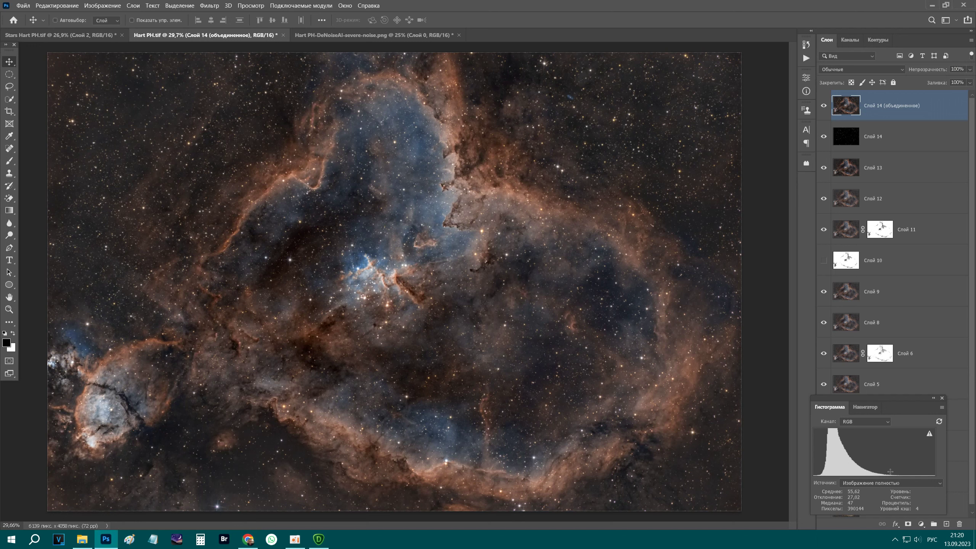
Step: Switch the histogram channel from RGB to Цвета (Colors)
click(857, 424)
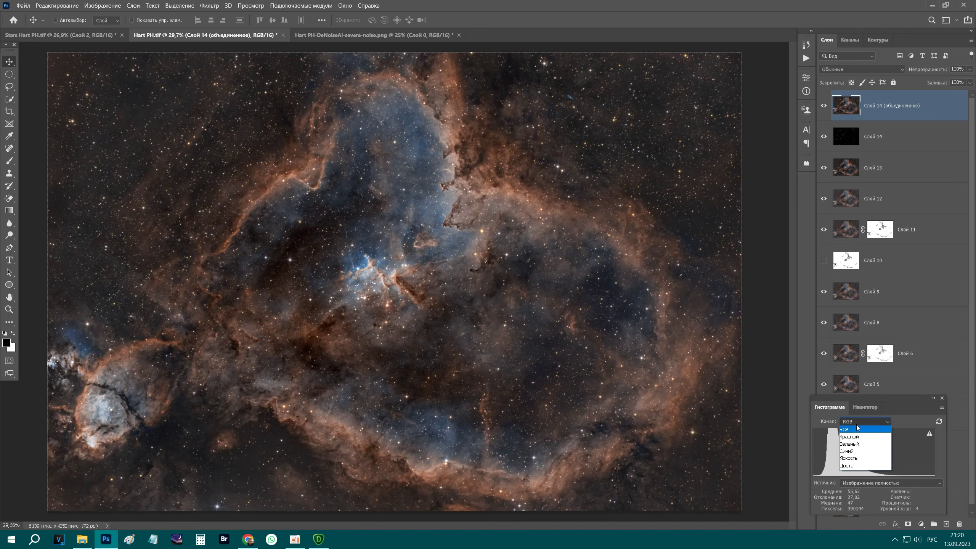
click(857, 469)
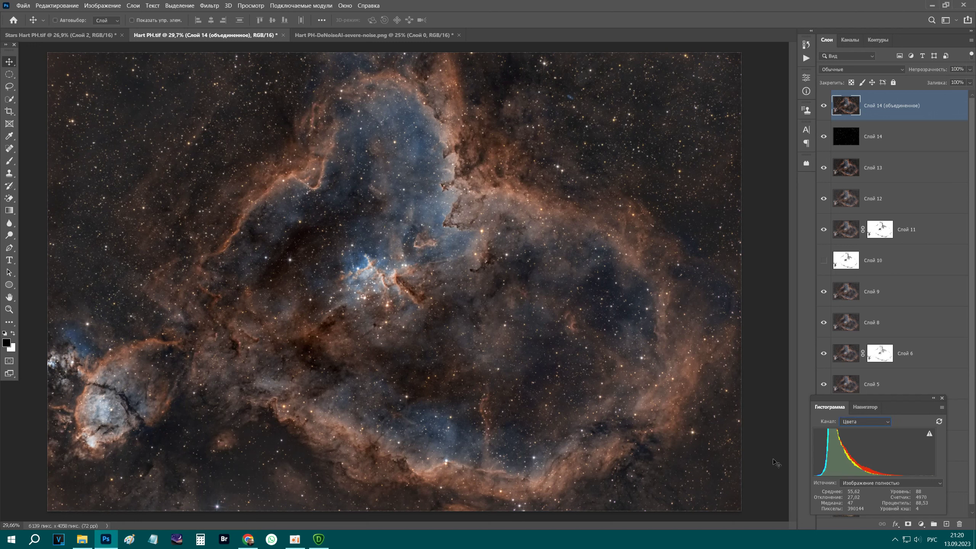